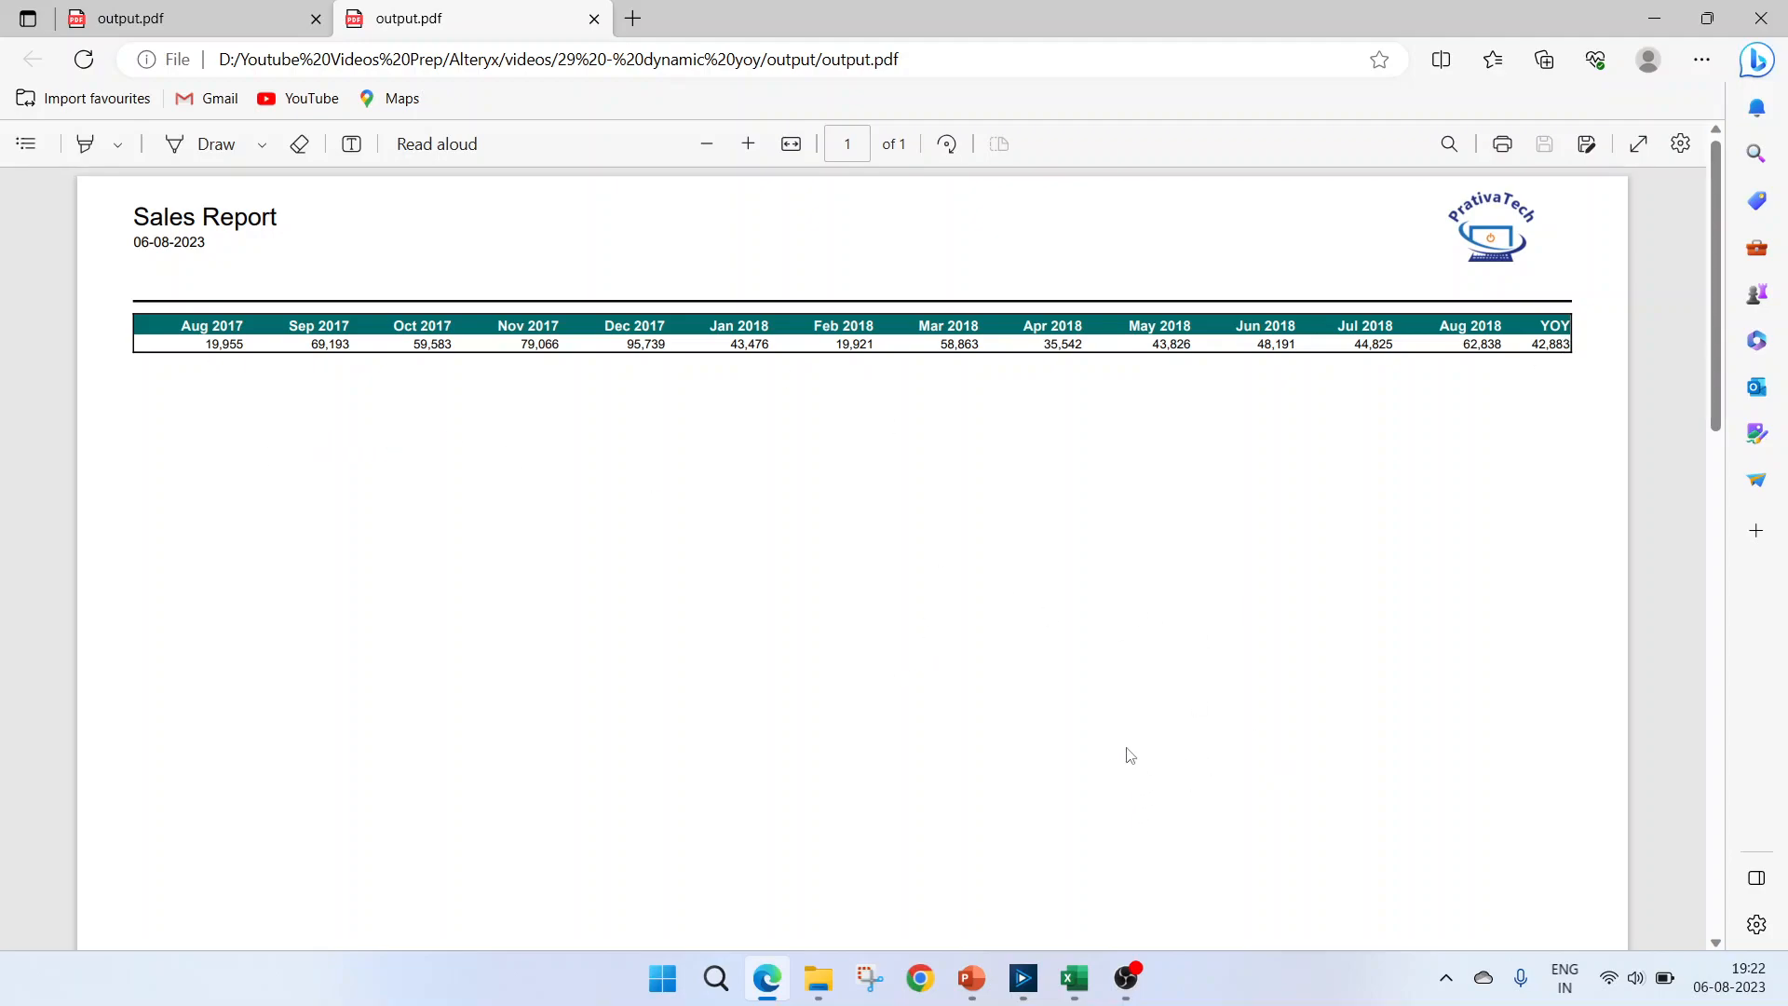
- Switch to Alteryx Designer, exit the YOY Sales analytic app and open the configuration of the Input container's Text Input tool
left_click(1024, 978)
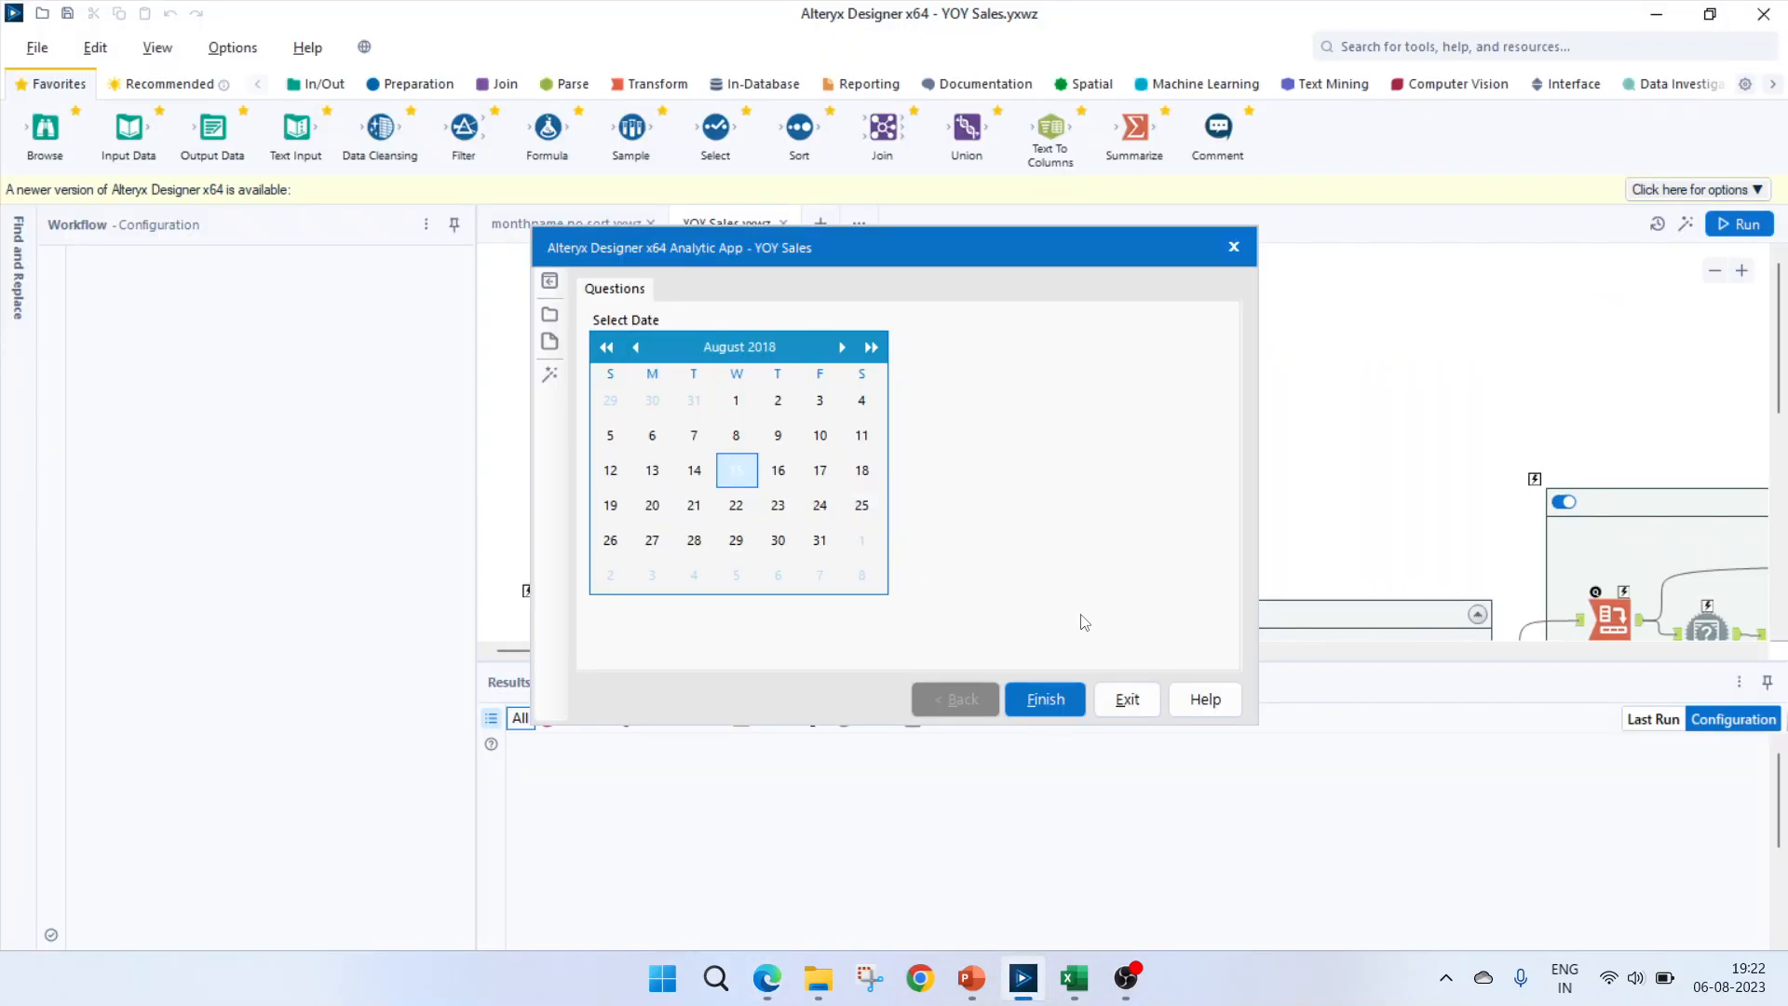
left_click(1137, 714)
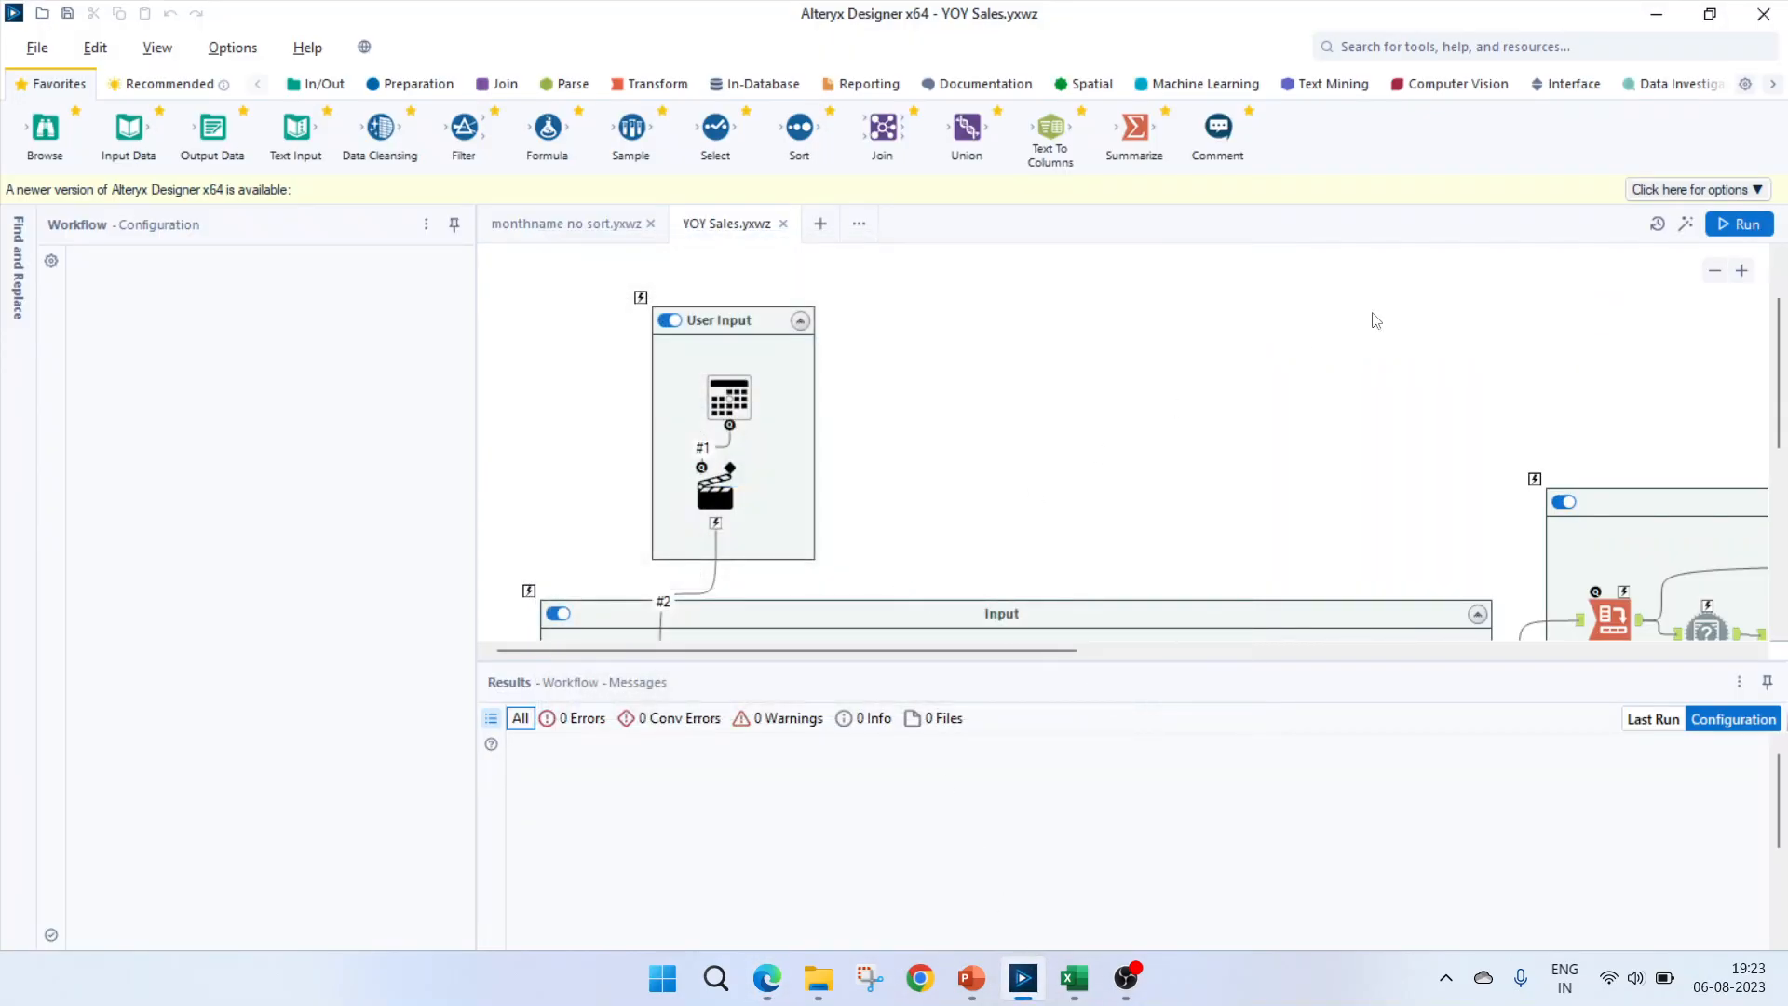
scroll(1064, 462, "down", 2)
scroll(1064, 463, "down", 1)
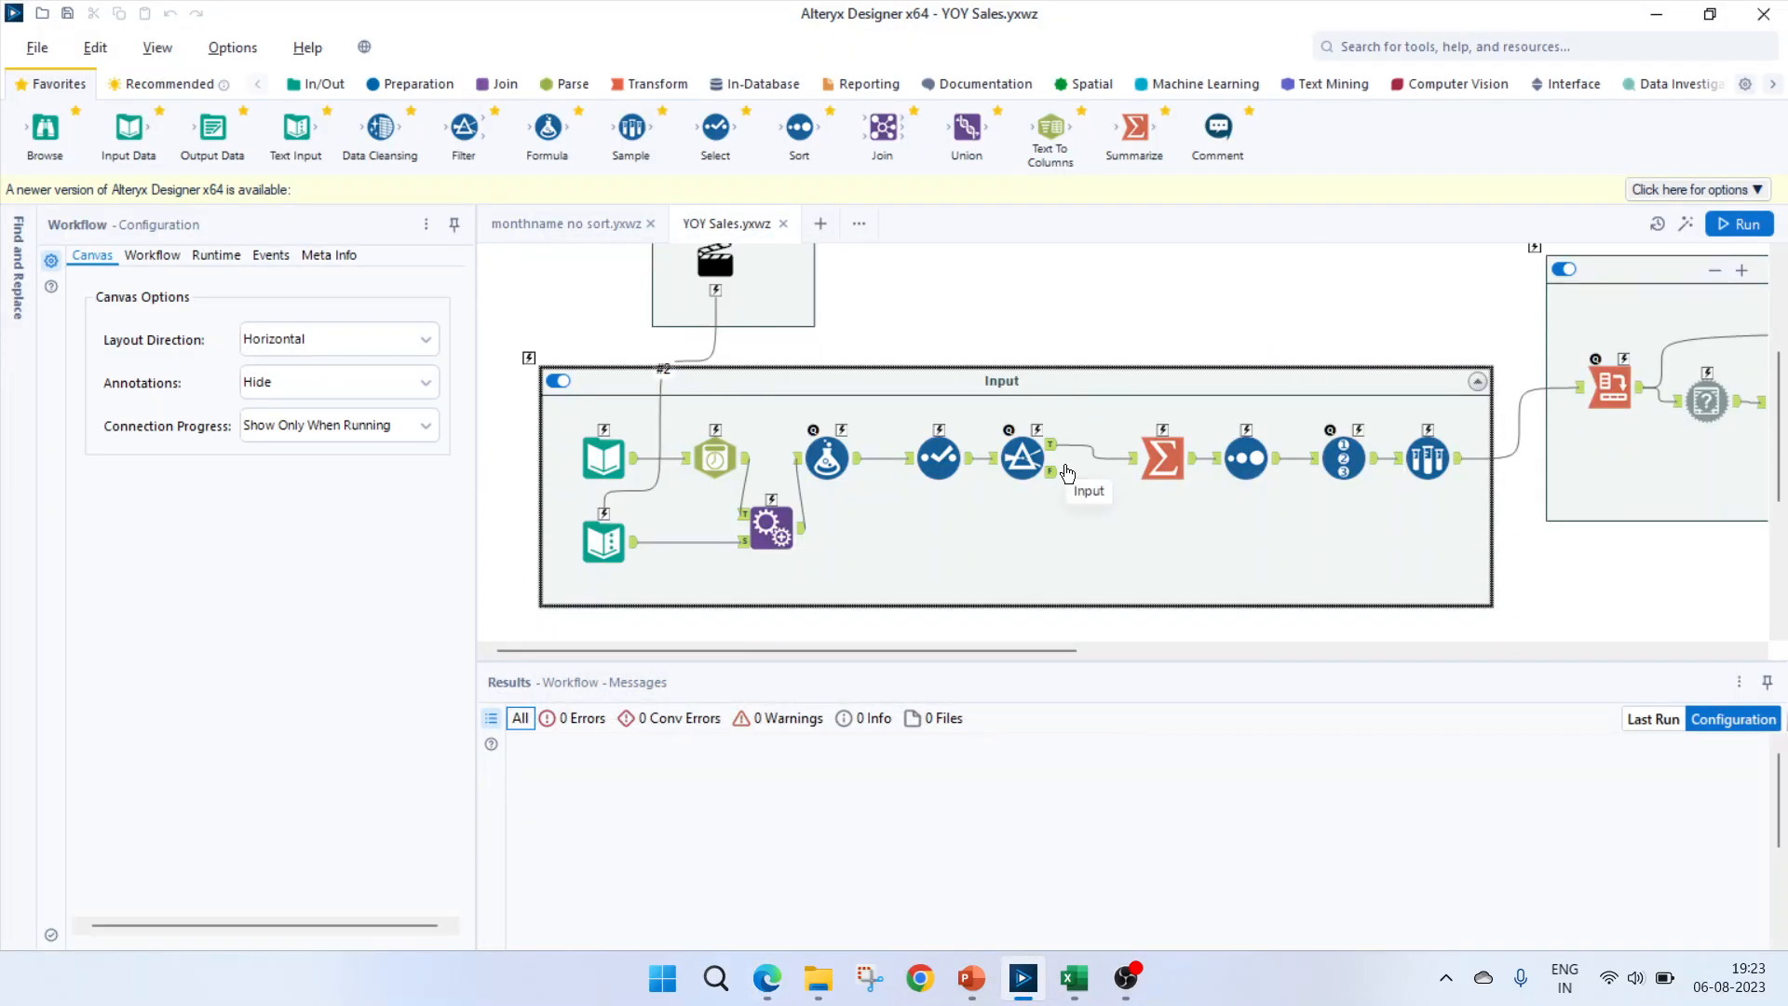
left_click(597, 557)
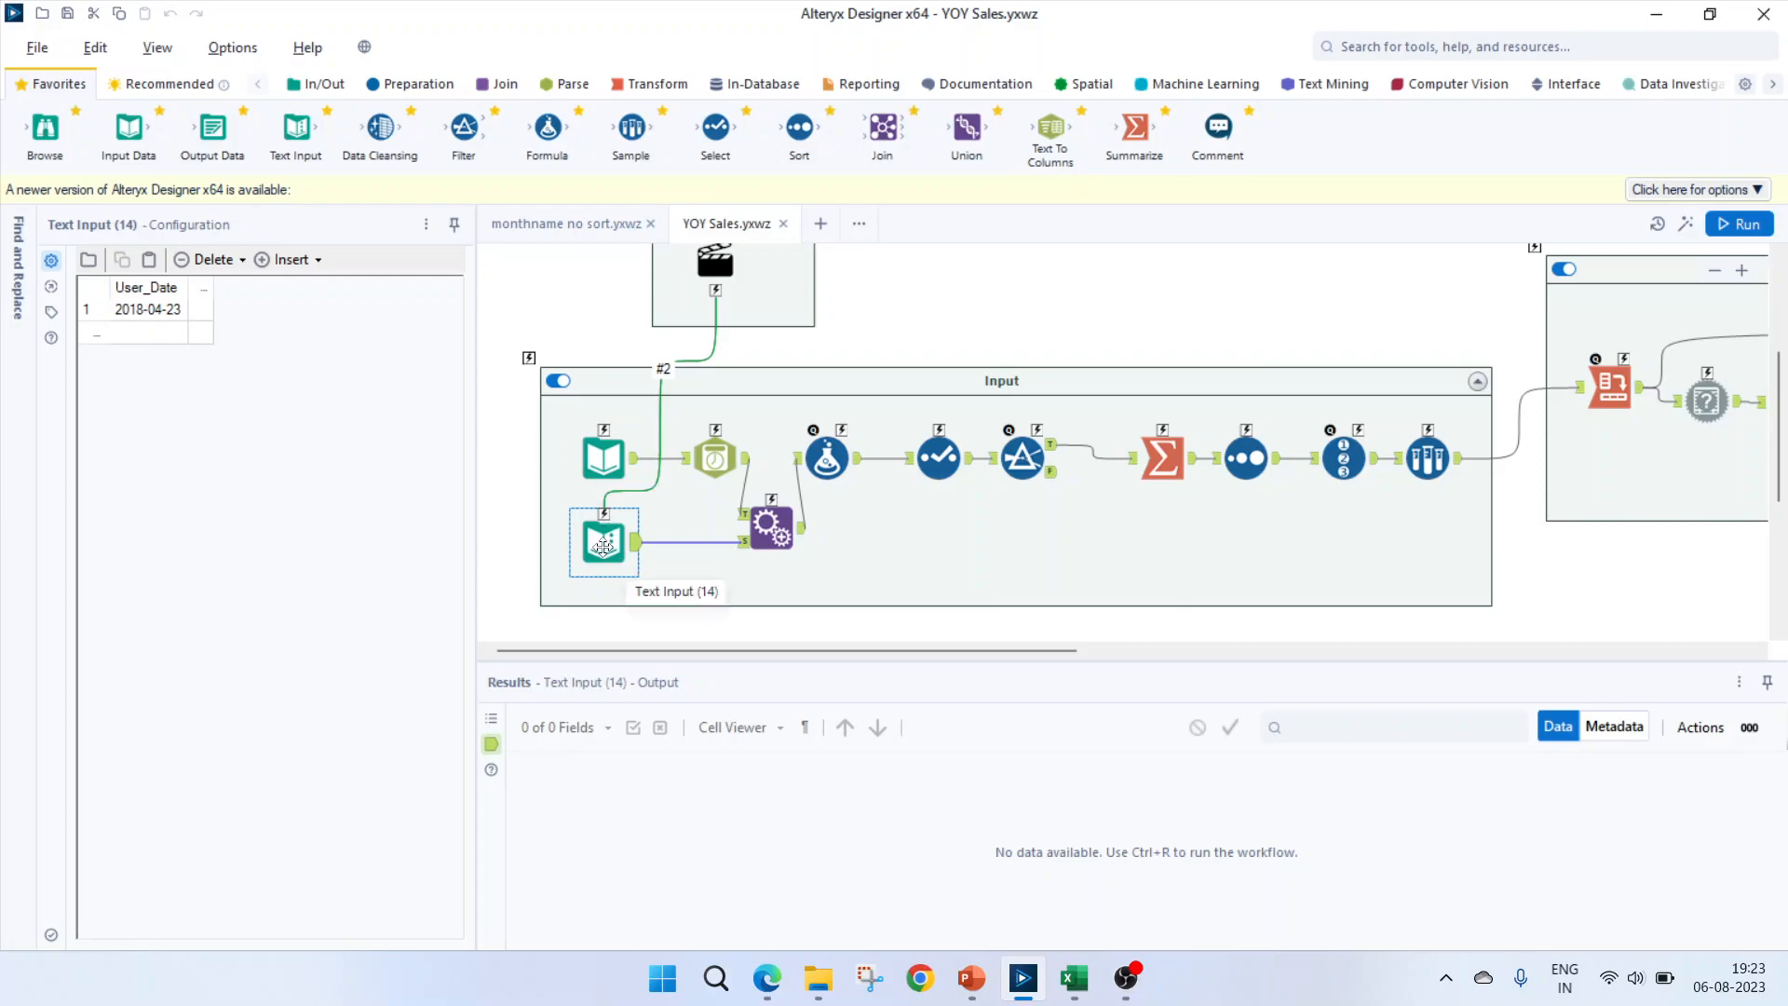
- Examine the Date tool's question text in the User Input container and show the Interface tool category
scroll(691, 577, "up", 1)
scroll(691, 576, "up", 3)
left_click(729, 351)
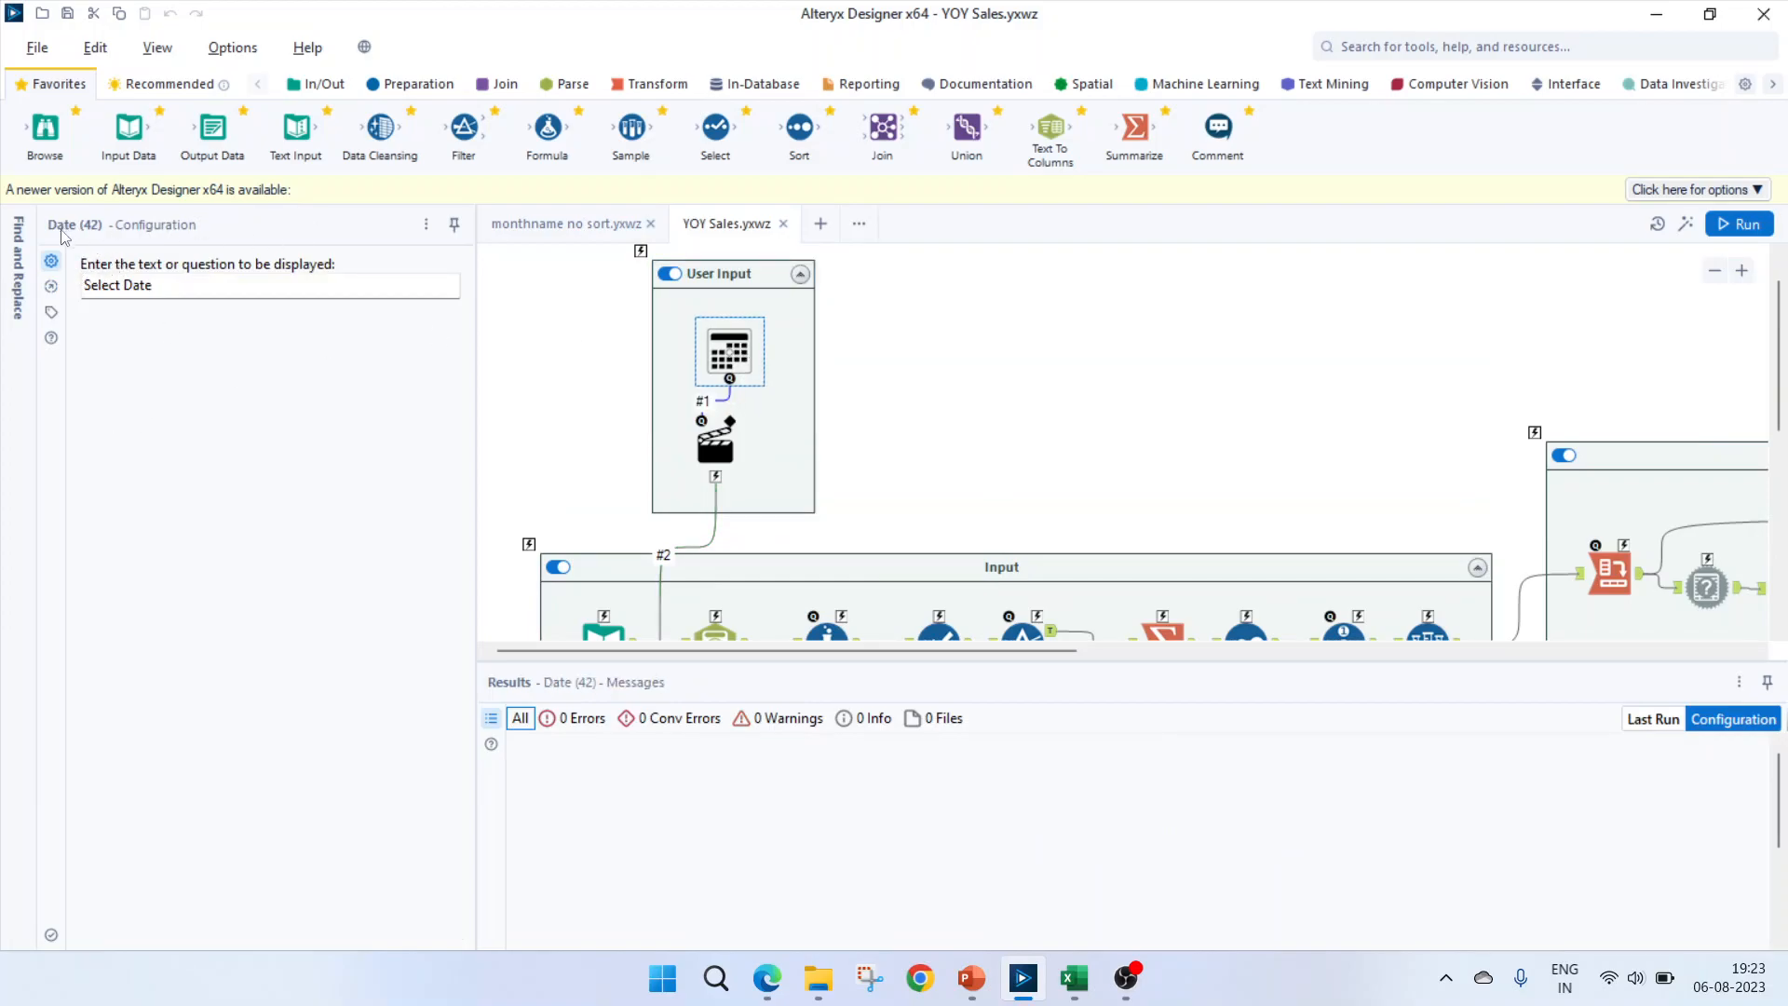
left_click(1571, 85)
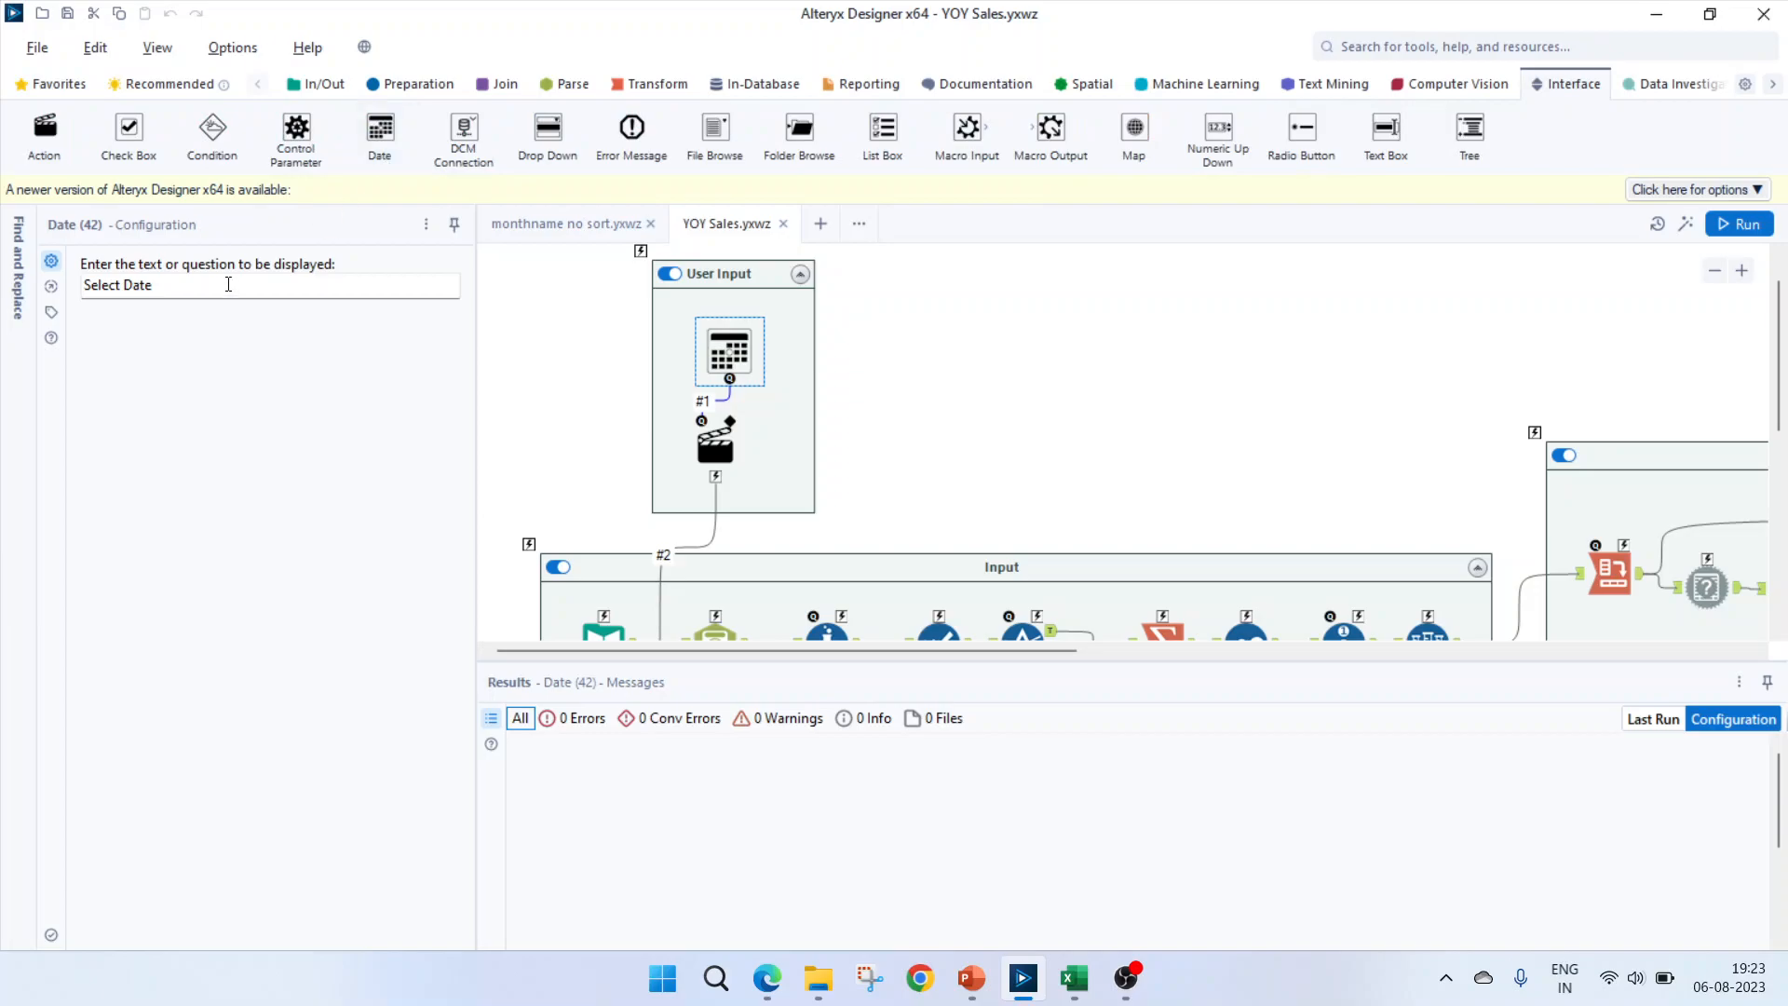
left_click(154, 290)
- Examine the Action tool's Update Value setup, including the Text Input value it targets and the specific string it replaces
scroll(725, 301, "down", 2)
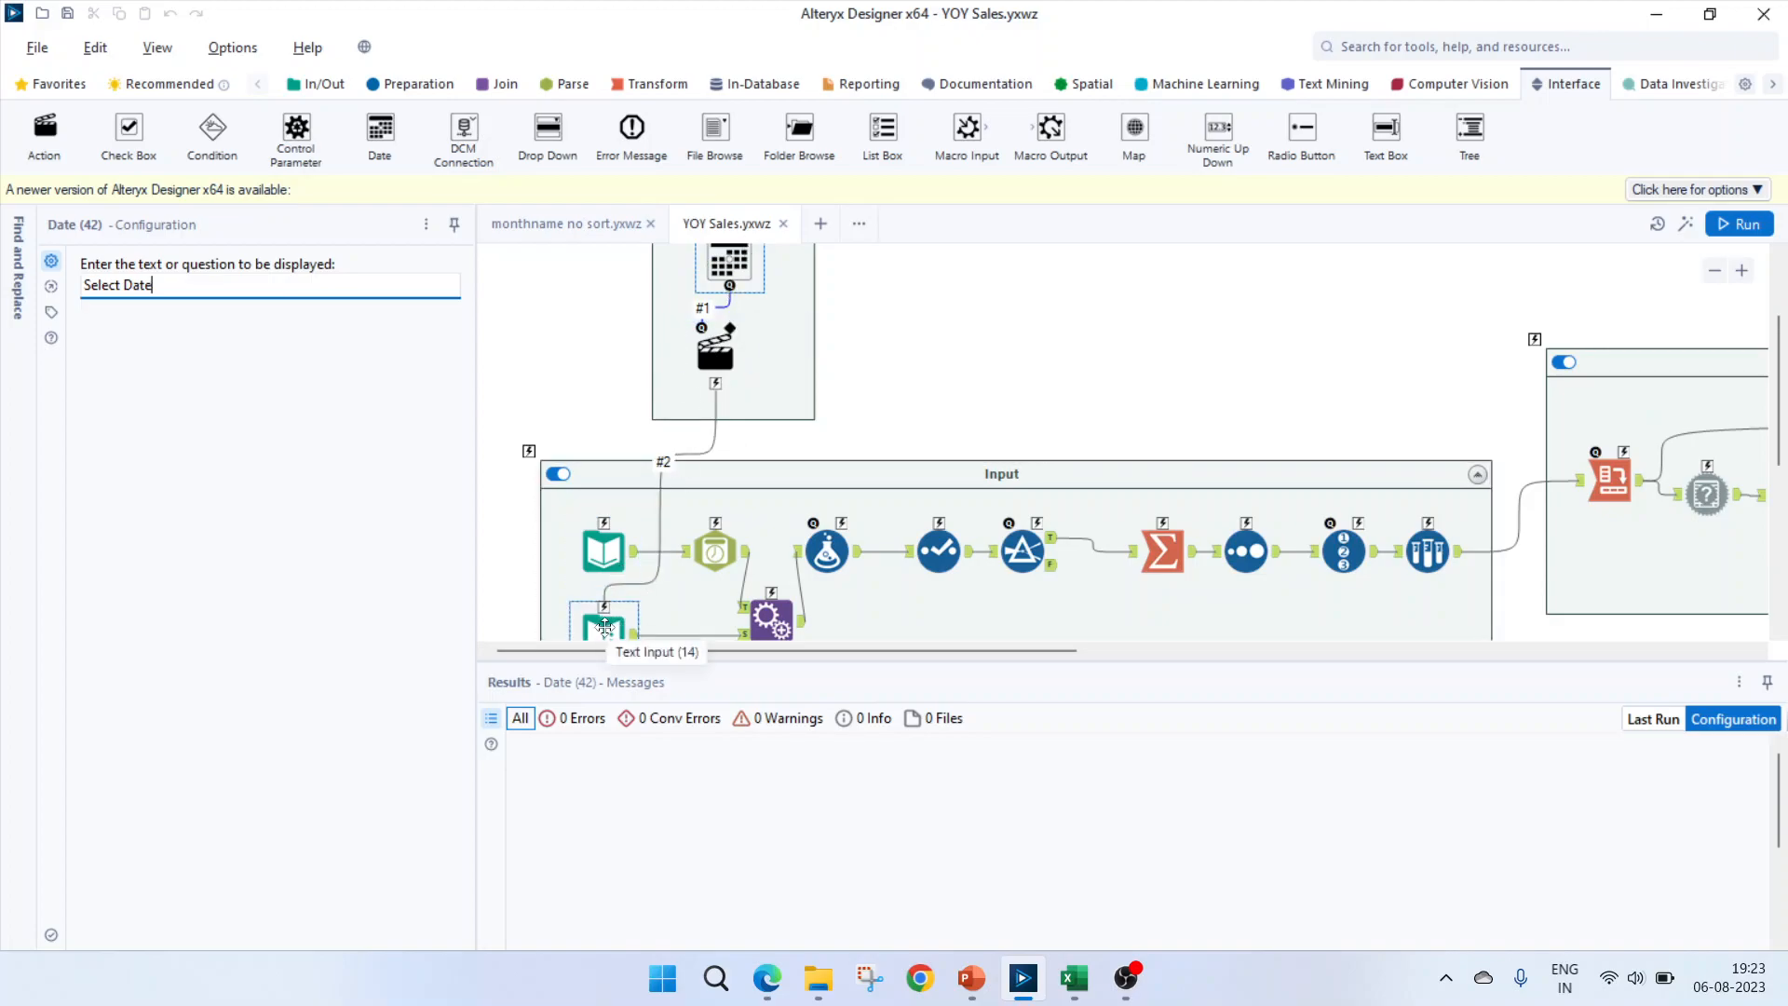
left_click(718, 349)
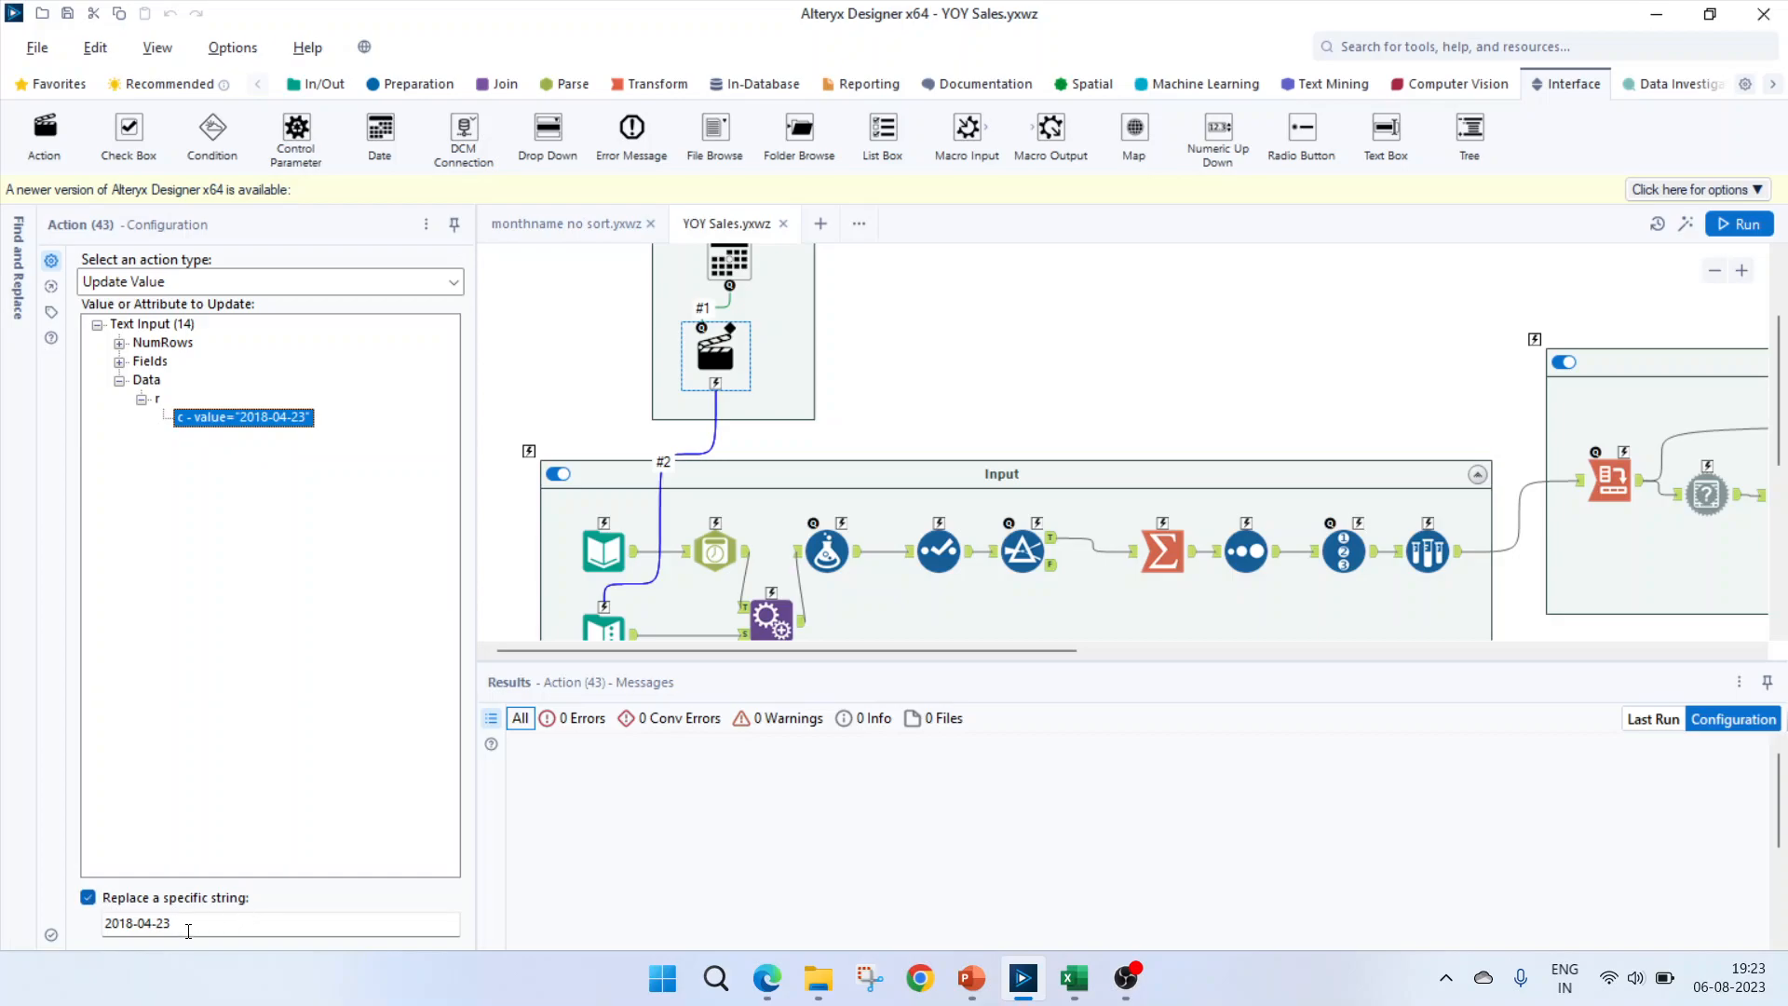
left_click_drag(180, 924, 104, 927)
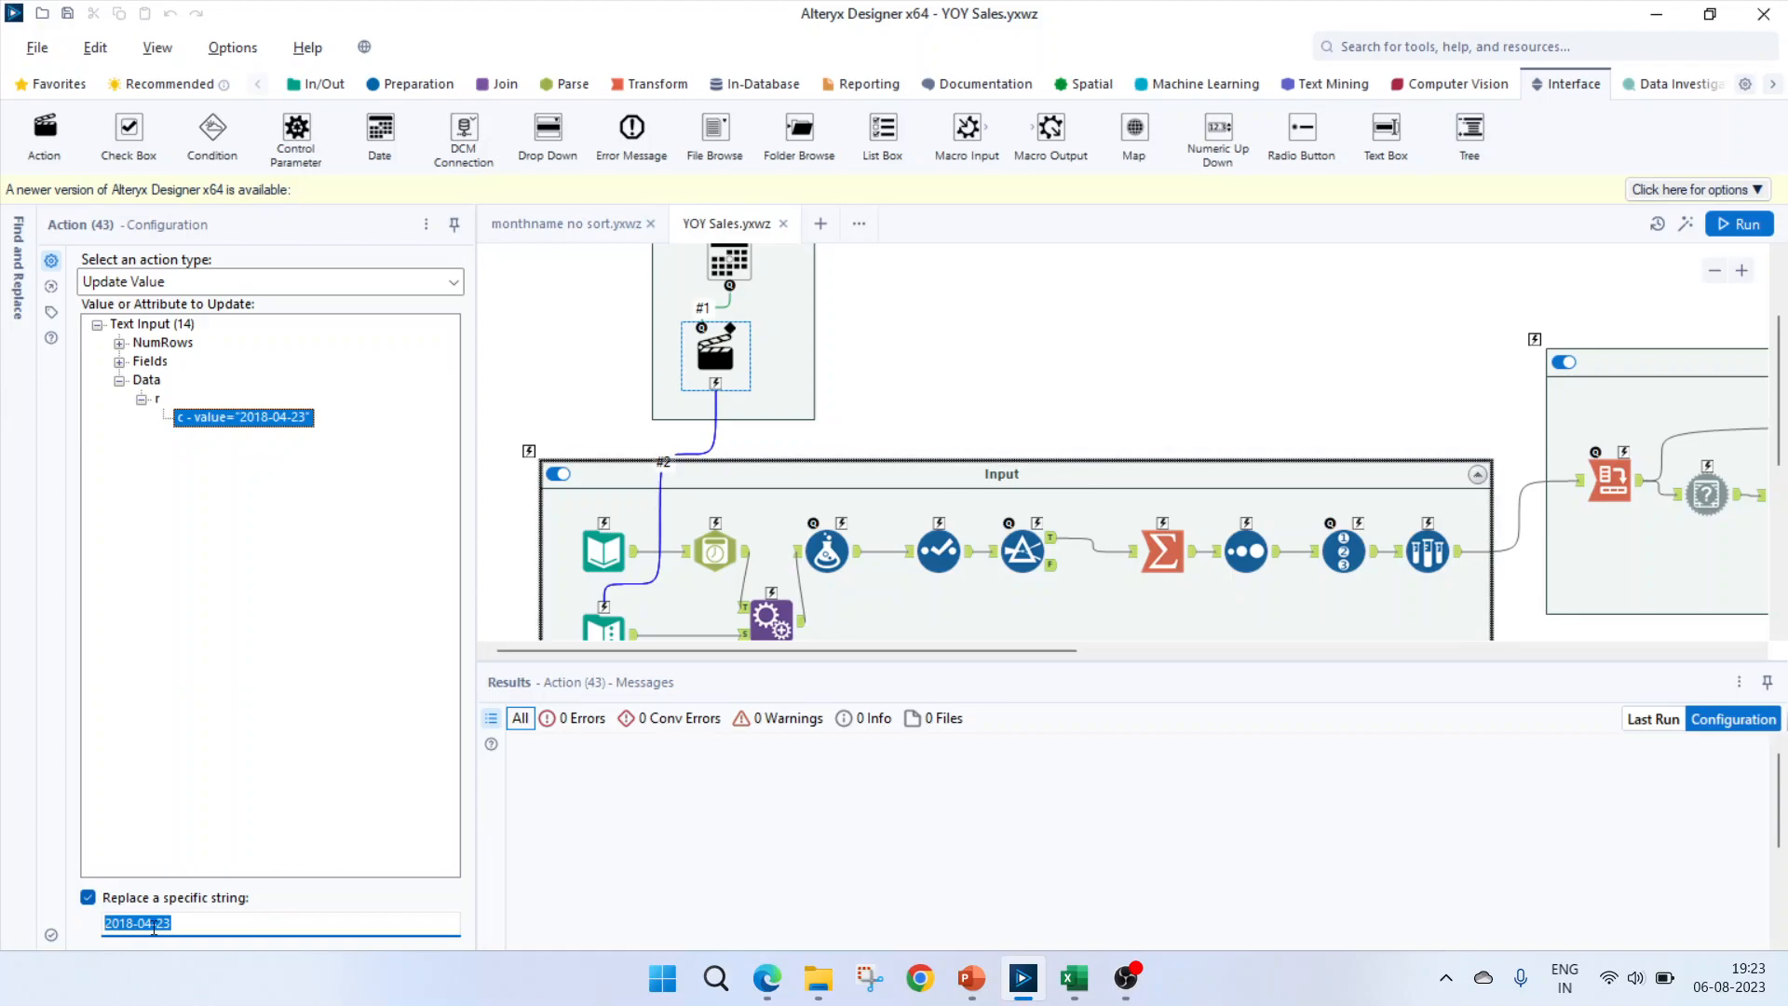
scroll(676, 597, "down", 3)
left_click(619, 517)
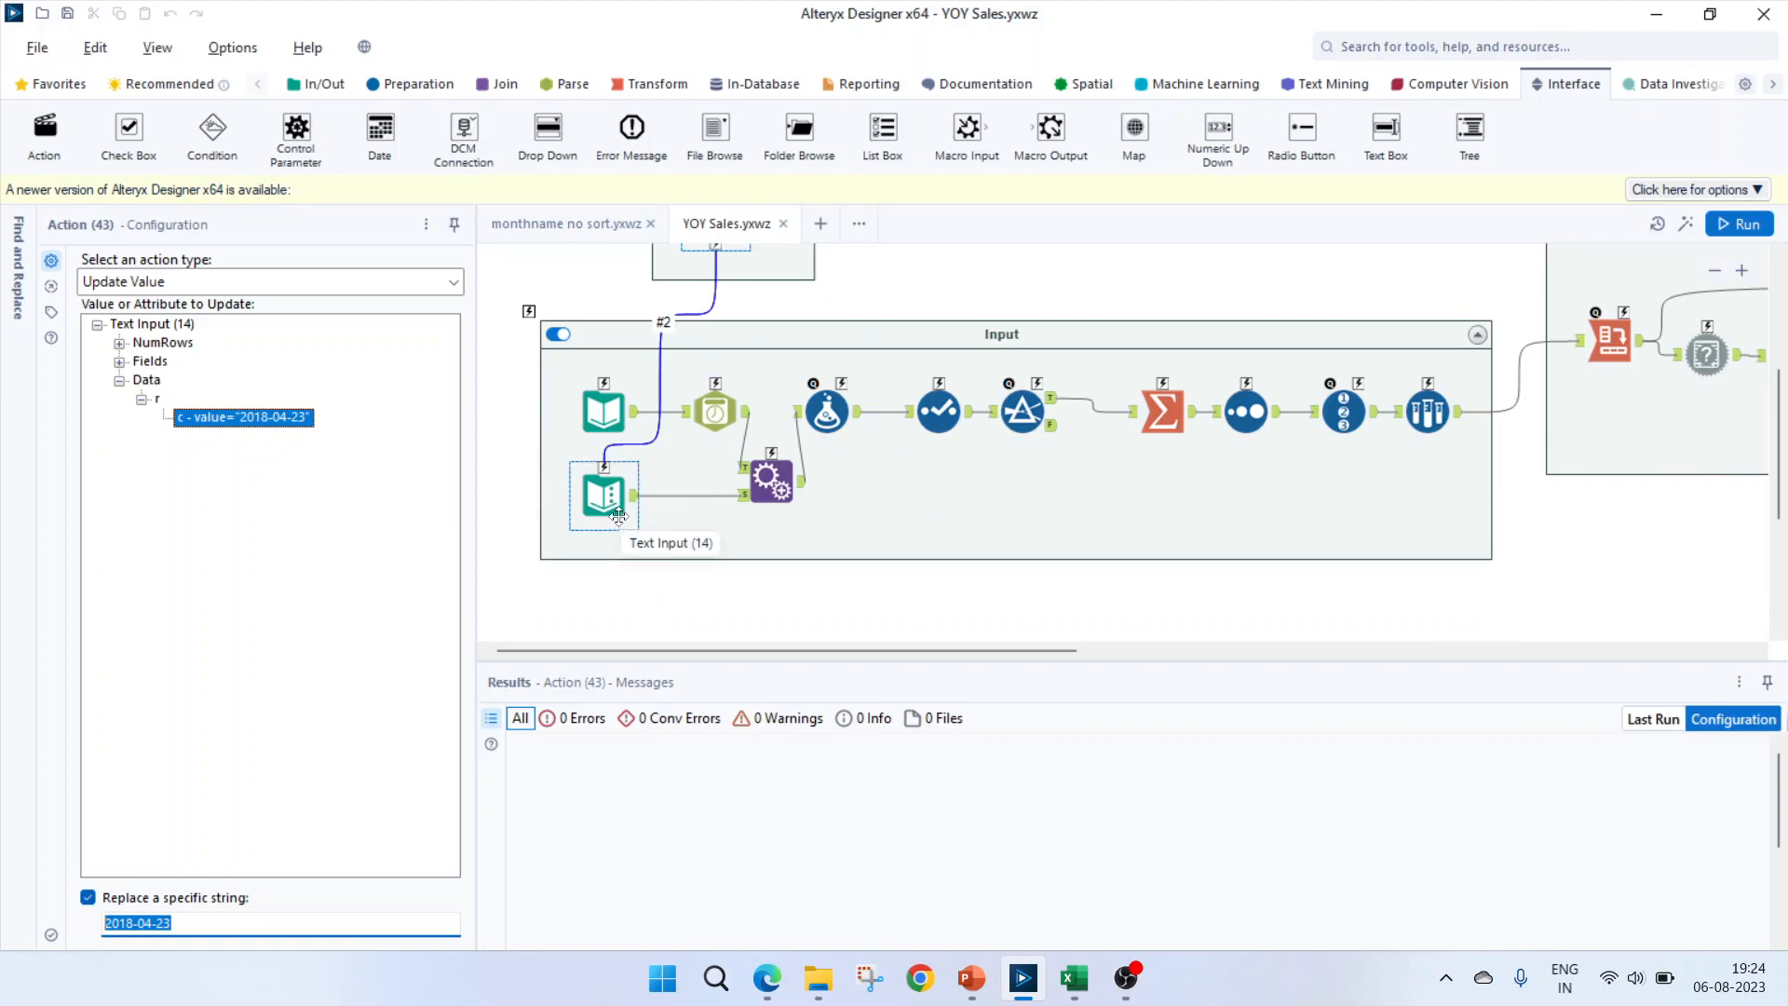
- Open the Input Data tool's configuration and review its source file path and record preview
scroll(619, 517, "up", 2)
left_click(603, 525)
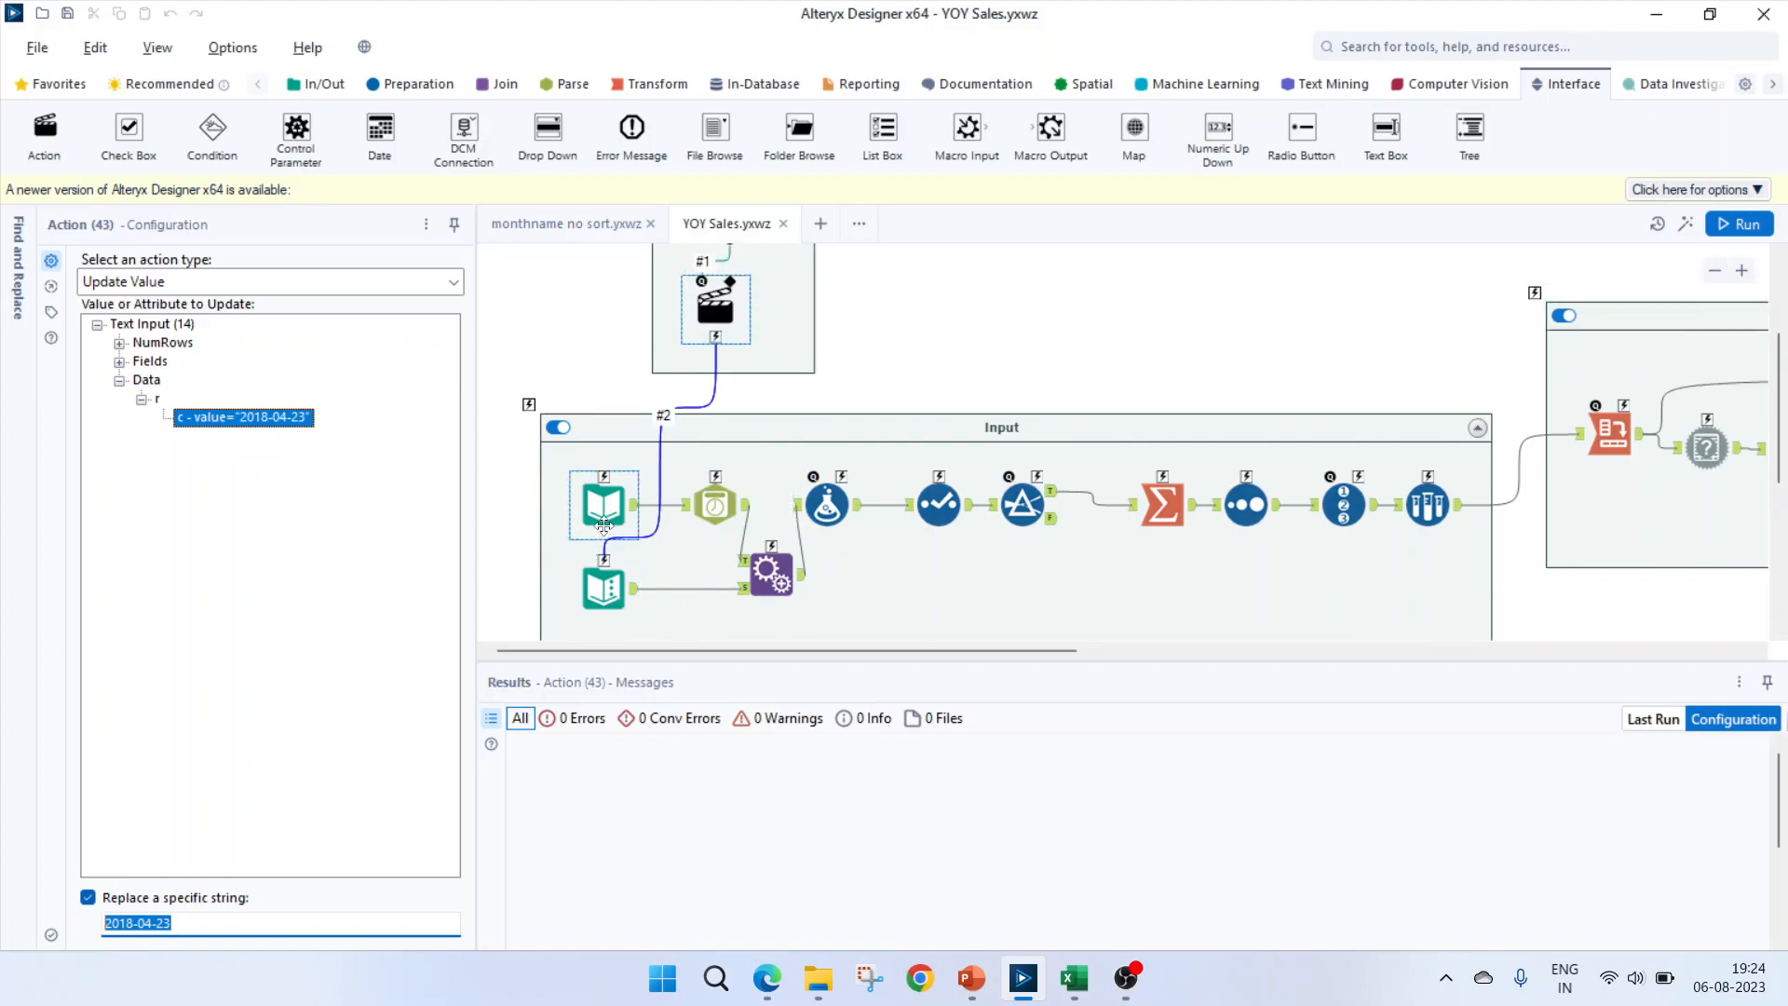
left_click(603, 523)
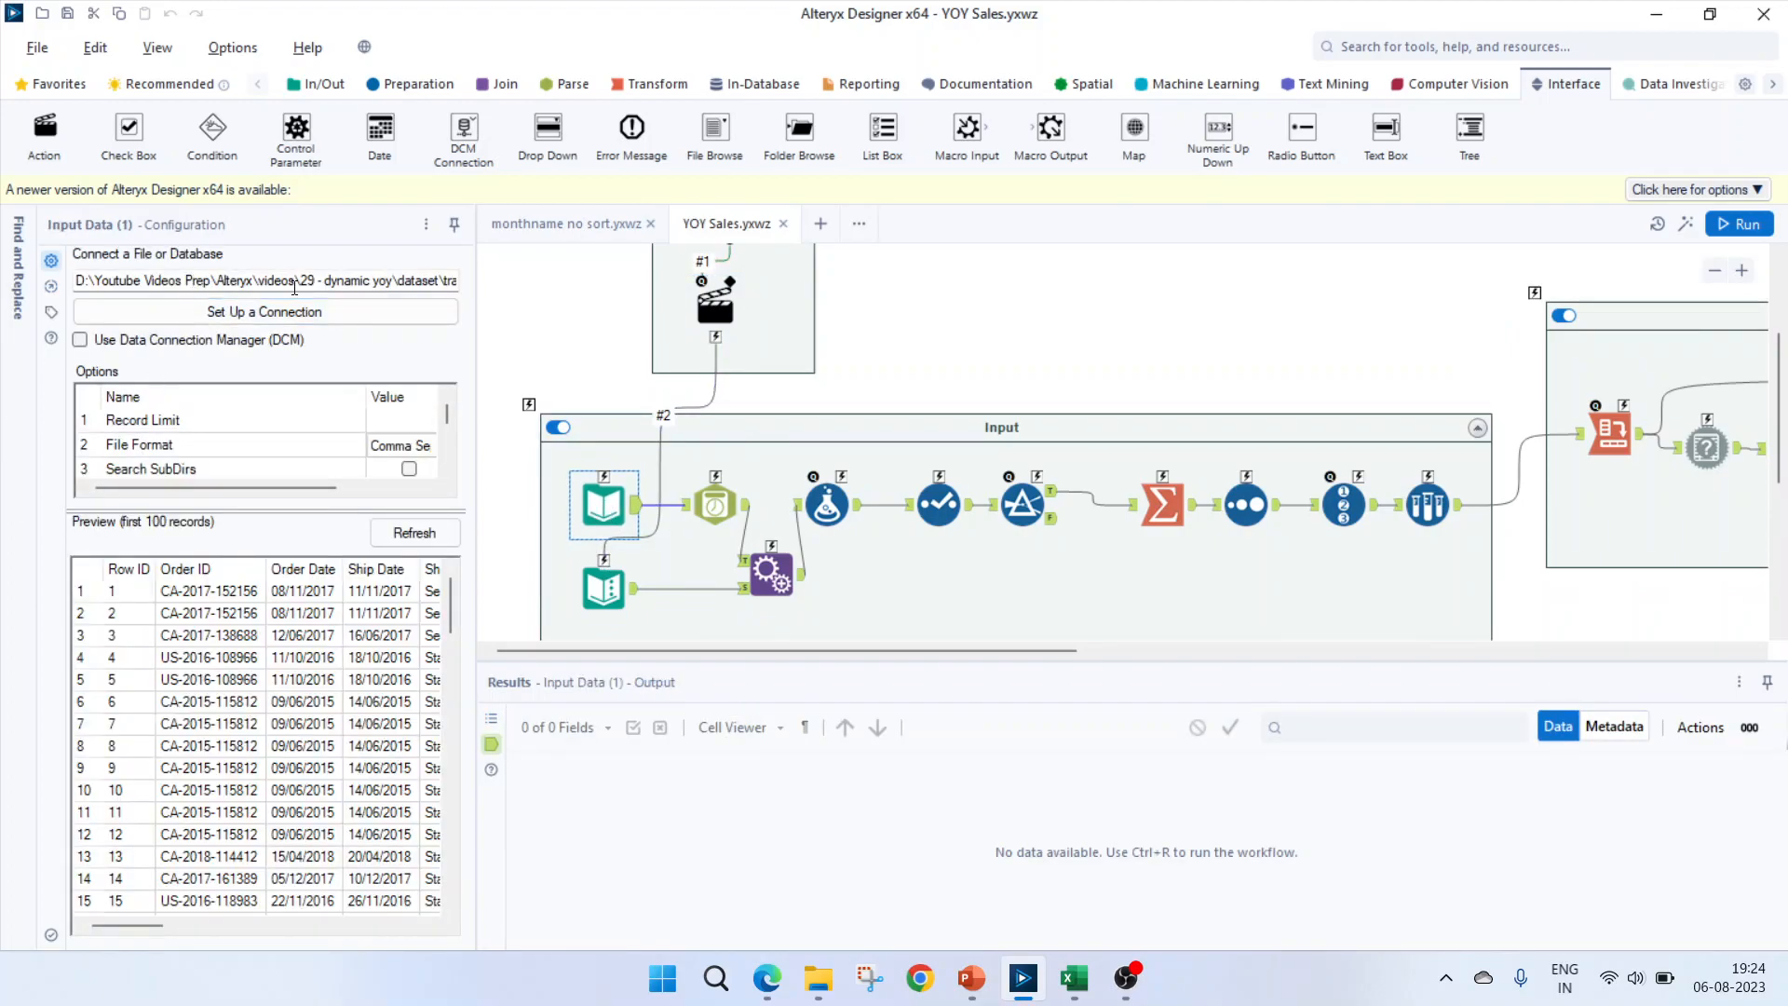
mouse_move(129, 929)
left_mouse_down()
mouse_move(389, 929)
mouse_move(111, 931)
left_mouse_up()
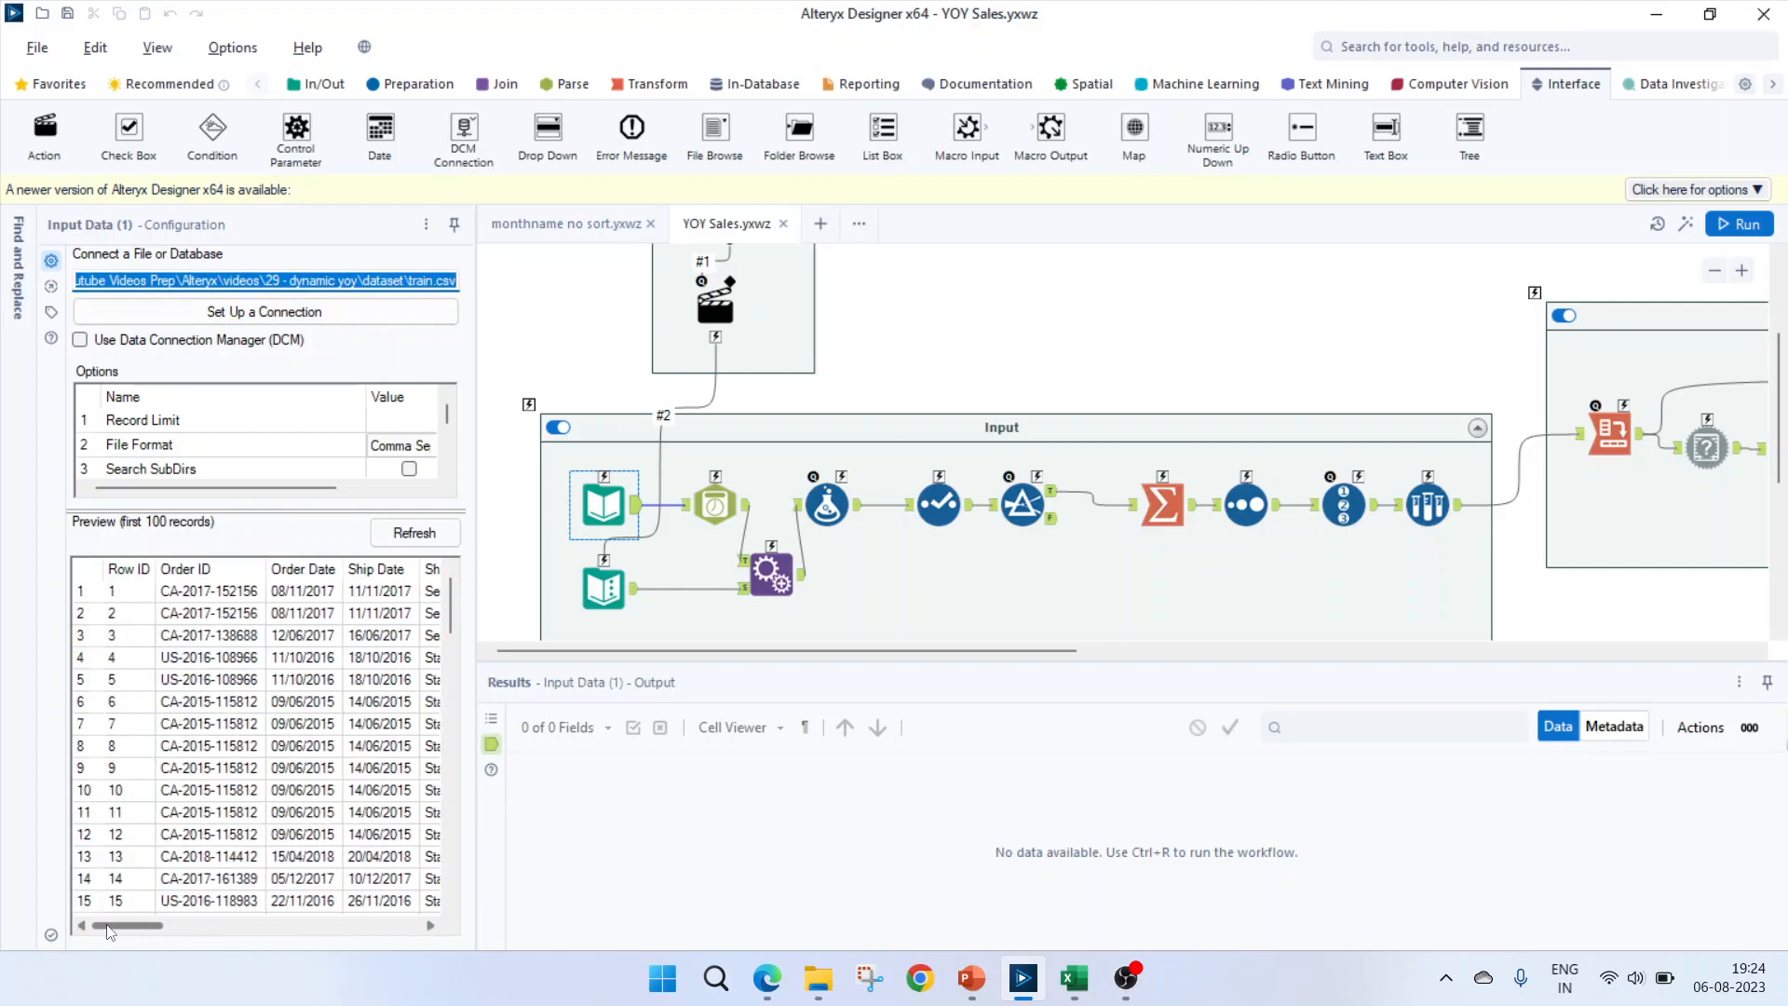
- Check the years in the Order Date filter of the Excel train - Copy sheet, cancel the filter and return to Alteryx Designer
left_click(1073, 977)
left_click(284, 305)
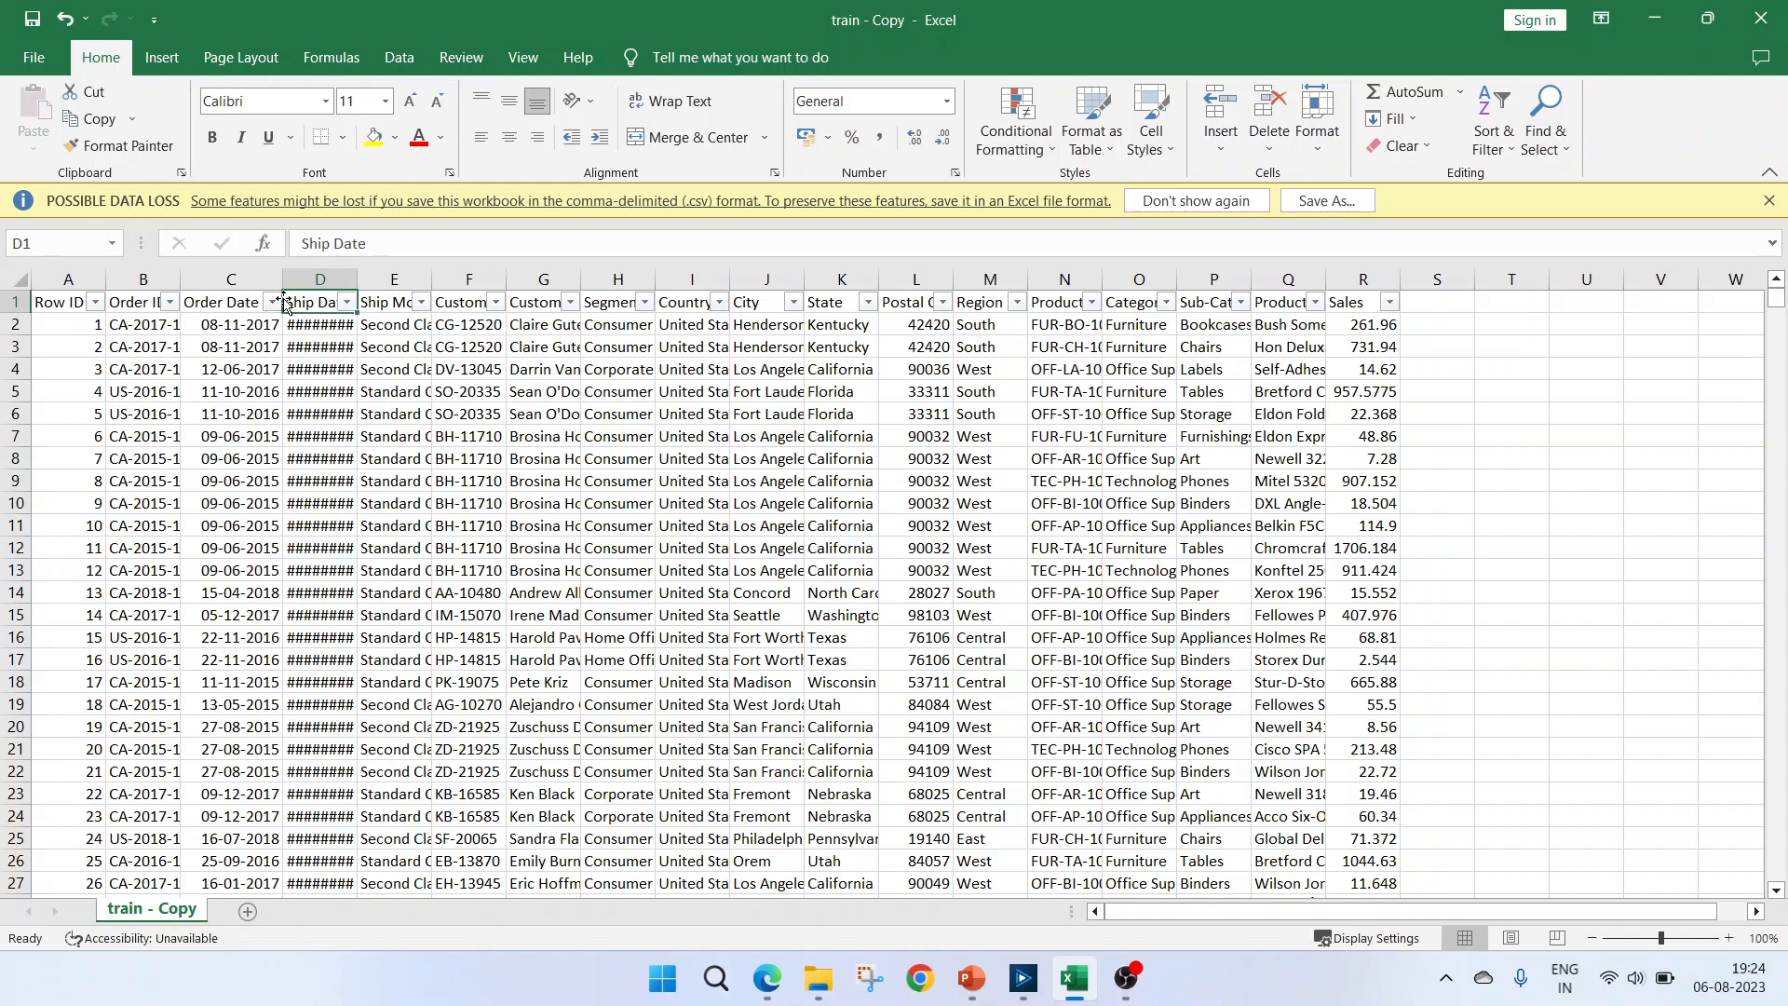
left_click(271, 300)
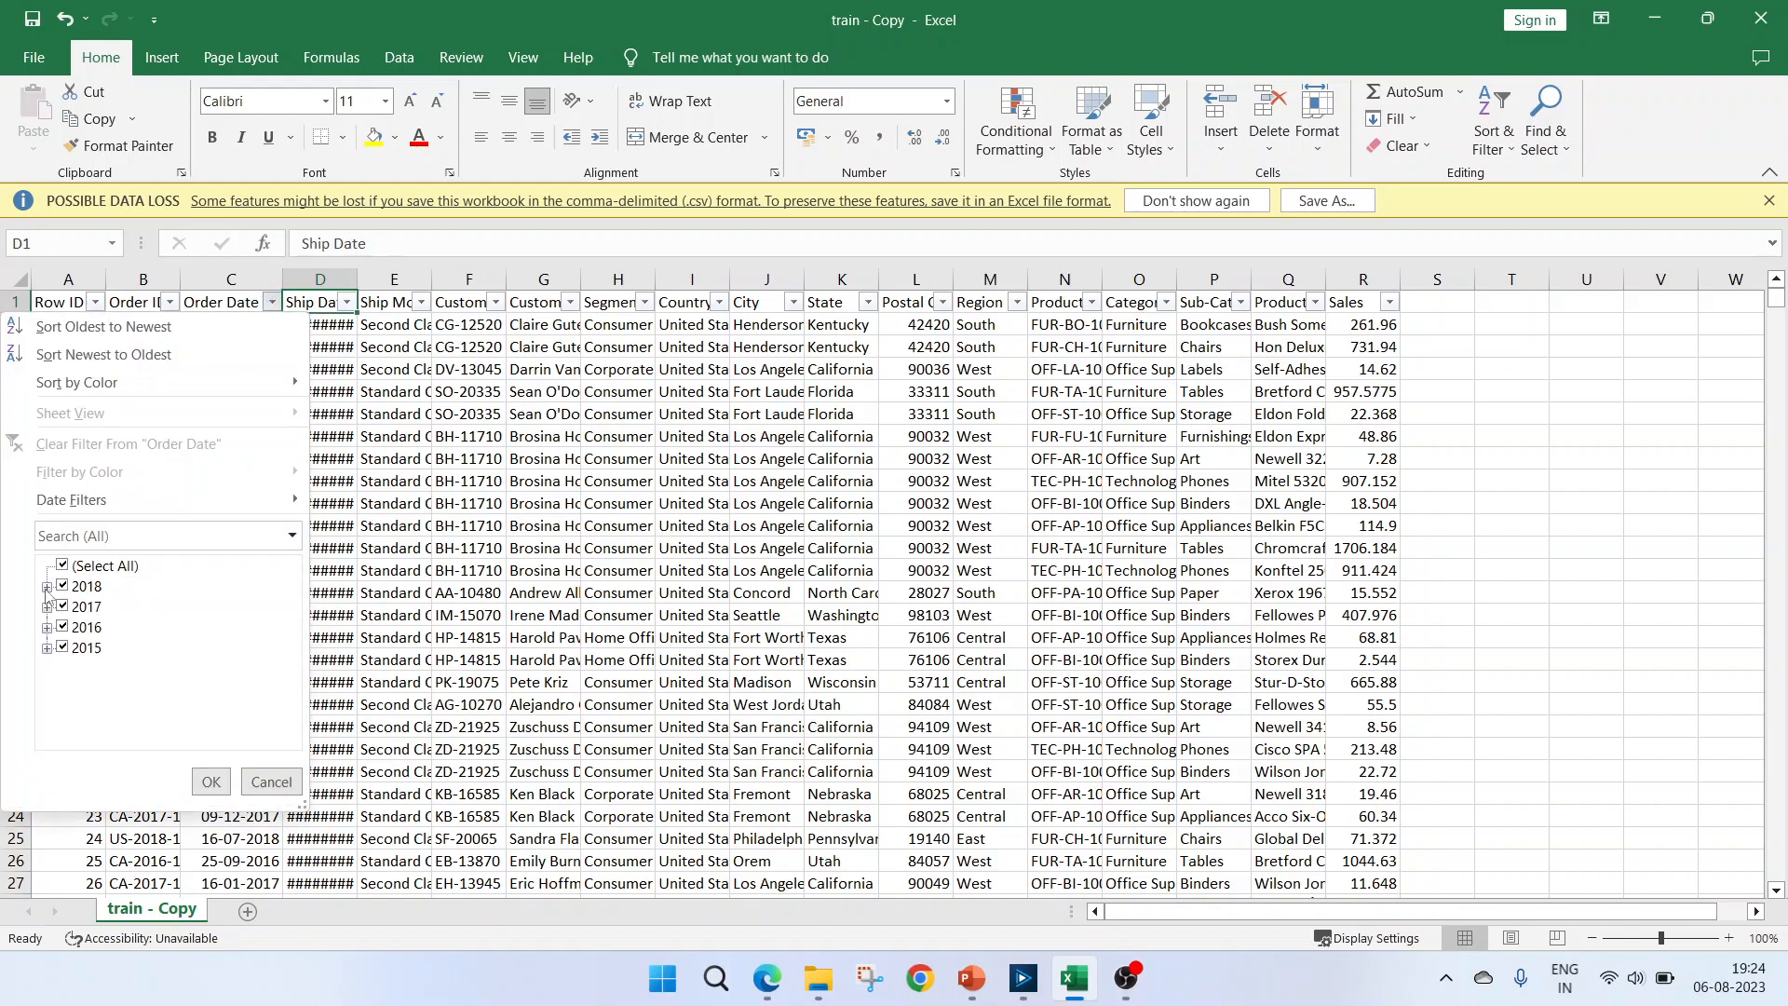
left_click(46, 586)
left_click(271, 783)
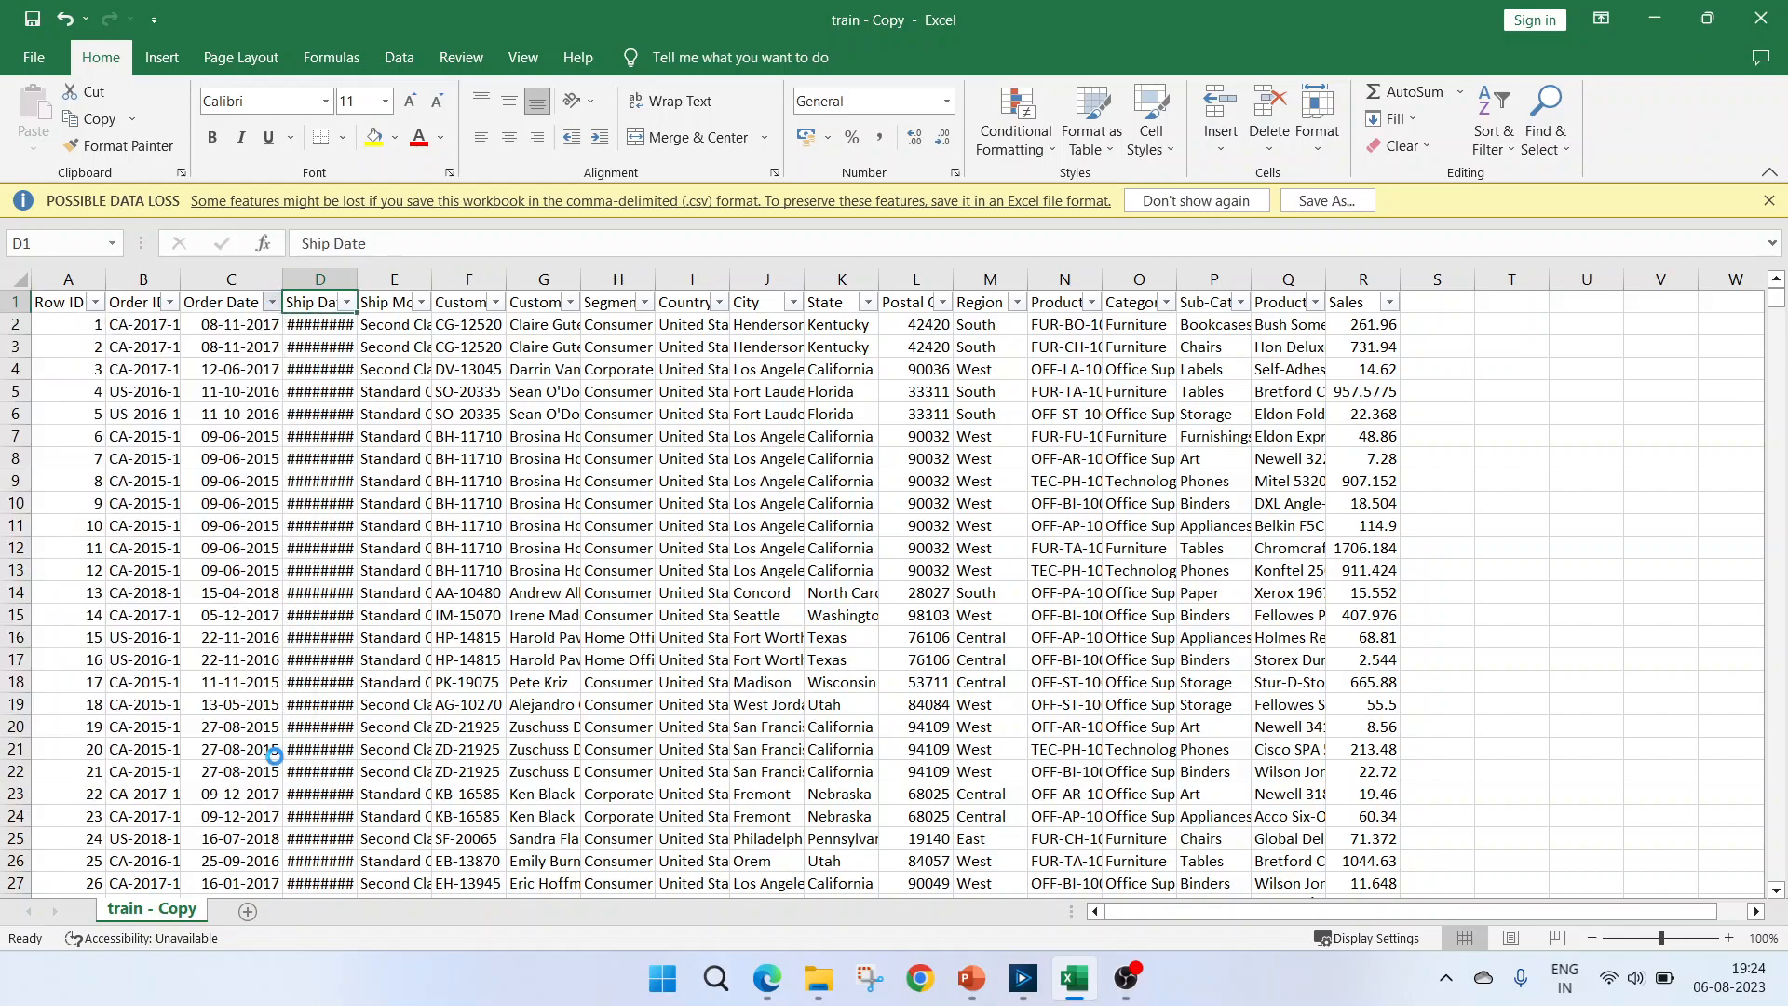
left_click(247, 333)
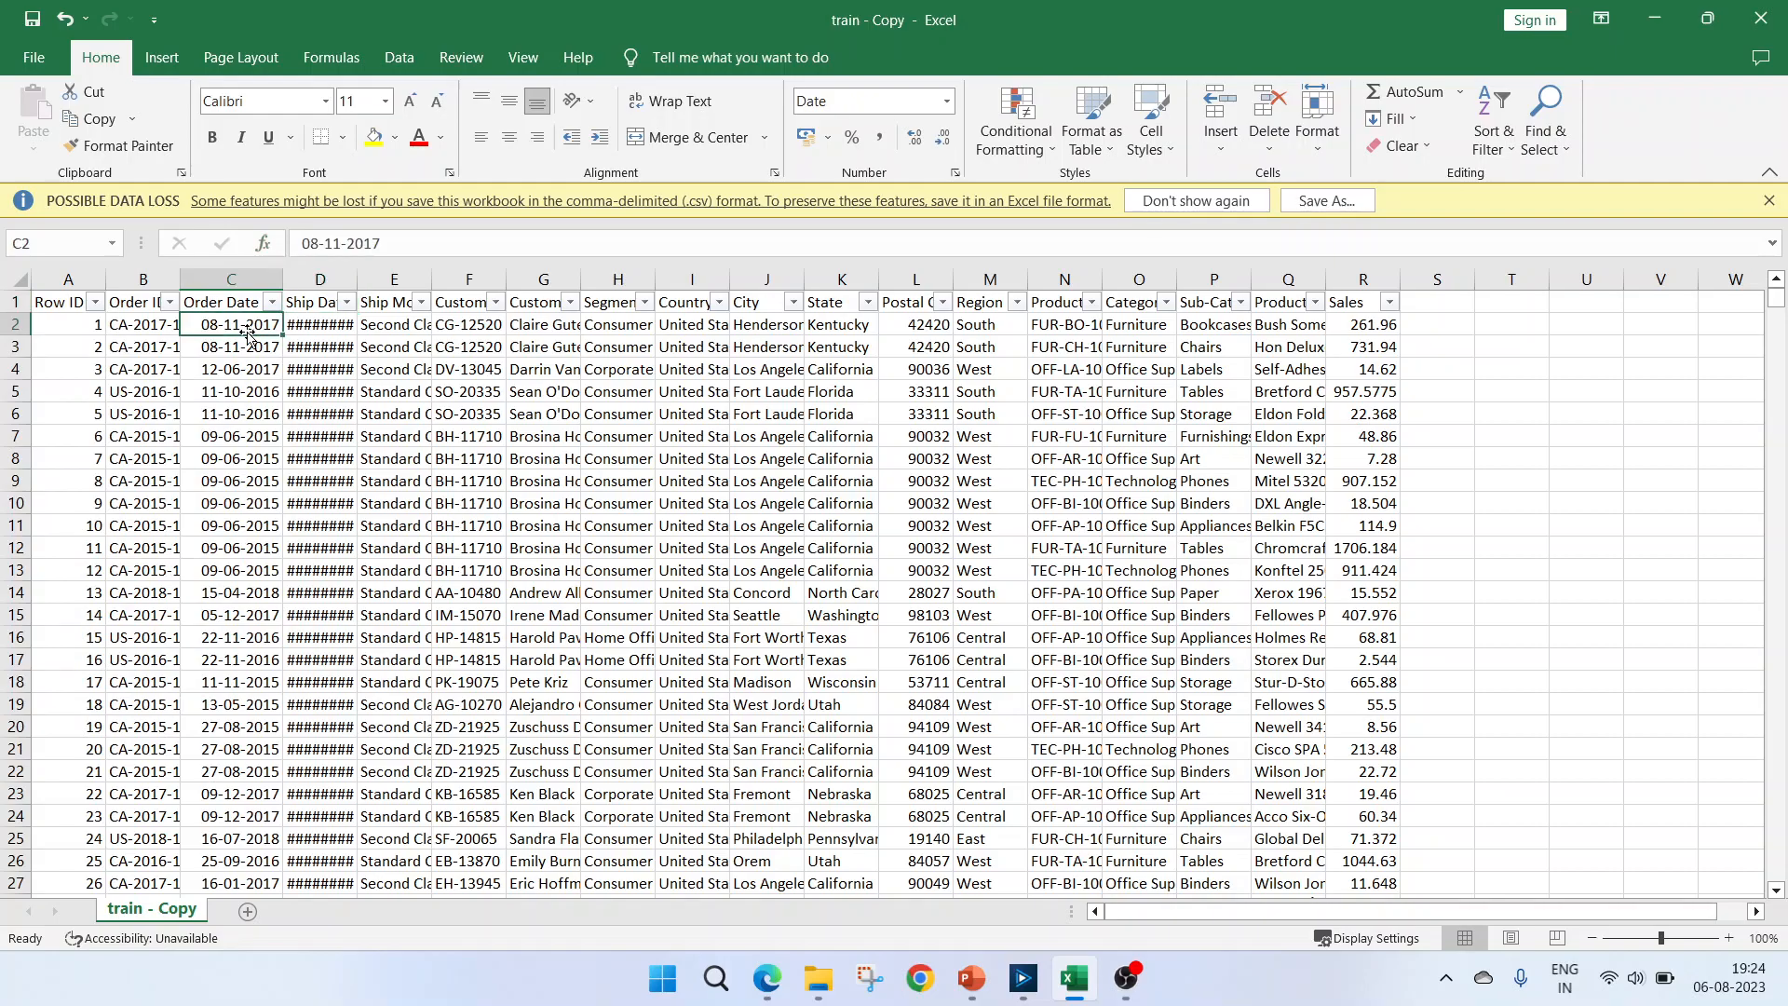
left_click(1071, 989)
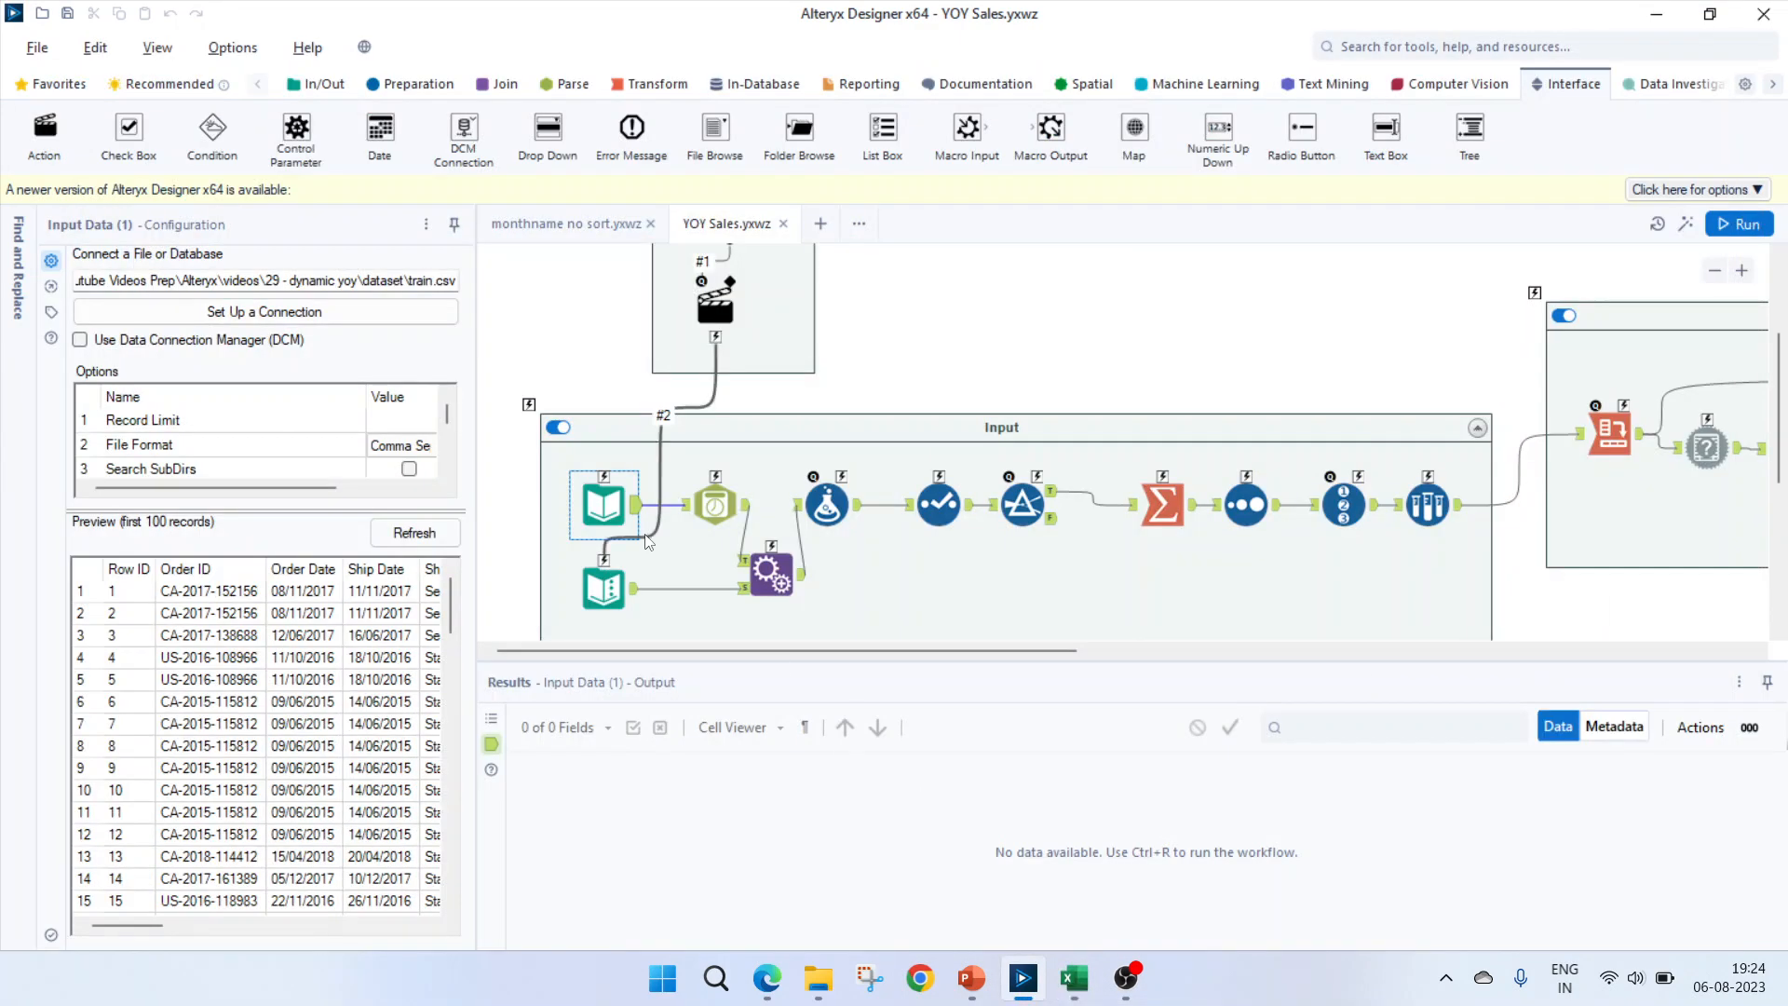
- Review the Order Date conversion settings of the DateTime tool and the field list of the Append Fields tool
left_click(713, 515)
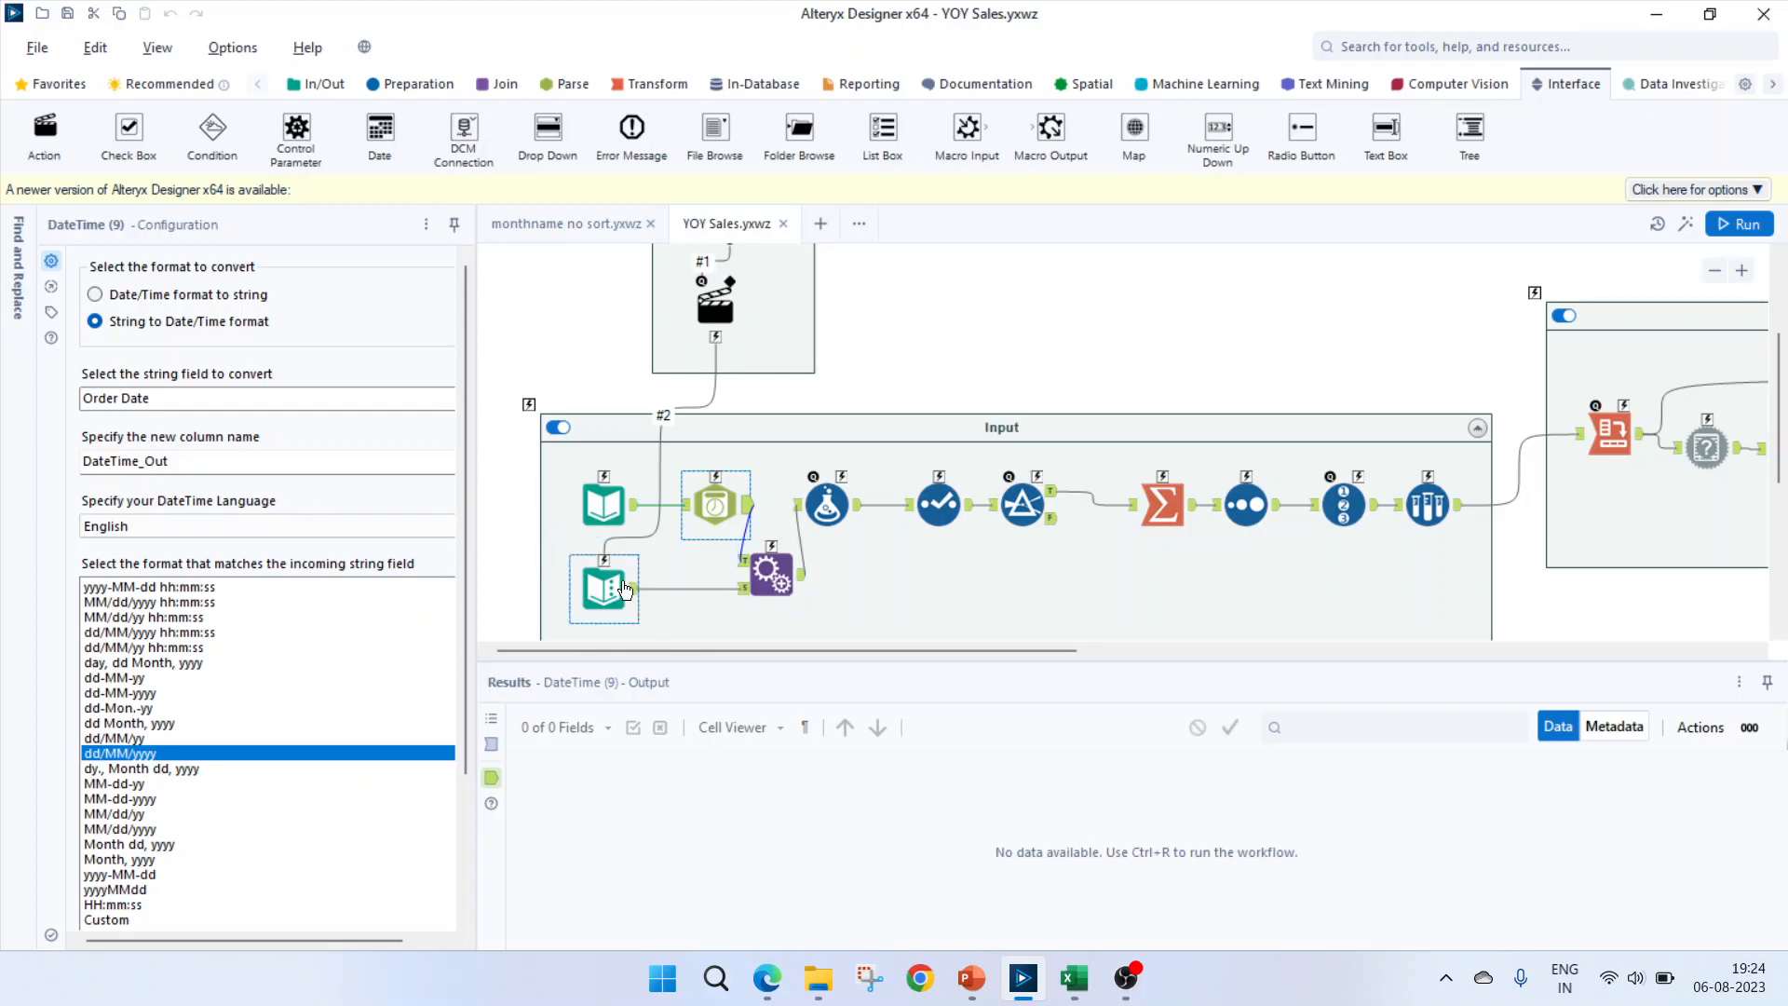
left_click(760, 595)
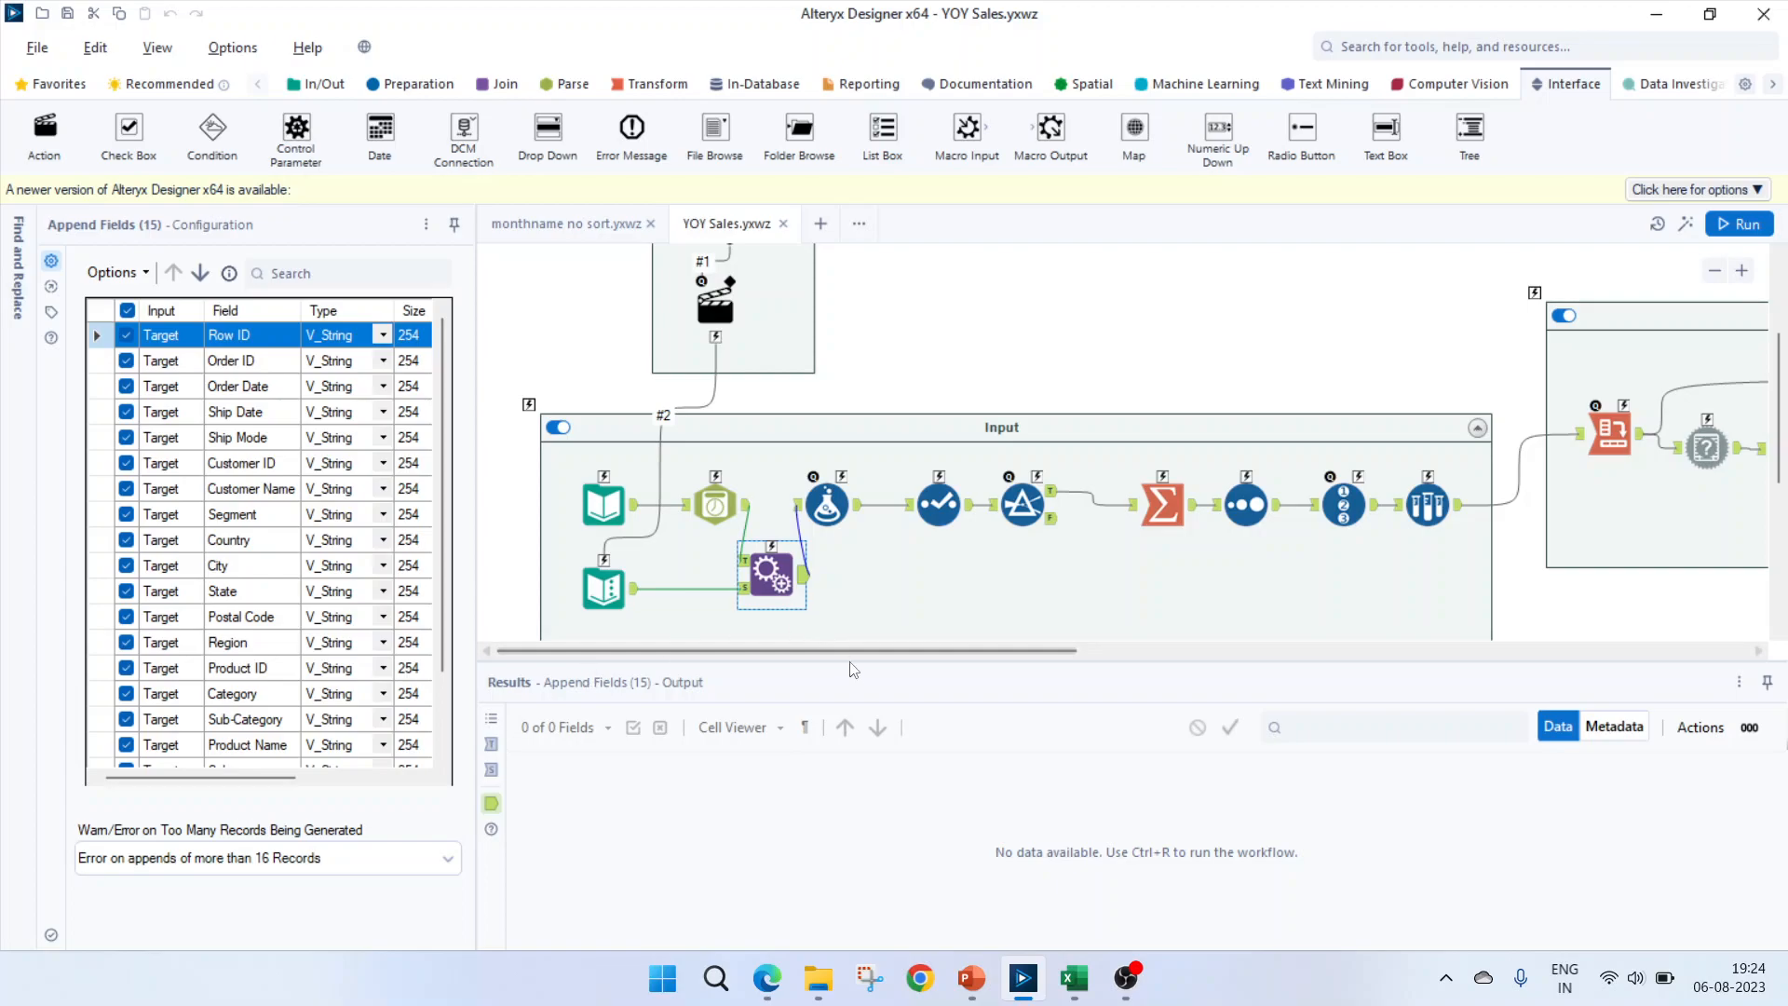
- Open the Formula tool's configuration and examine the Month_No expression and its use of DateTime_Out
left_click(825, 510)
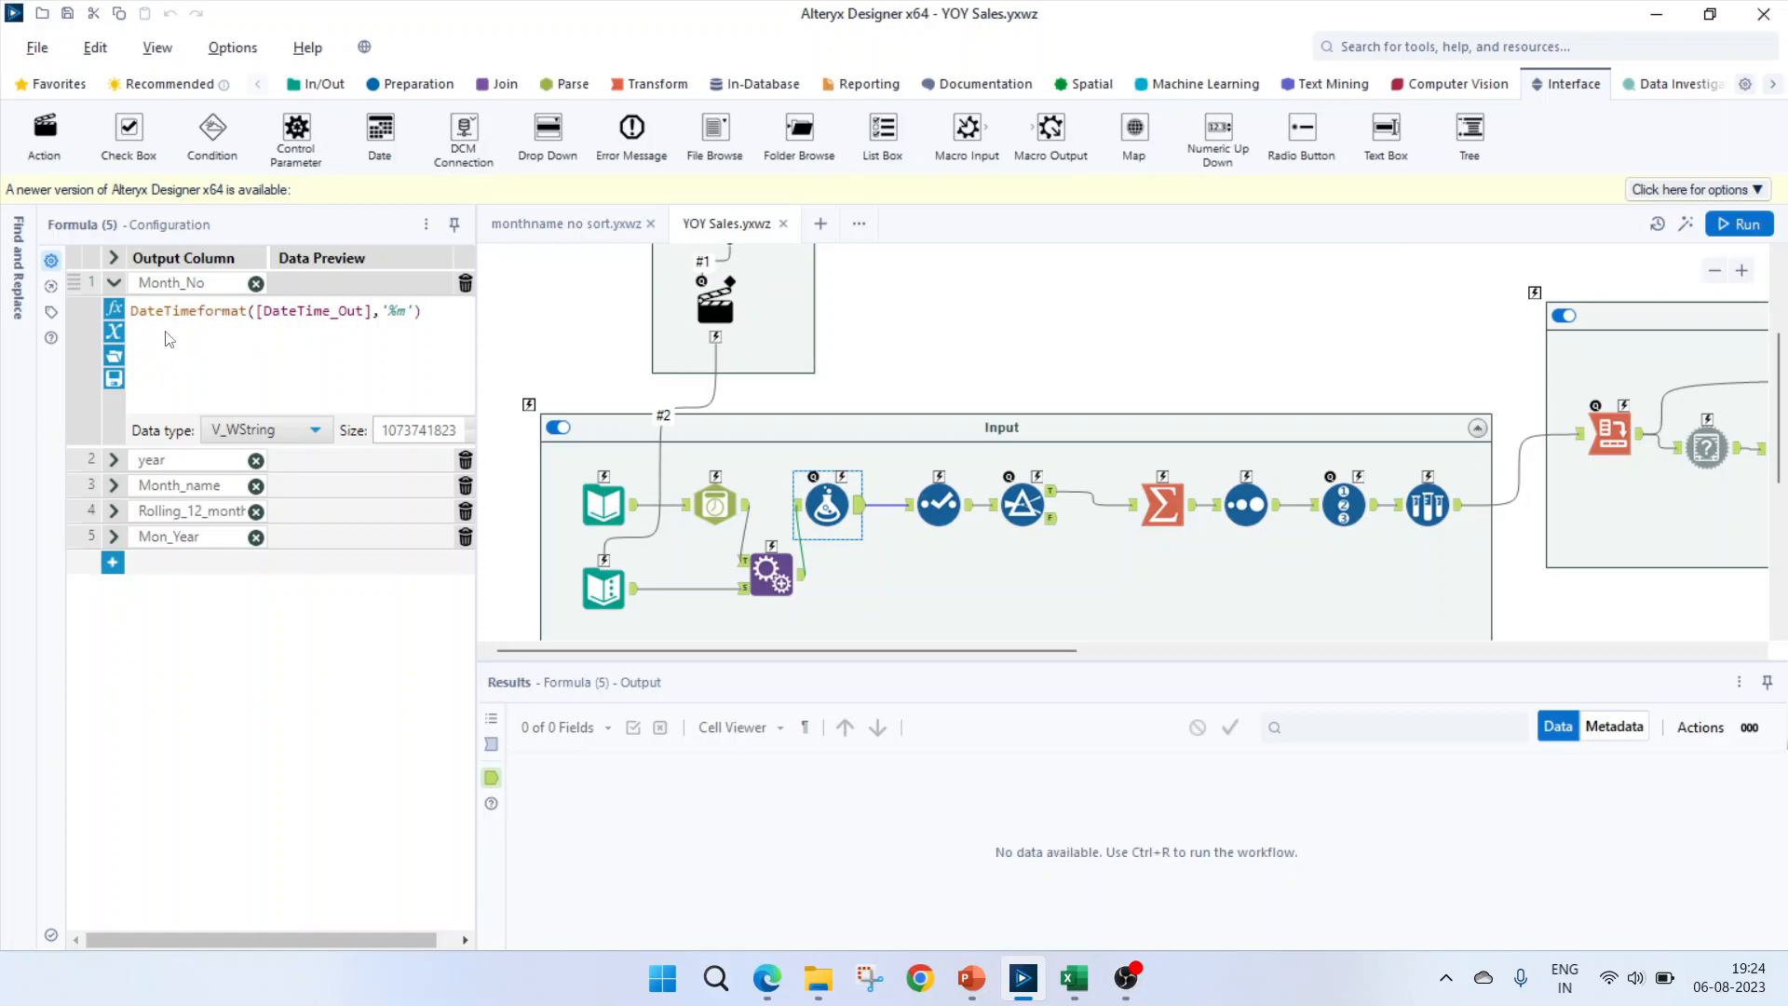
left_click(246, 319)
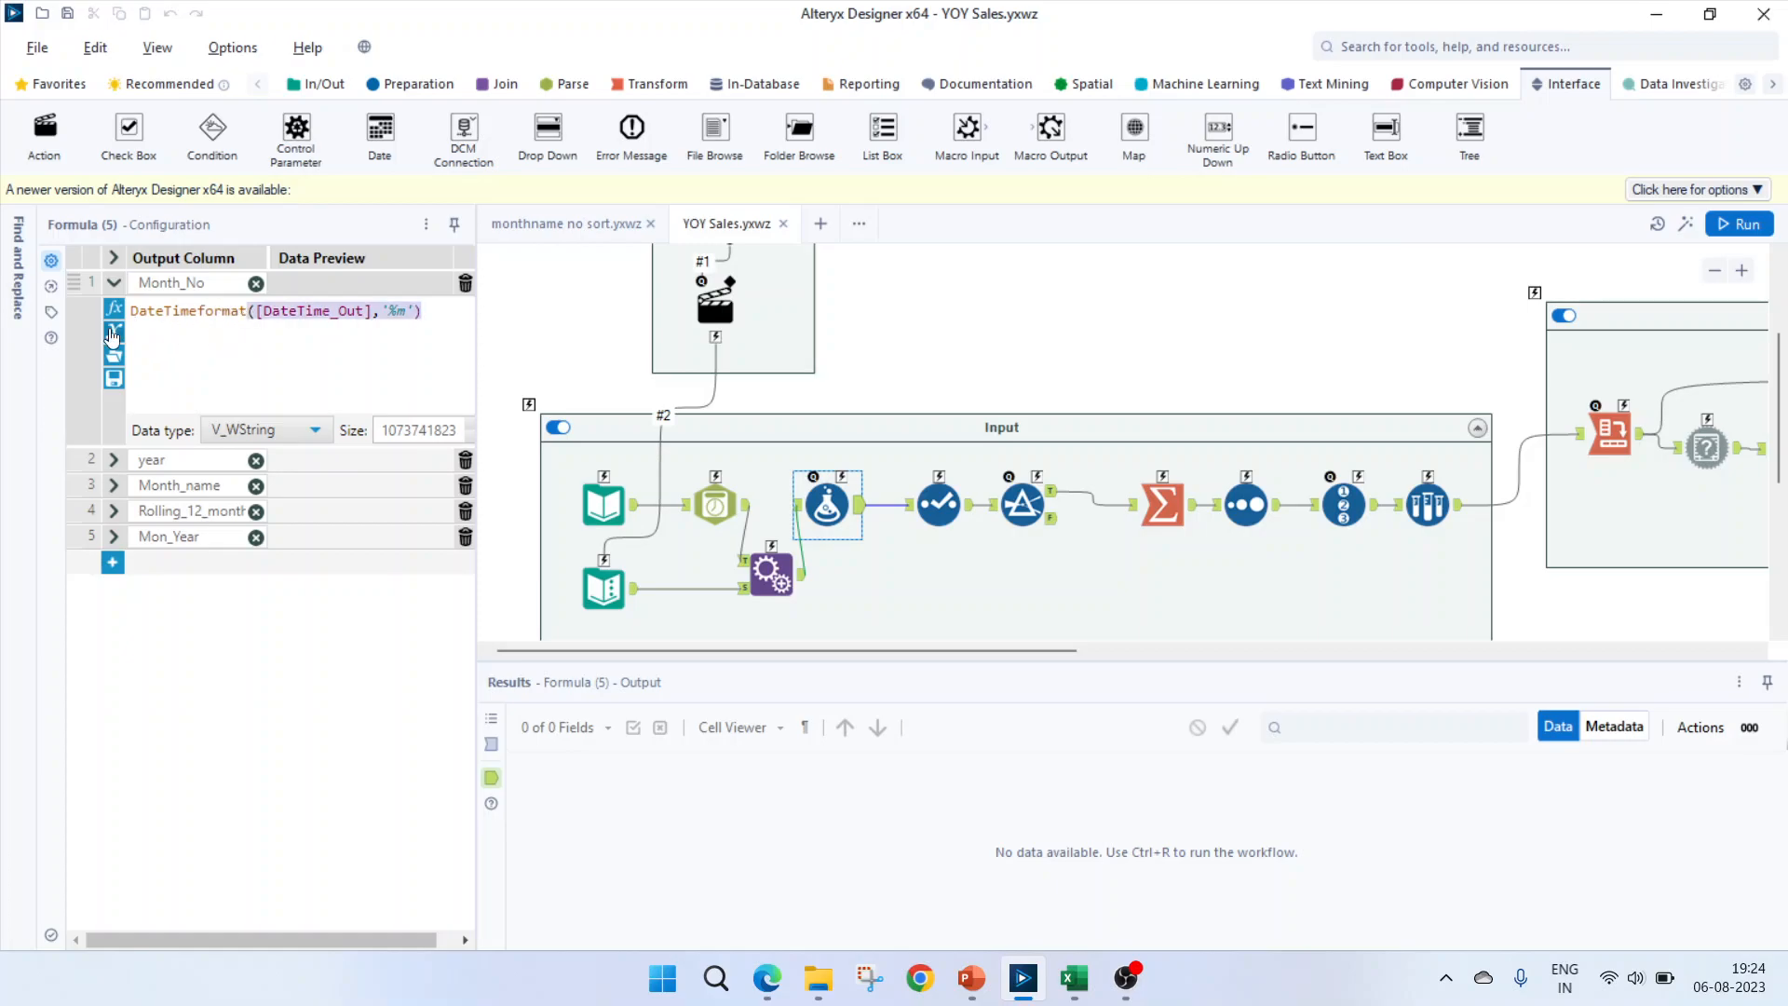
left_click(297, 317)
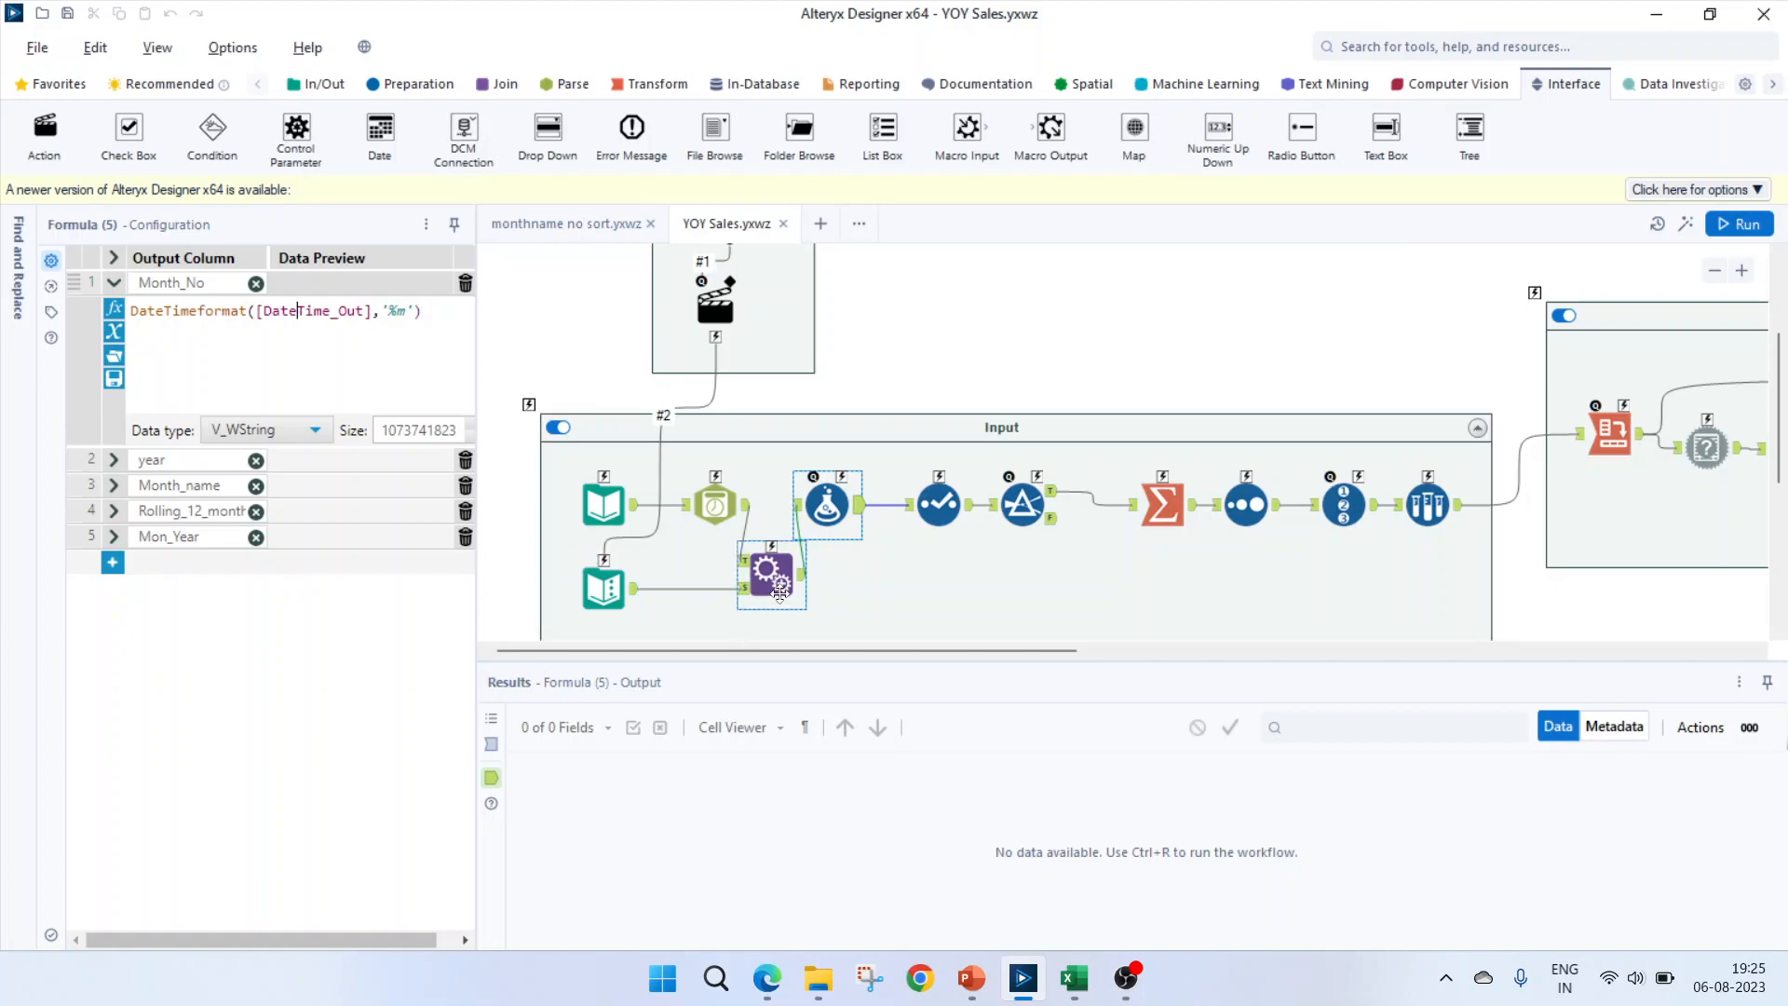
- Reopen the DateTime tool's configuration and read through its string field, new column name and incoming date format
left_click(715, 504)
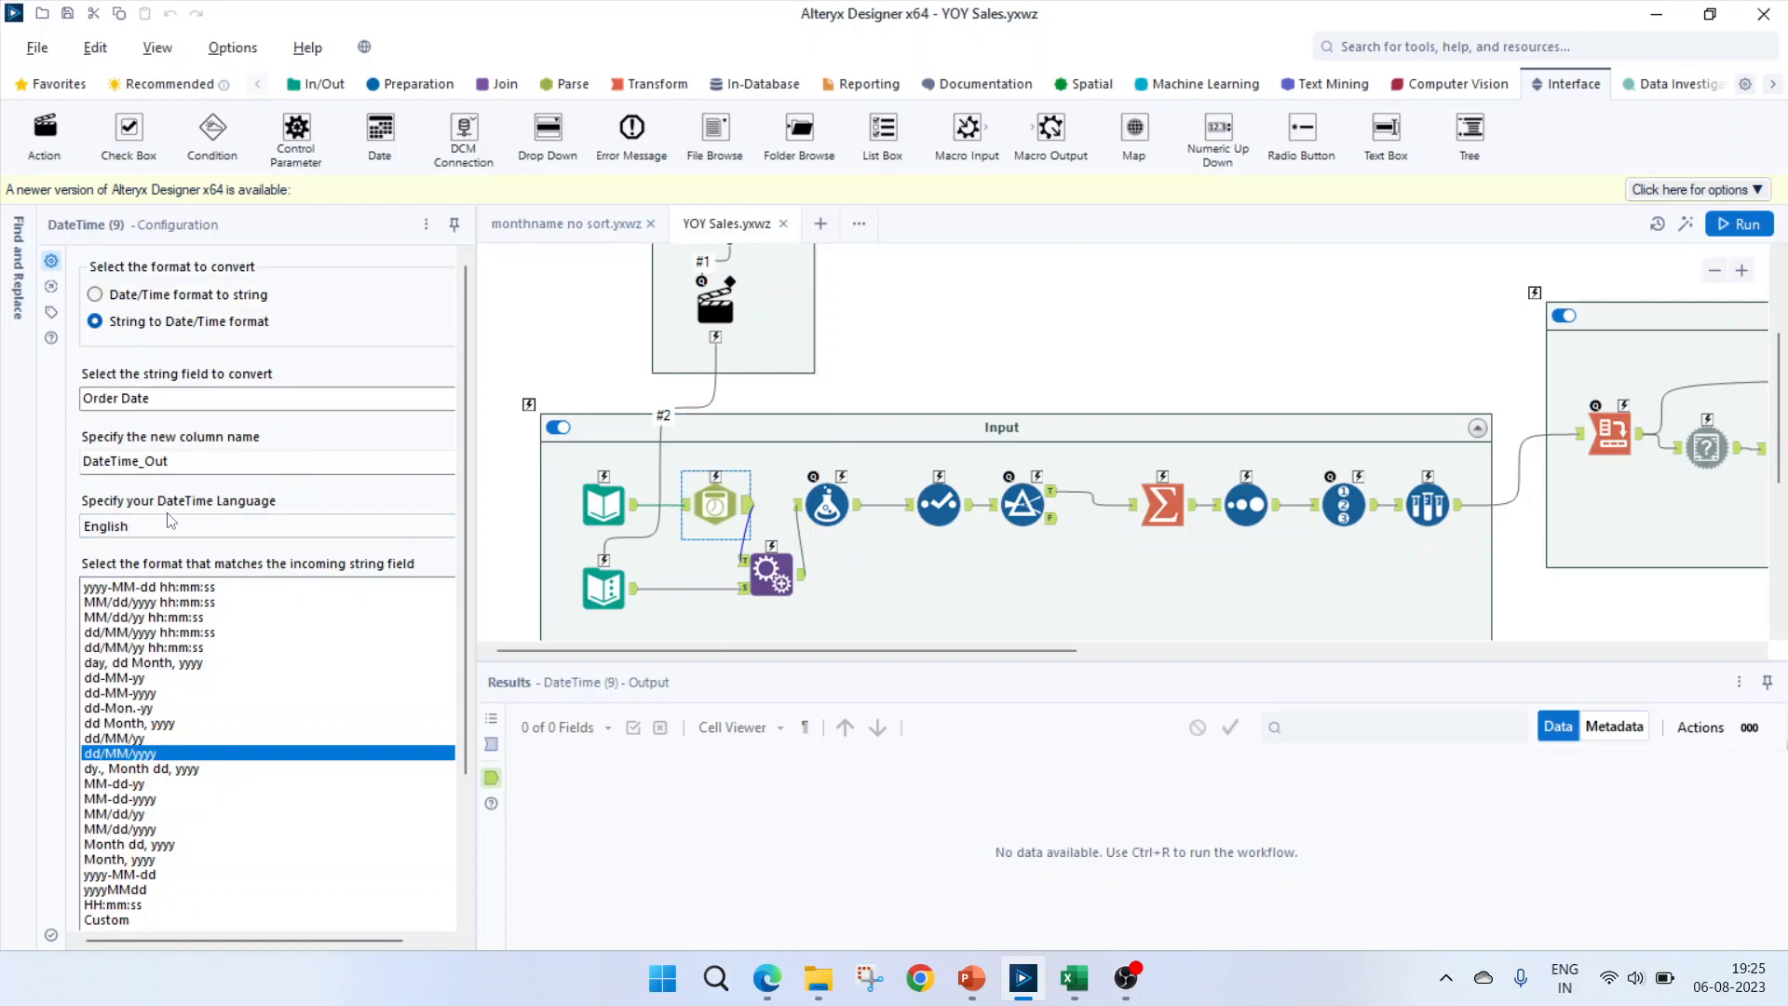
scroll(181, 554, "down", 3)
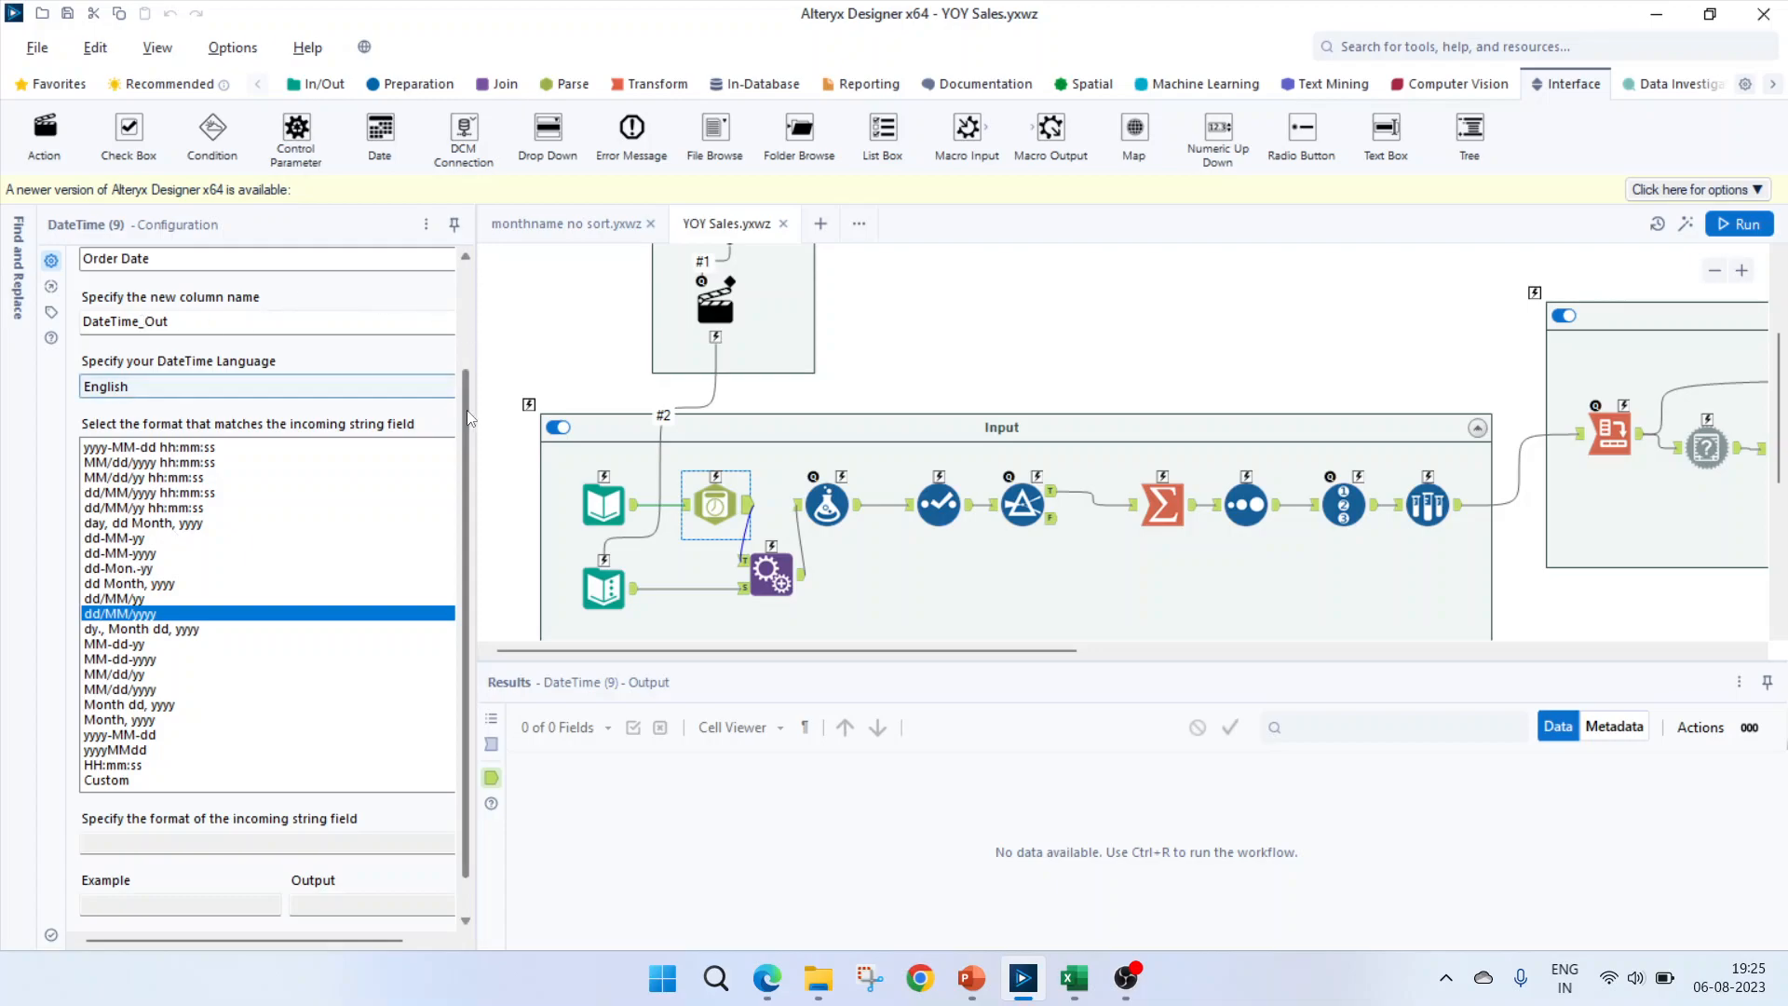
scroll(463, 367, "up", 3)
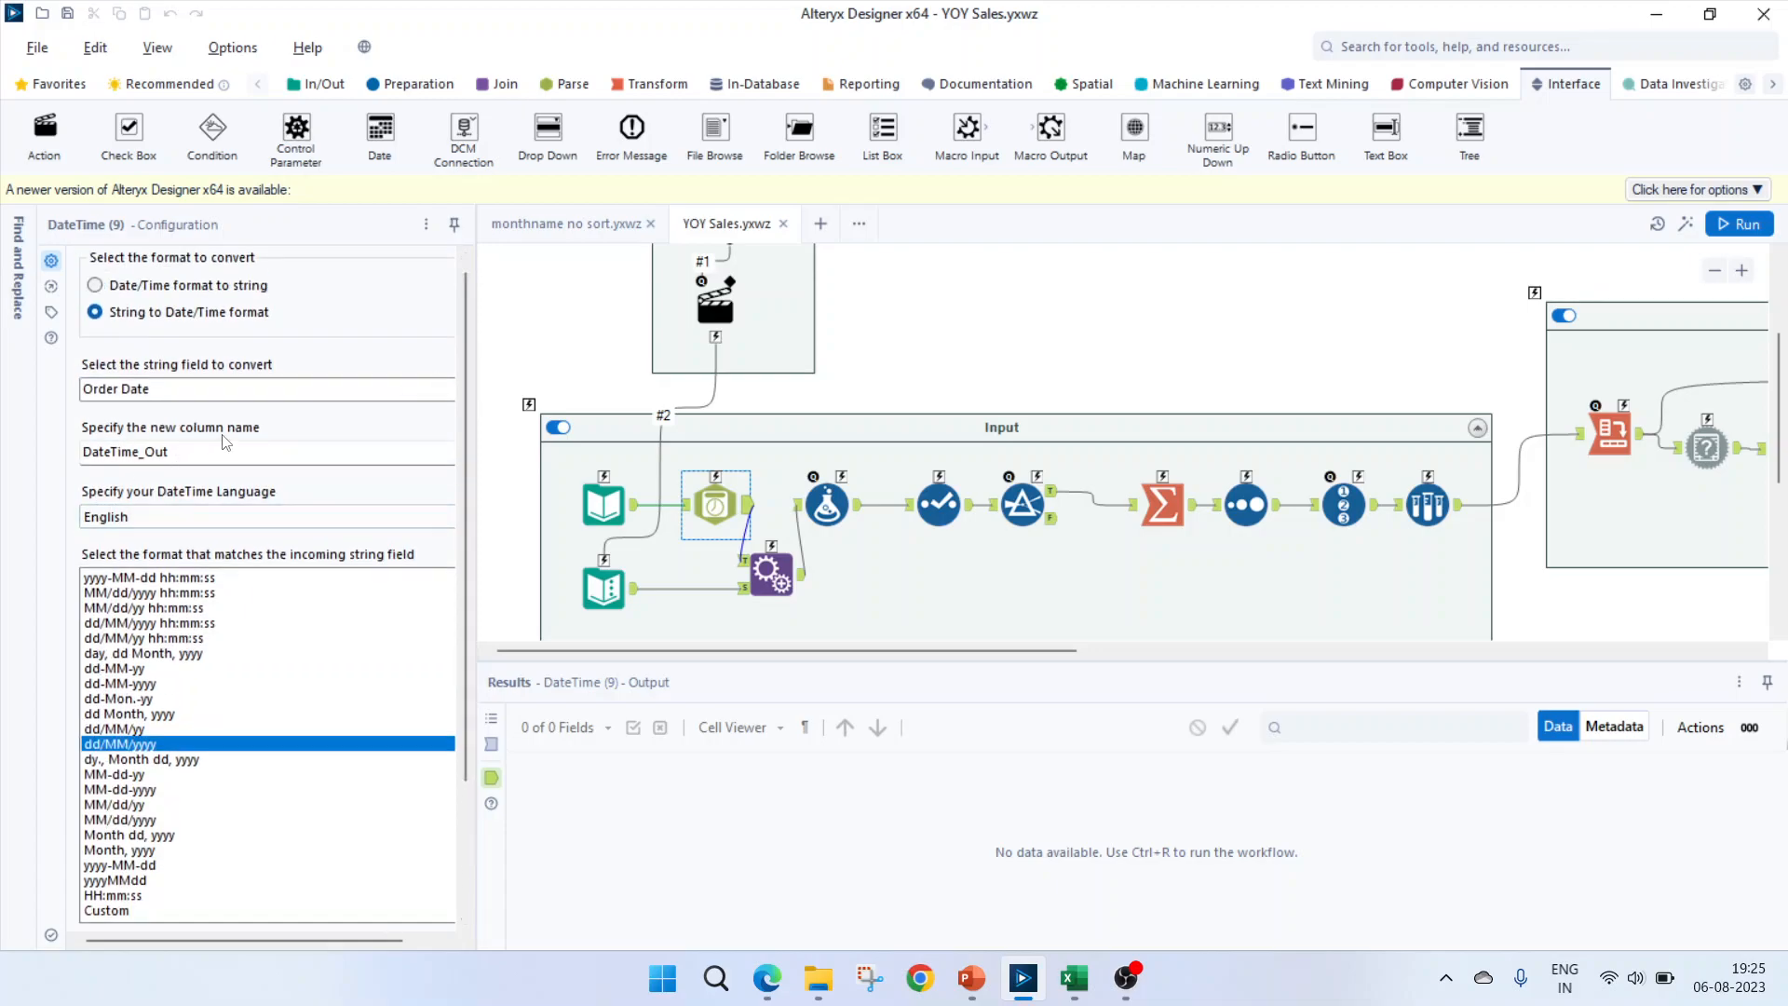
- Run the workflow and compare the DateTime tool's input Order Date values with the DateTime_Out column in its output
left_click(1740, 225)
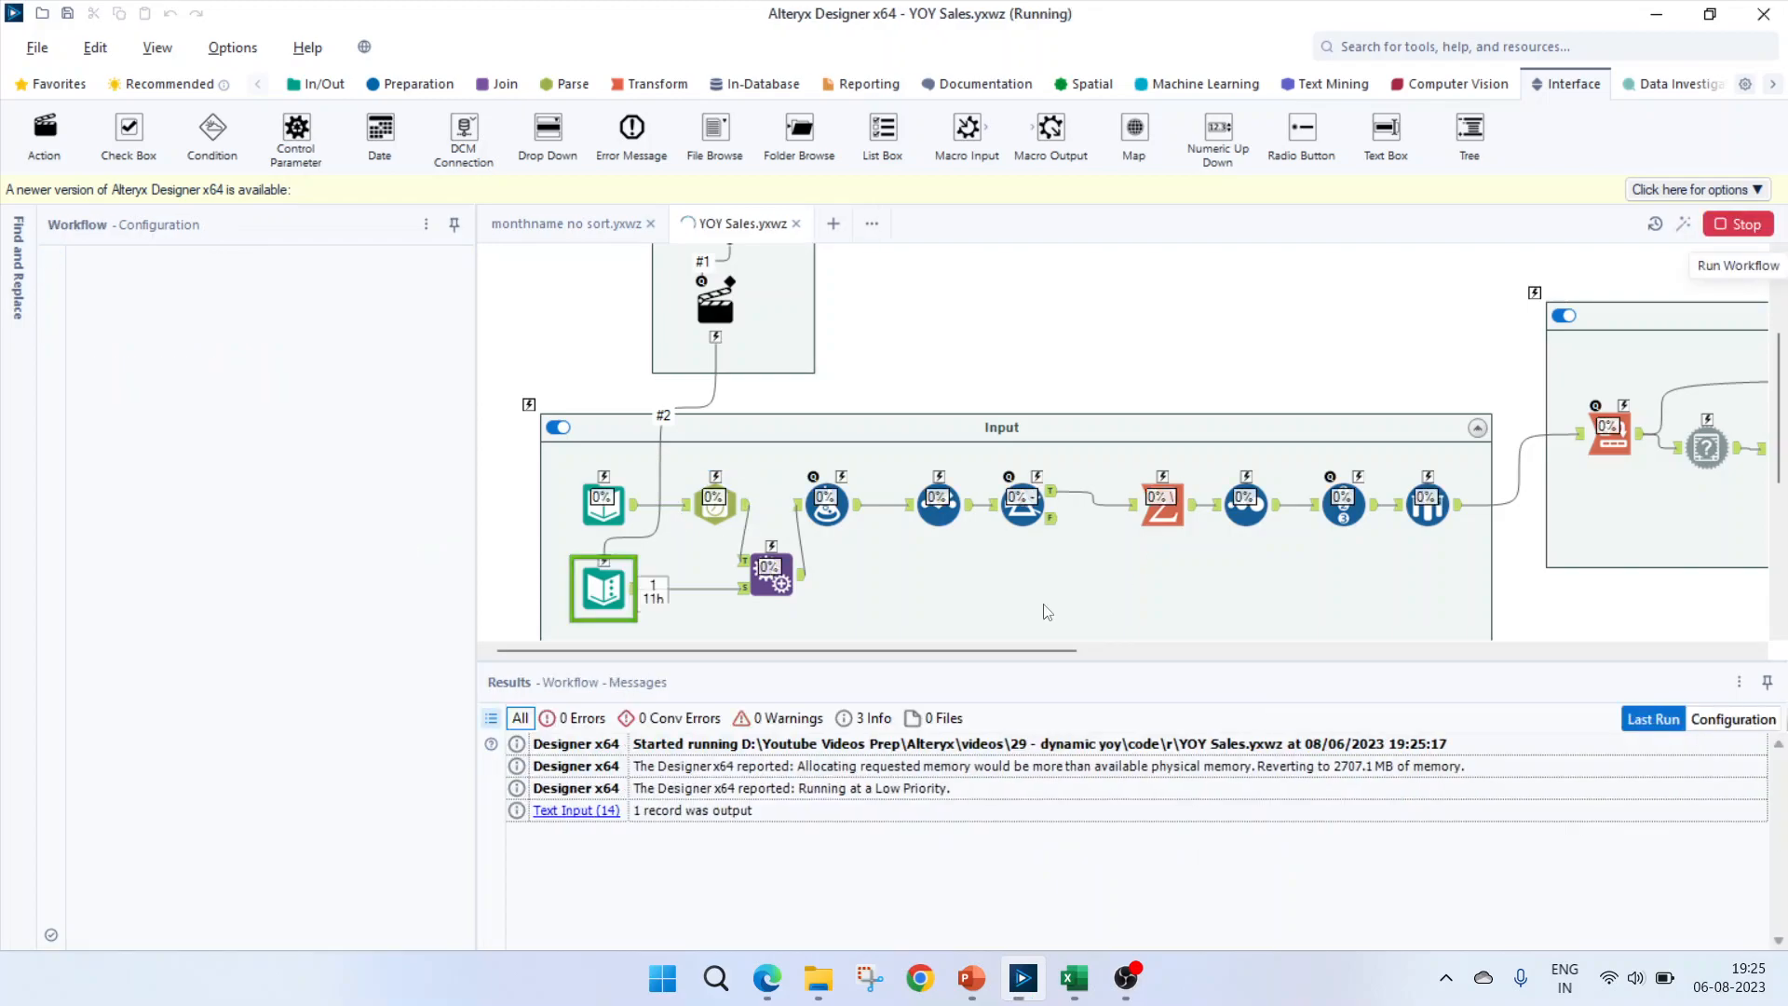
left_click(715, 504)
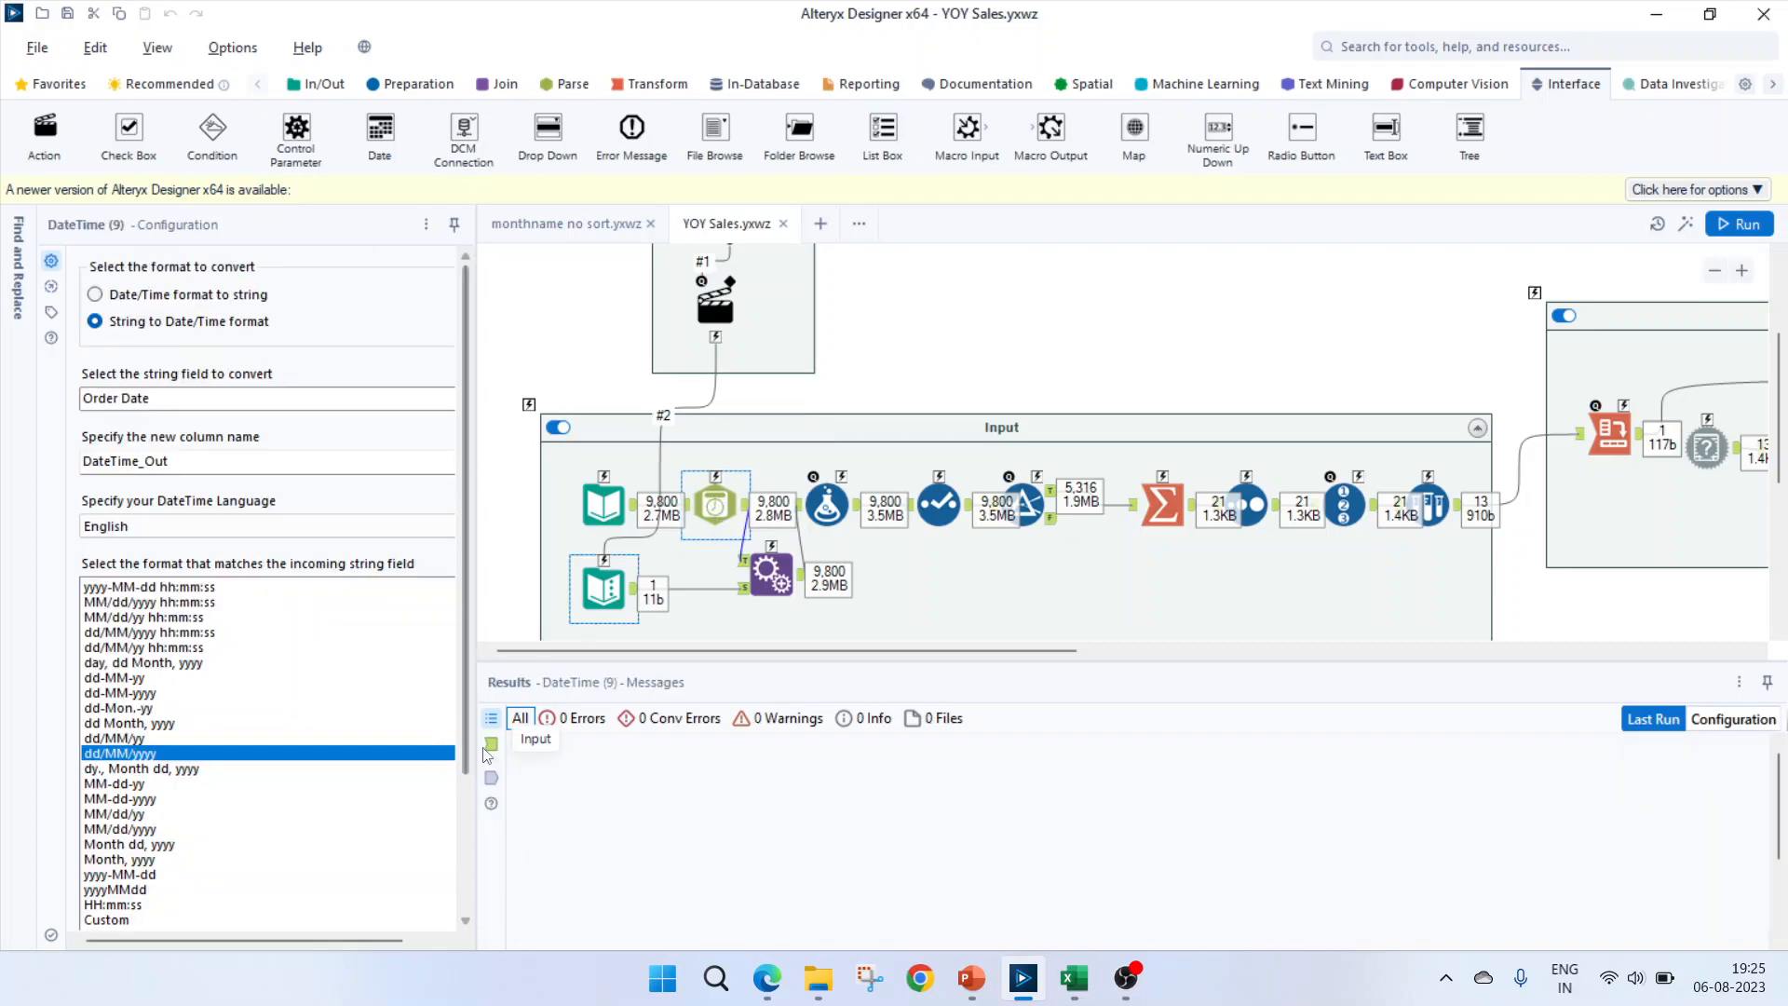
left_click(491, 743)
left_click(873, 853)
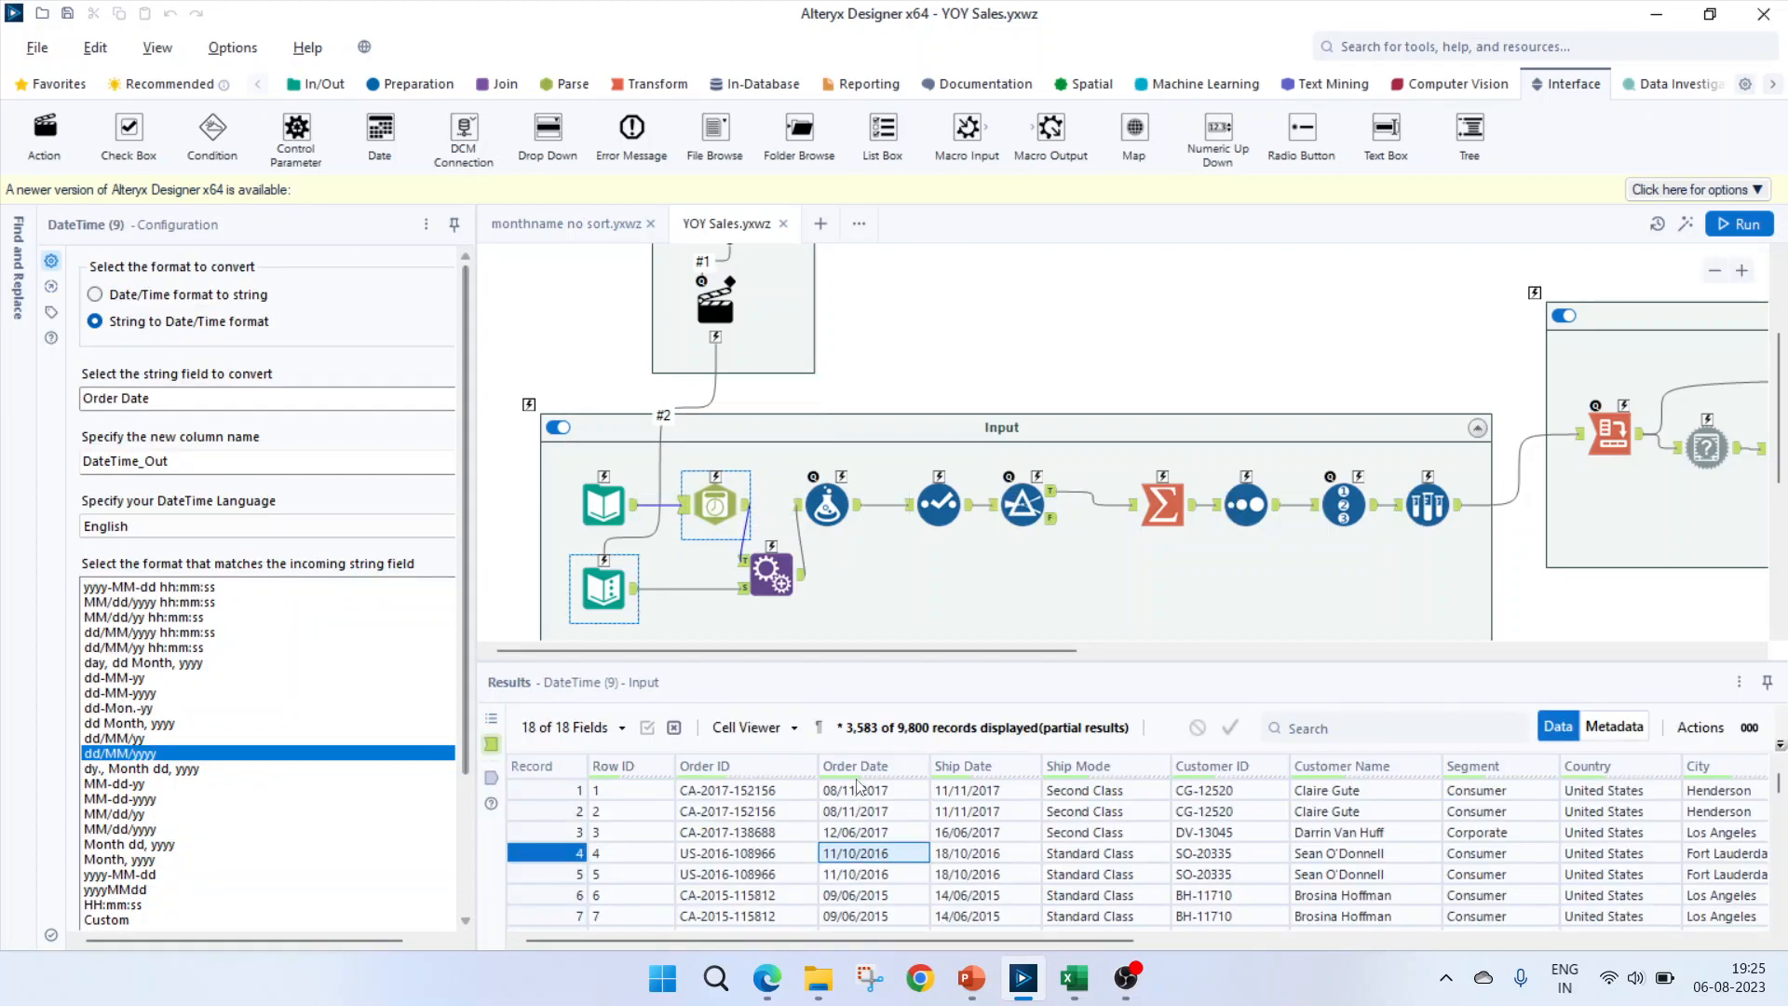
left_click_drag(847, 935, 1573, 975)
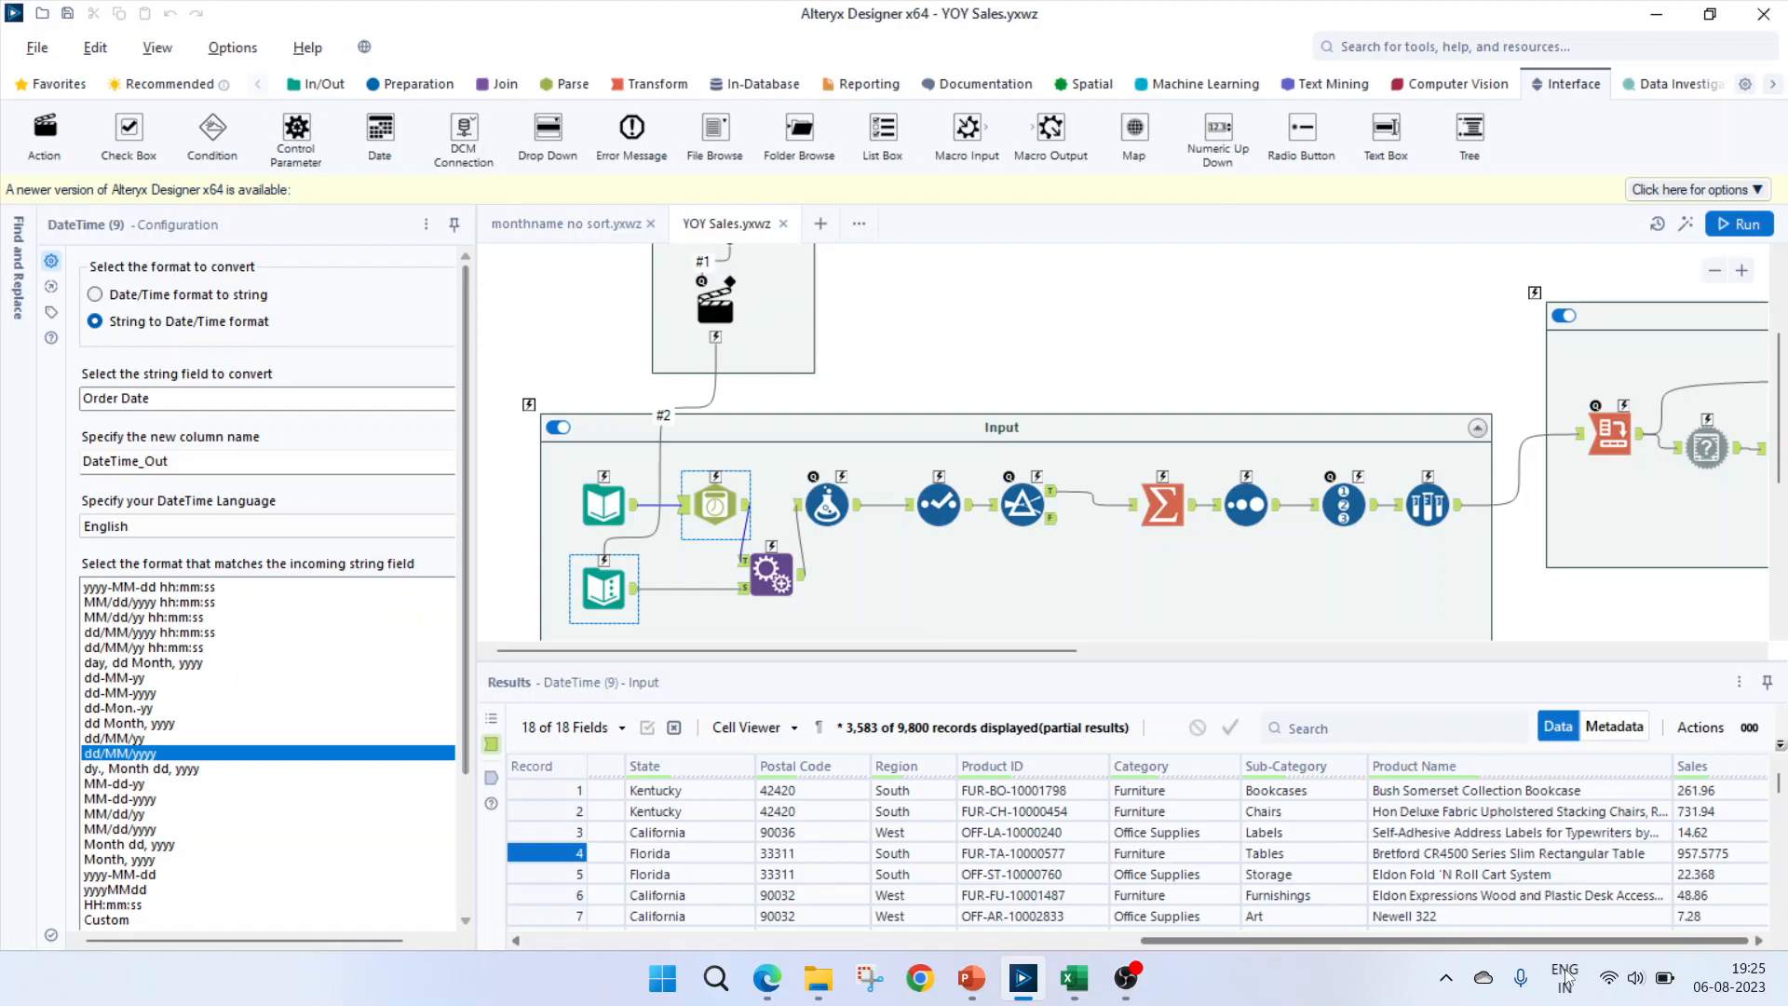
left_click(491, 777)
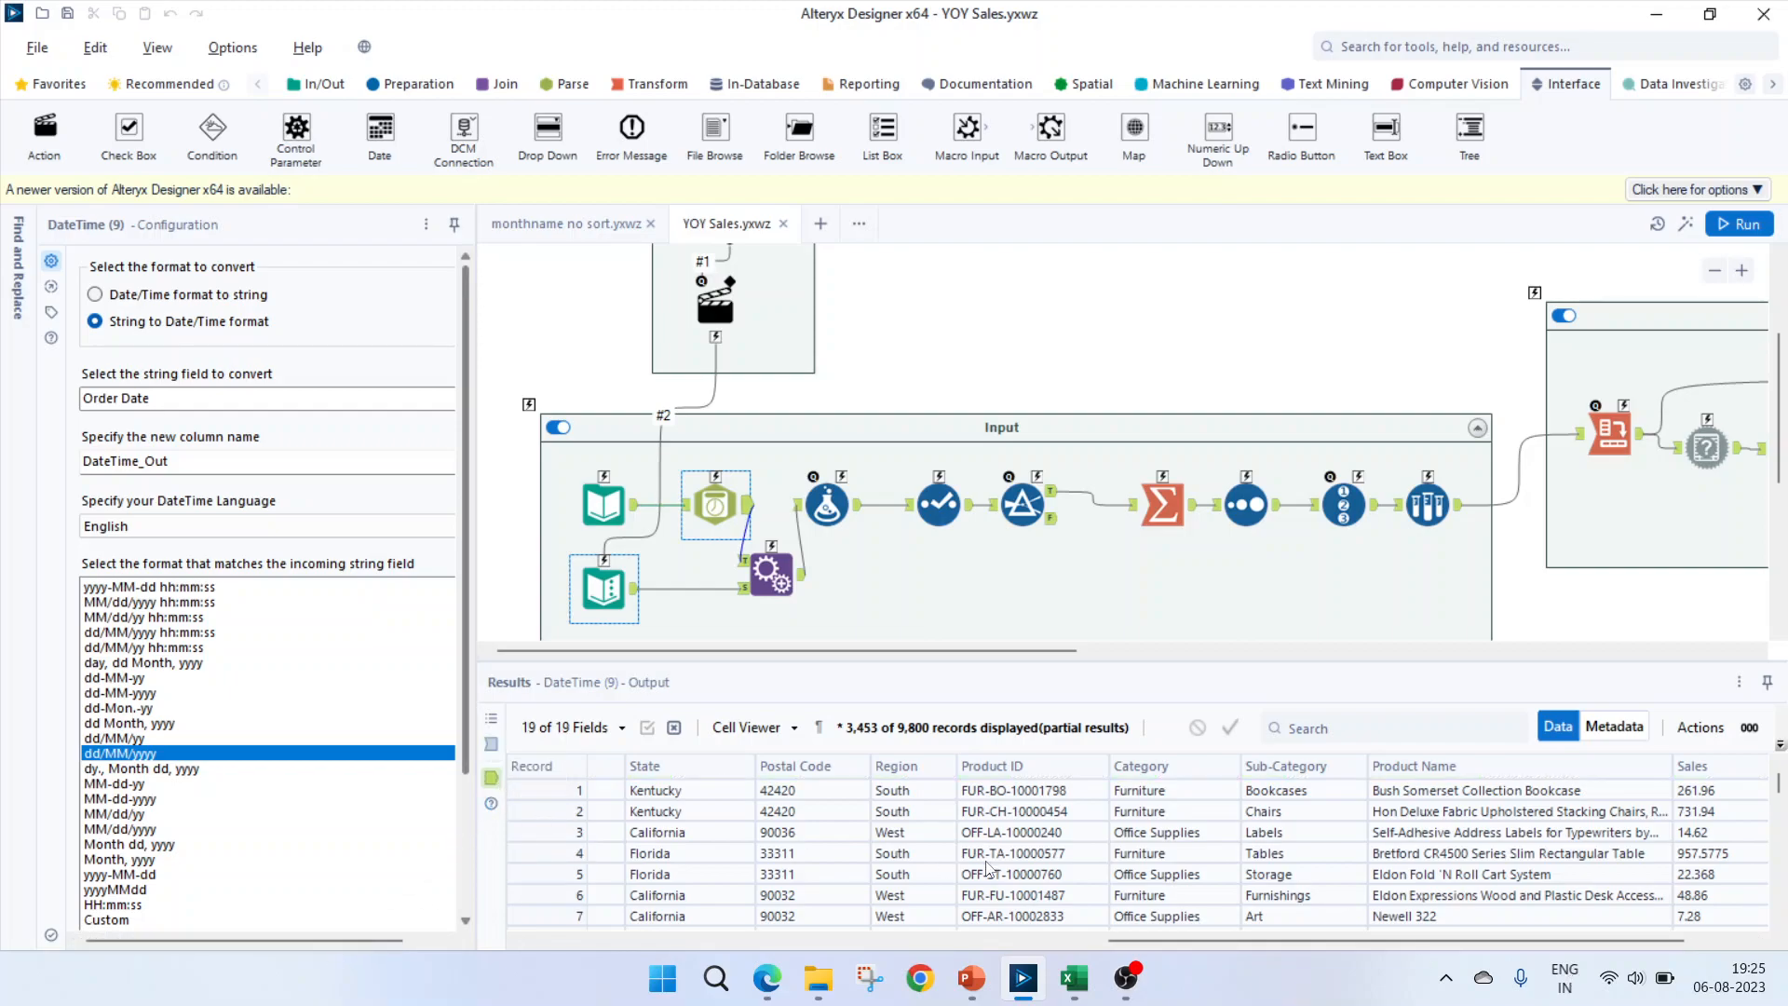
left_click_drag(1396, 940, 1461, 940)
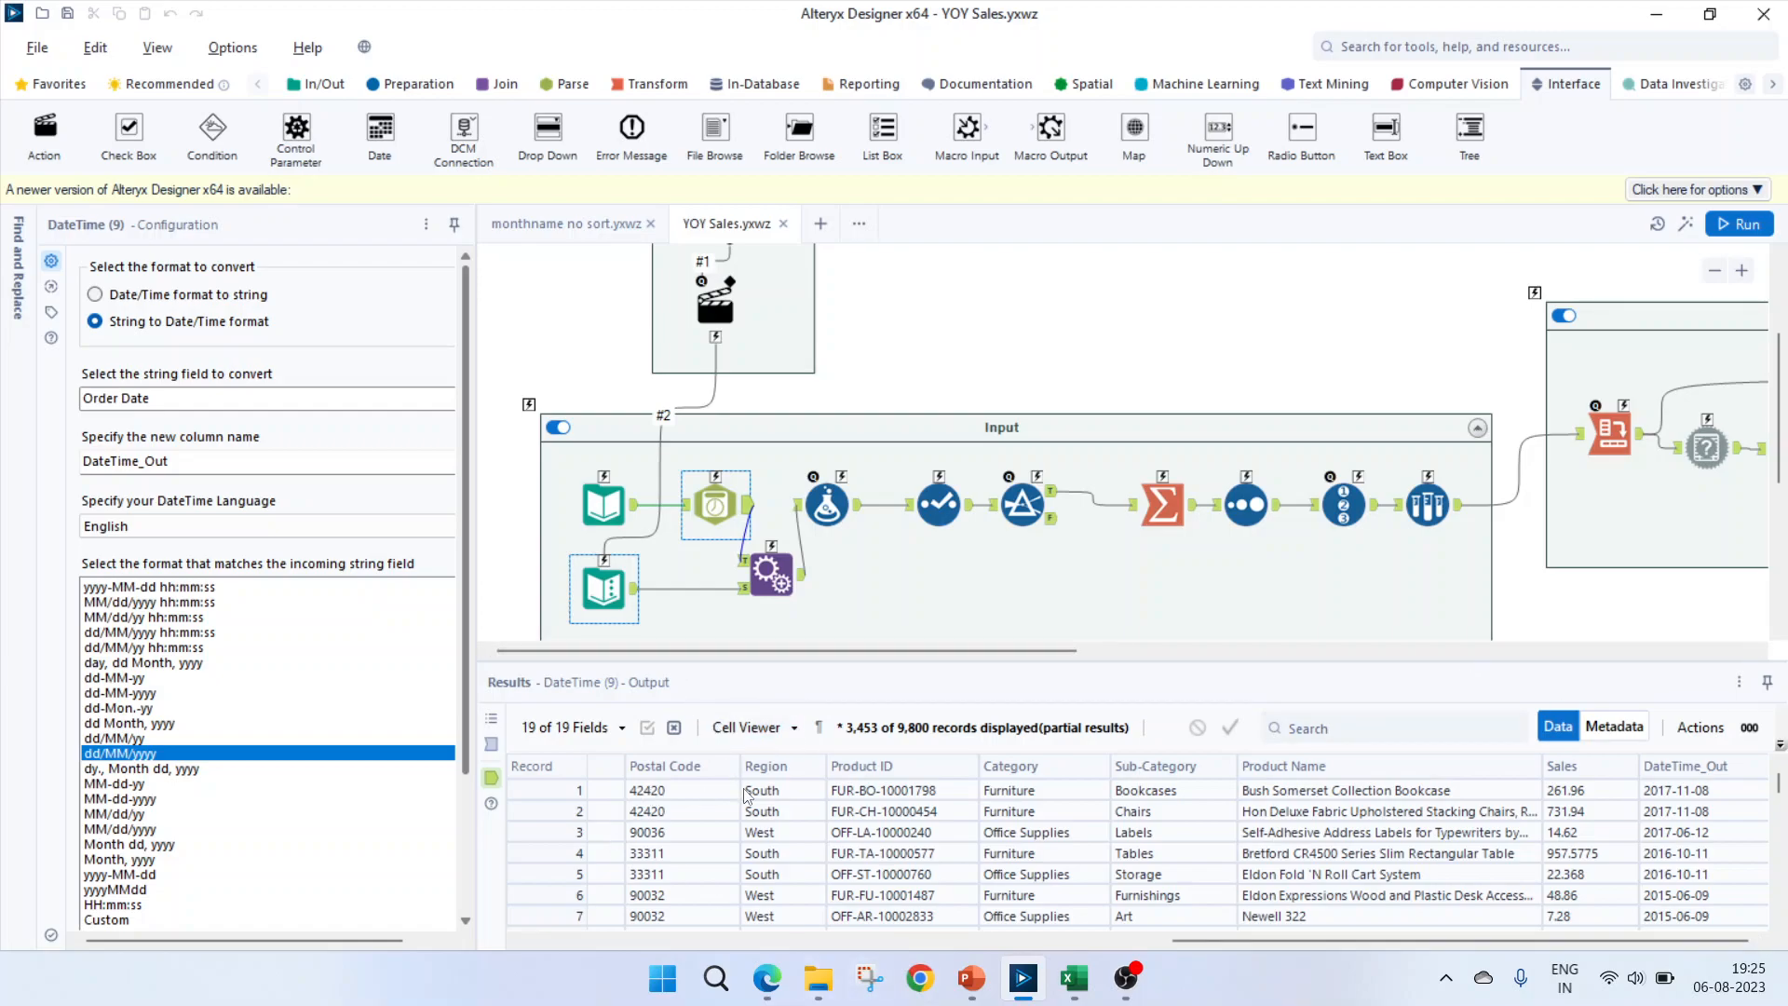
- Reopen the Formula tool, check the first record's DateTime_Out value, and expand the year and Month_name expressions to read their format codes
left_click(827, 507)
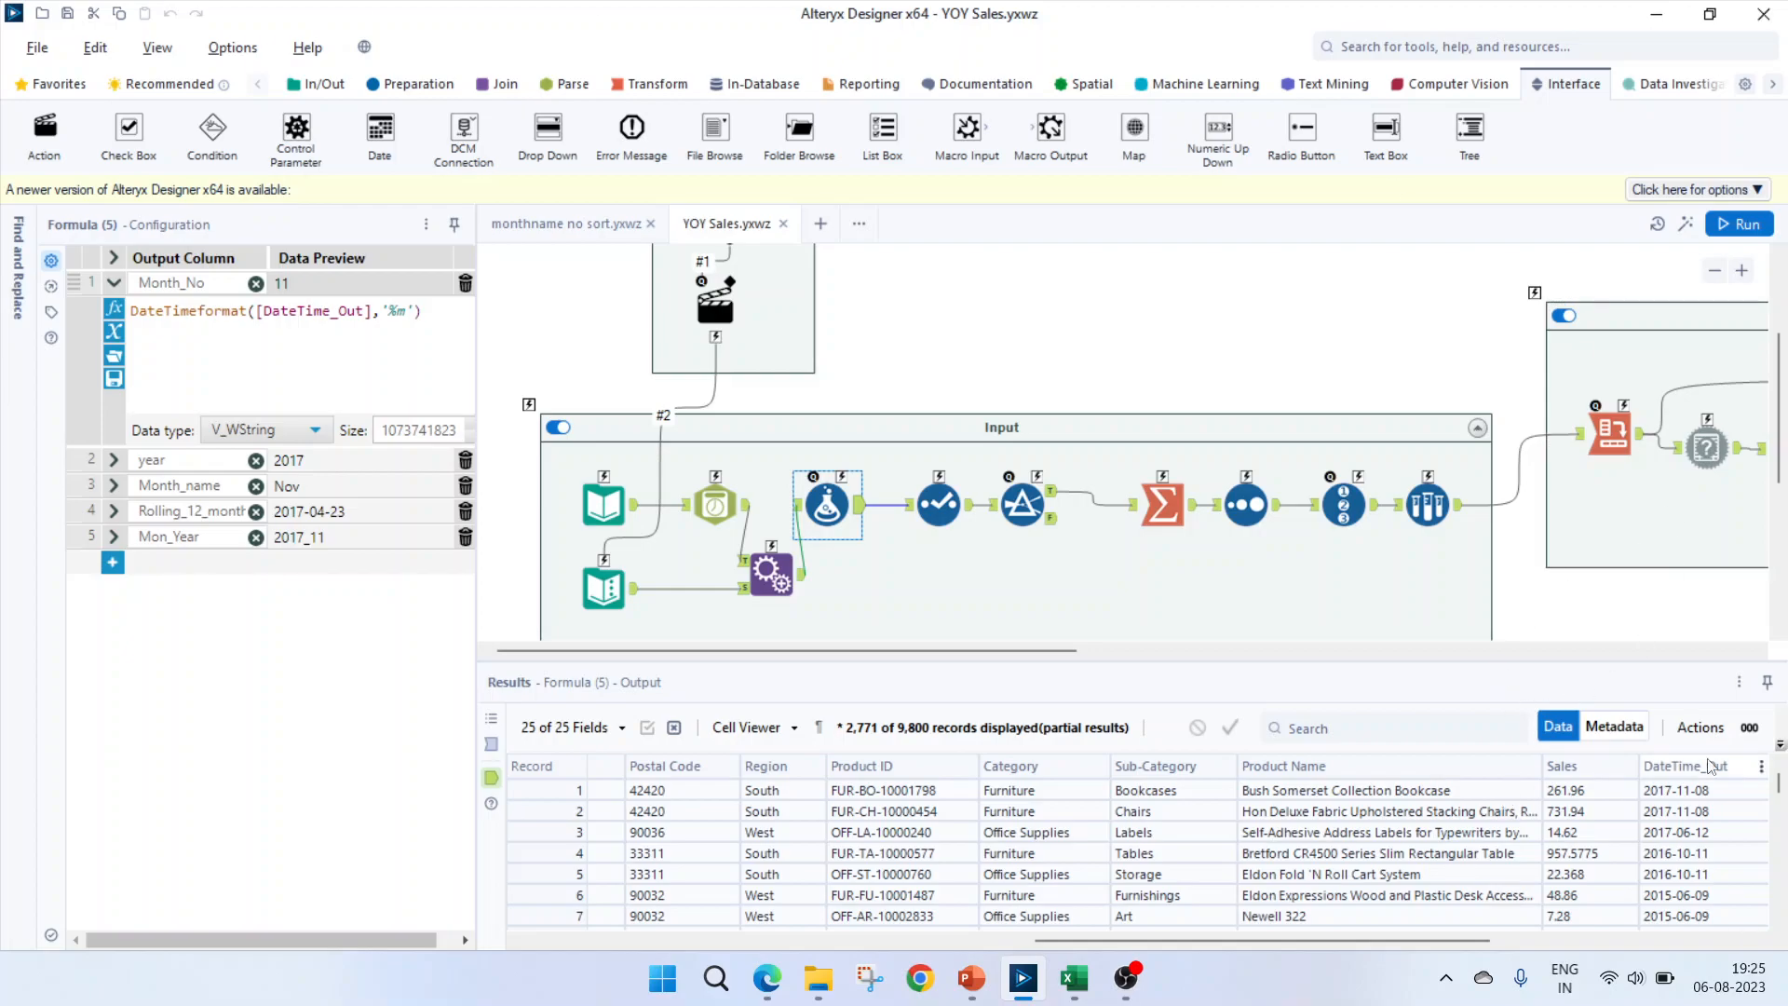
left_click(1681, 791)
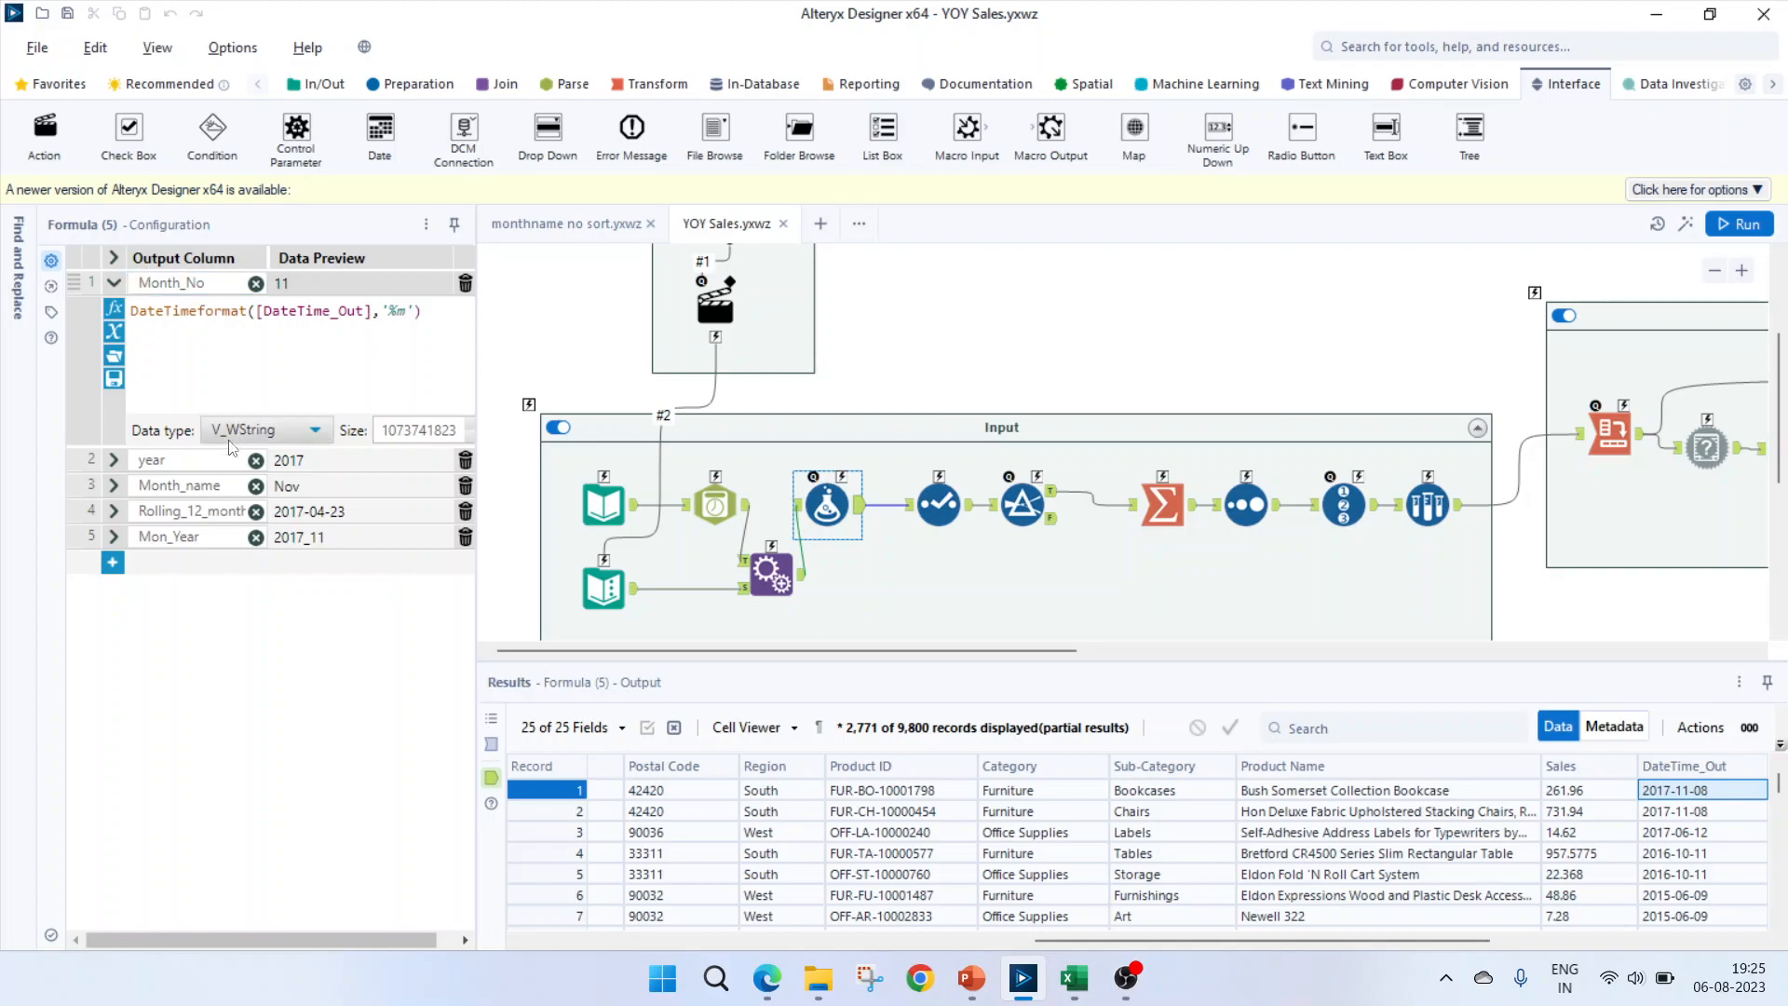
left_click(113, 460)
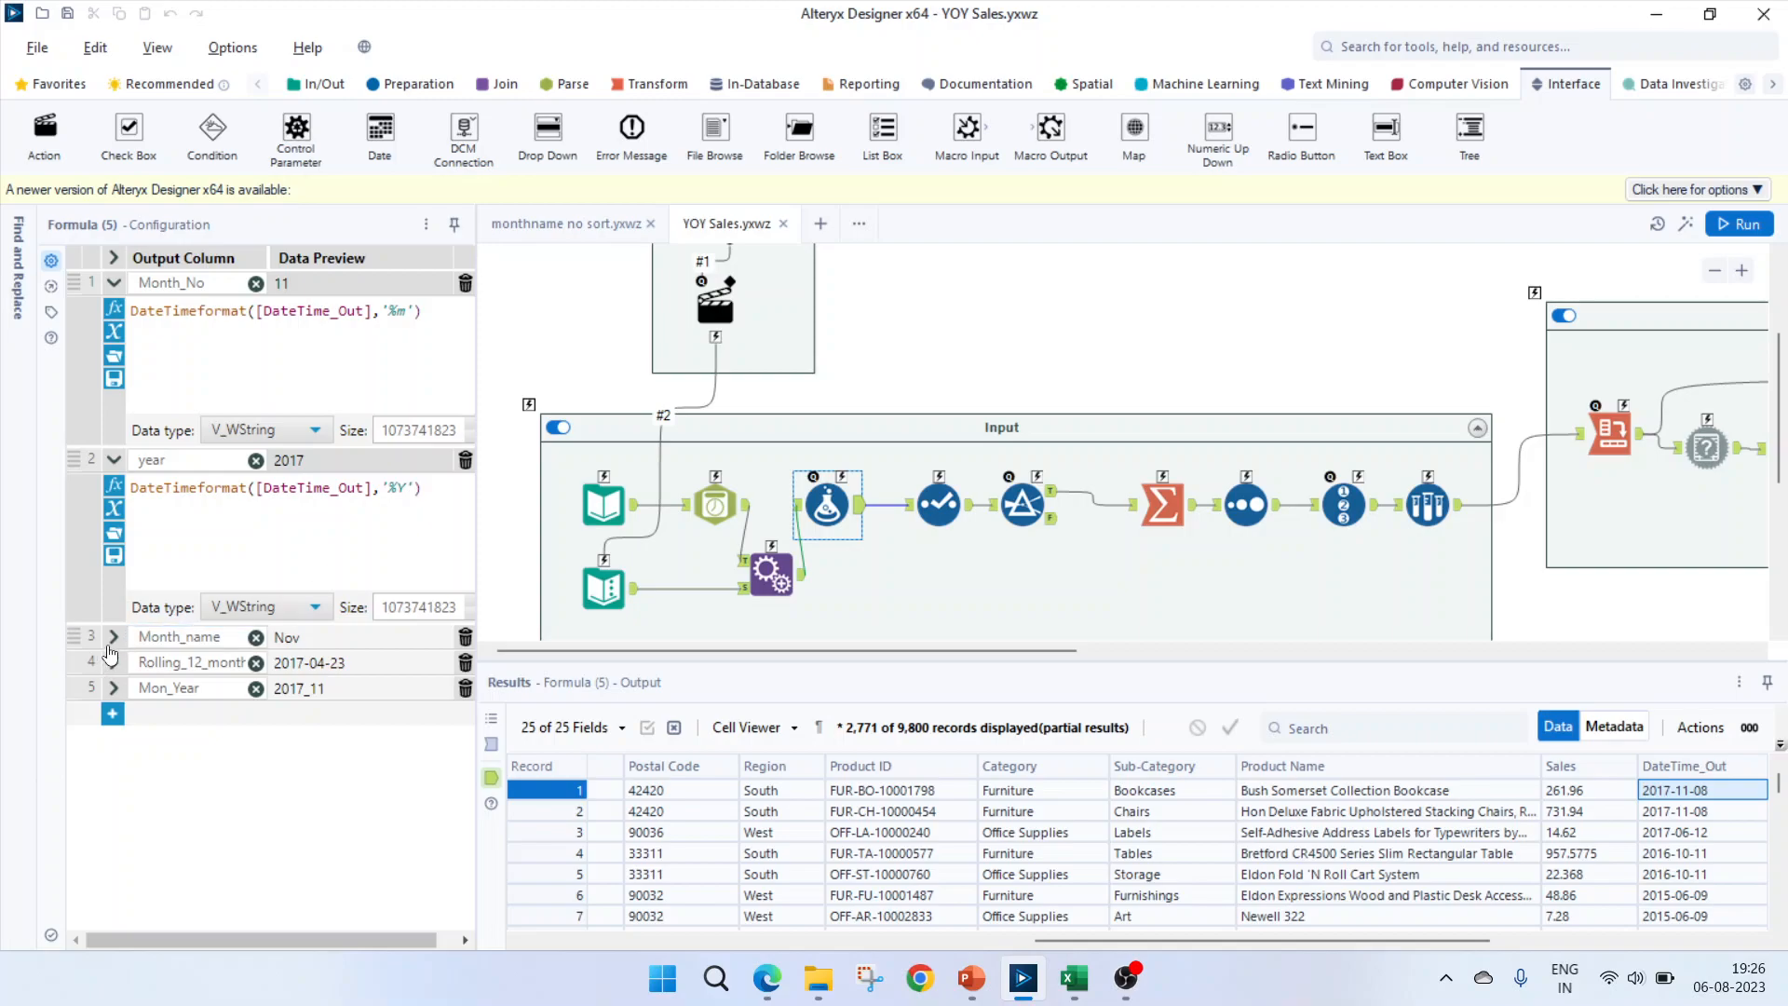
left_click(114, 637)
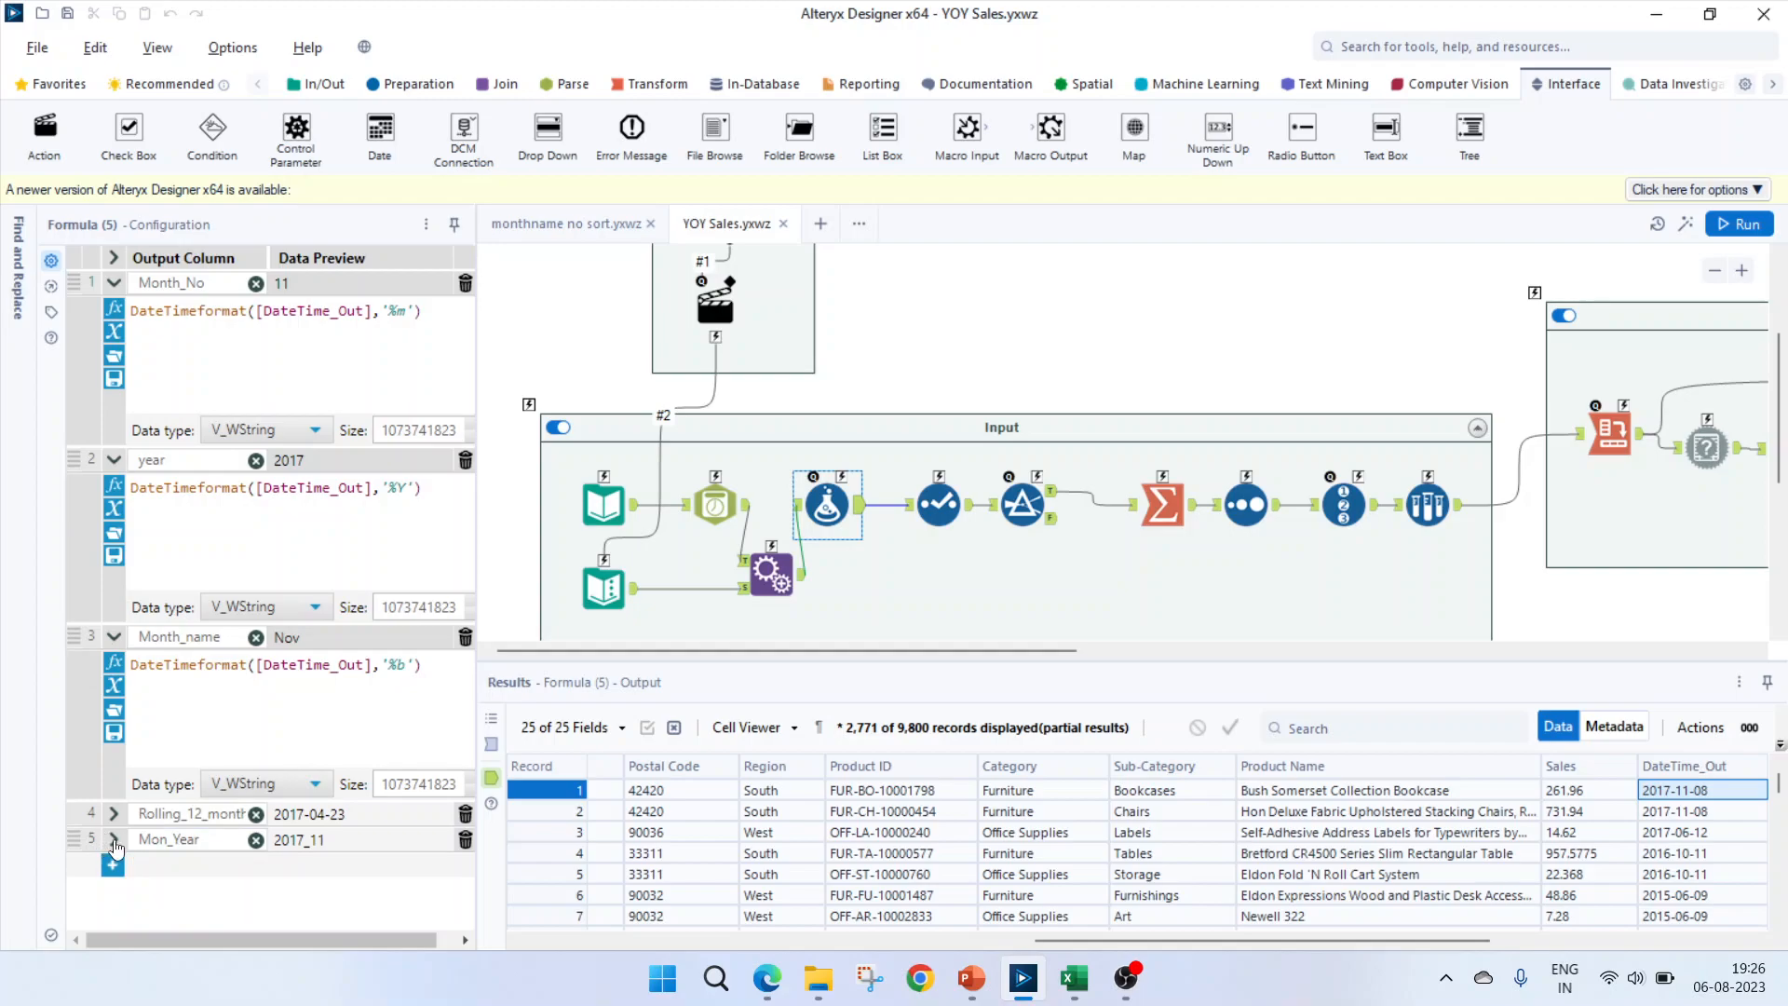
- Expand the Mon_Year expression and examine its year part, underscore separator and month part one by one
left_click(114, 840)
scroll(186, 852, "down", 3)
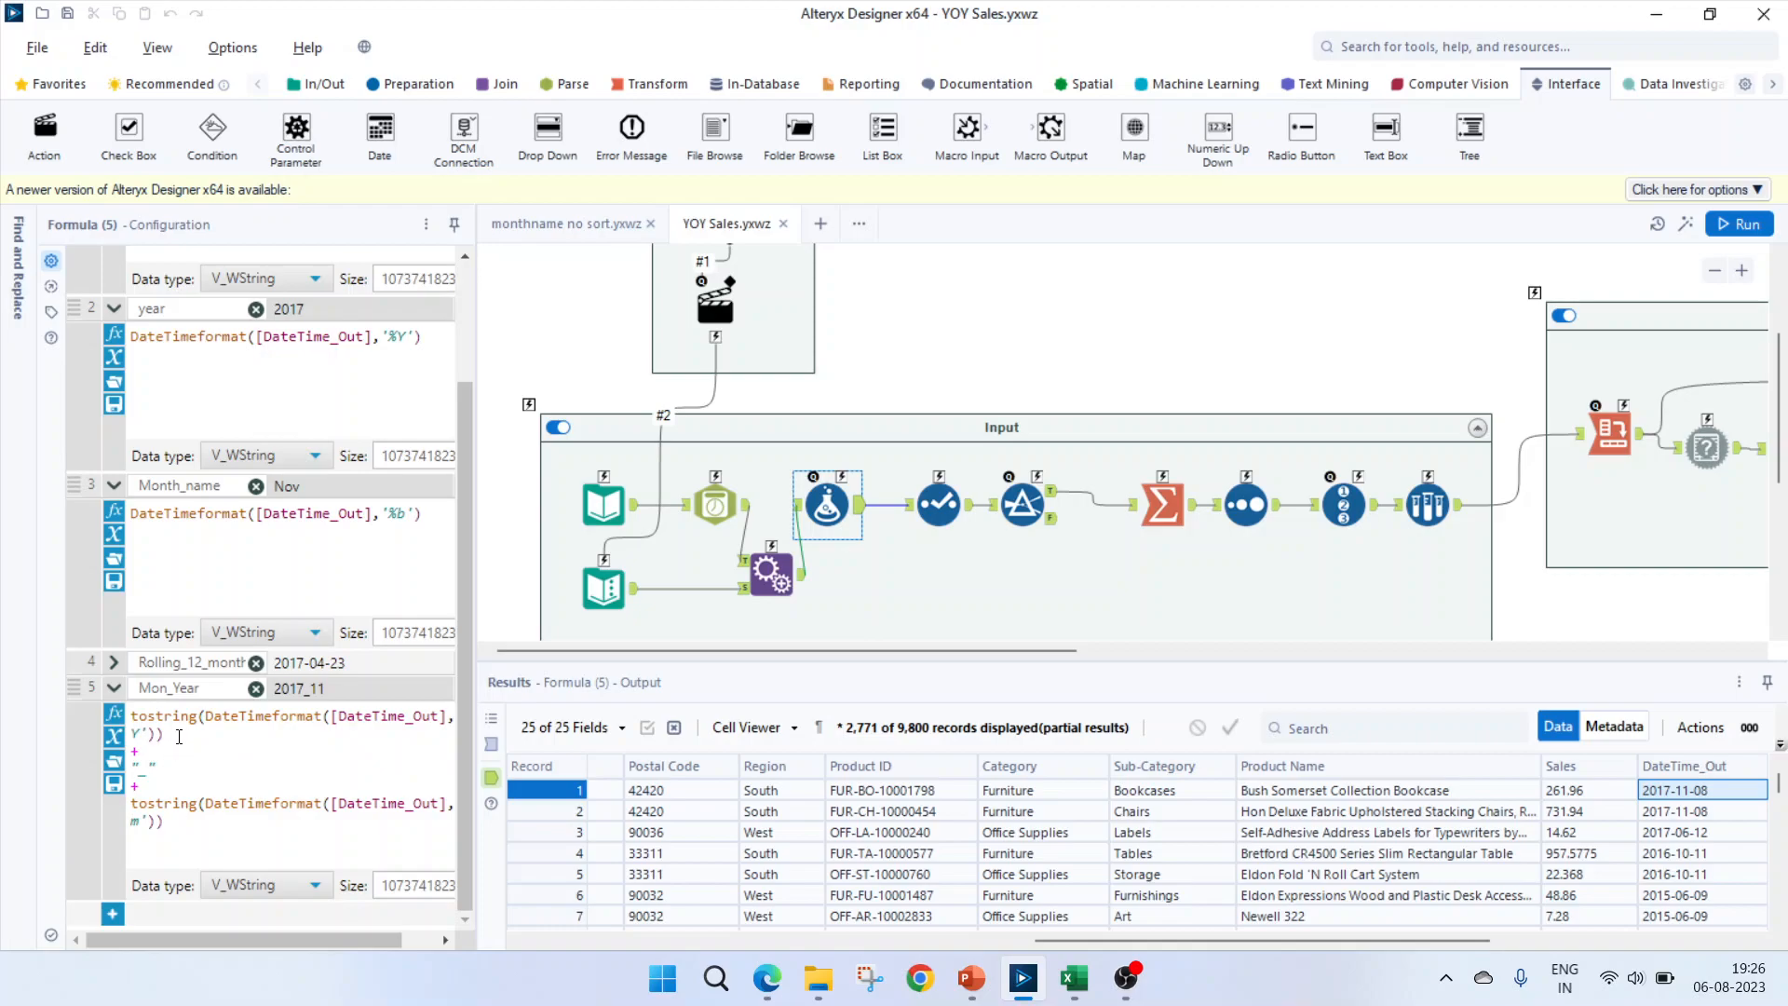
left_click_drag(173, 742, 130, 725)
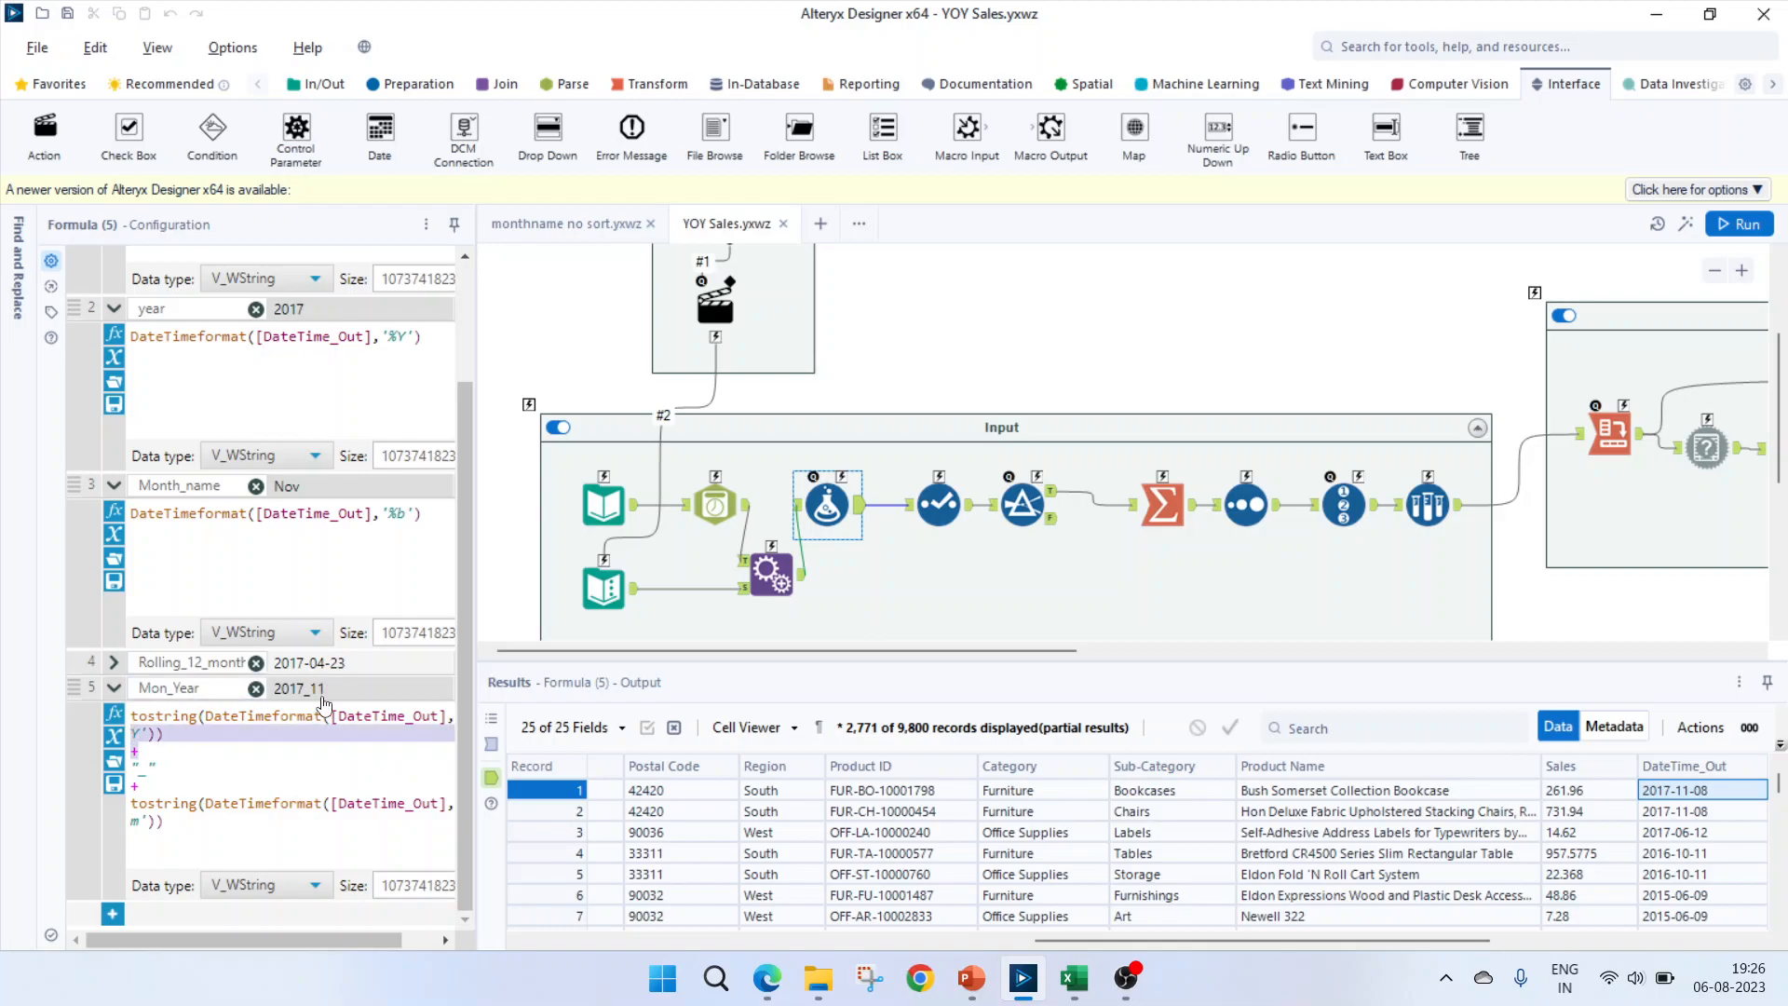
left_click(144, 788)
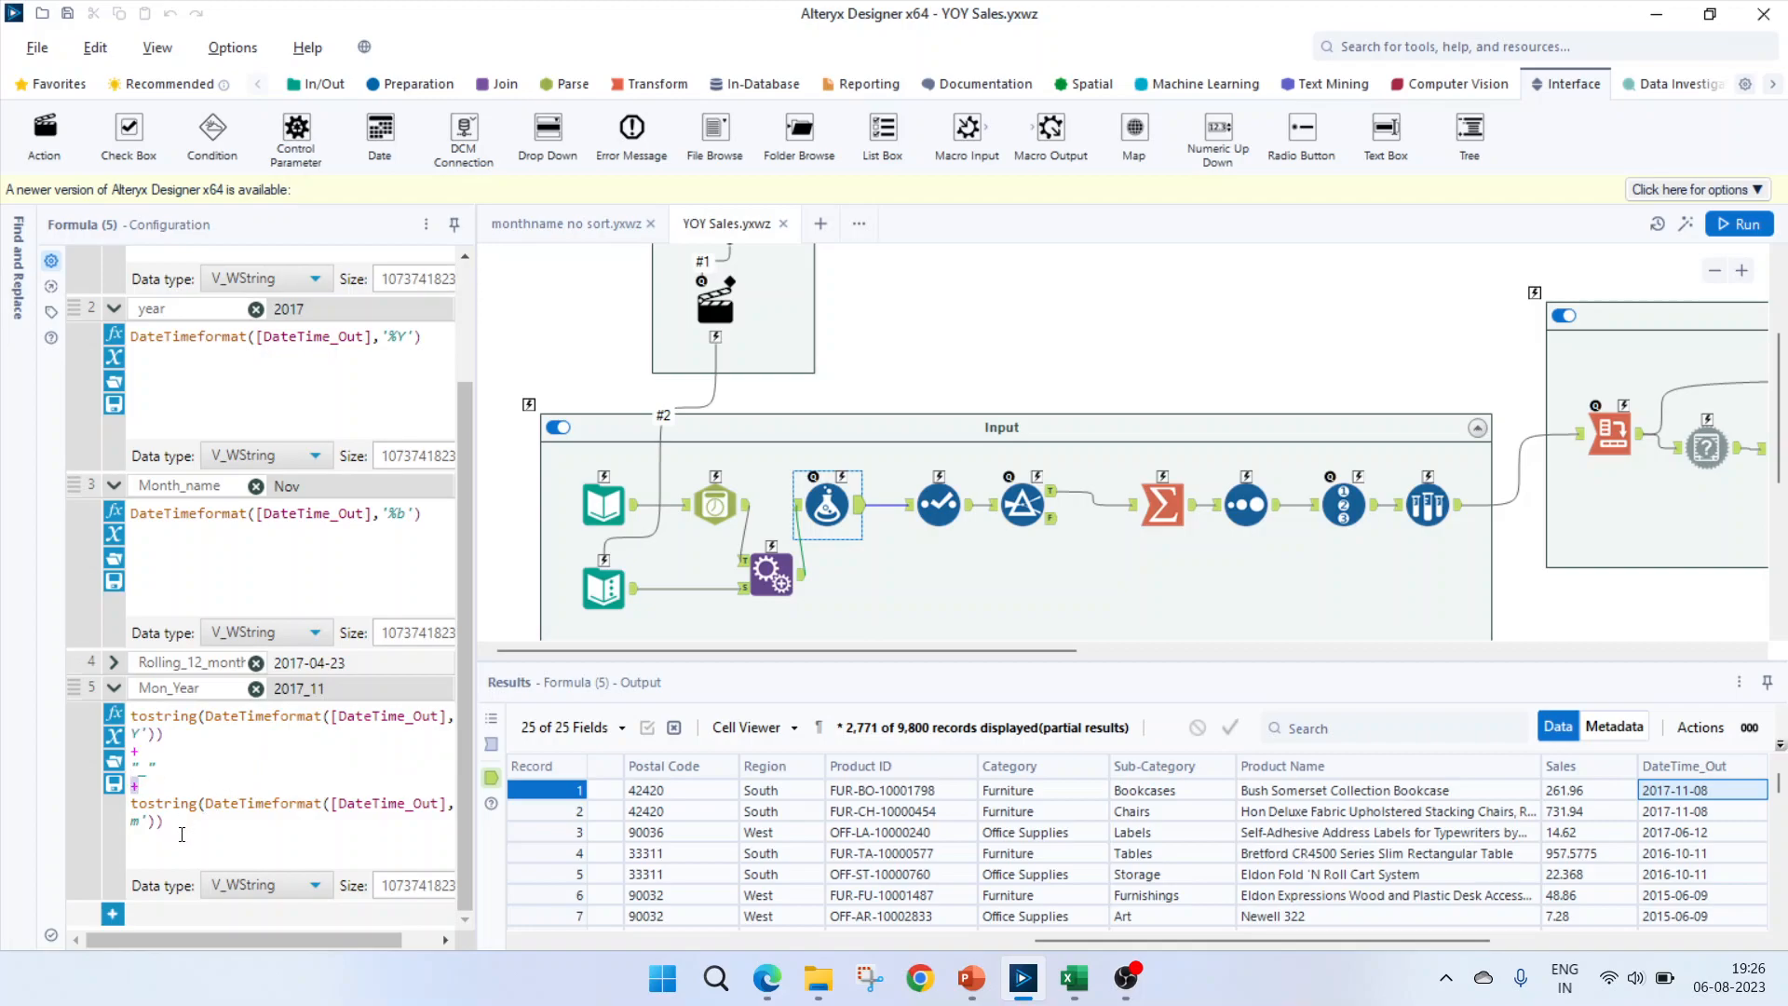
left_click_drag(131, 837, 132, 802)
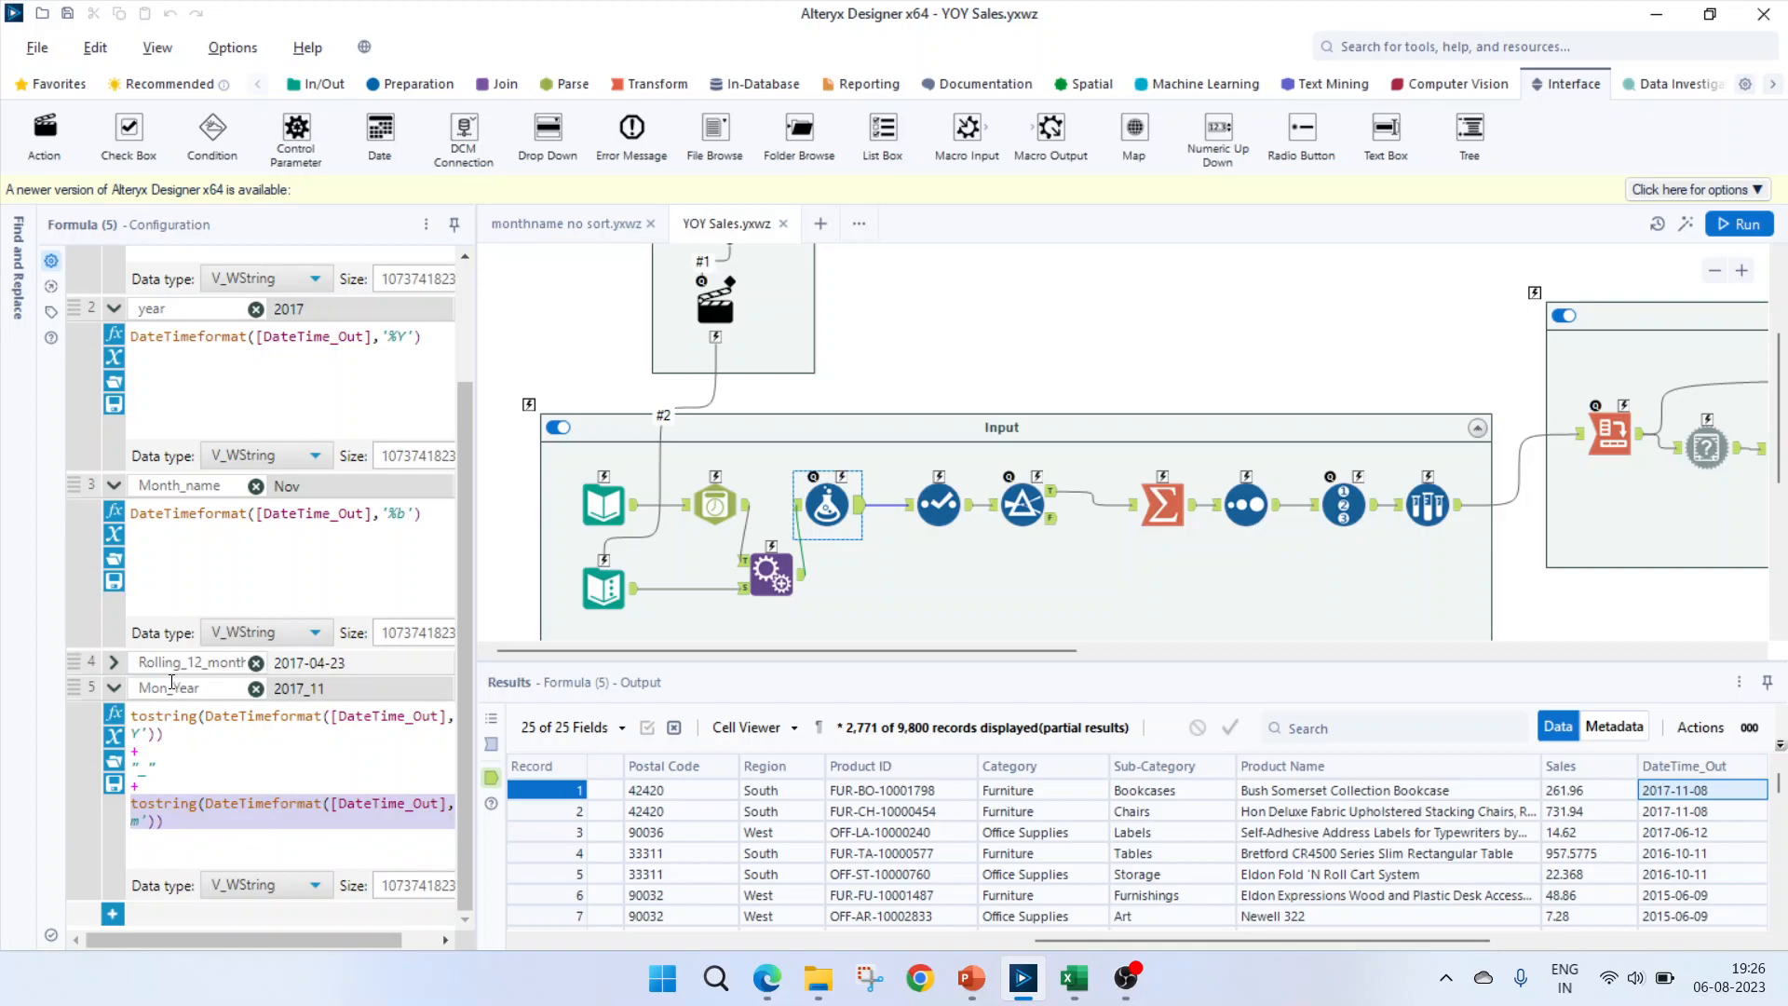
- Expand the Rolling_12_month expression and compare its DateTimeAdd arguments with the User_Date and Rolling_12_month columns in the output
left_click(113, 662)
scroll(213, 742, "down", 3)
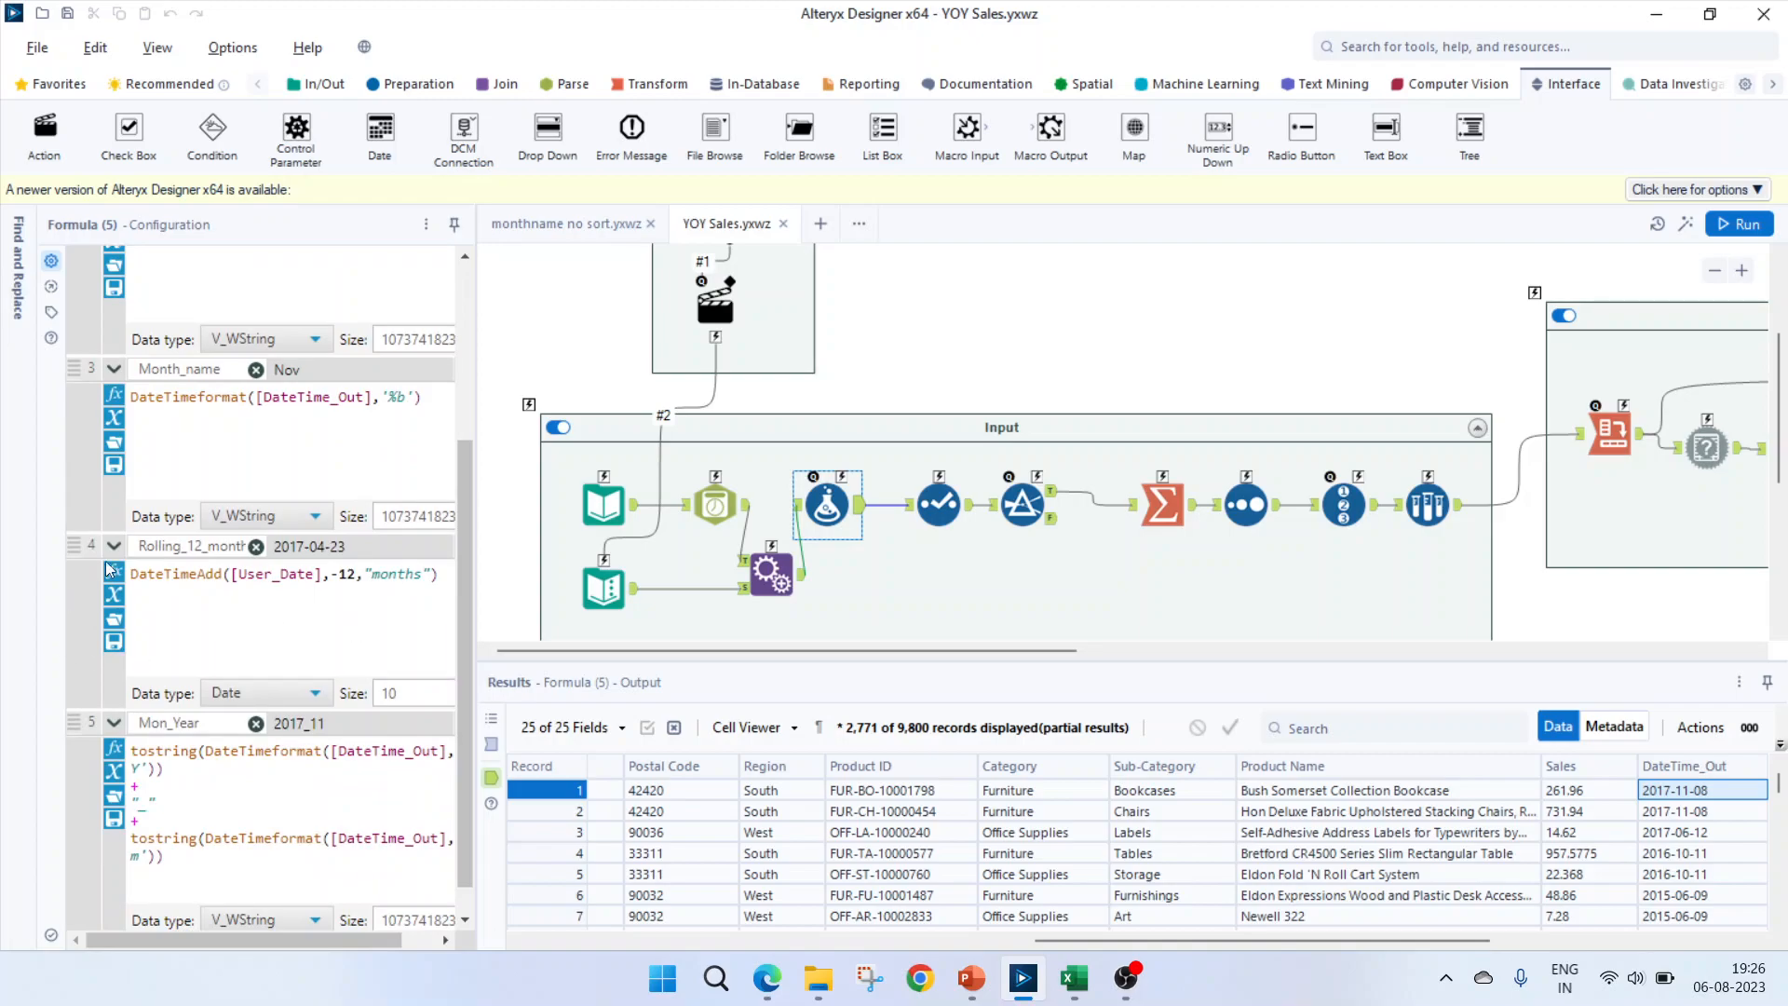
key("ctrl+shift+Left")
left_click_drag(1170, 943, 1427, 975)
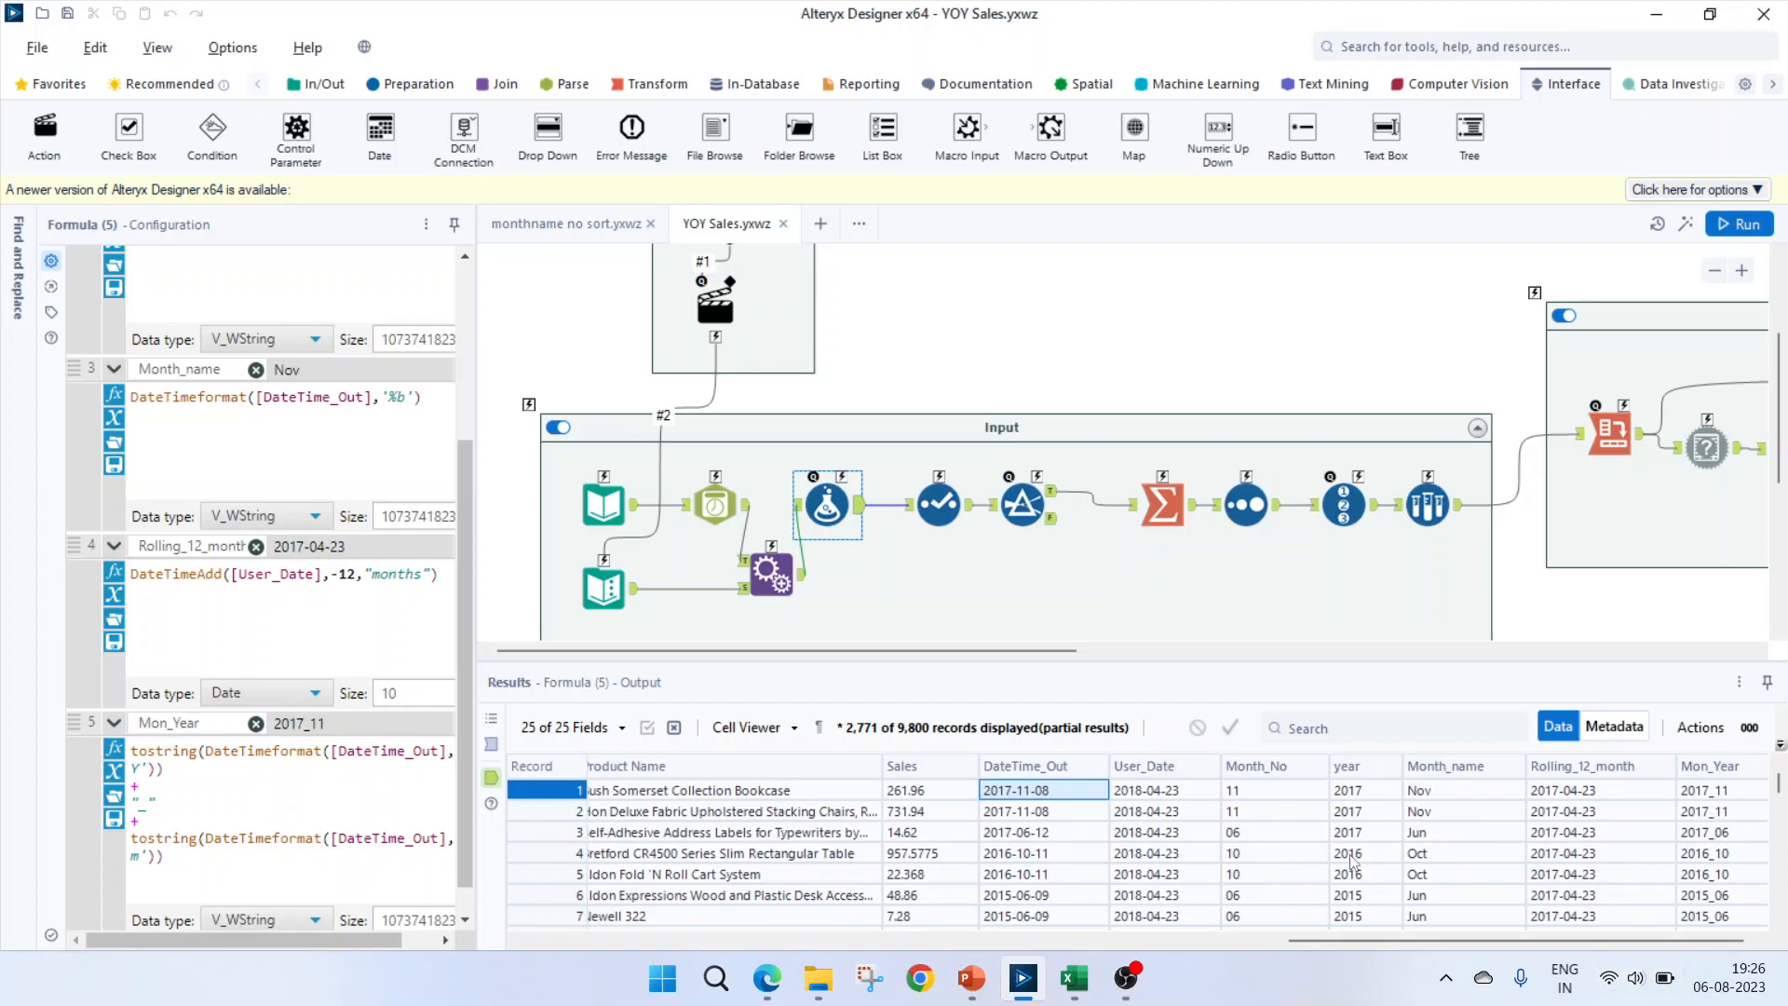
left_click(1138, 794)
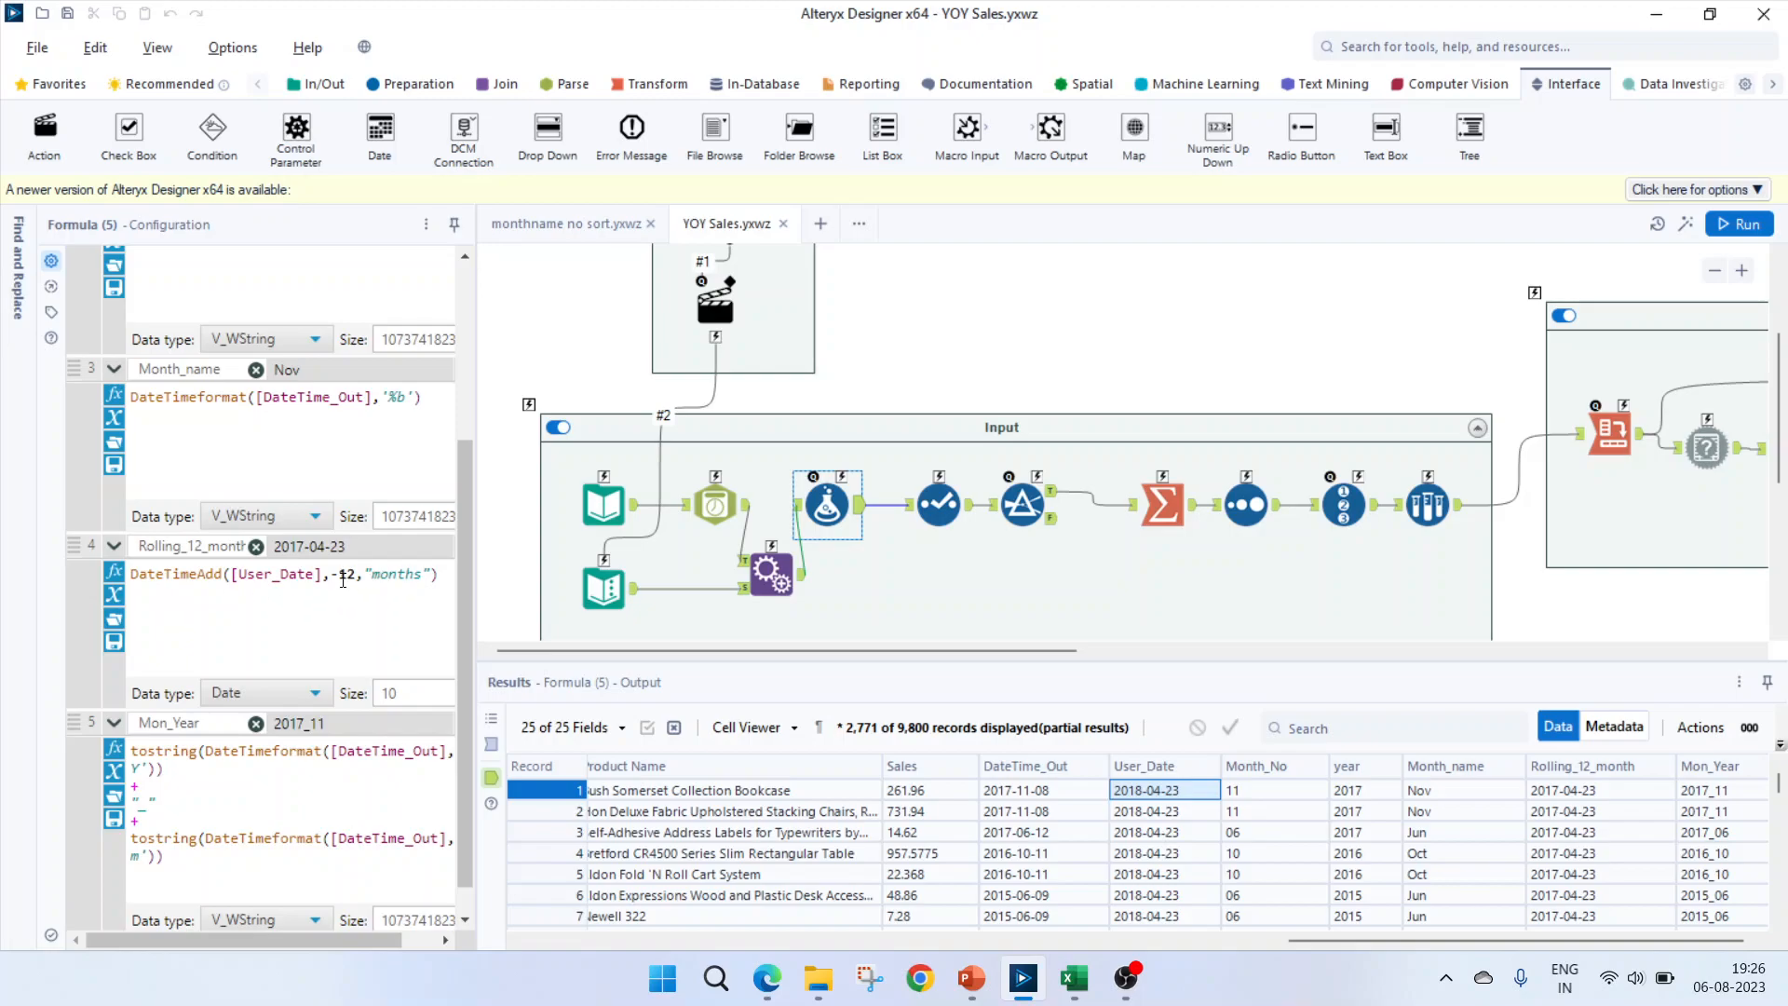
double_click(401, 584)
- Review the Select tool's field types down to the end of the list, and reopen the Formula tool's Rolling_12_month expression
left_click(940, 510)
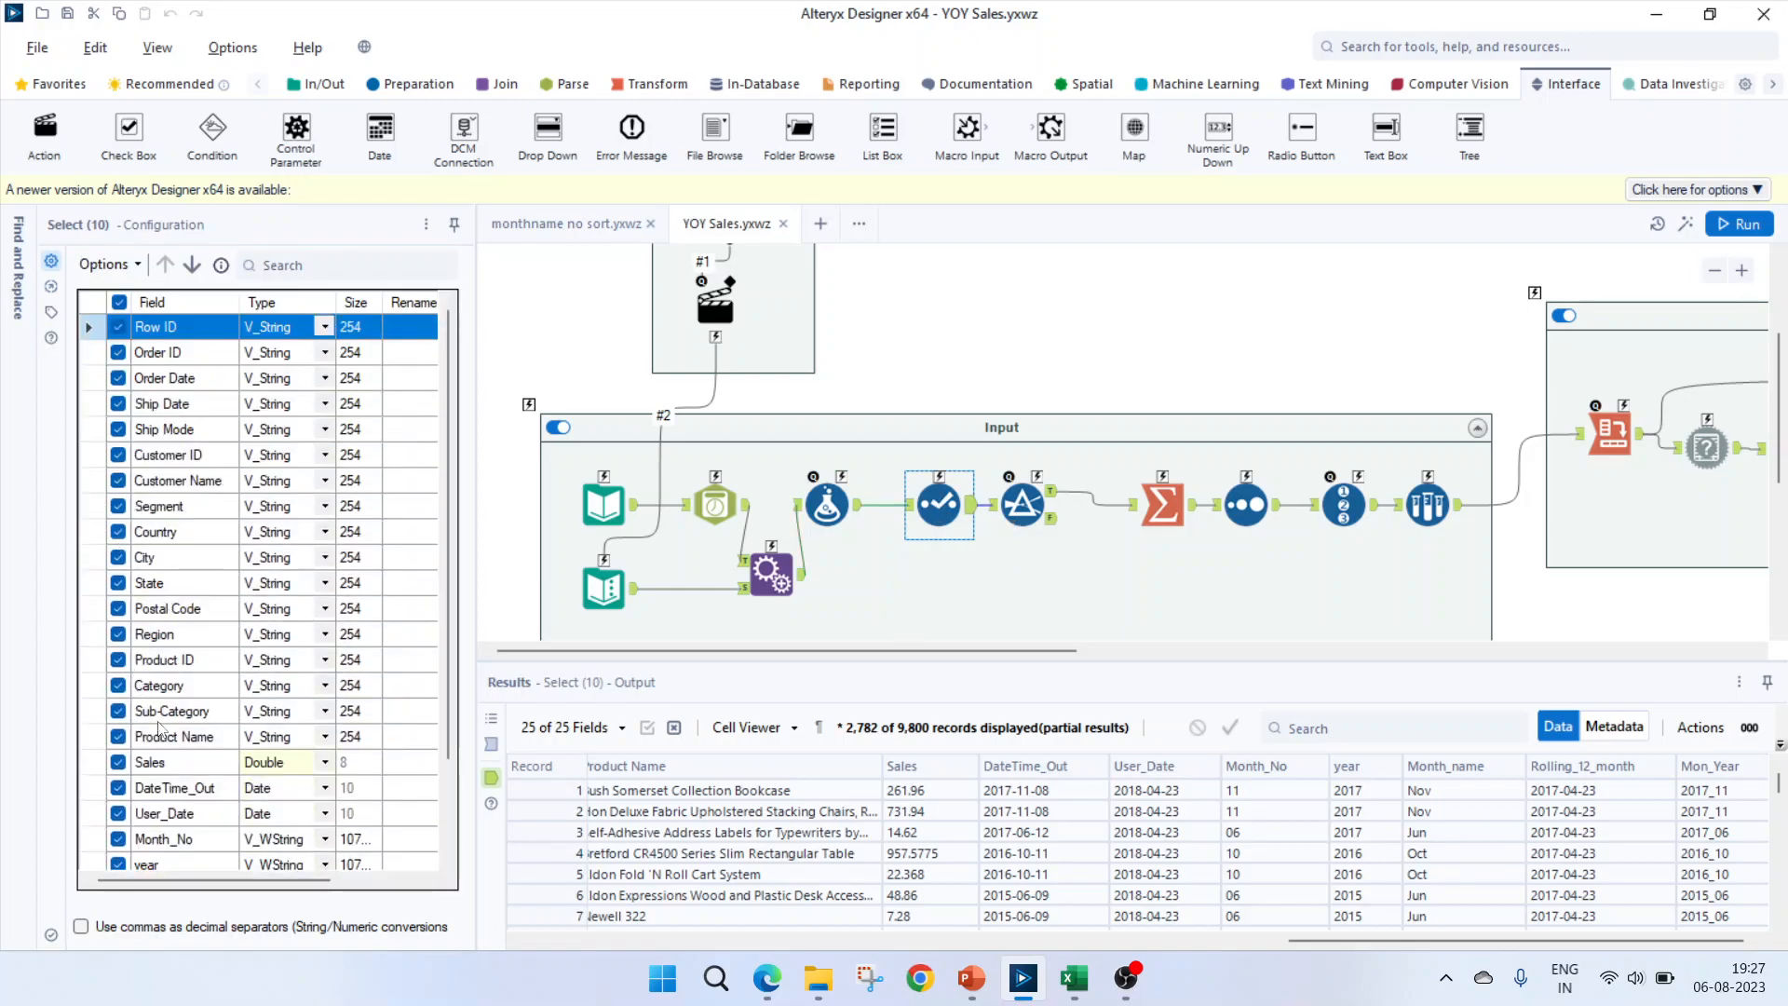
scroll(249, 689, "down", 3)
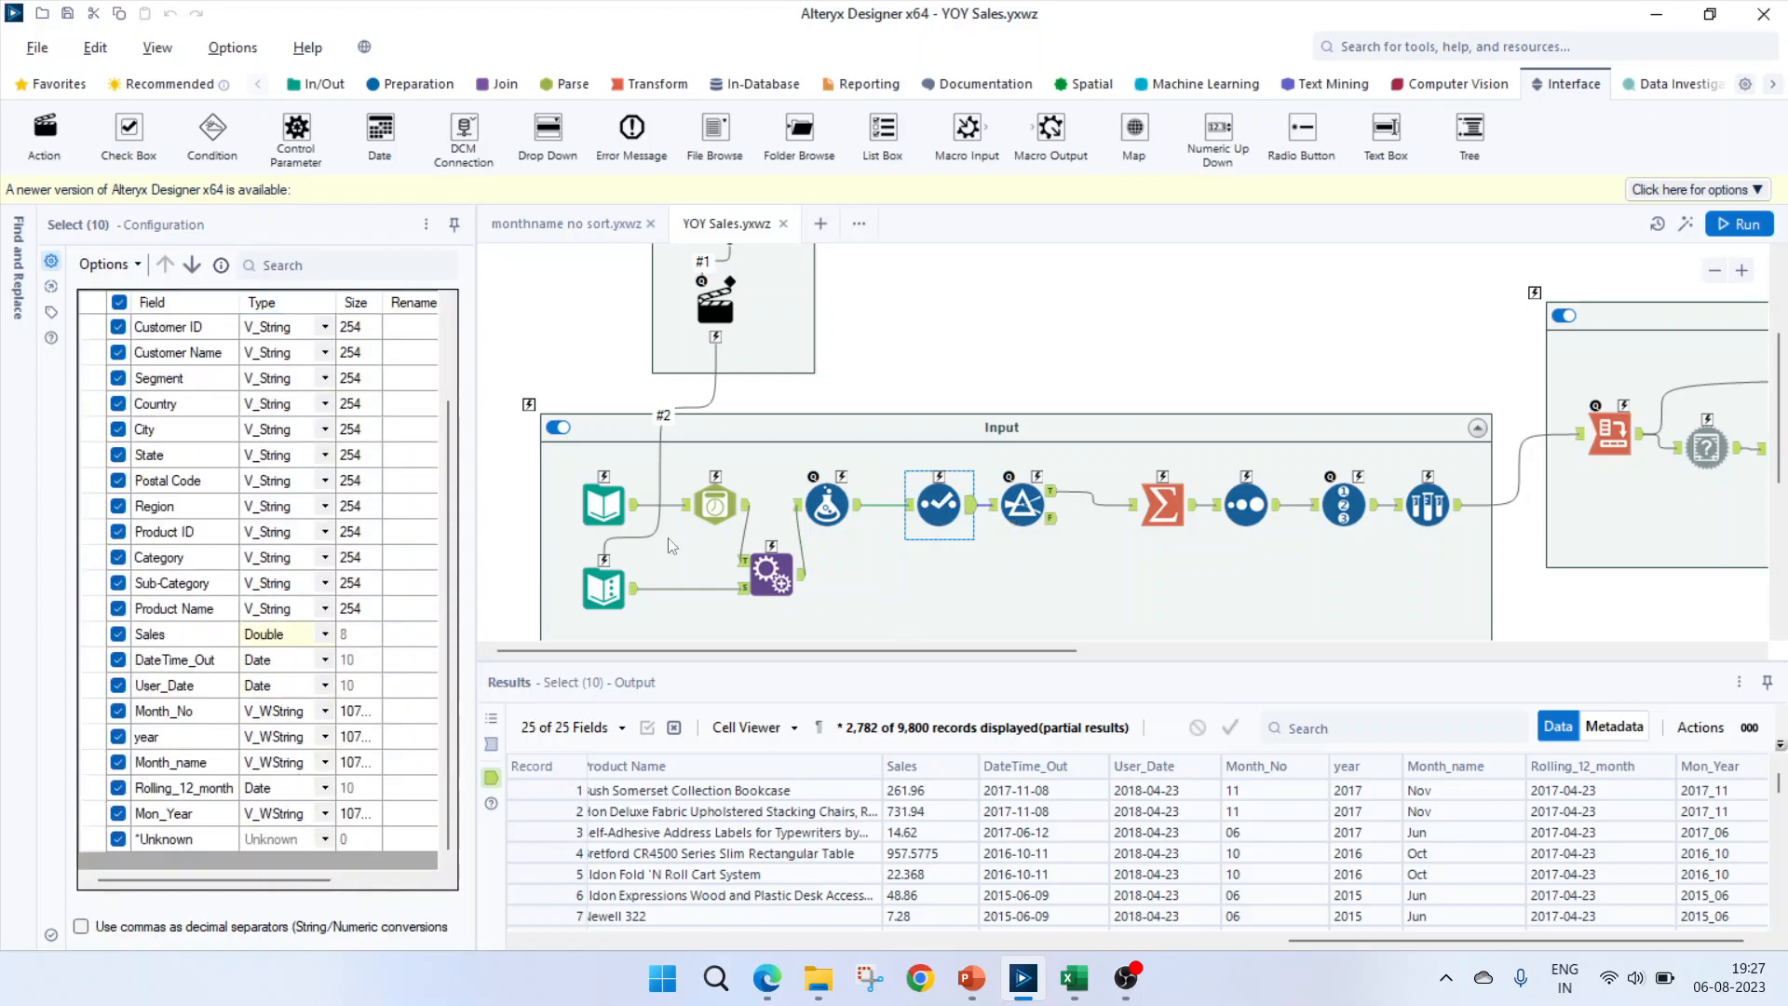
left_click(826, 504)
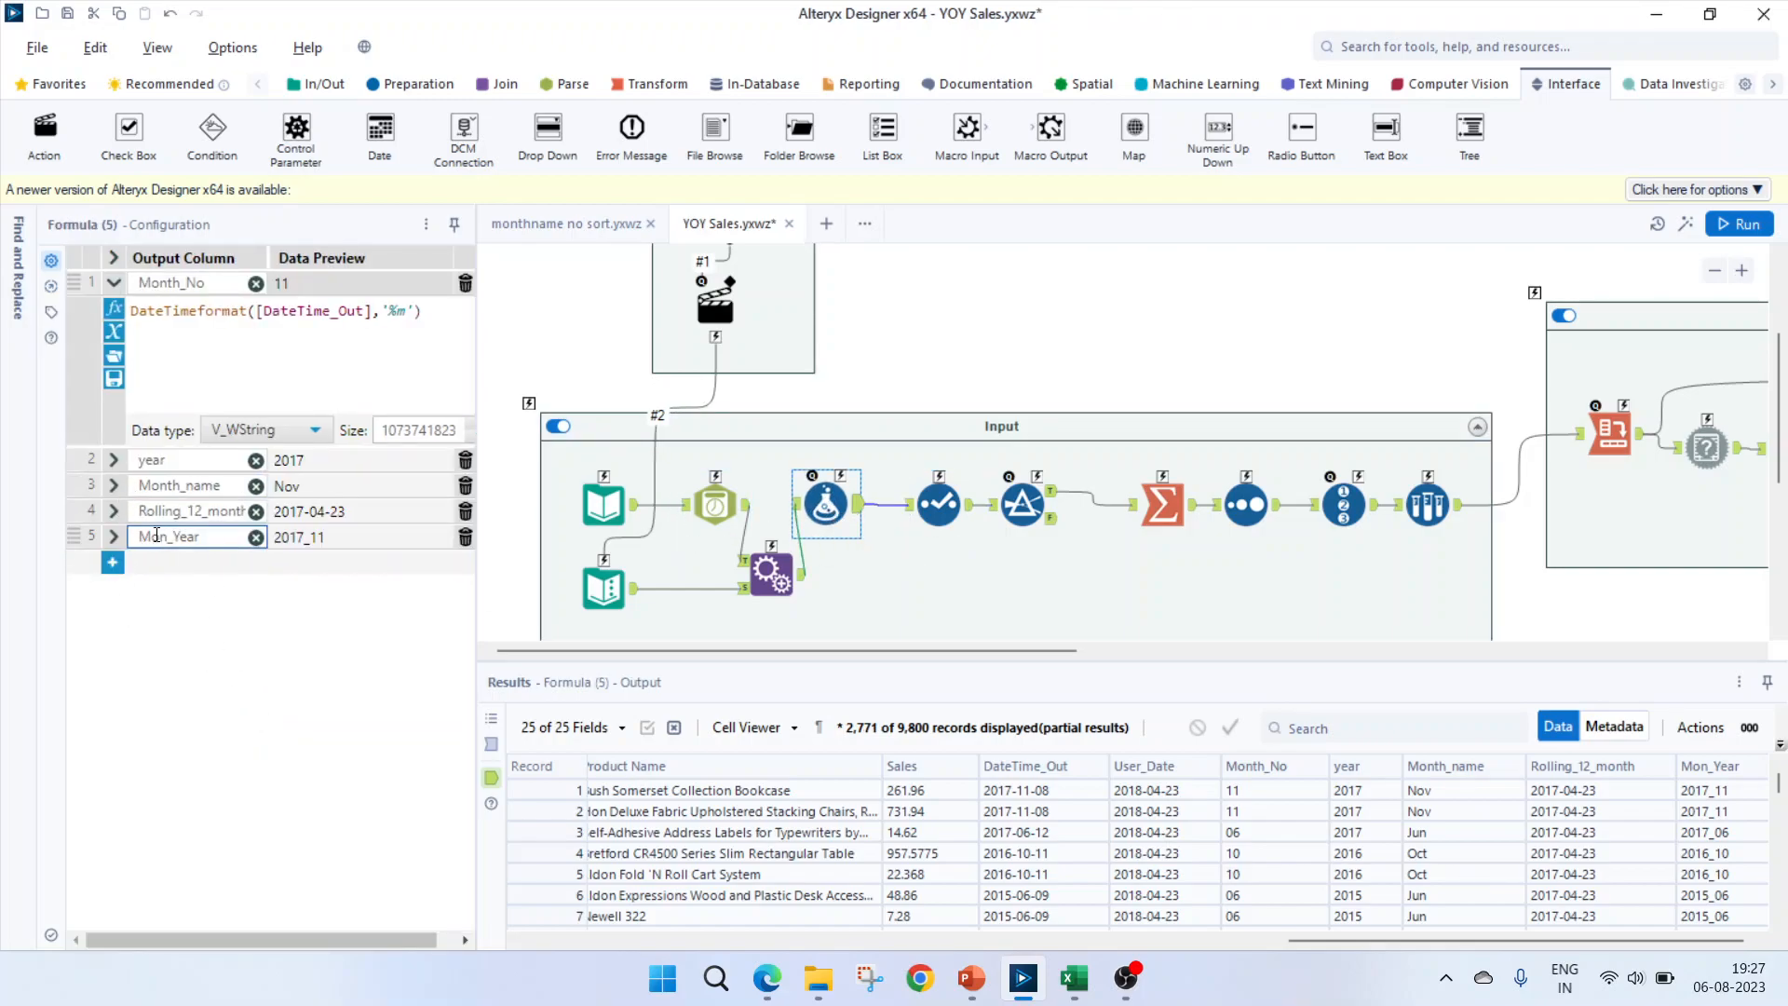
left_click(110, 511)
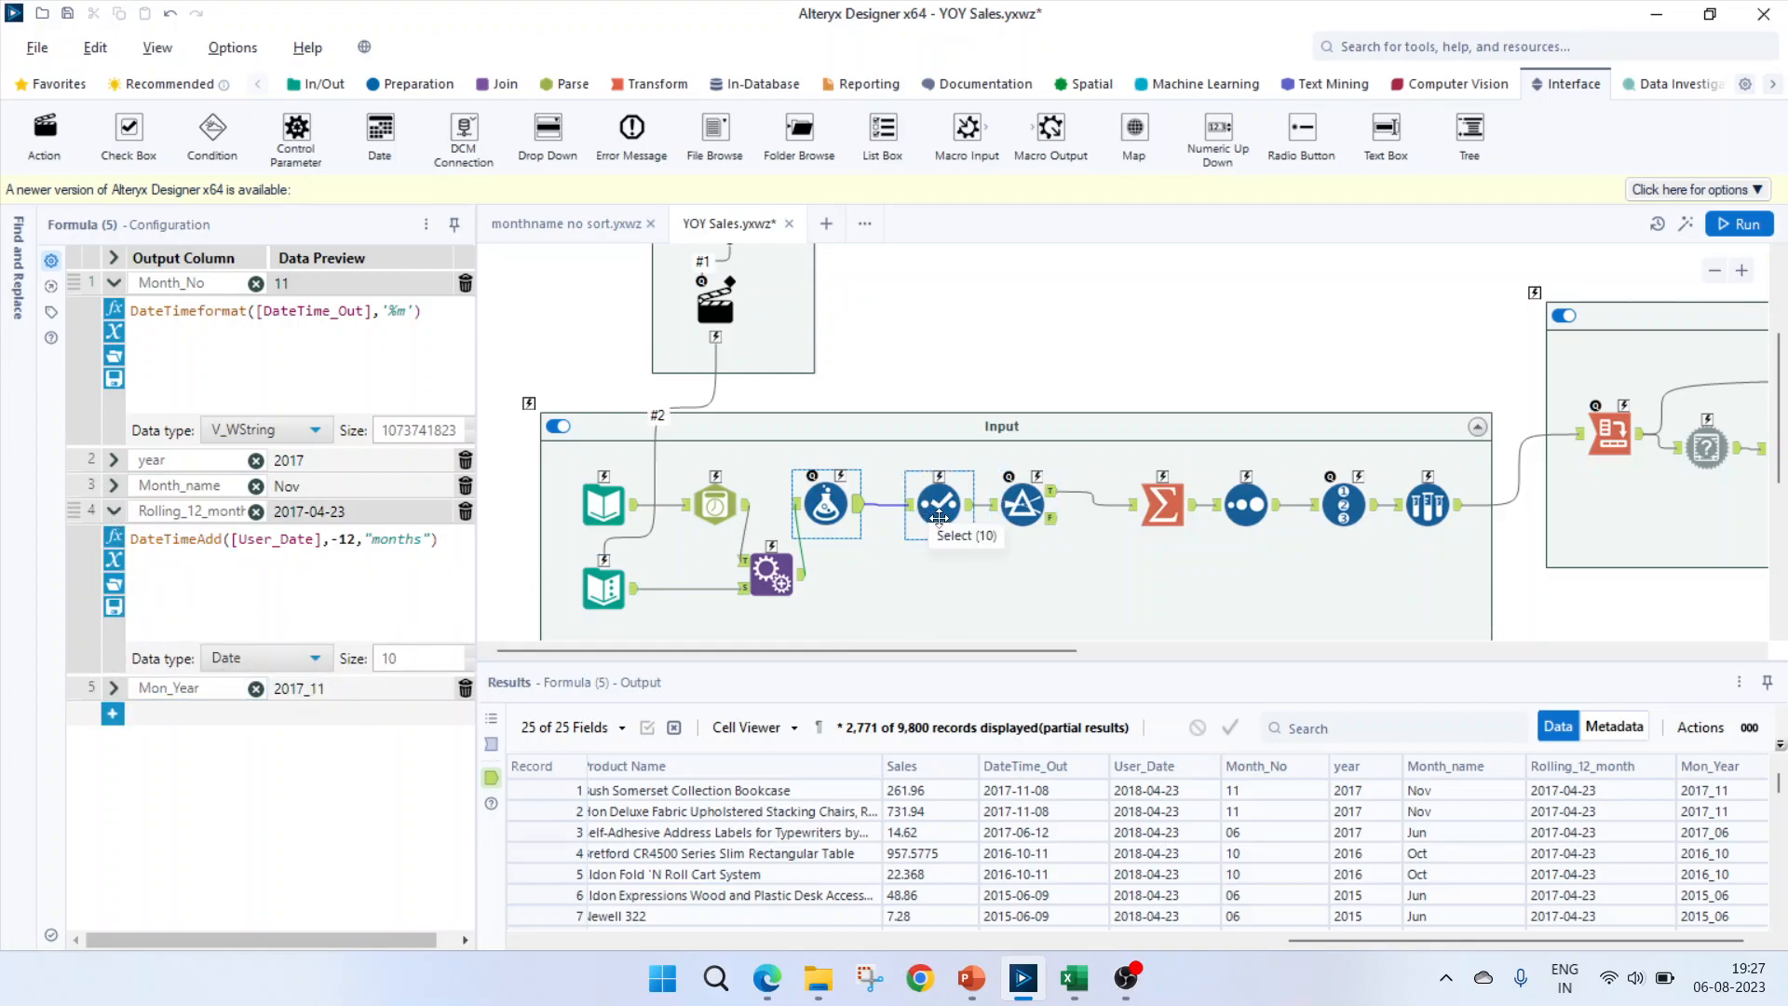
- Examine the Filter tool's custom condition on DateTime_Out and Rolling_12_month against the dates in its True output
left_click(1021, 504)
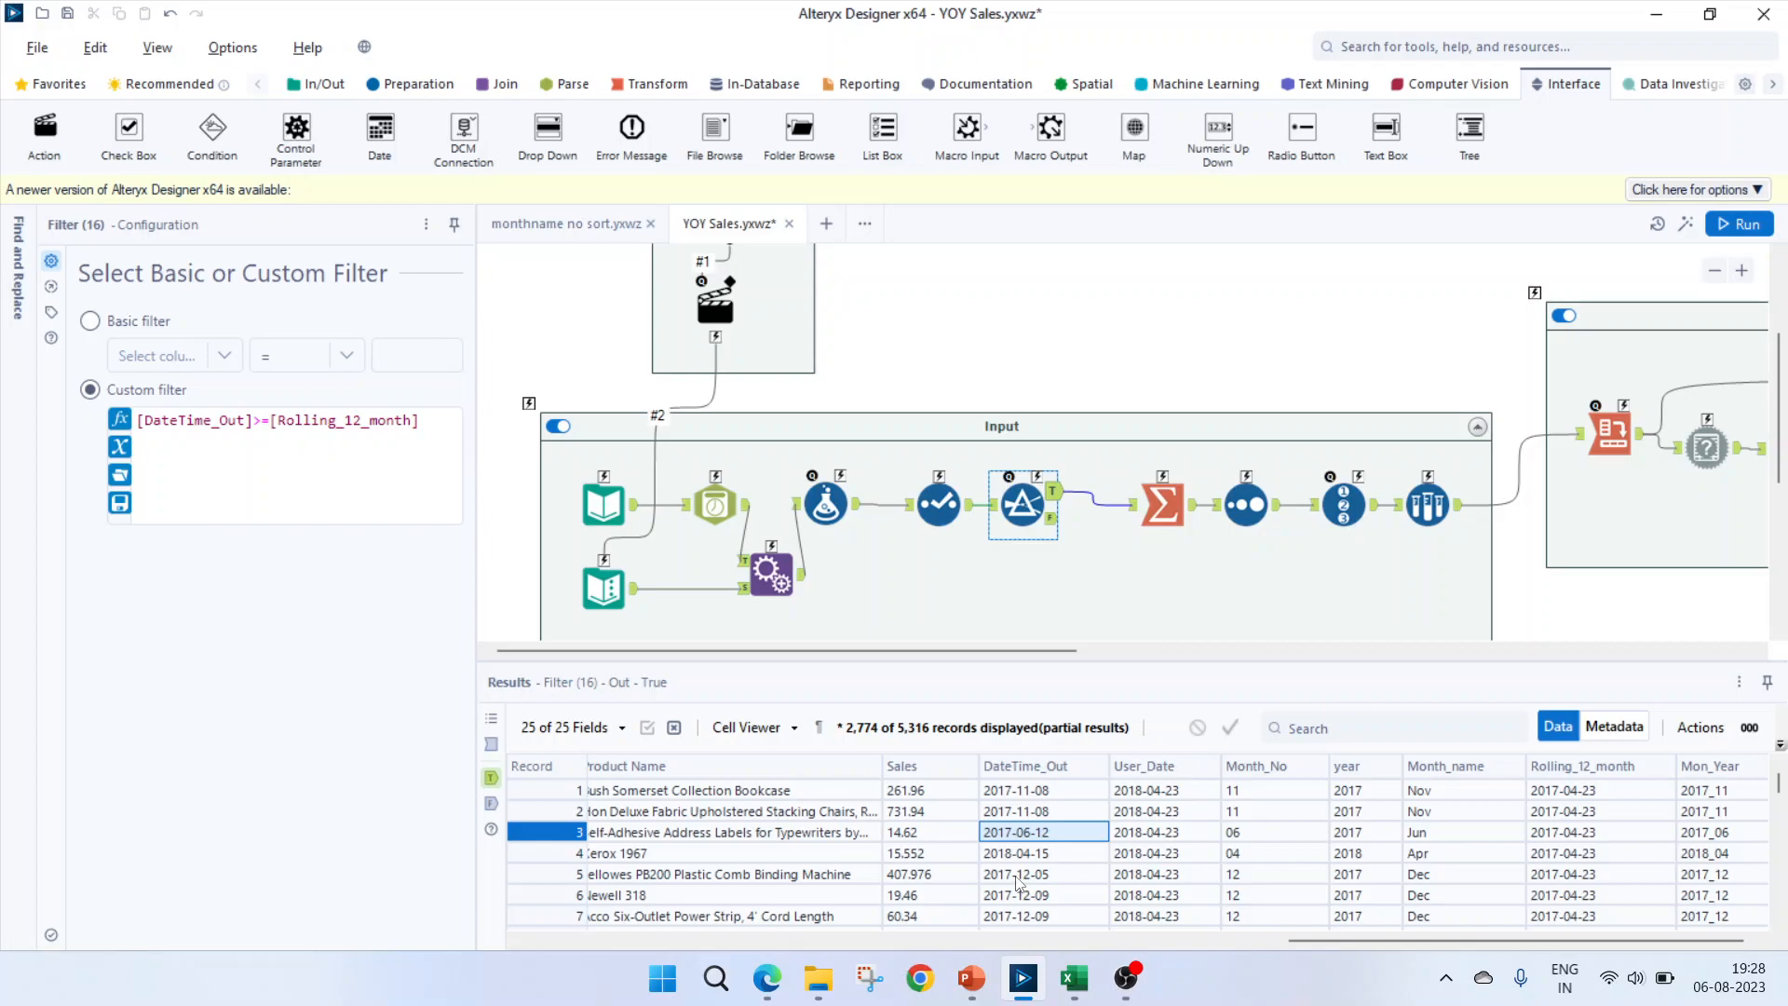
left_click(1022, 853)
left_click(1015, 810)
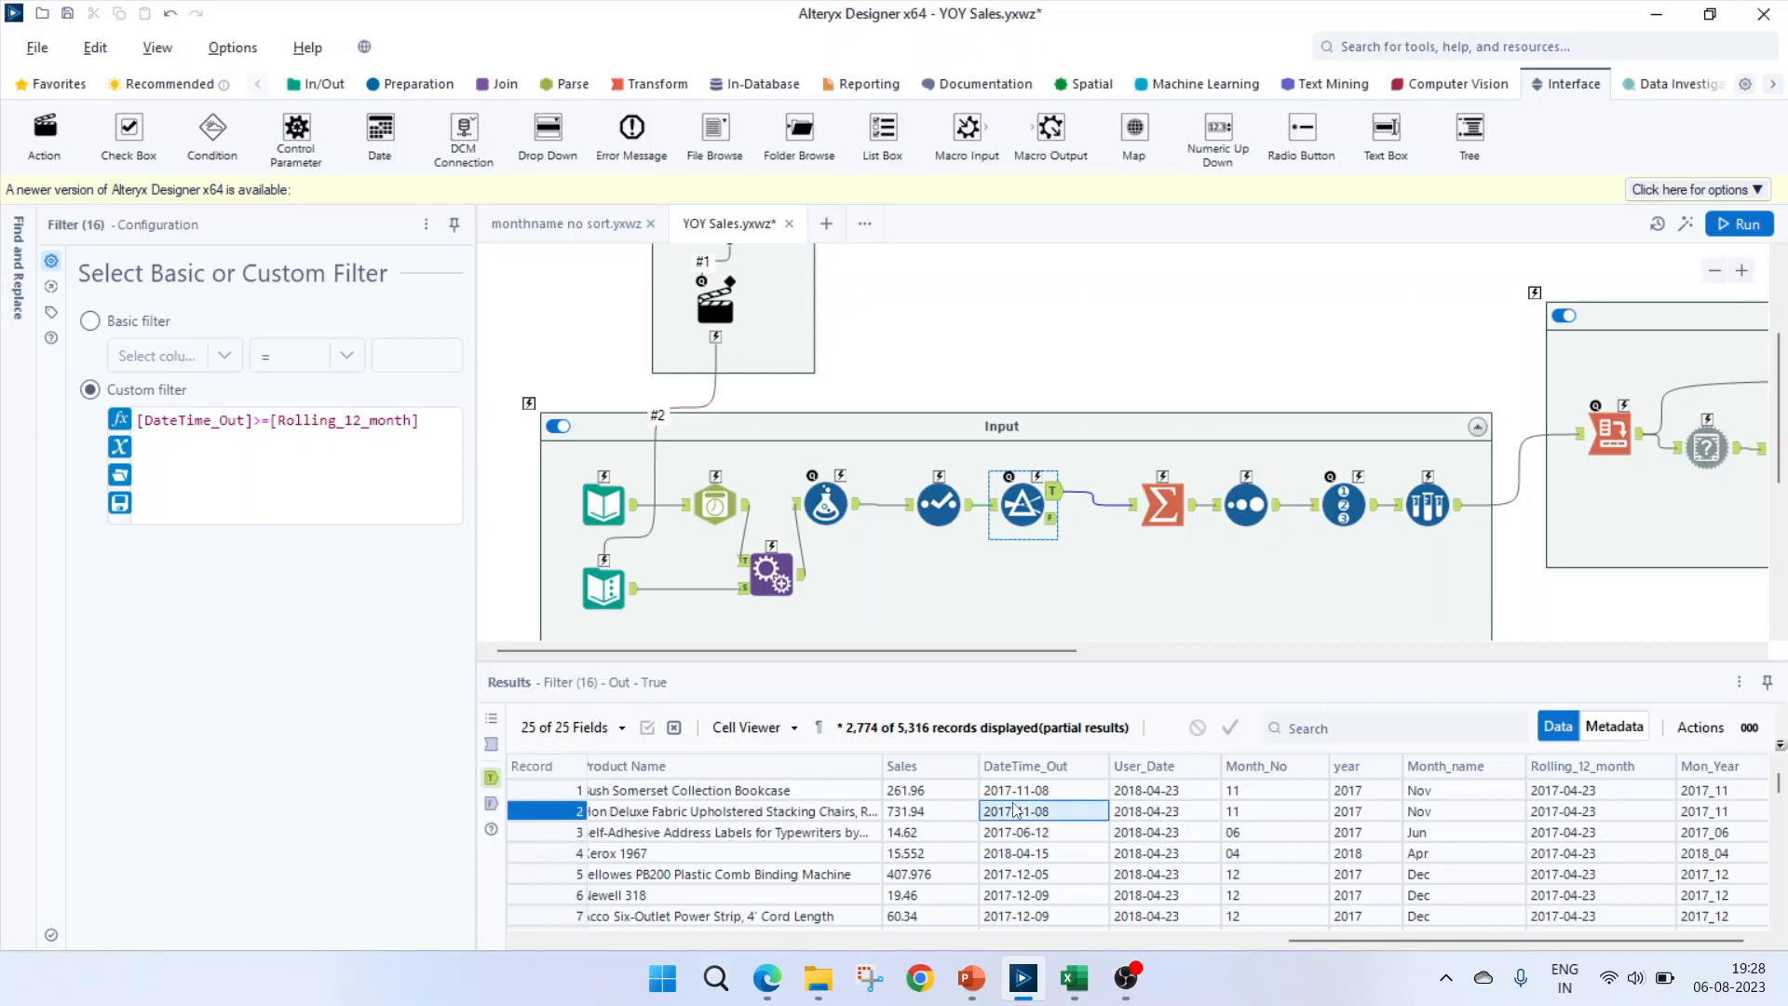
- Switch to the train - Copy workbook in Excel, look through the 2018 months in the Order Date filter, and return to Alteryx Designer
left_click(1074, 978)
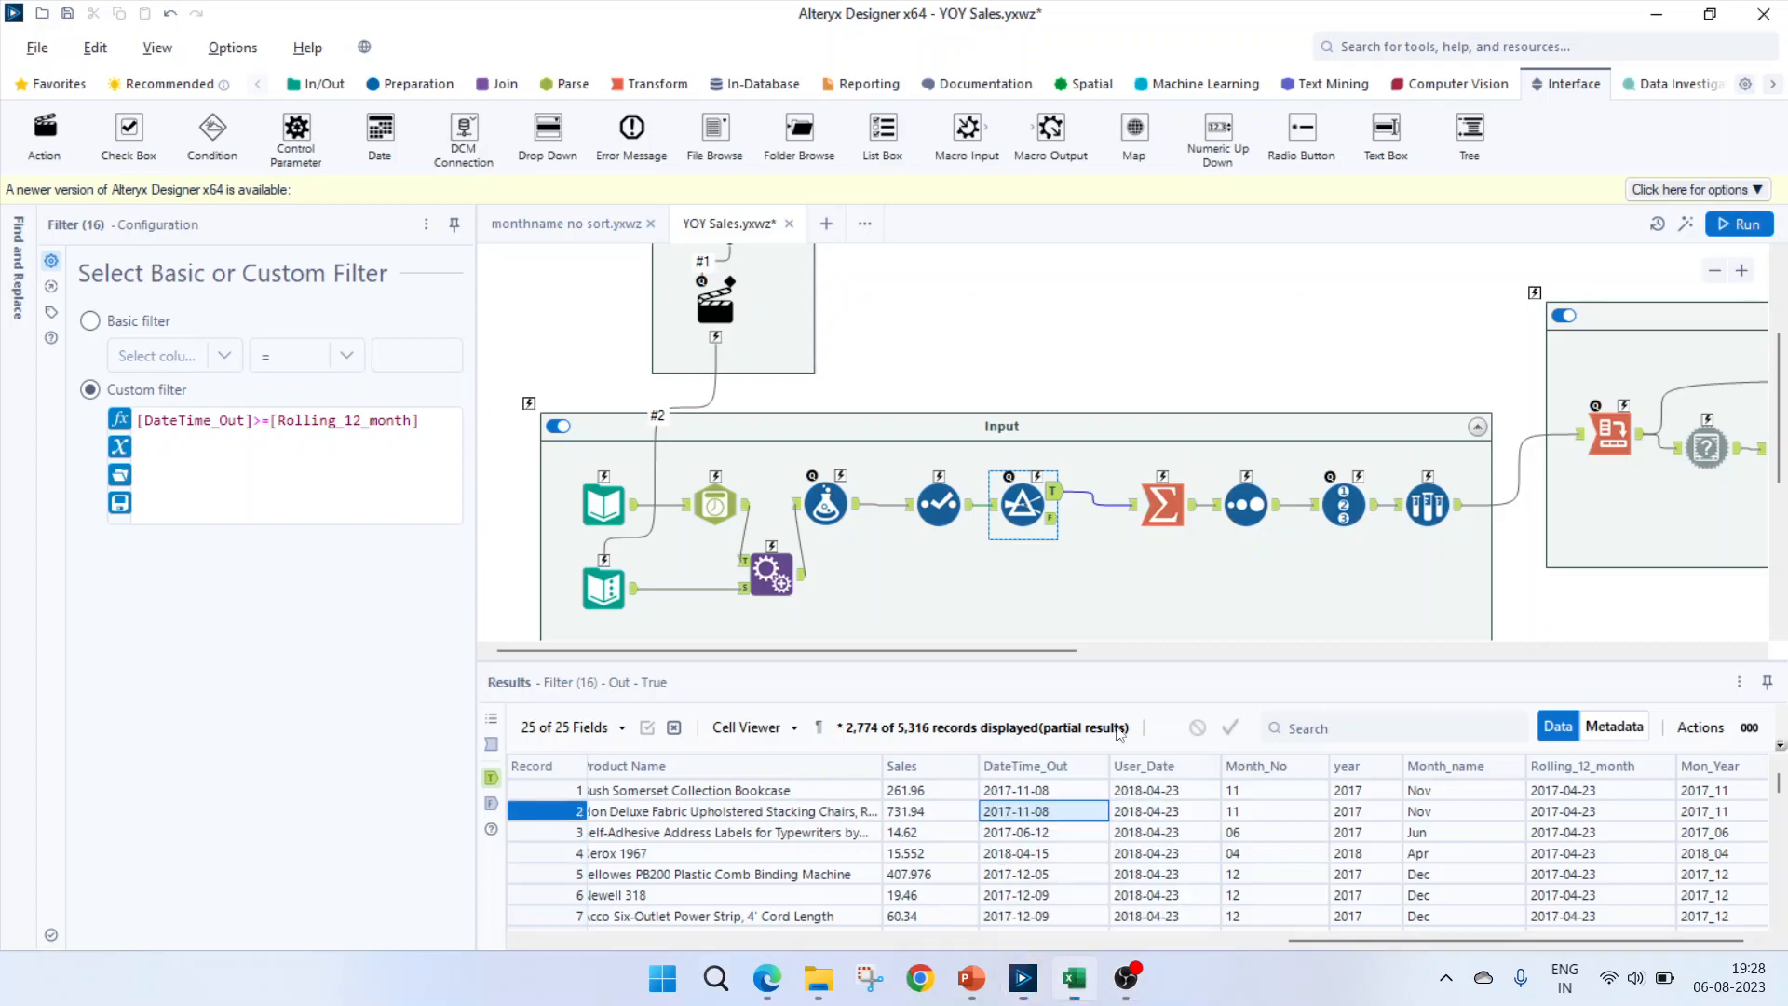
left_click(271, 302)
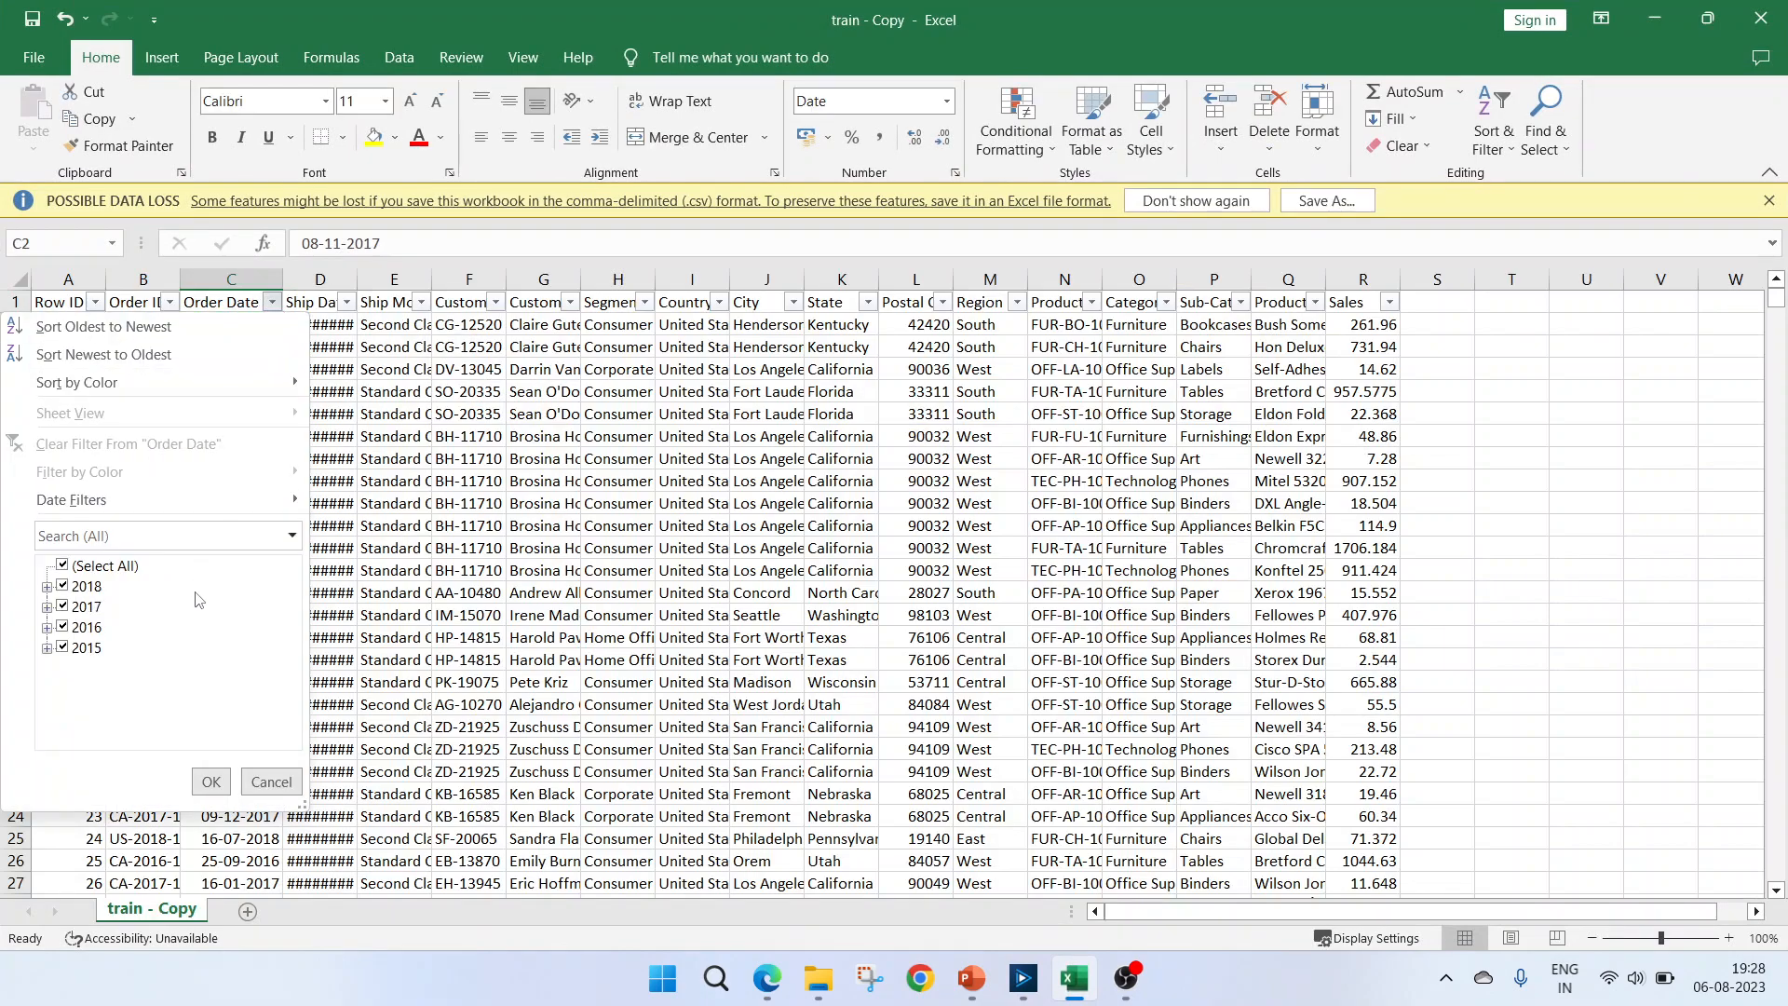
left_click(46, 586)
scroll(102, 686, "down", 2)
scroll(102, 686, "up", 2)
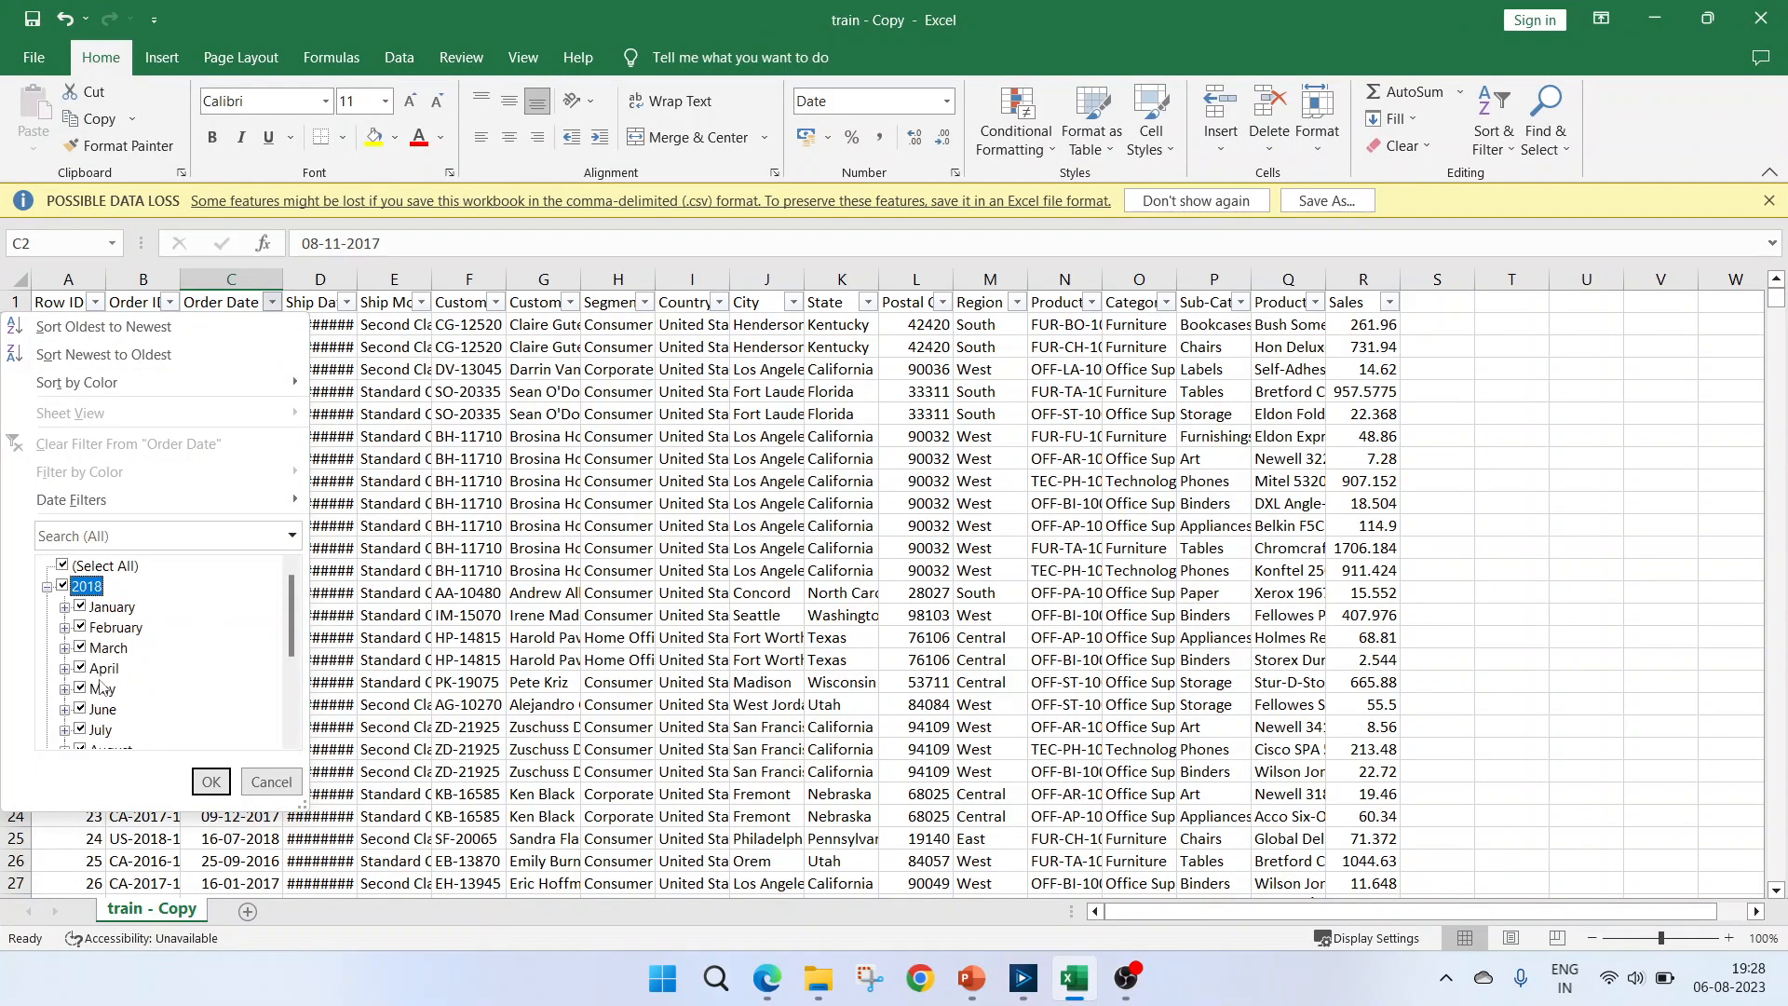
left_click(1072, 978)
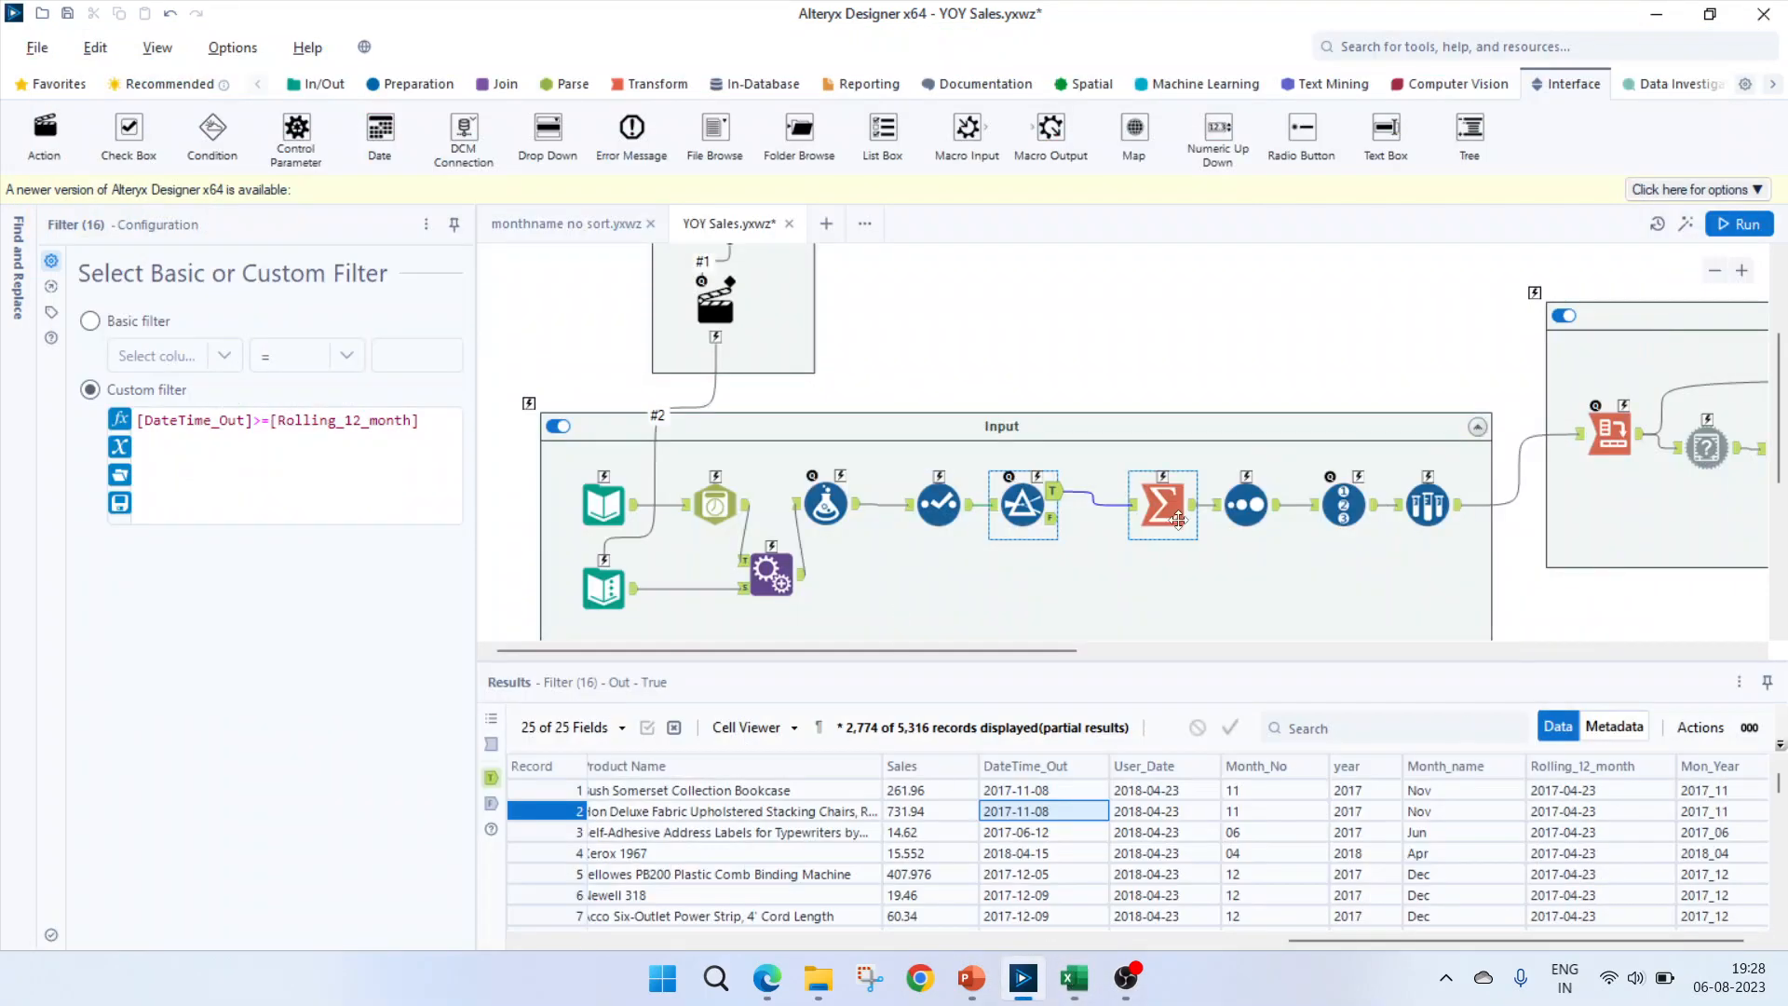
- Review the Summarize tool's Group By fields and its Sum action on Sales
left_click(1166, 511)
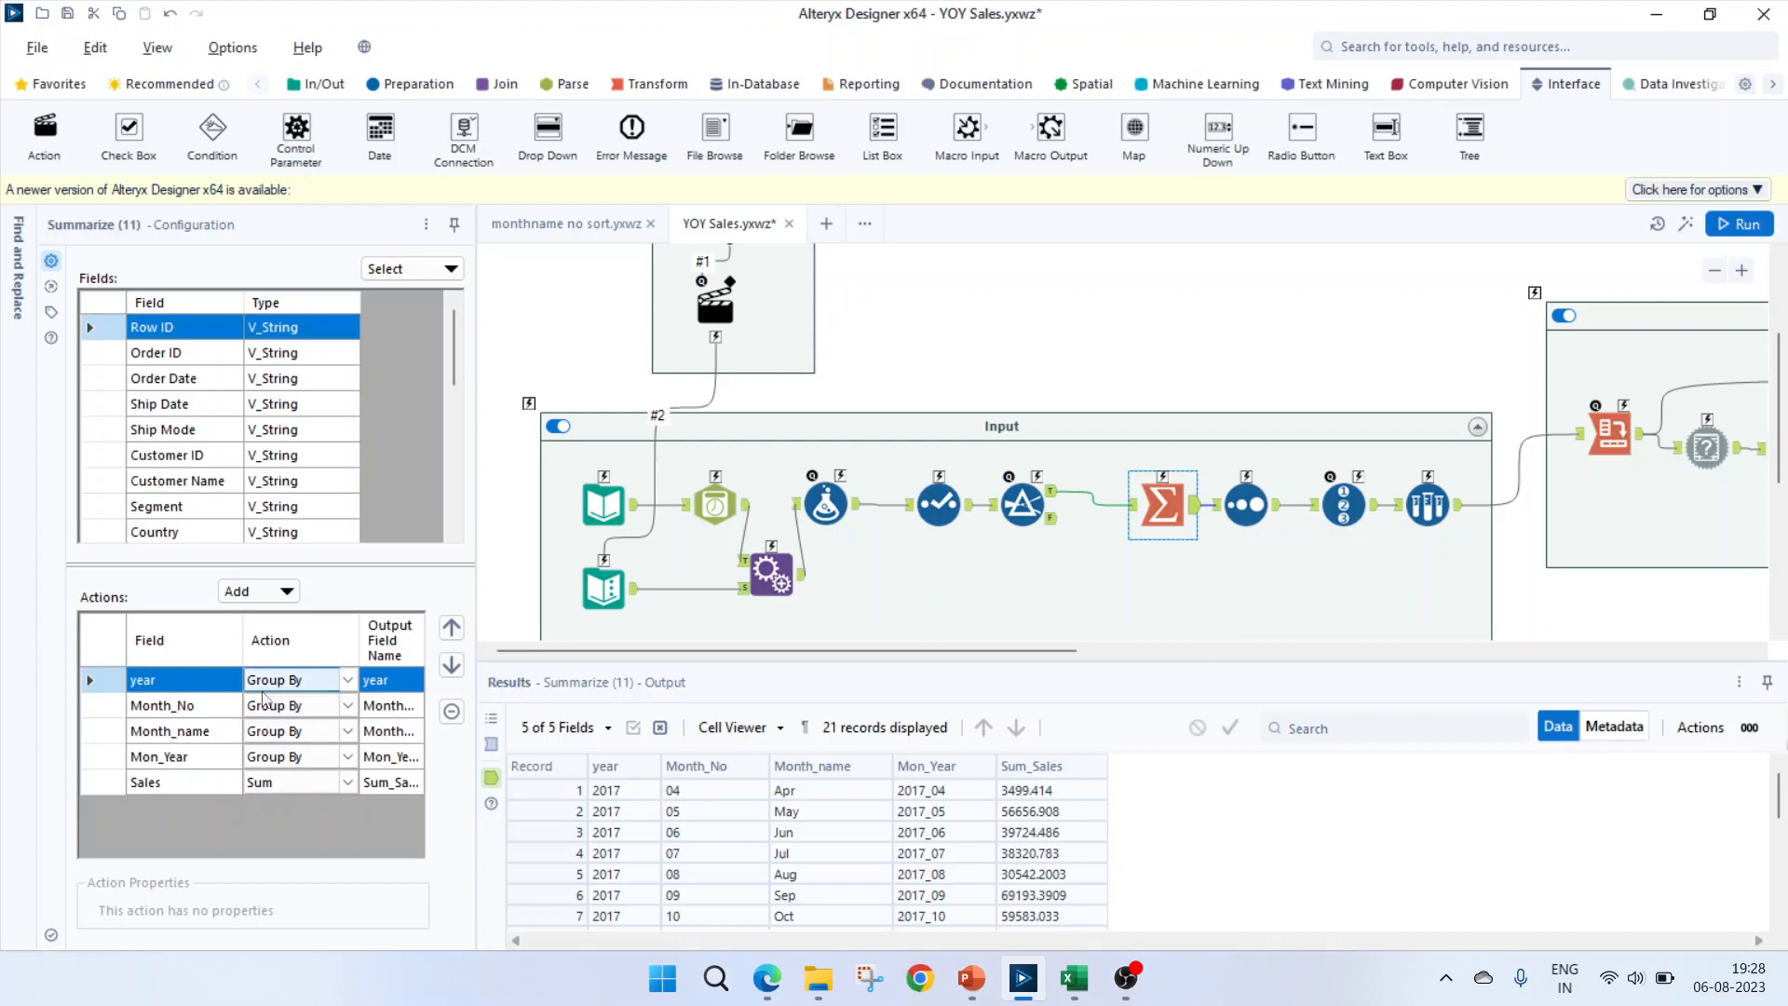
left_click(245, 791)
left_click(293, 754)
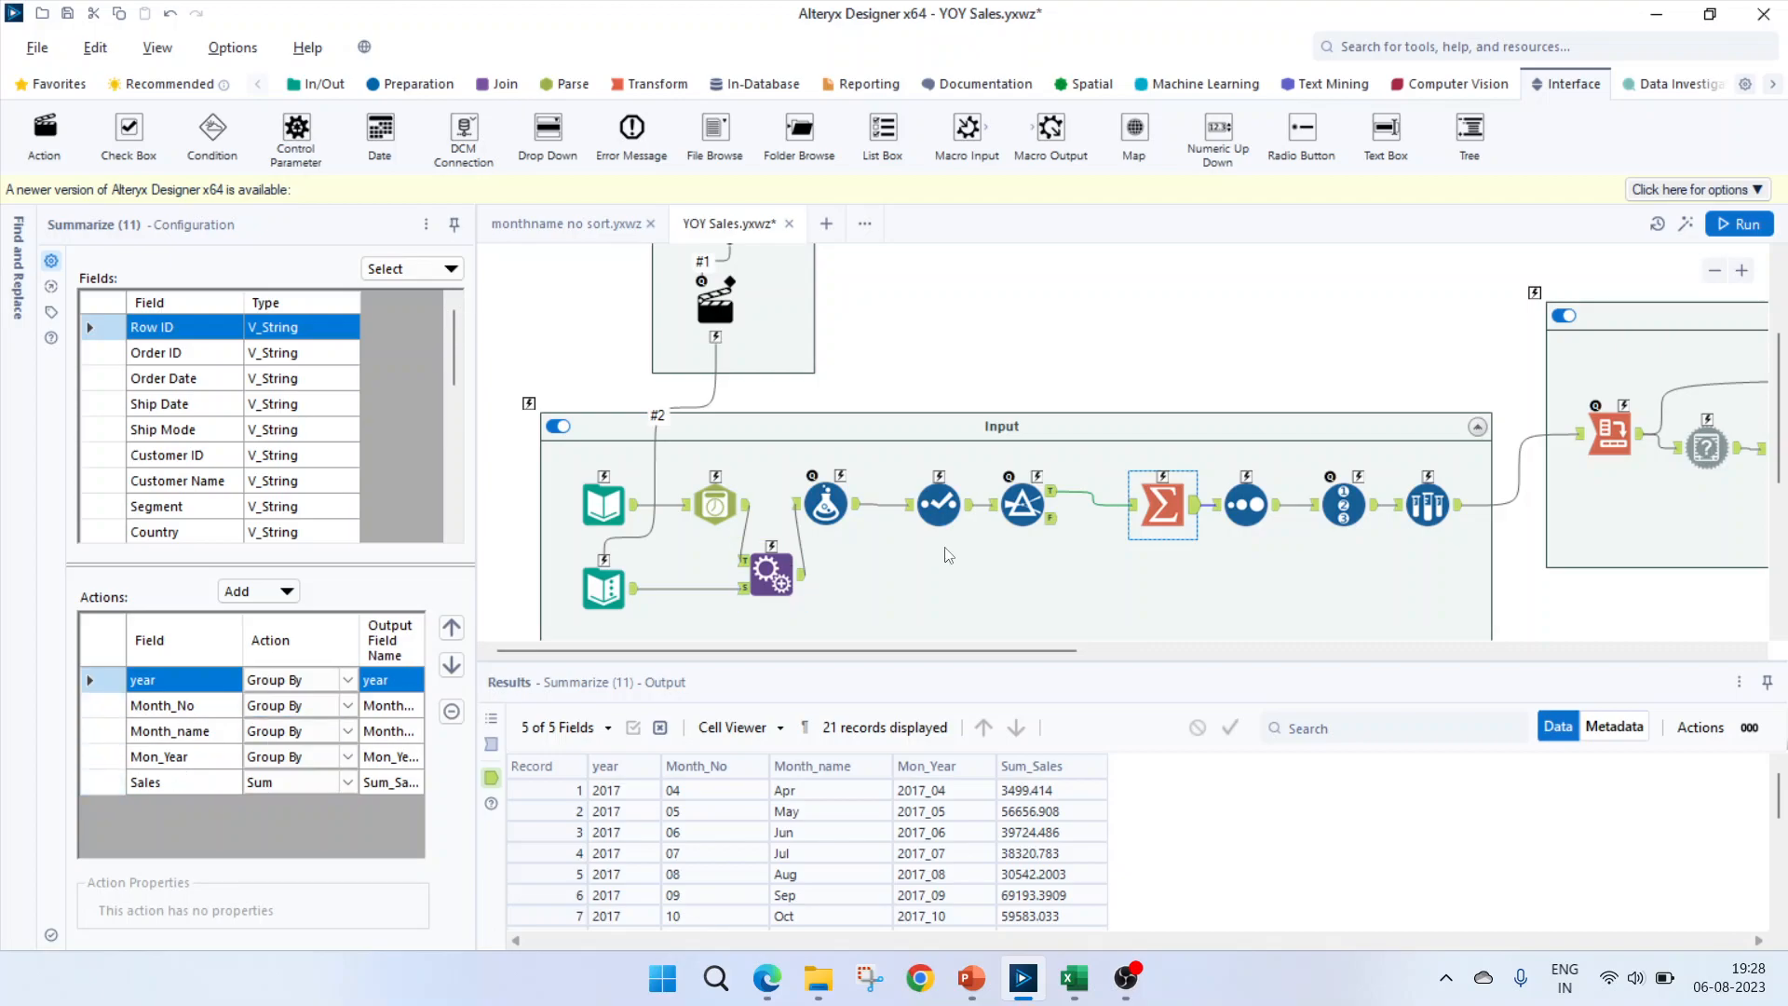
- Review the Sort tool's ascending year and Month_No settings and inspect the Mon_Year values from the first to the last output record
left_click(1253, 511)
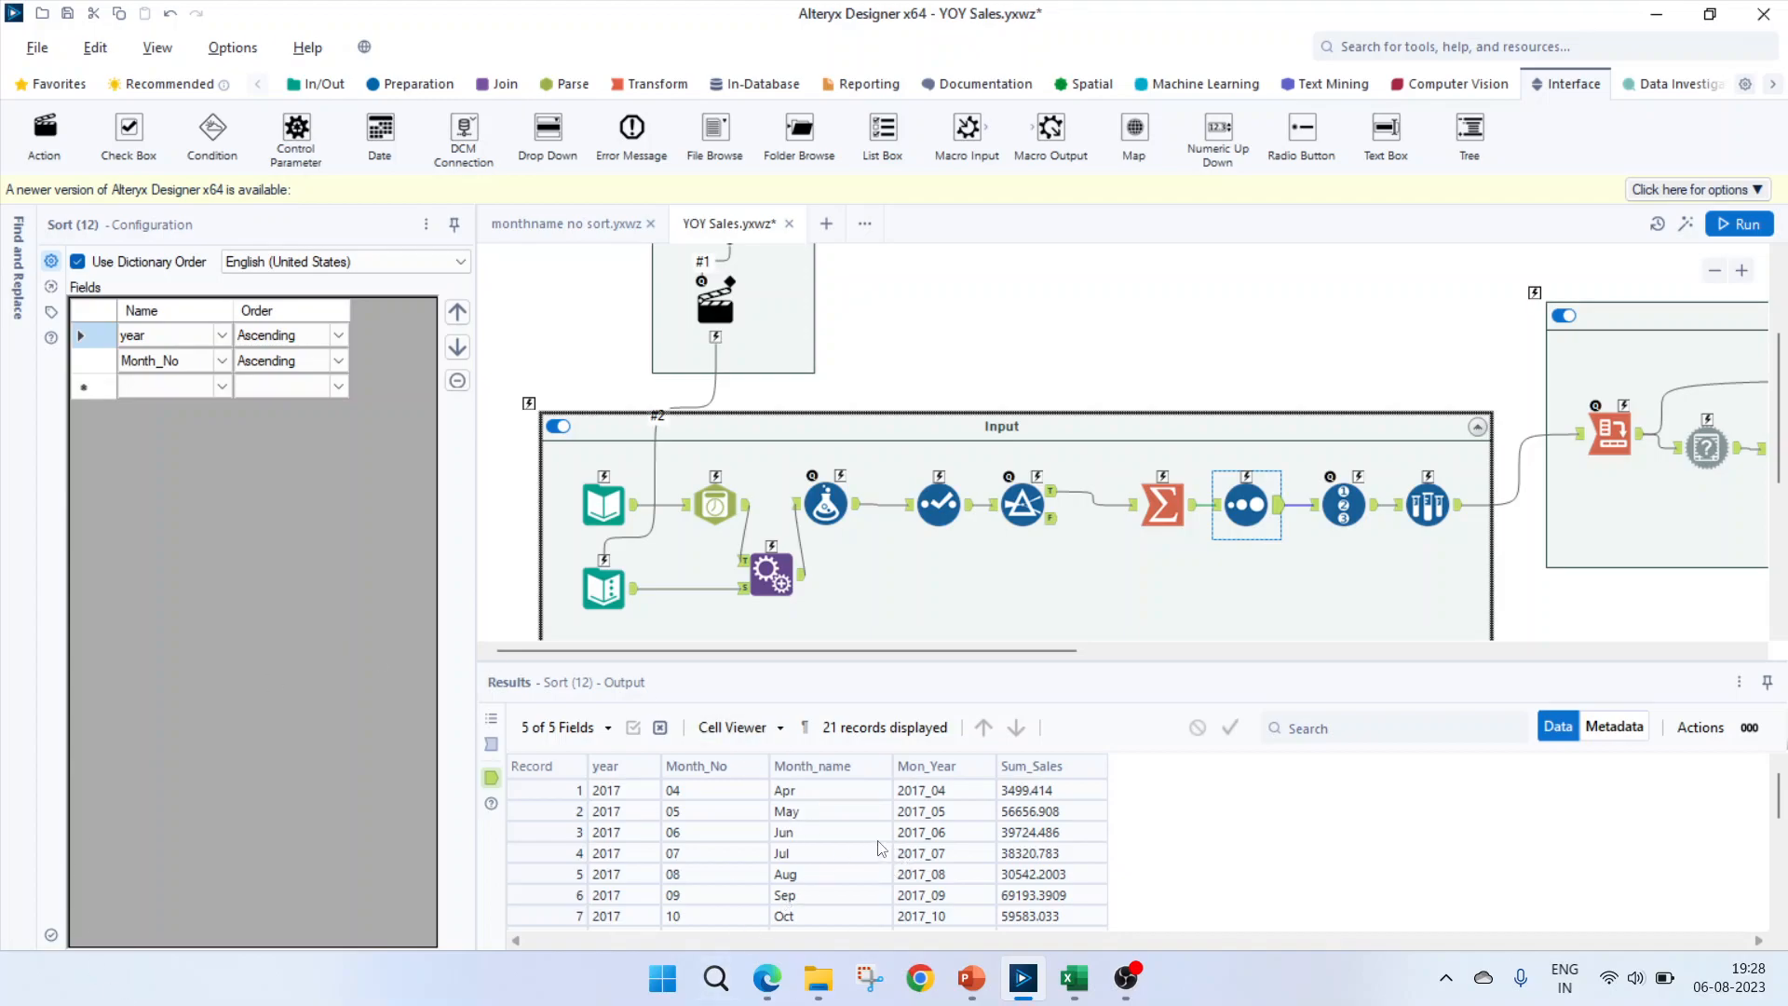
left_click(800, 810)
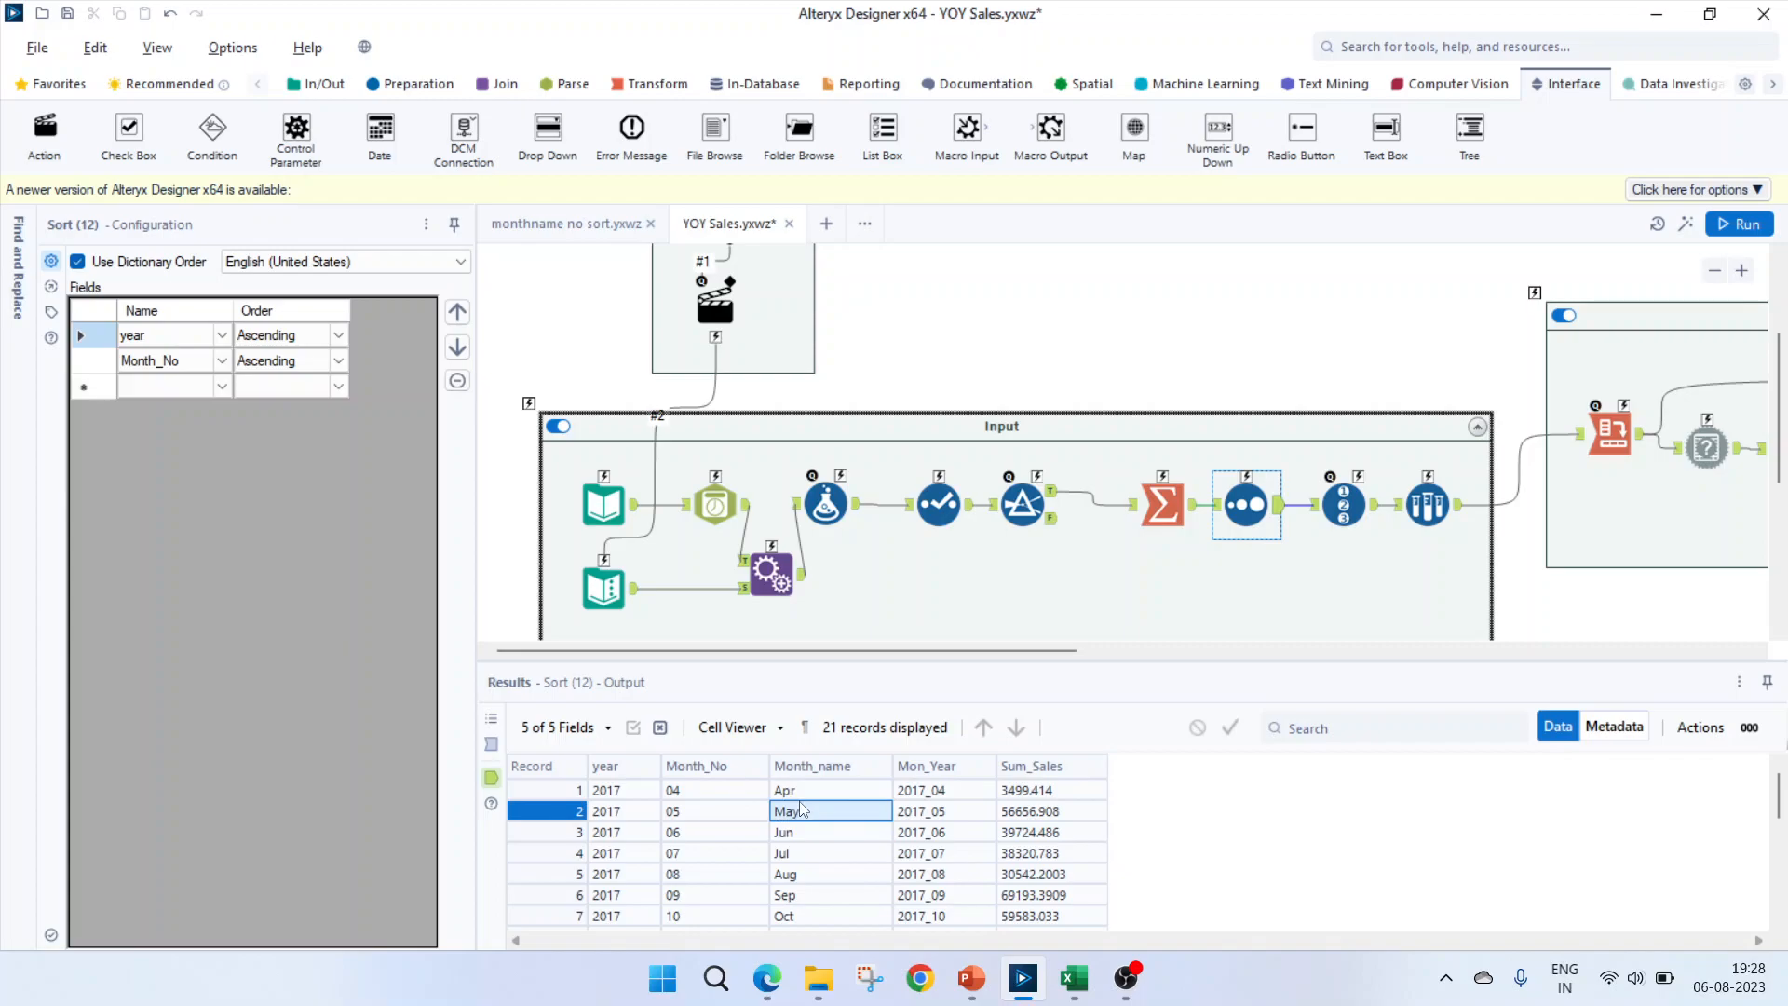
left_click(914, 797)
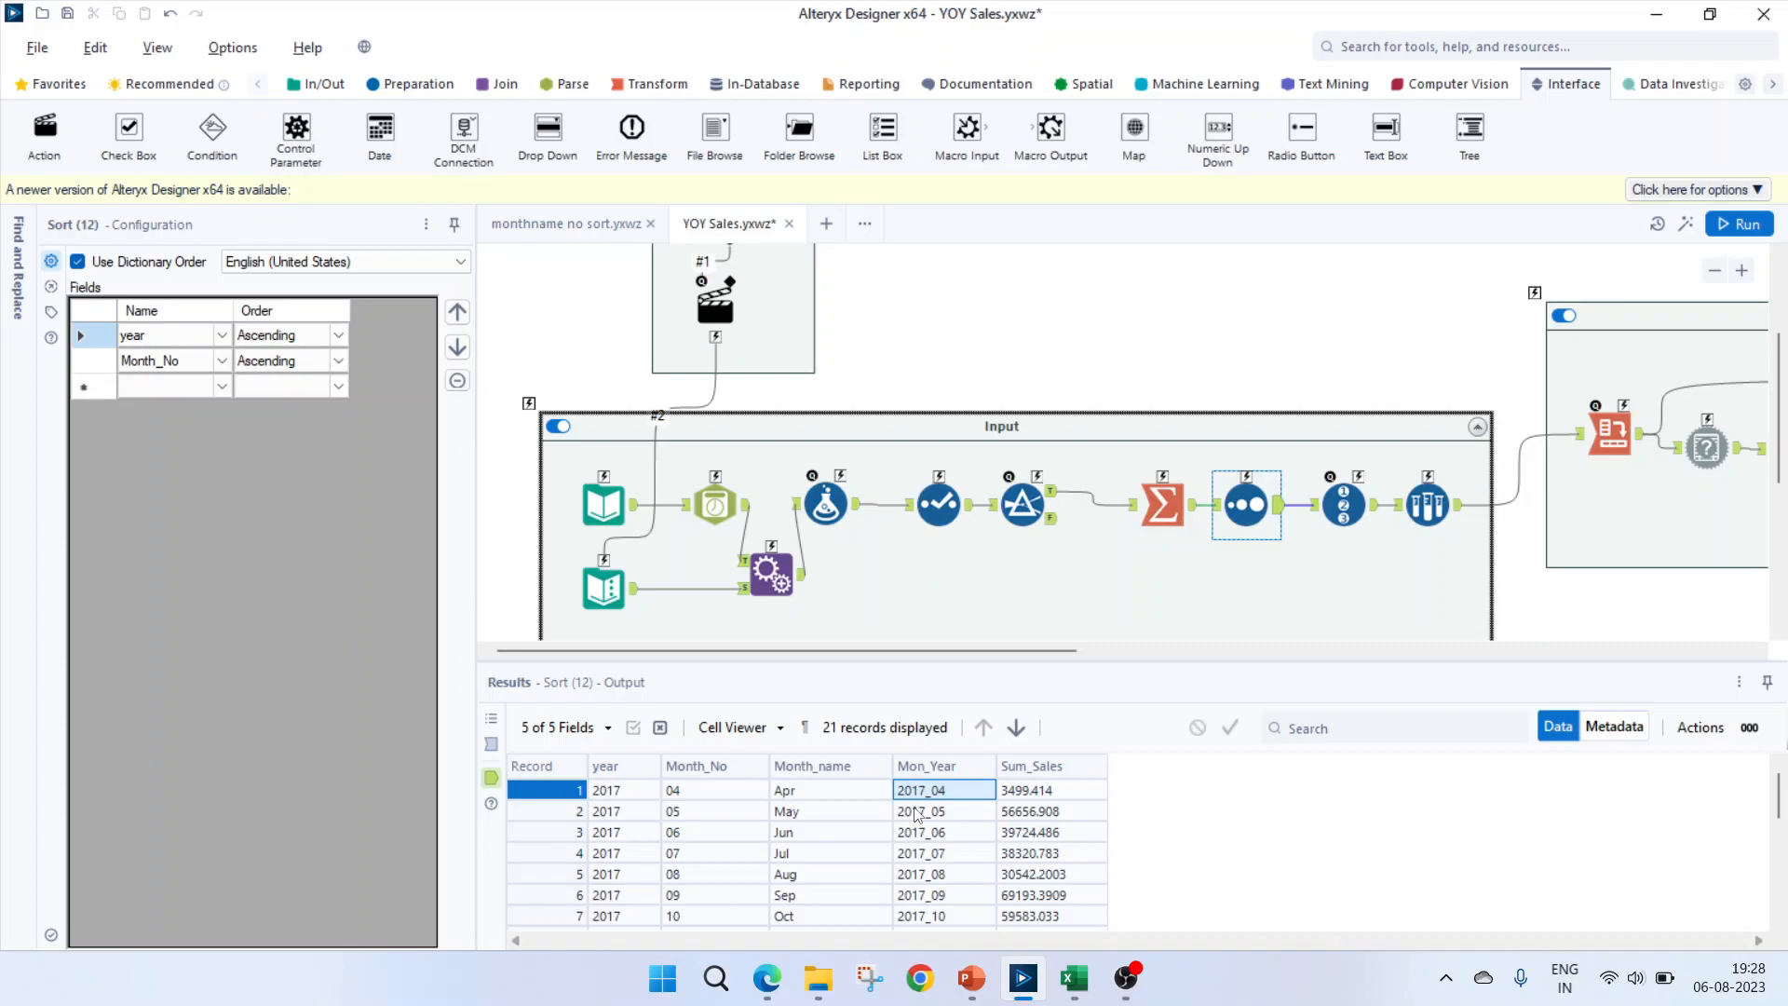
scroll(917, 824, "down", 5)
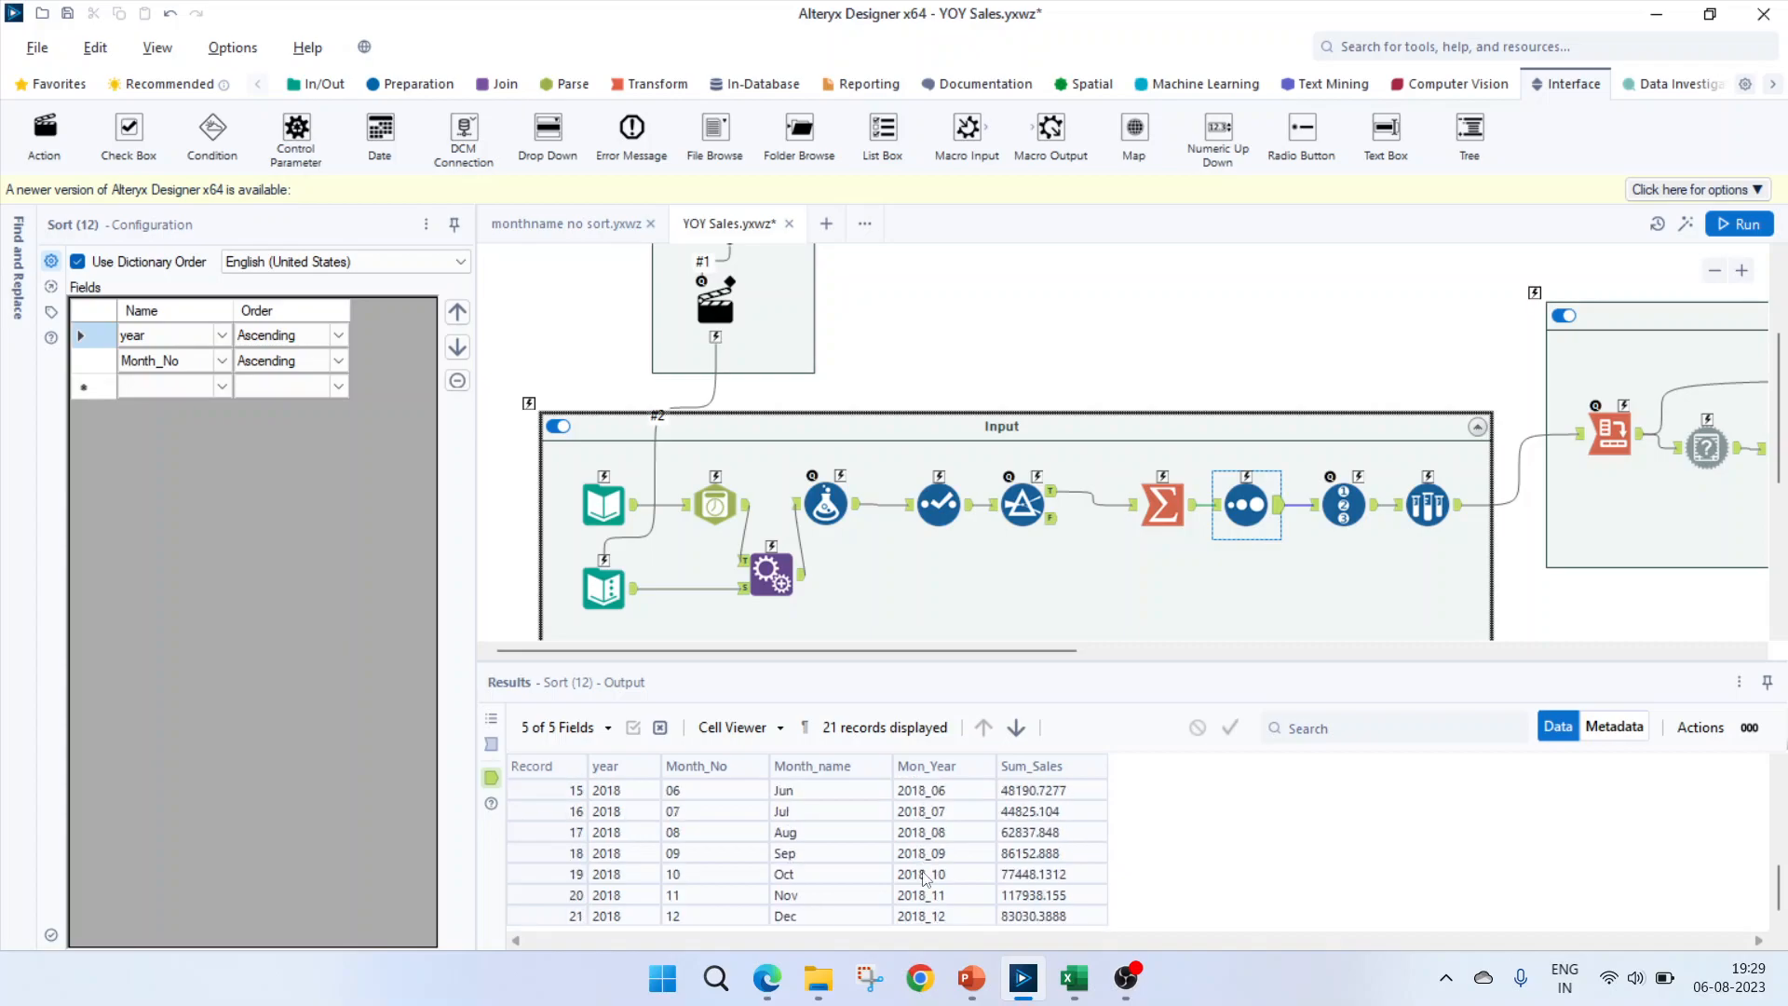
left_click(920, 922)
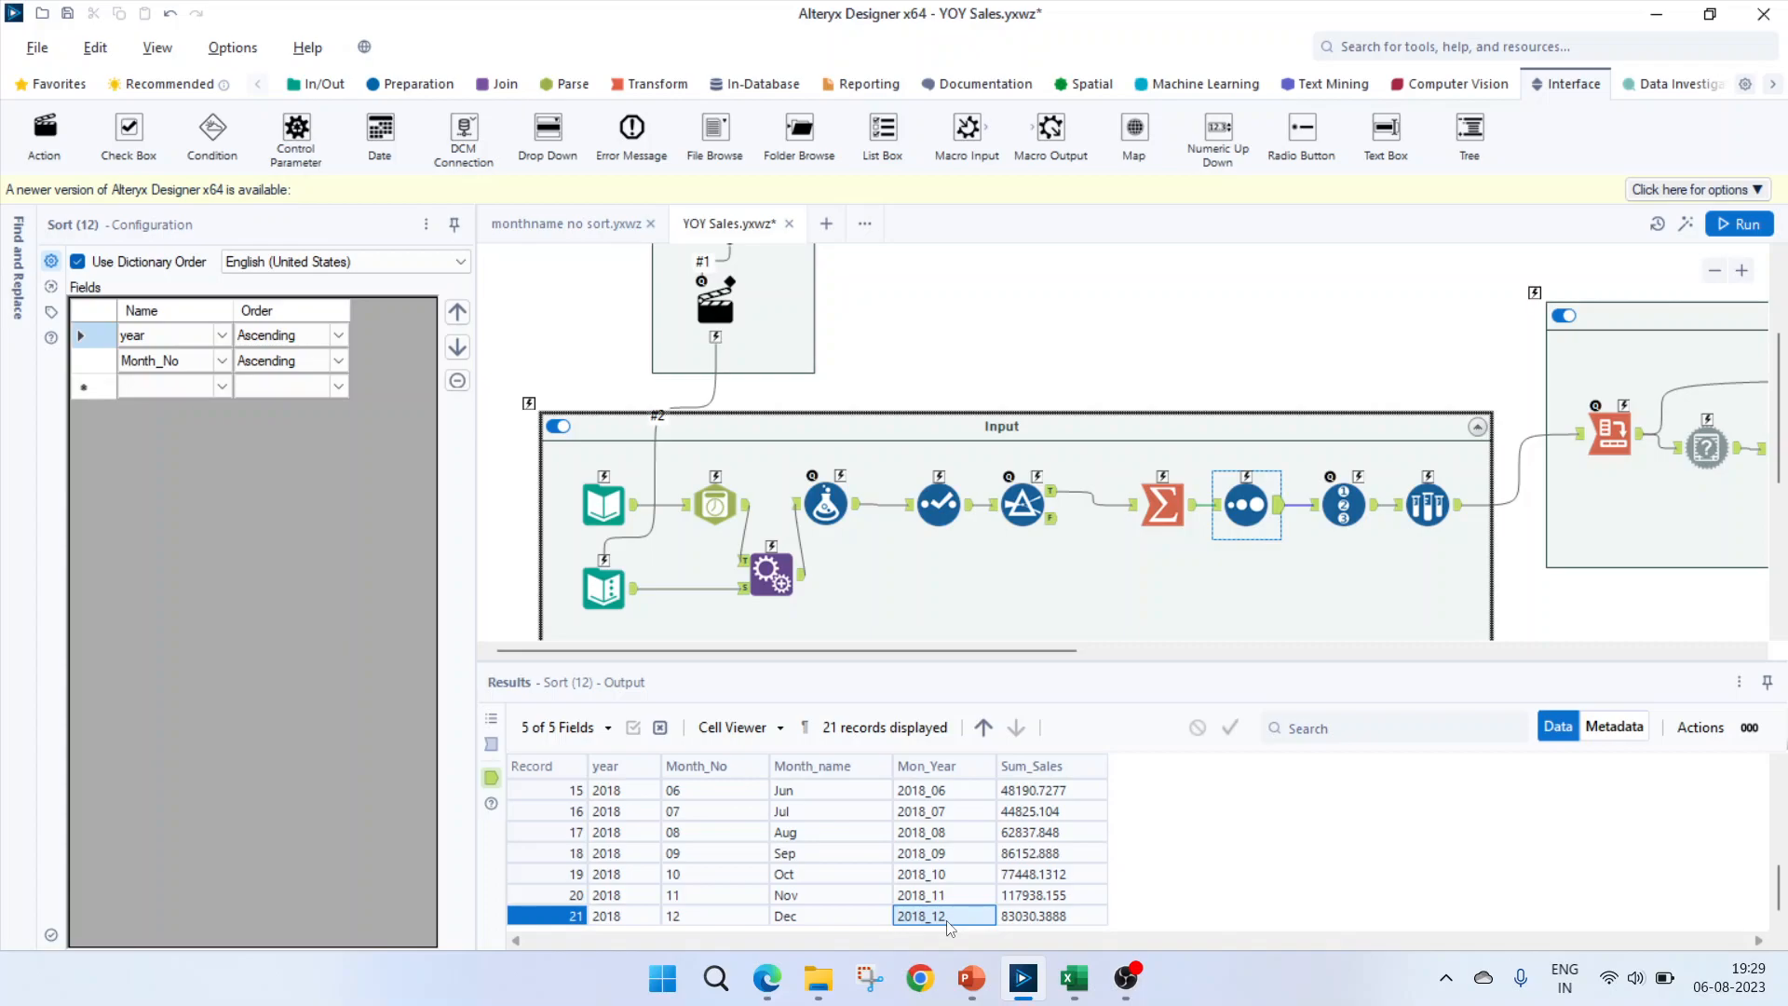
scroll(945, 894, "up", 1)
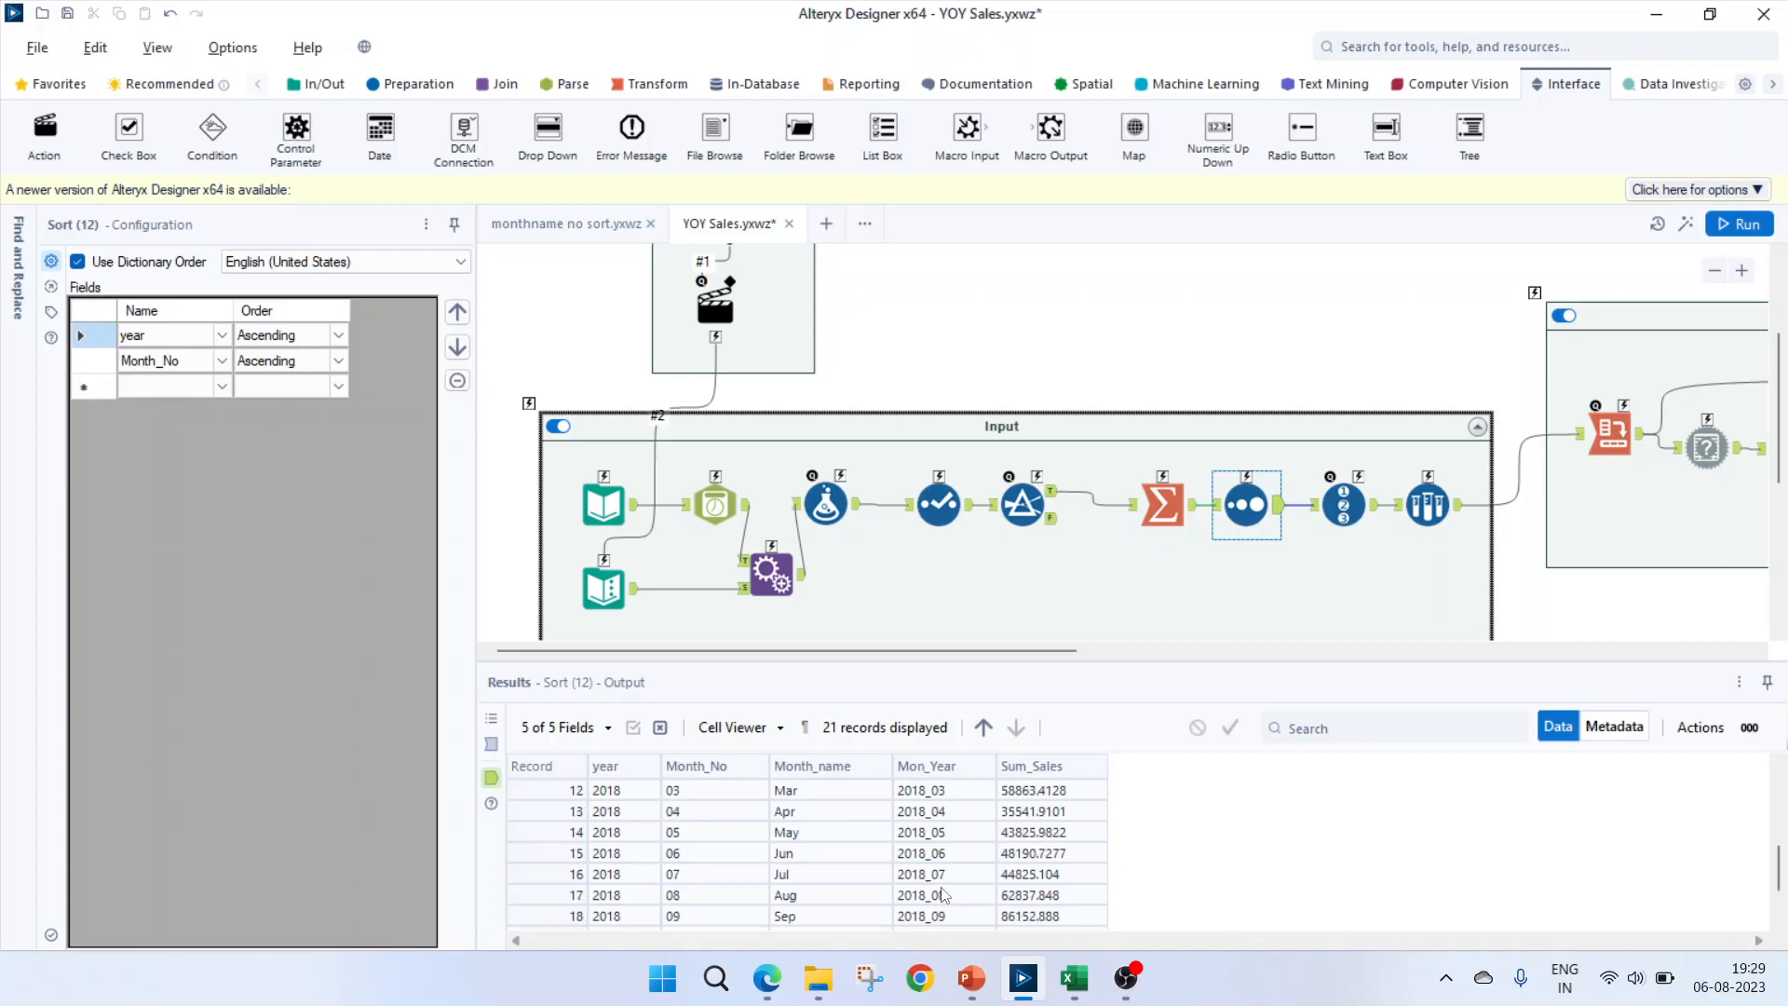
left_click(942, 817)
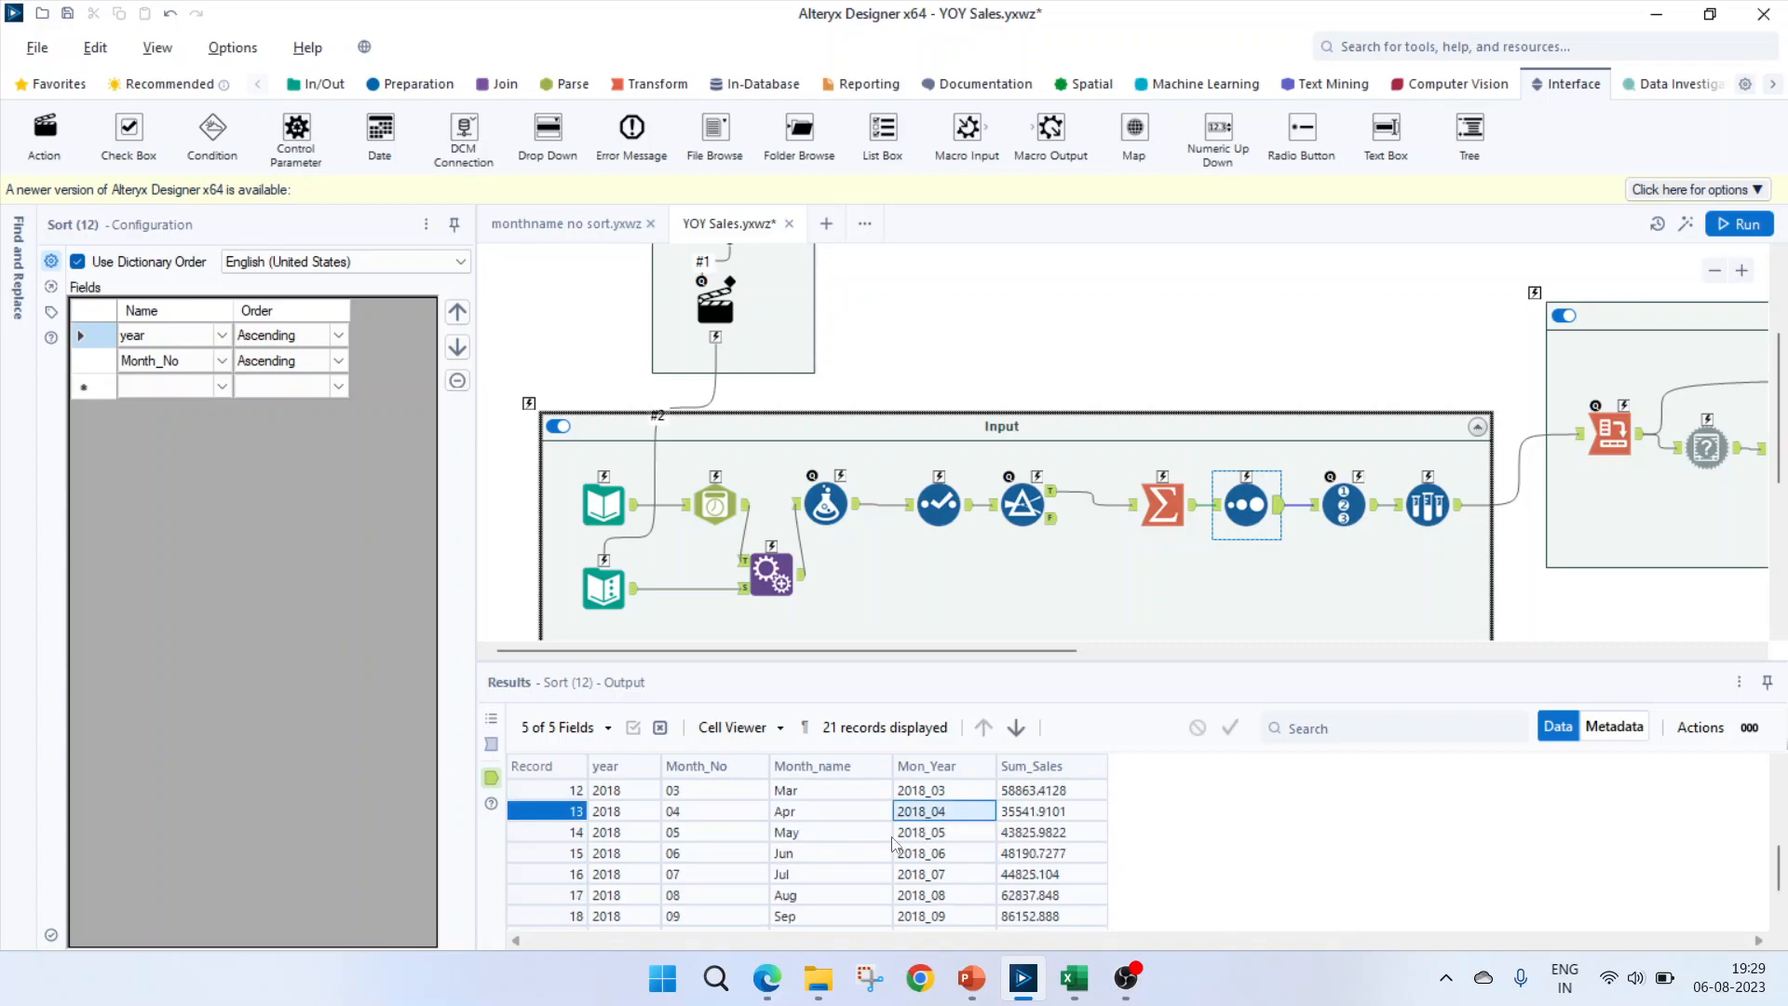
- Check the Record ID tool's settings and its numbering from first to last record, and open the Sample tool's configuration
left_click(1343, 505)
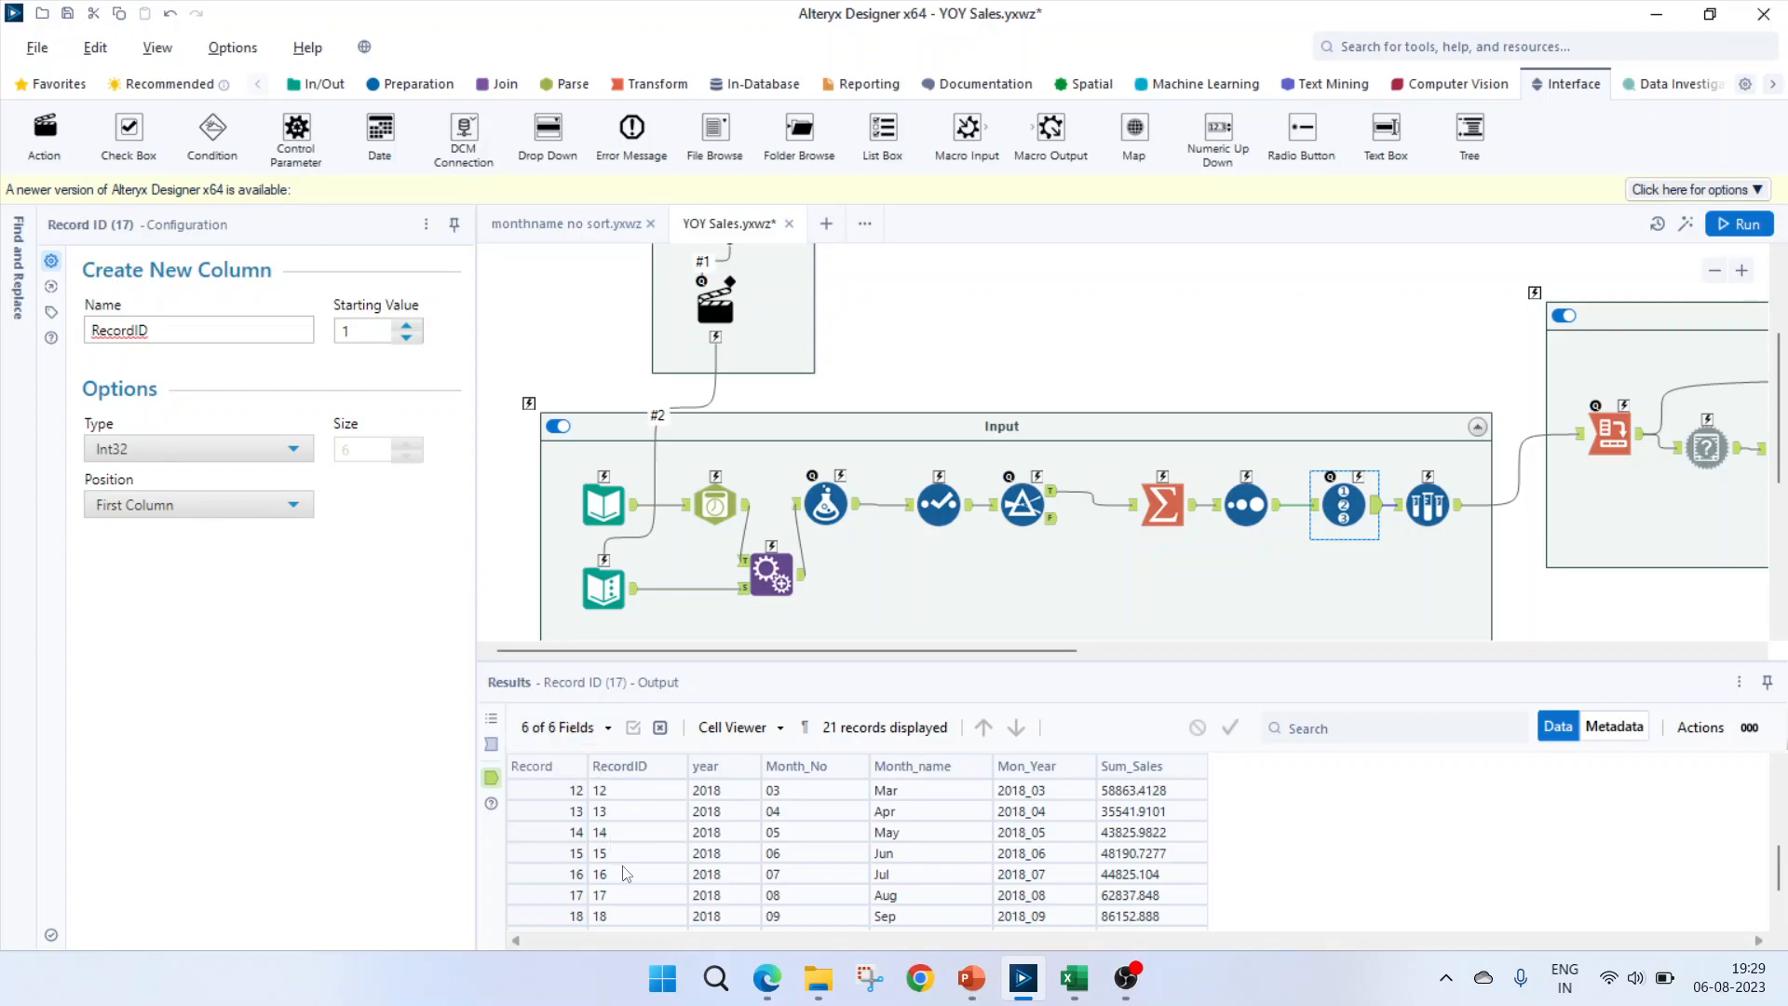
scroll(625, 875, "up", 4)
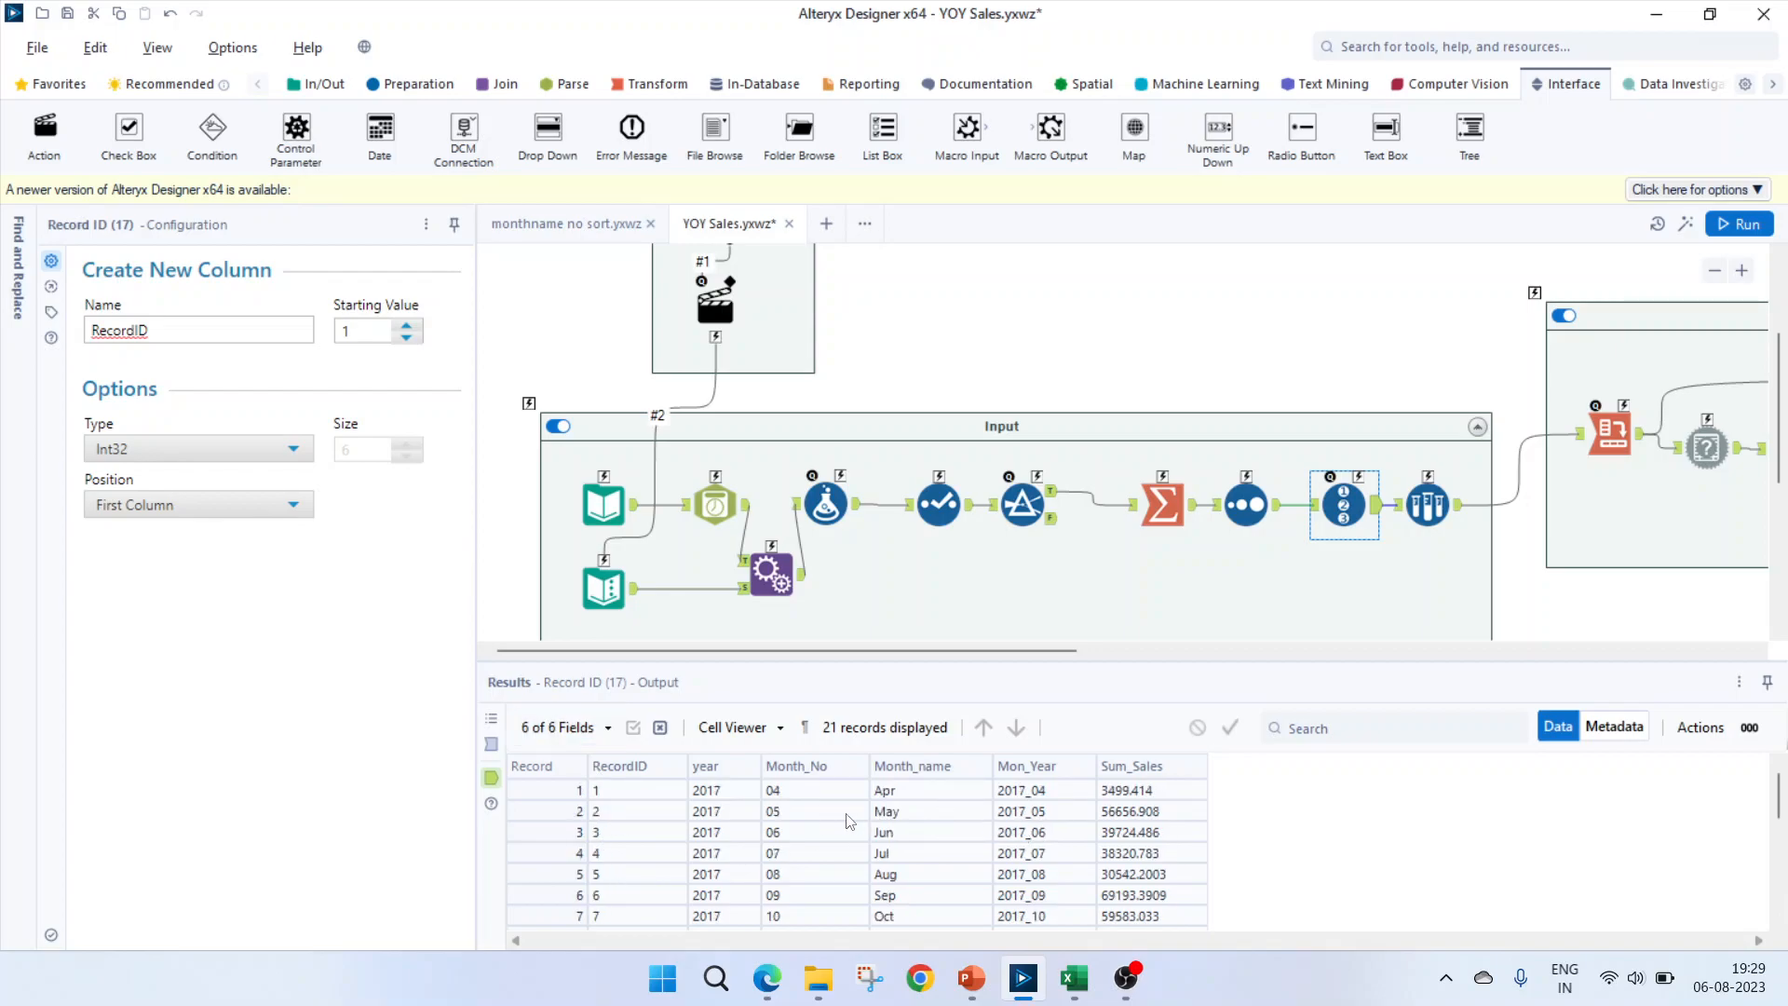
left_click(634, 794)
scroll(642, 889, "down", 5)
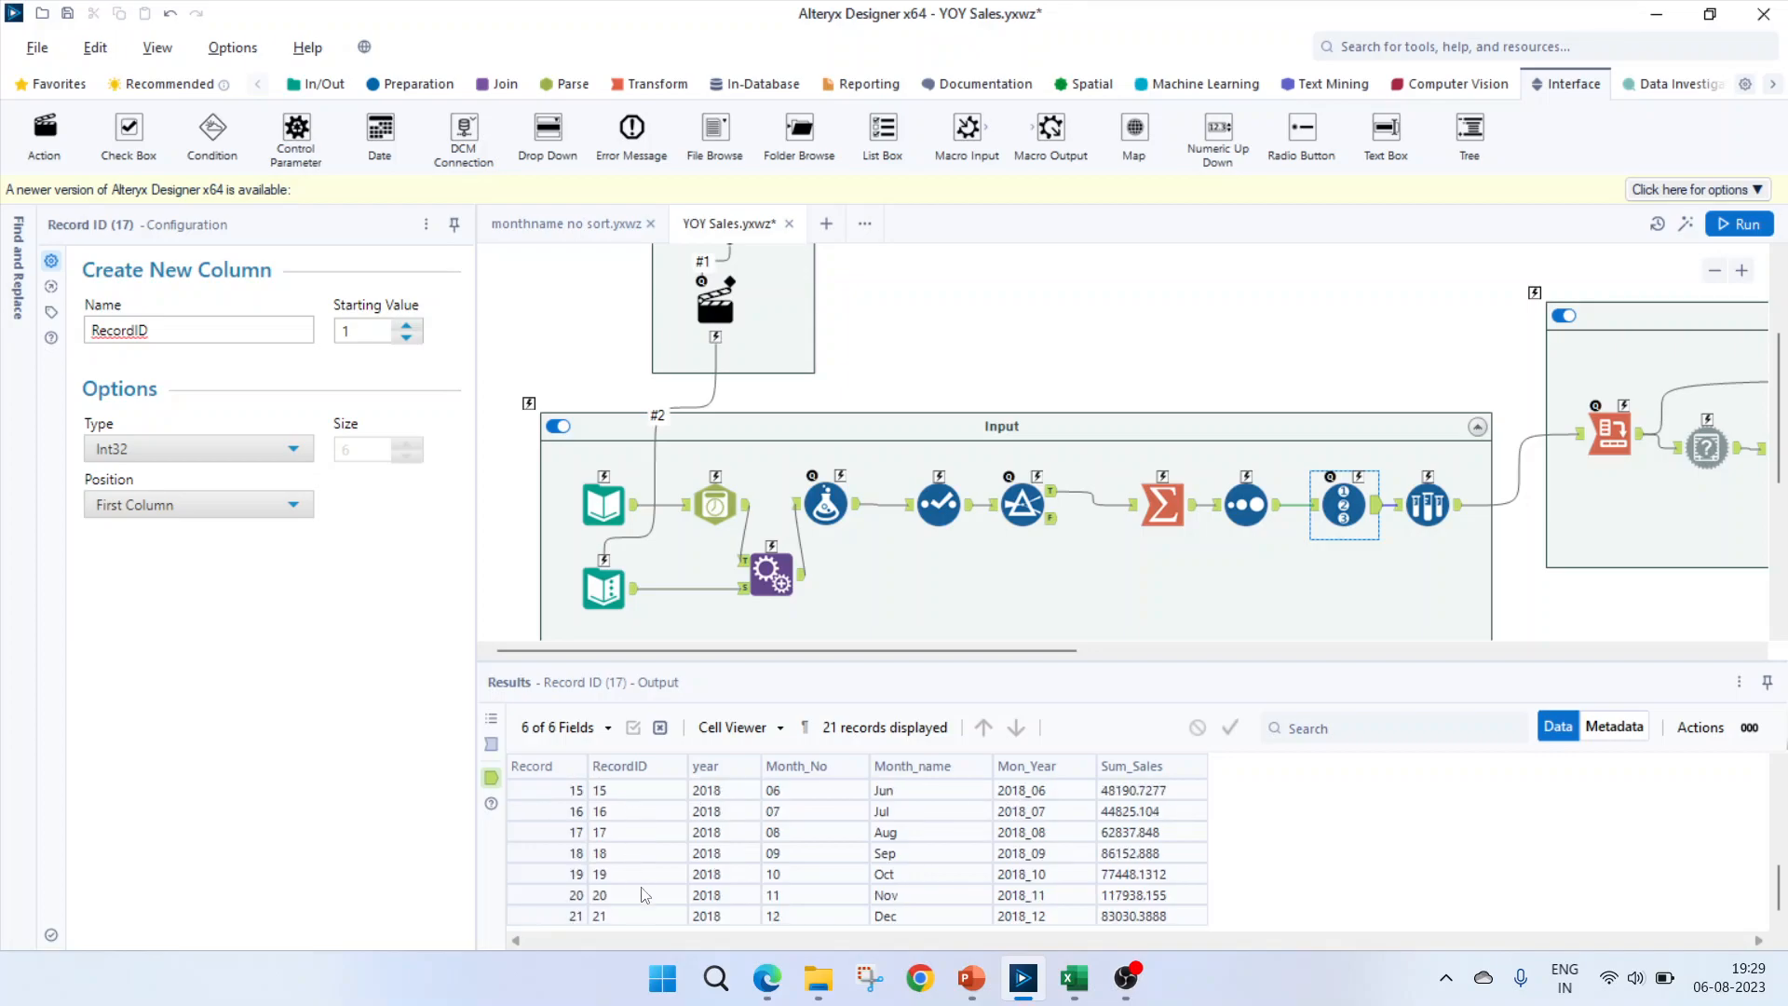
left_click(616, 918)
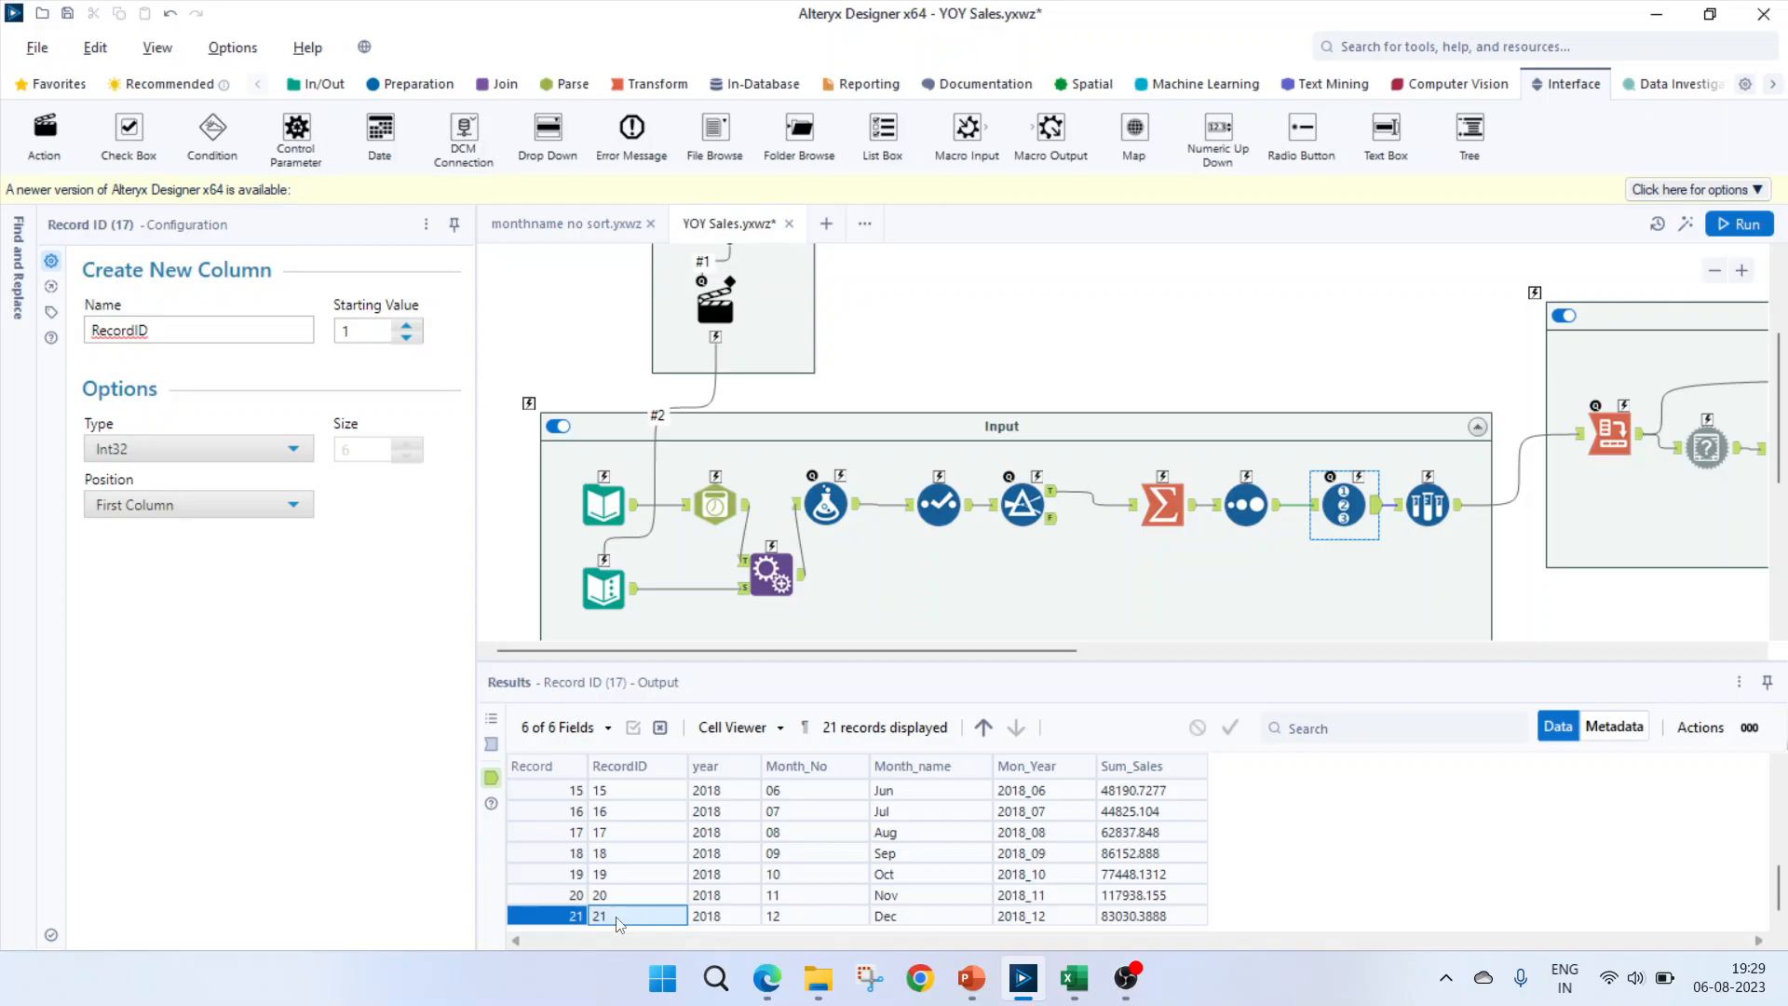
left_click(1427, 503)
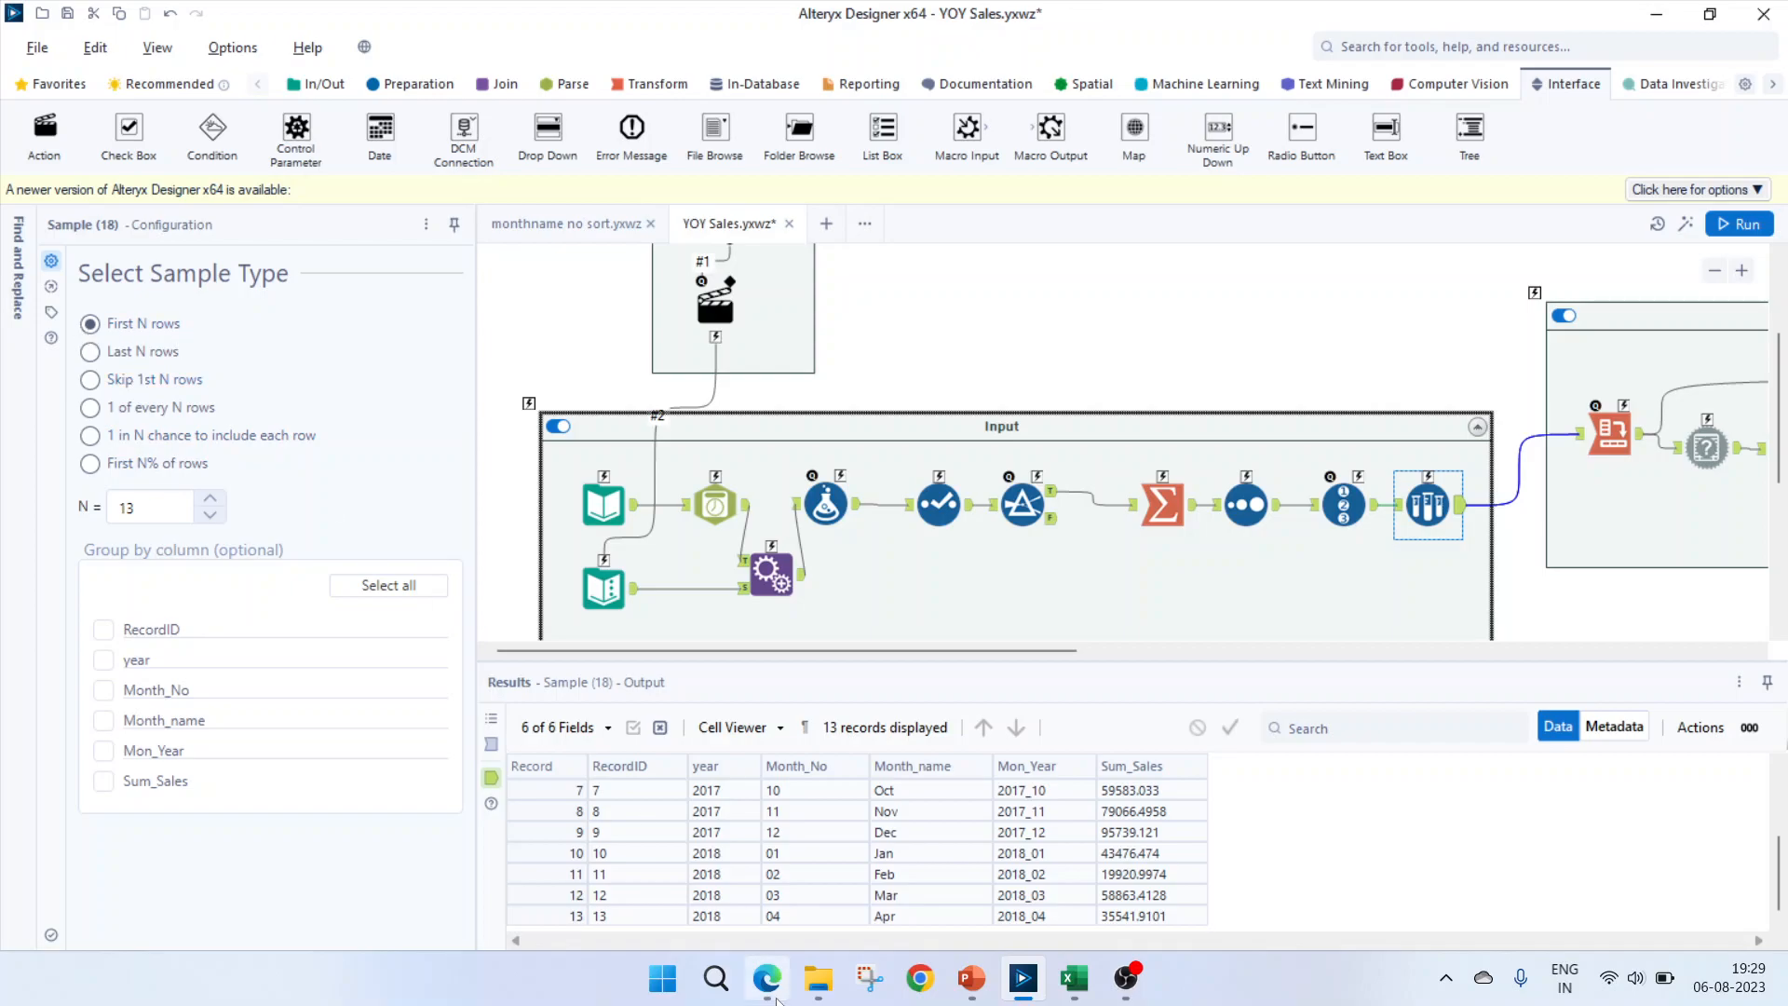
- Inspect the Sample tool's first 13 rows in its output, and display its input records for comparison
scroll(607, 831, "up", 2)
scroll(621, 866, "down", 2)
left_click(622, 915)
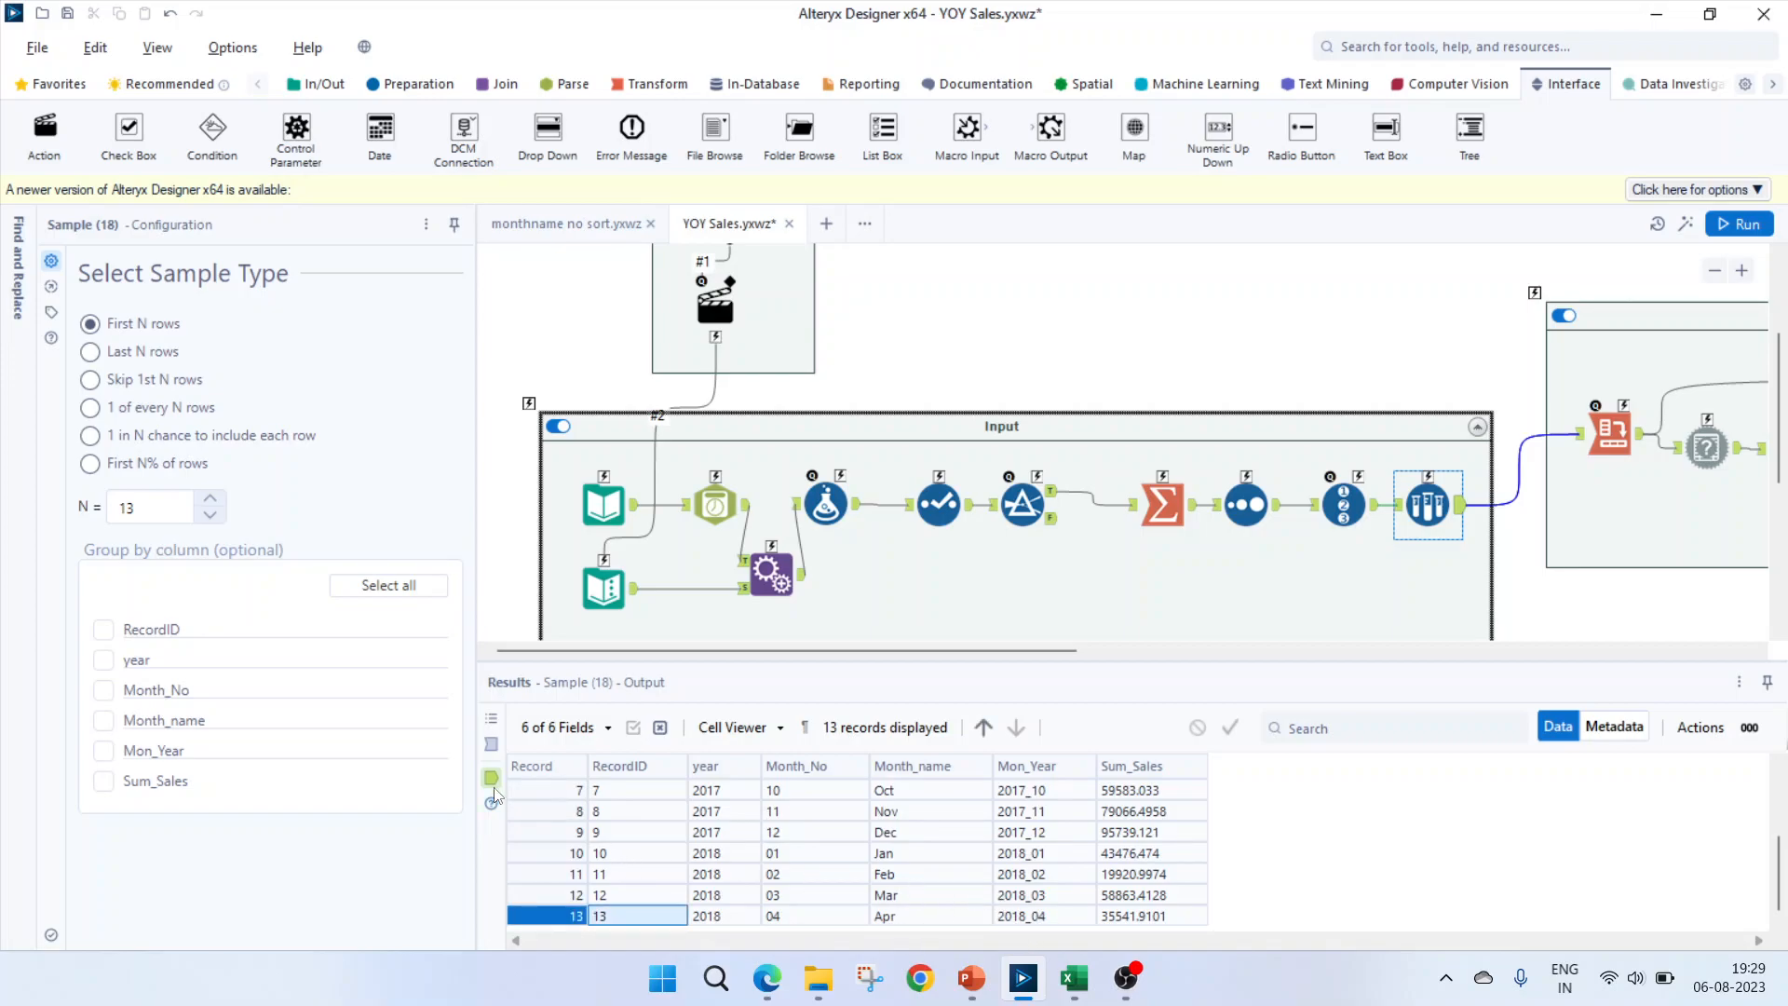
left_click(492, 745)
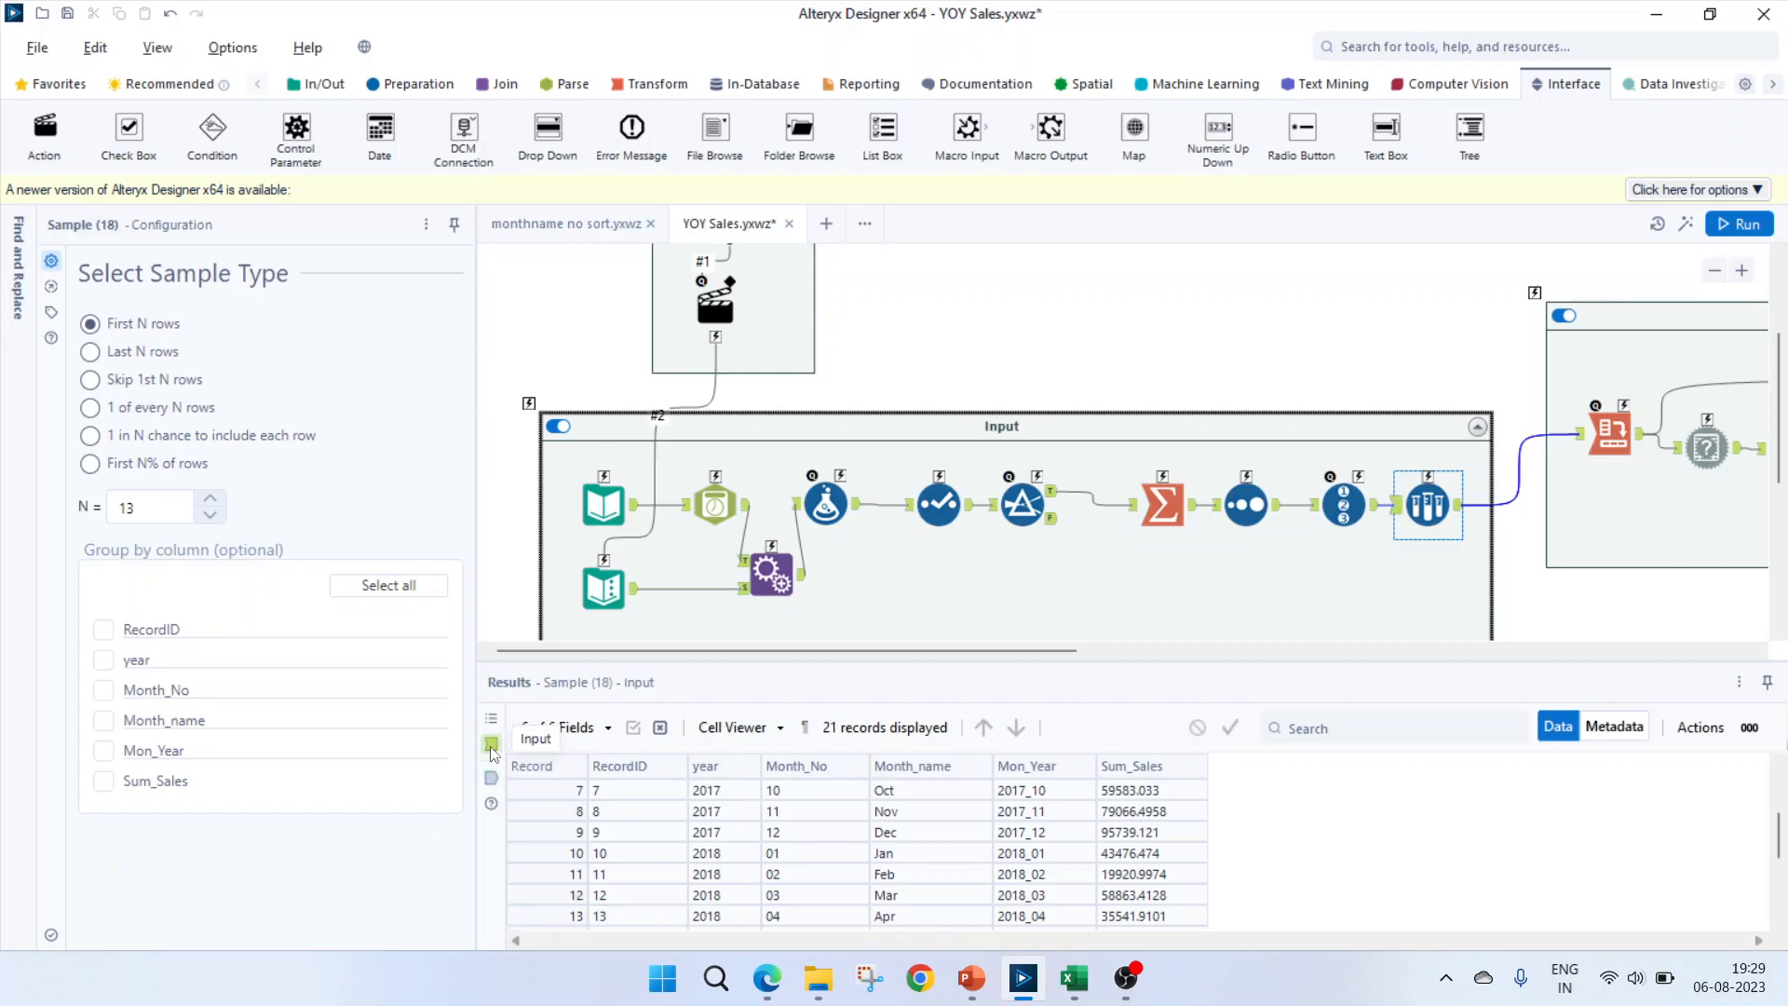
- Check the month records entering the Record ID tool through December 2018, and return to the Sample tool's input data
left_click(1343, 504)
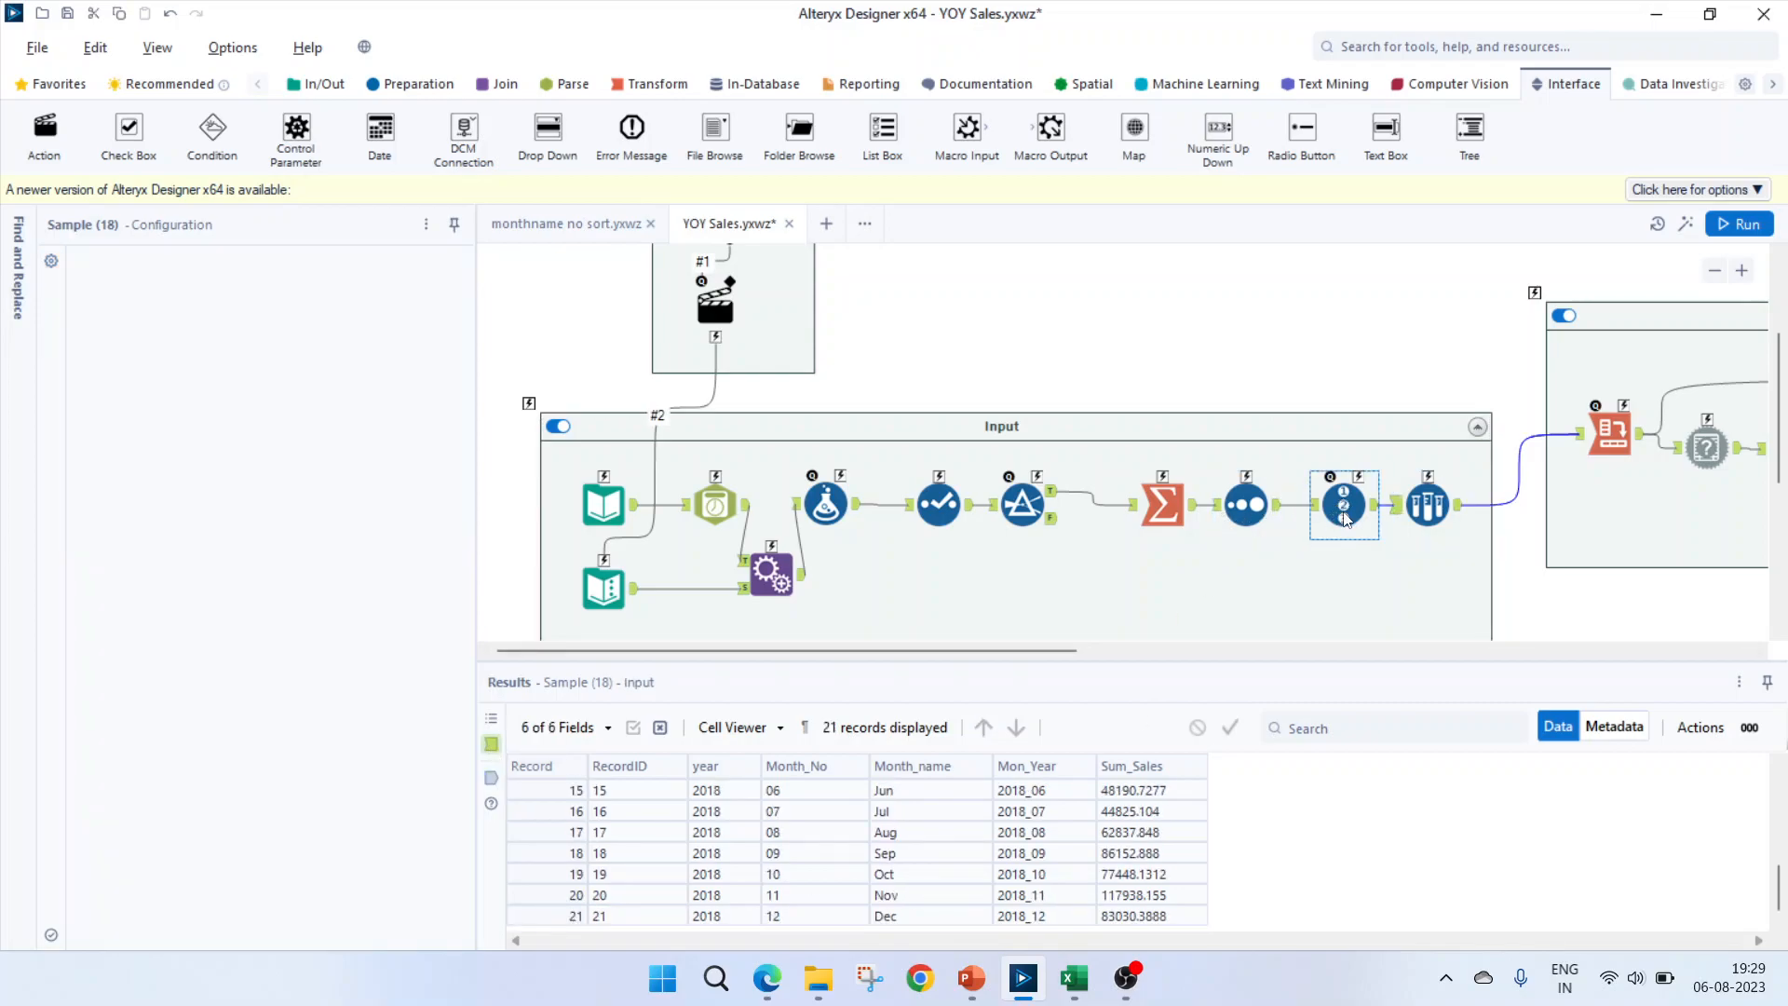
left_click(787, 854)
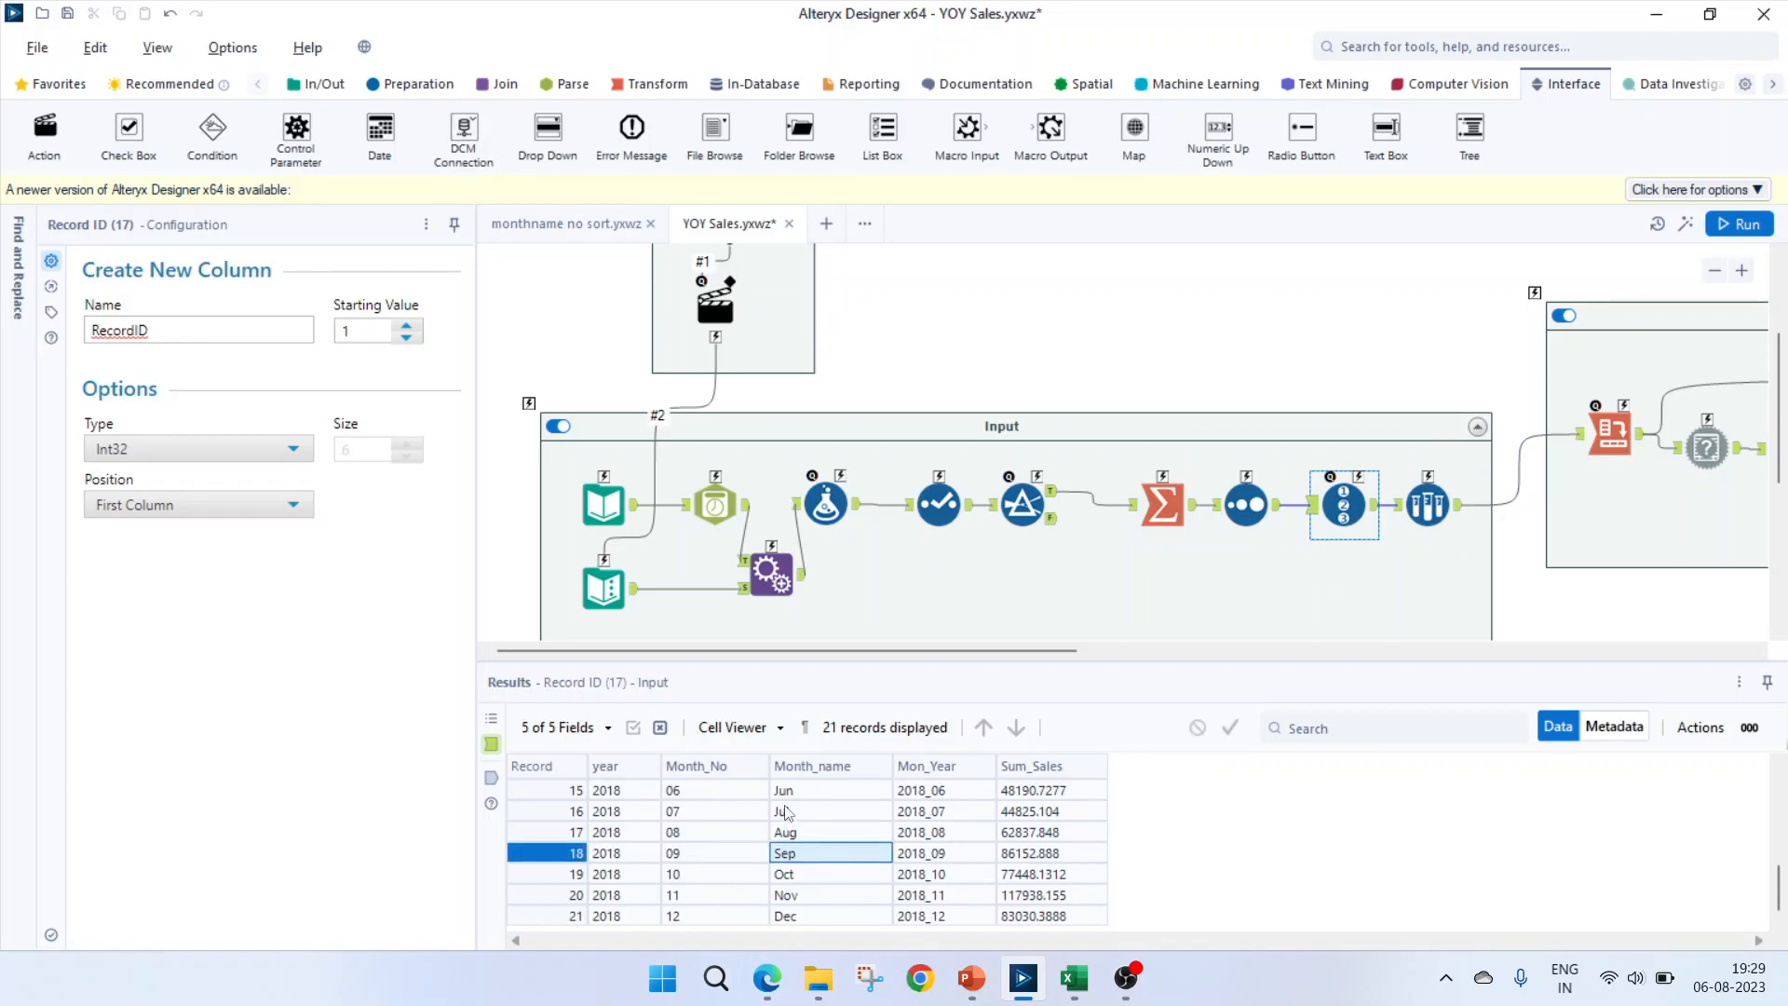
left_click(941, 897)
scroll(941, 899, "up", 2)
left_click(1428, 510)
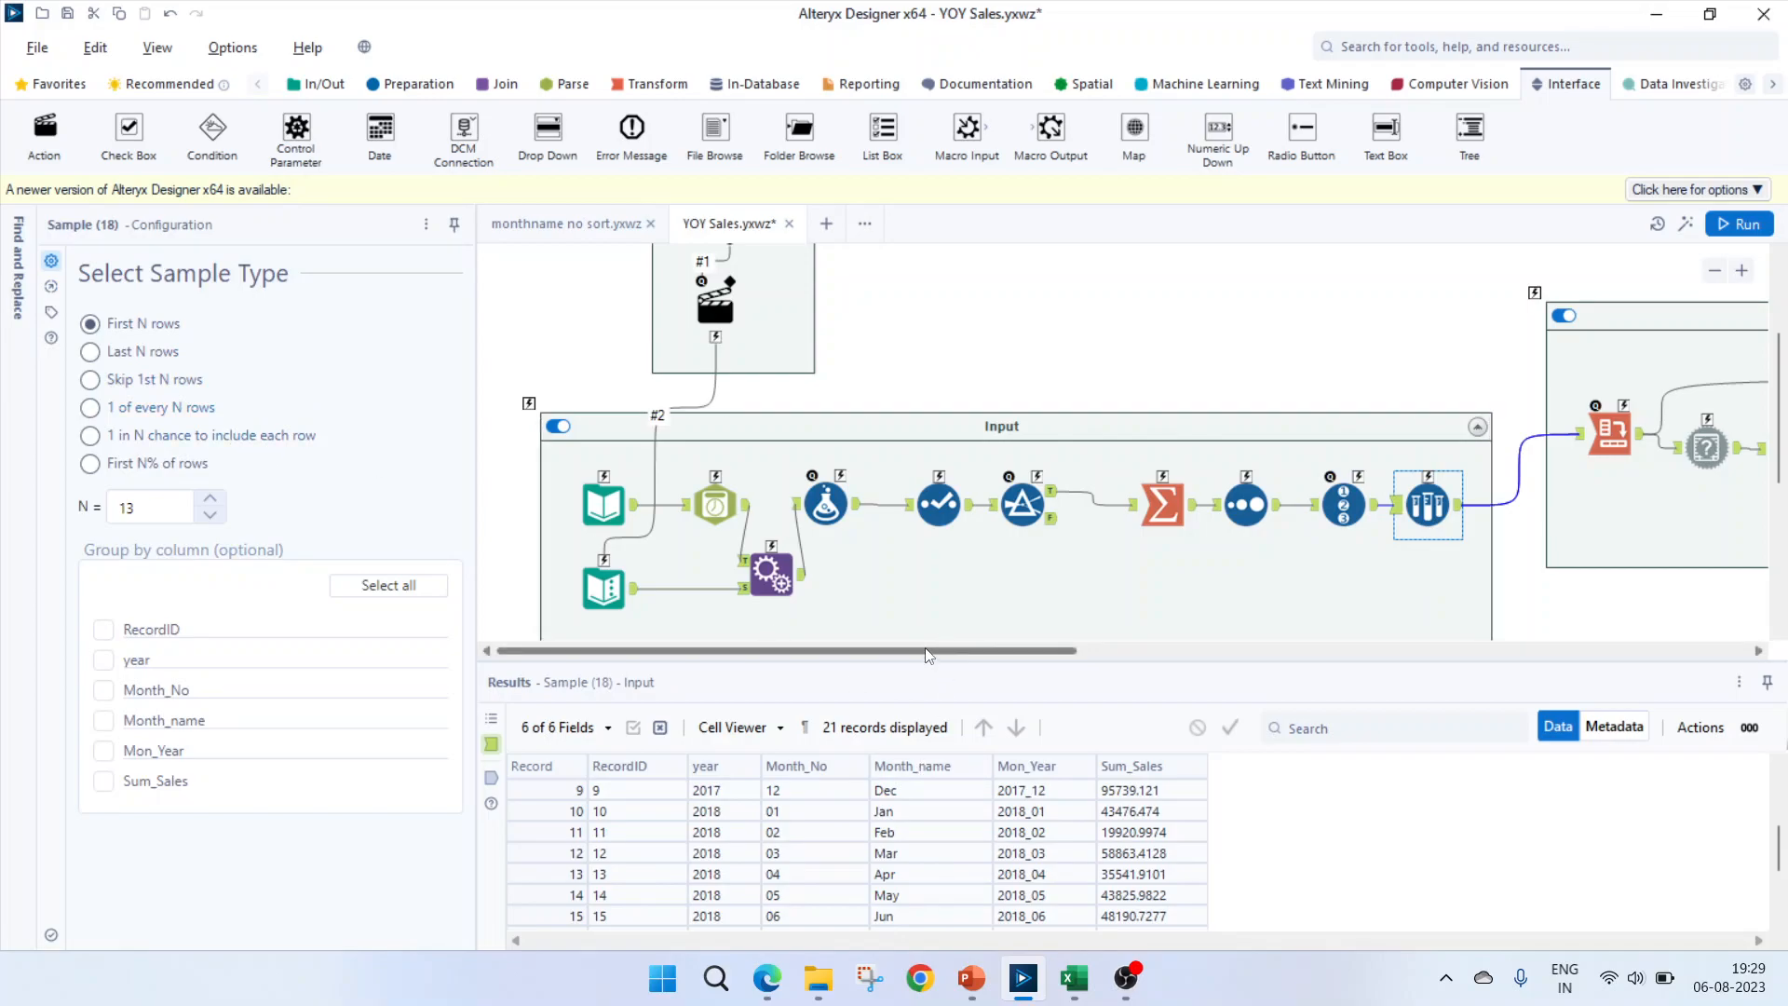
- Review the Cross Tab tool's Mon_Year headers, Sum_Sales values and Sum method, and inspect its output columns from first to last
left_click_drag(936, 651, 1318, 652)
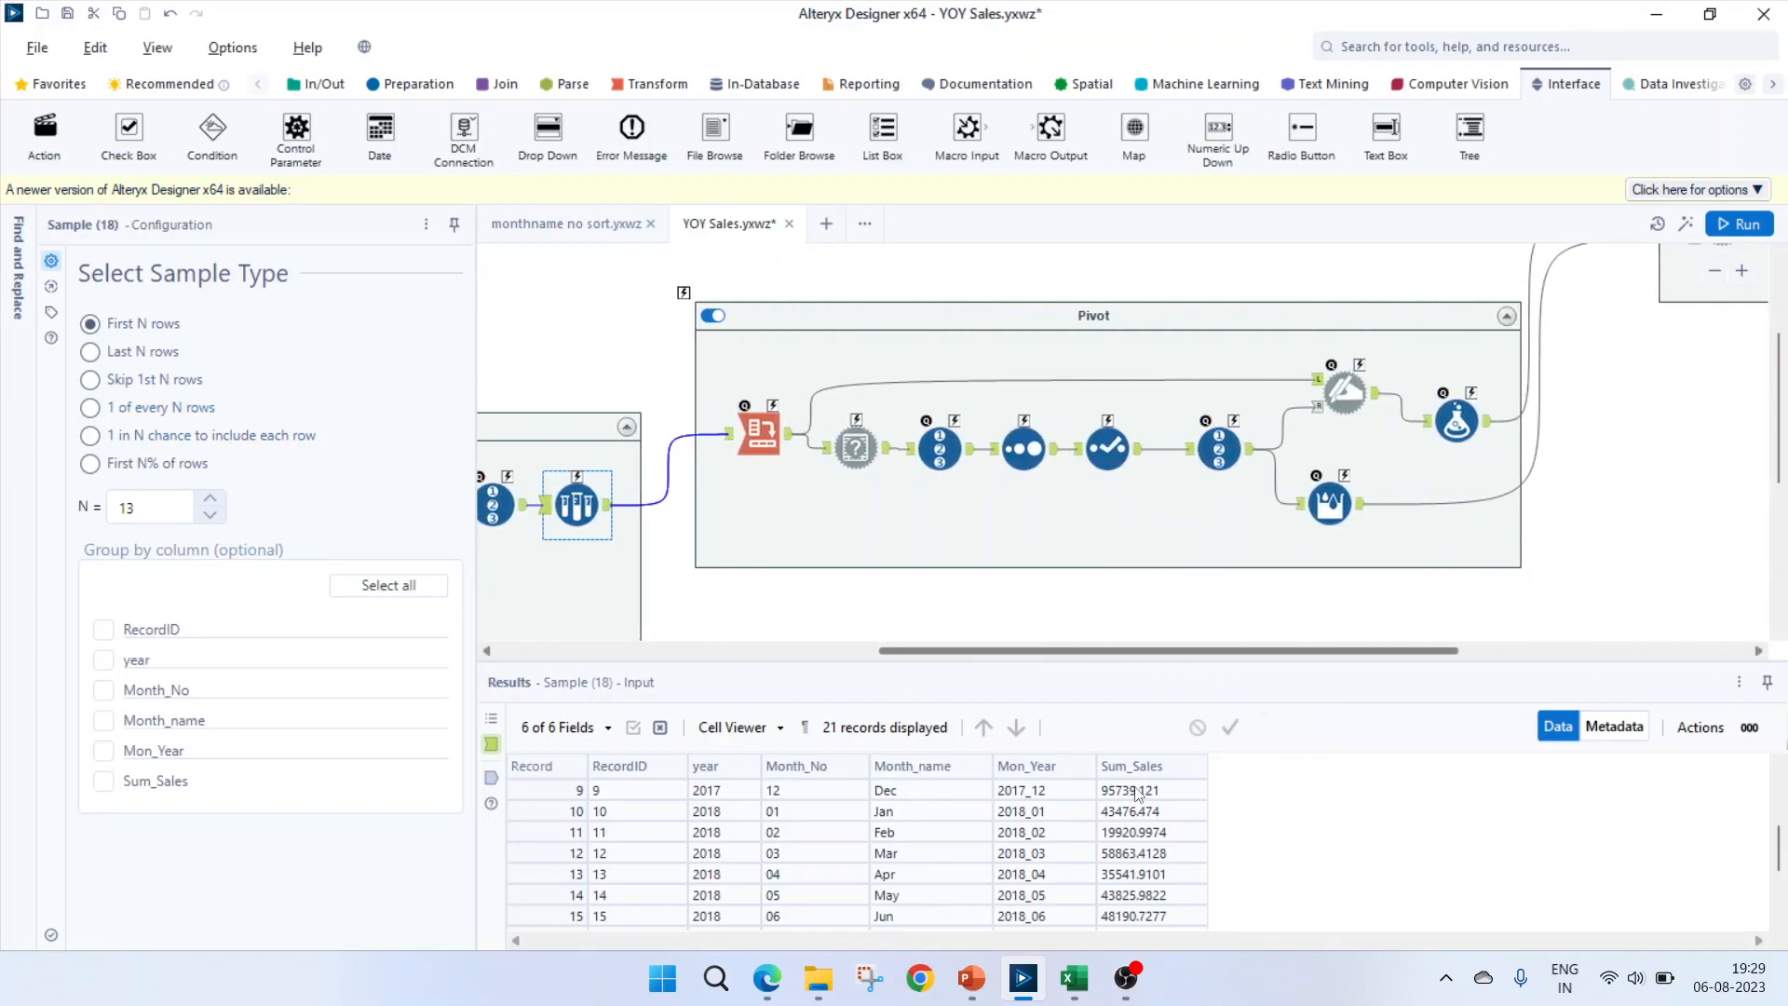
left_click(769, 443)
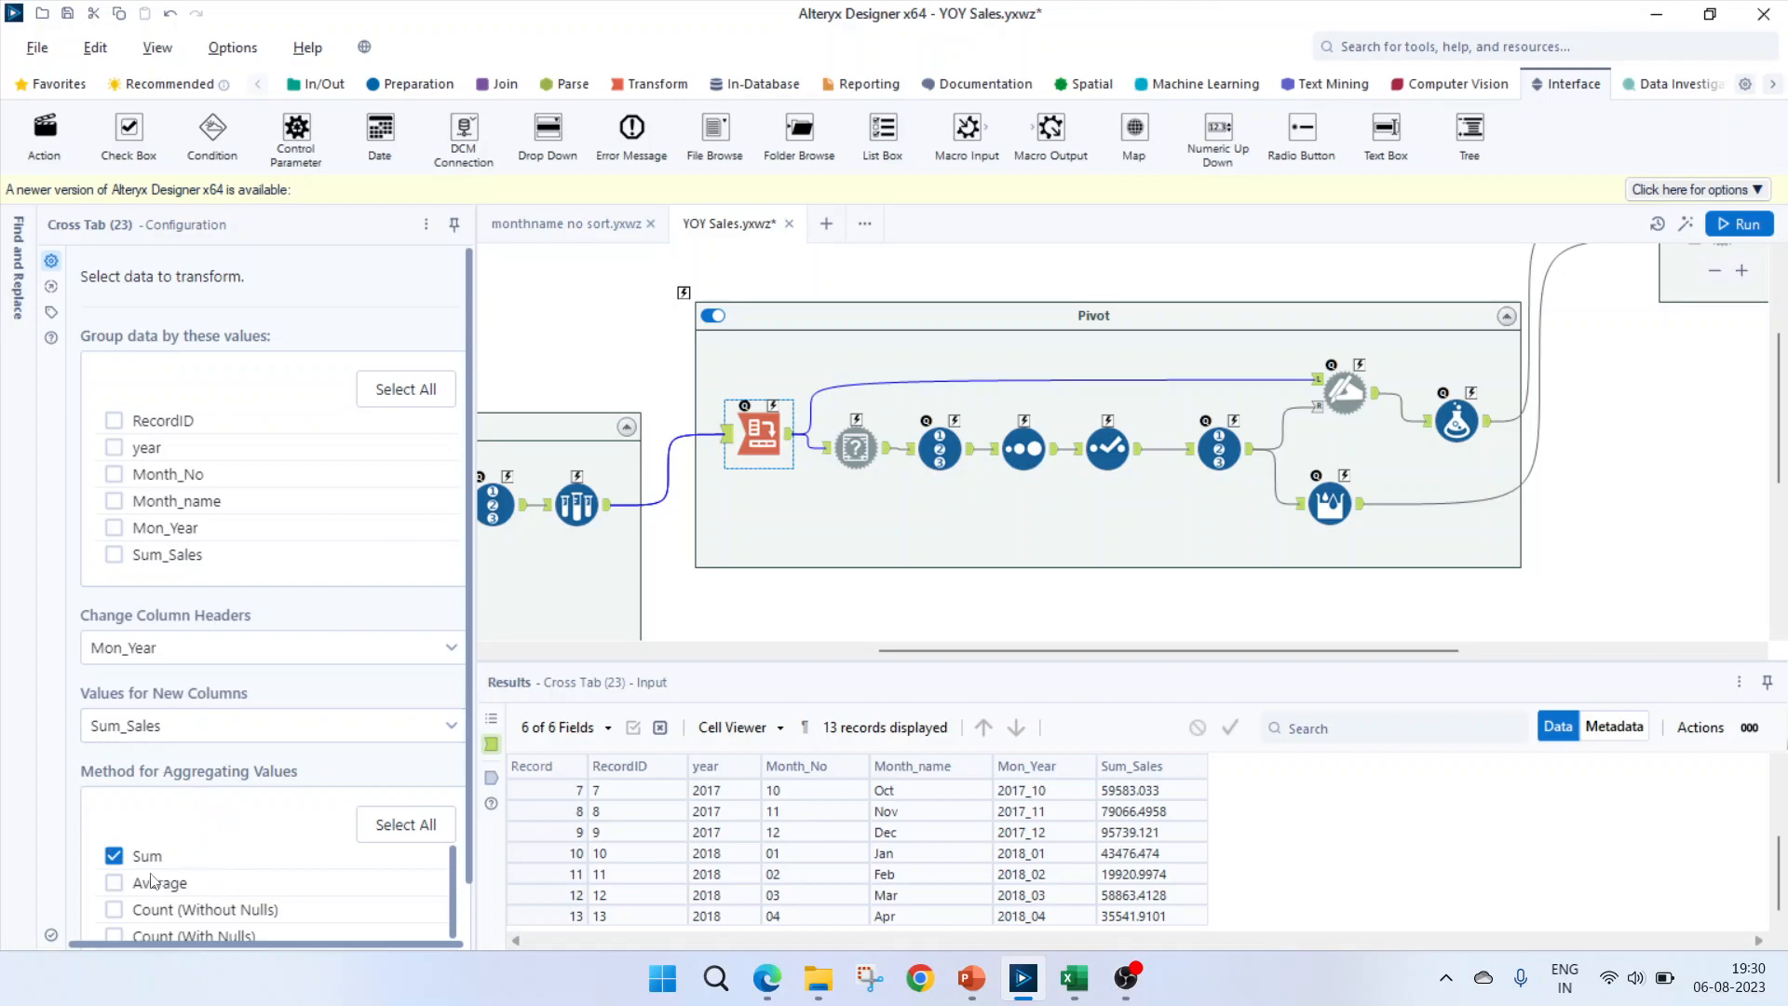
left_click(491, 777)
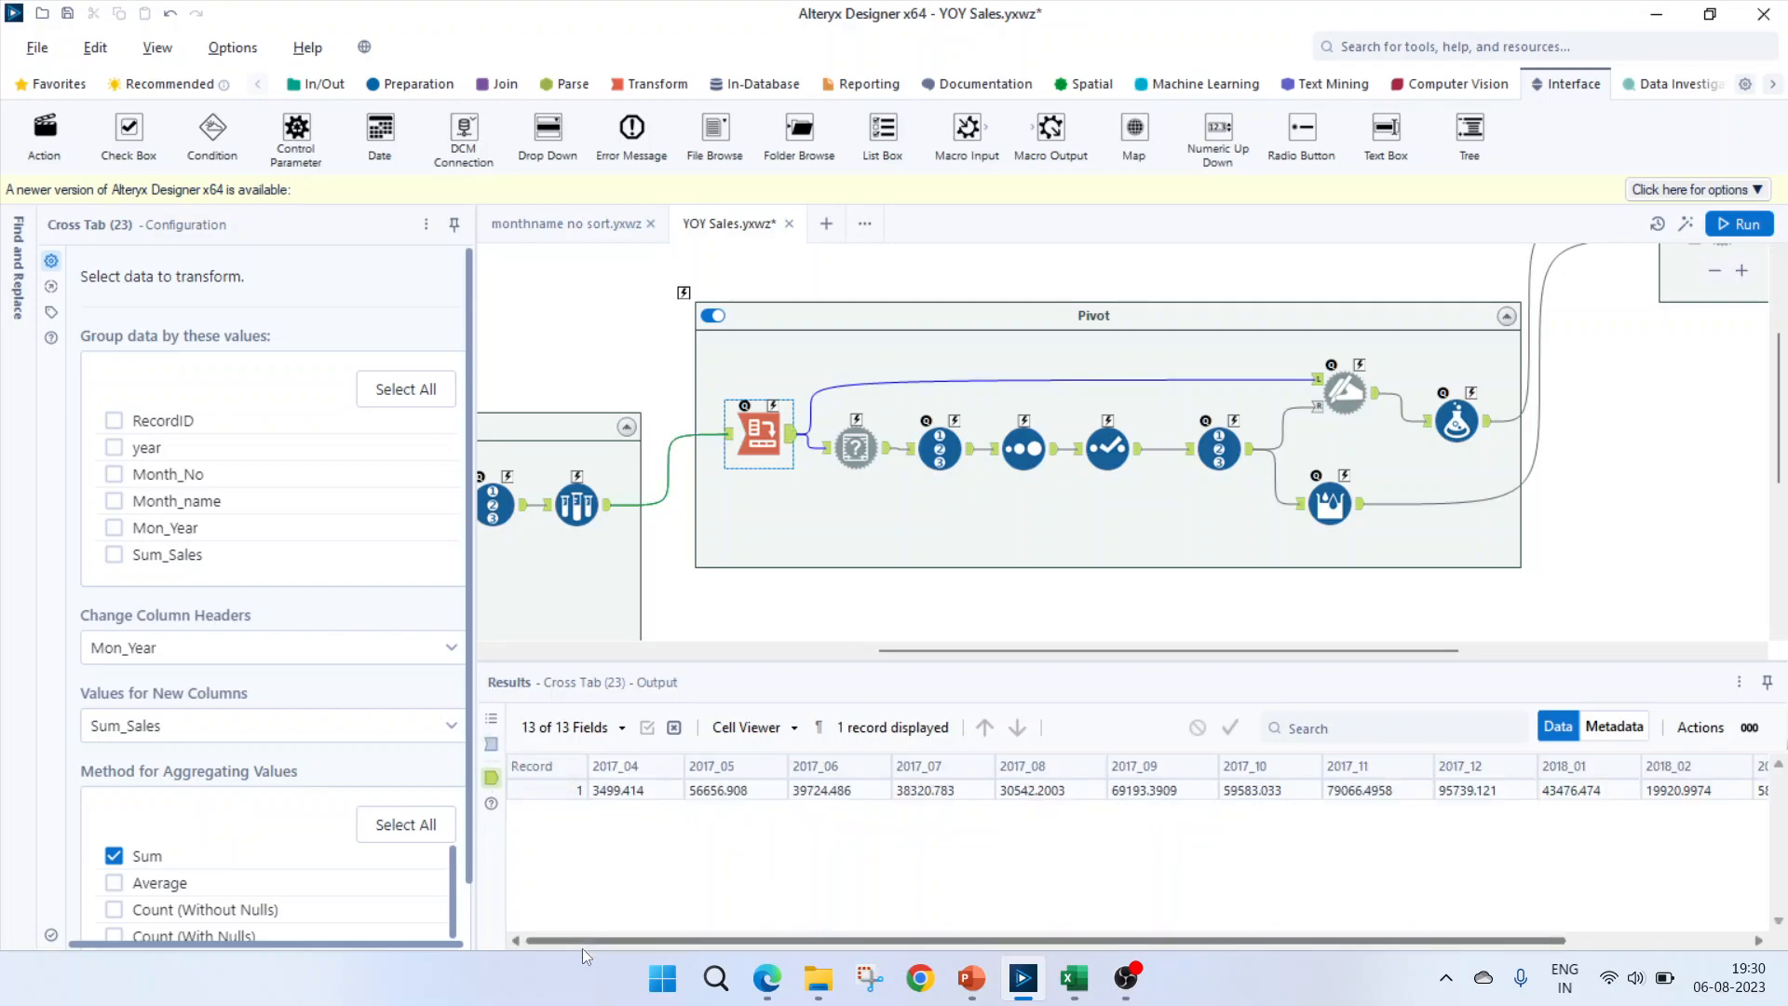
left_click_drag(589, 941, 1246, 1004)
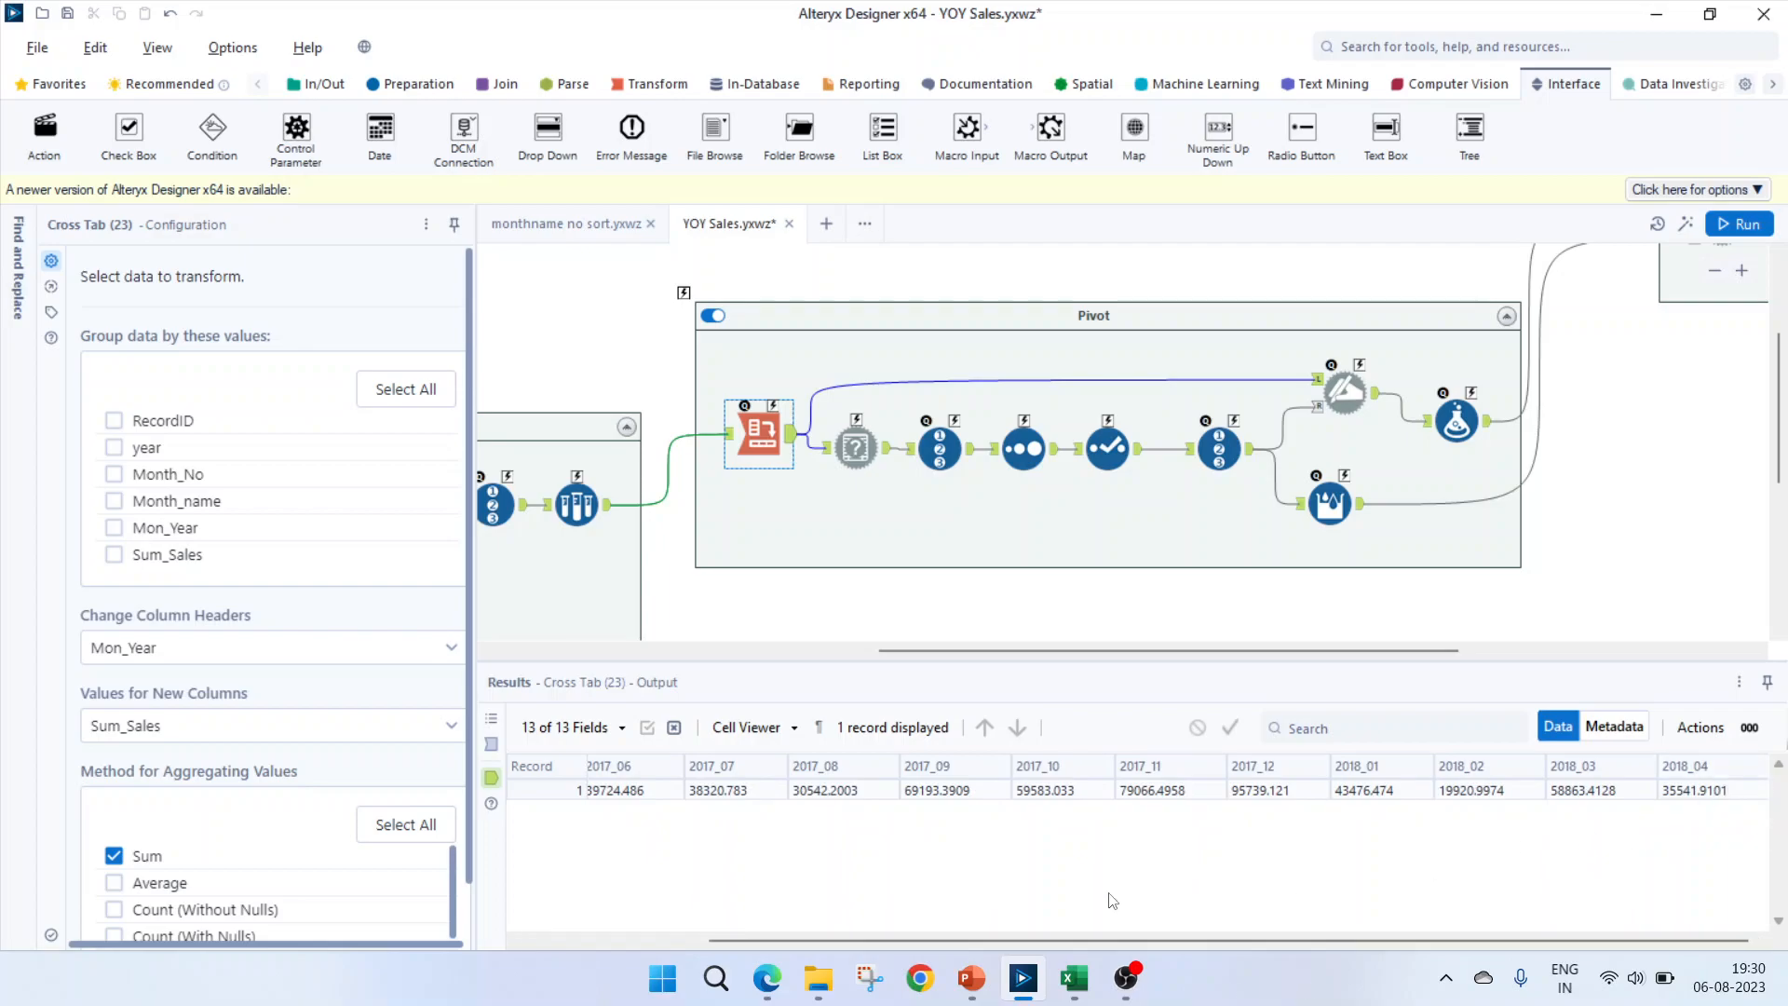
left_click(564, 941)
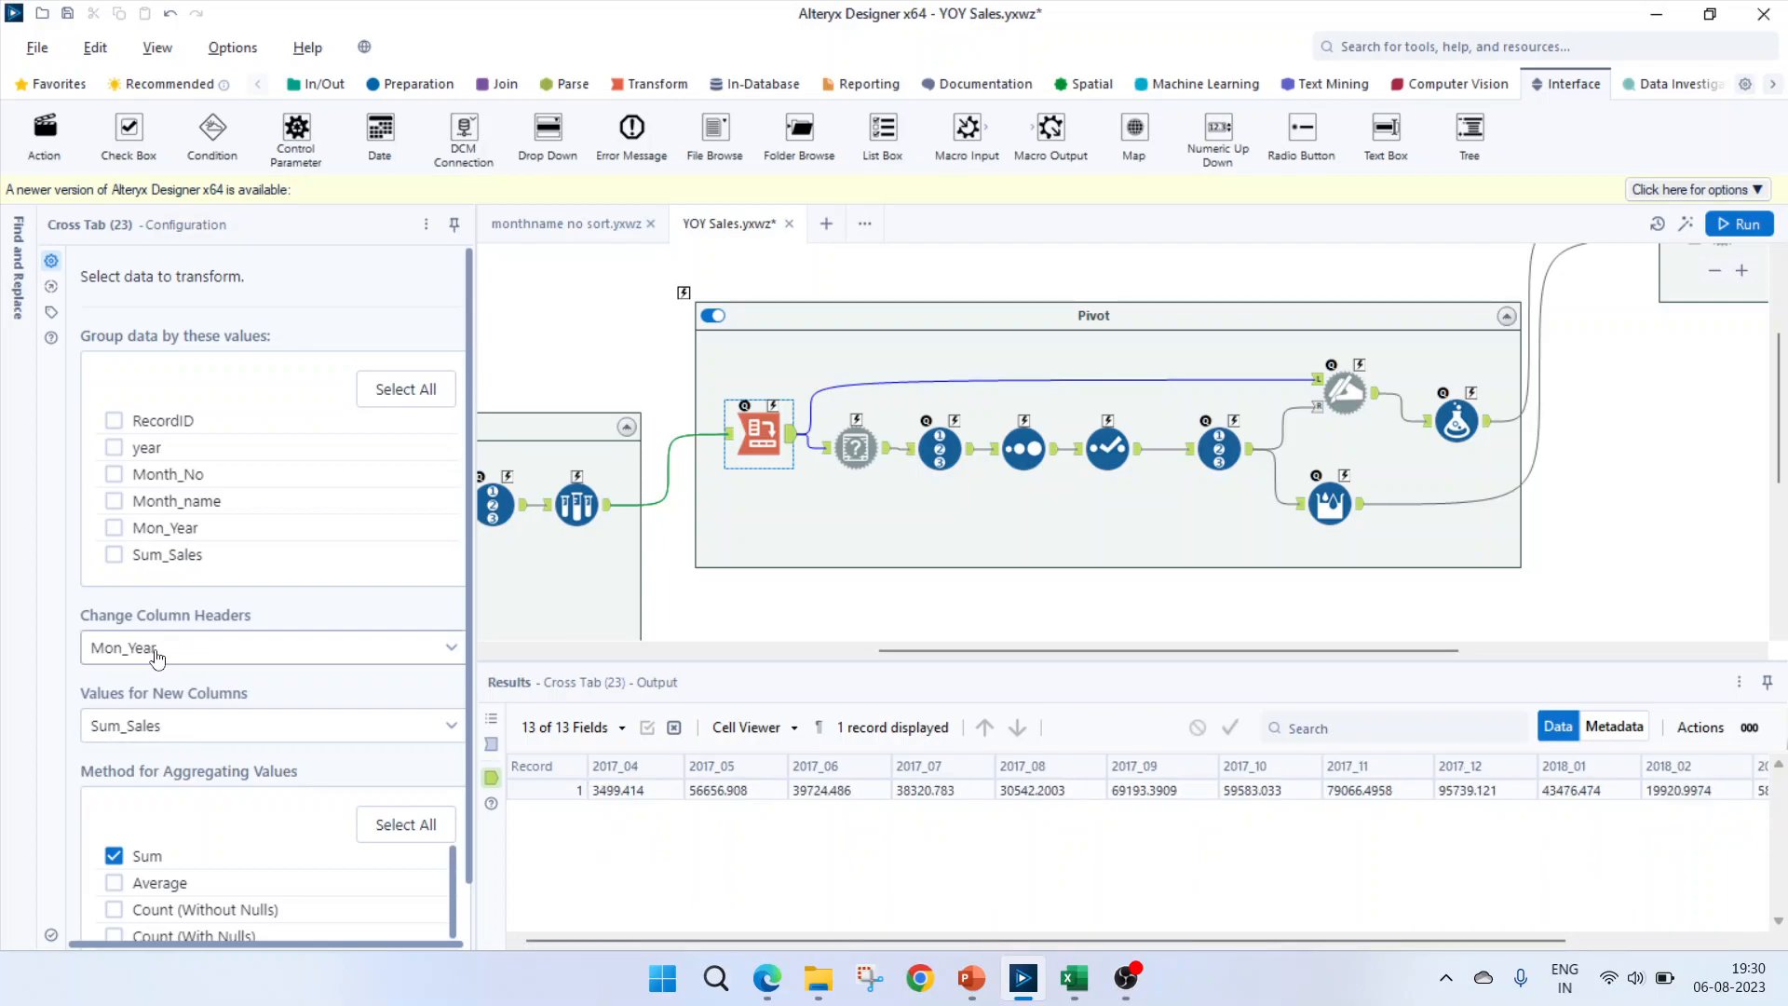
- Switch to output.pdf in Microsoft Edge, check the month-name headers in the Sales Report, and return to Alteryx Designer
left_click(764, 985)
double_click(201, 329)
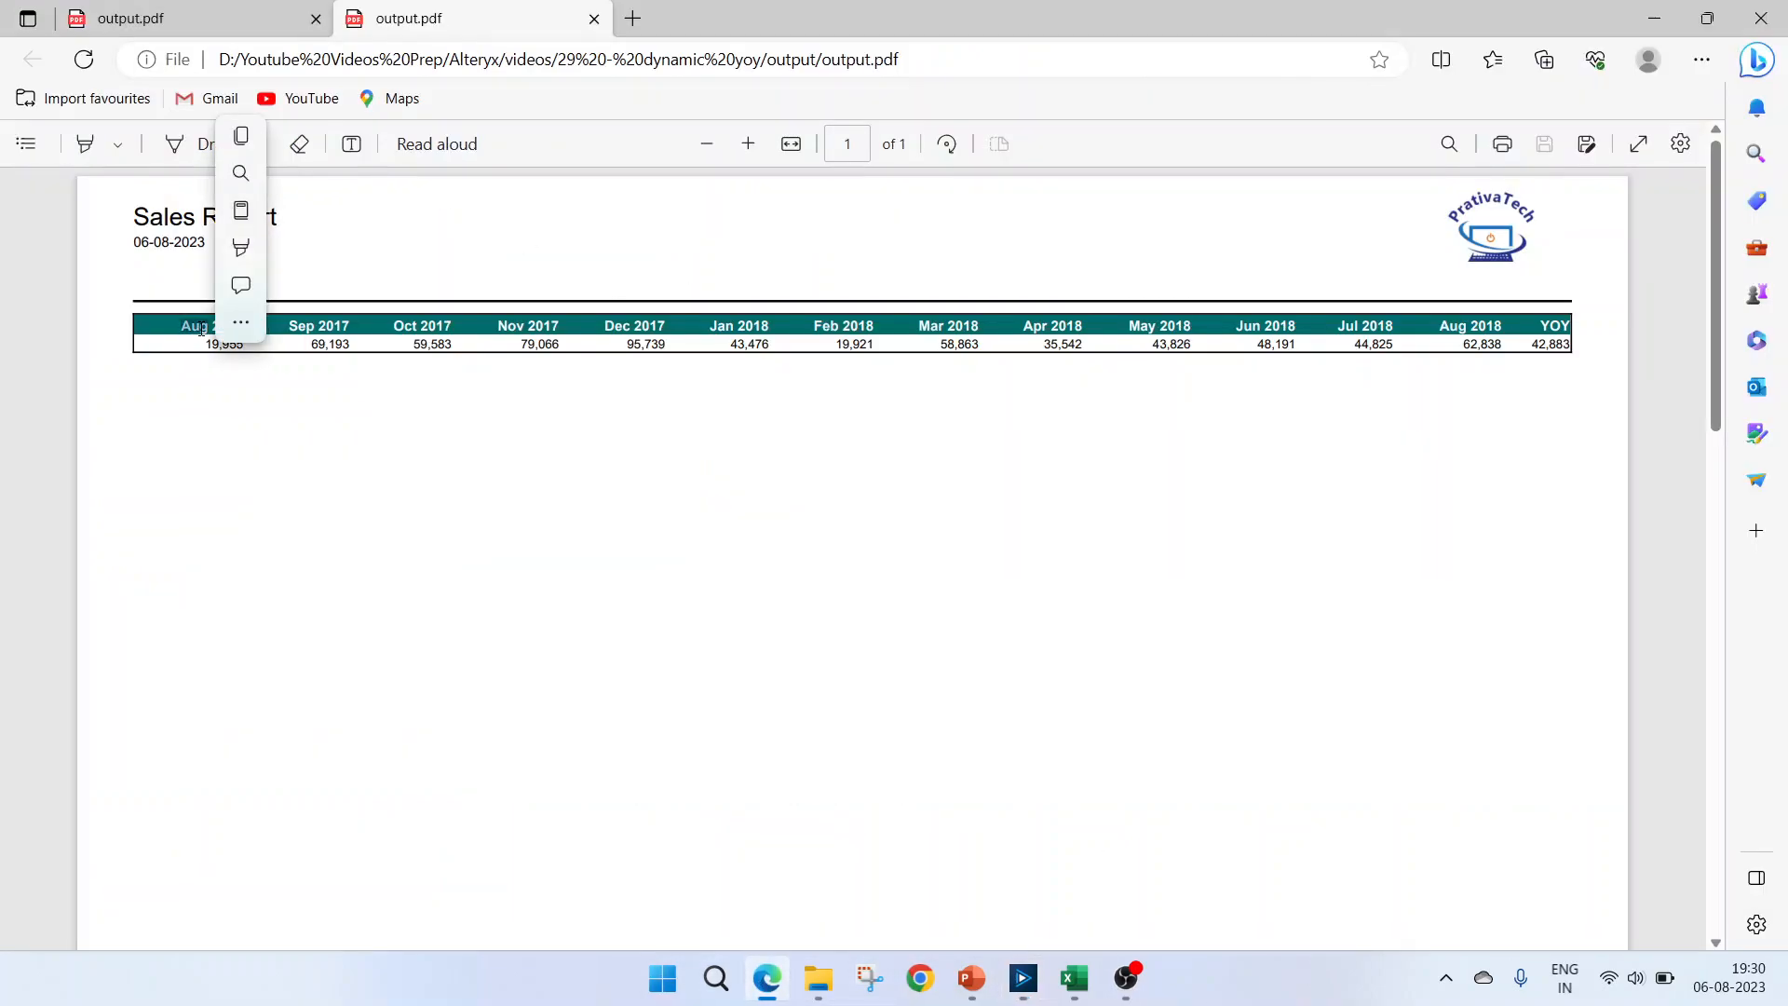
left_click(767, 983)
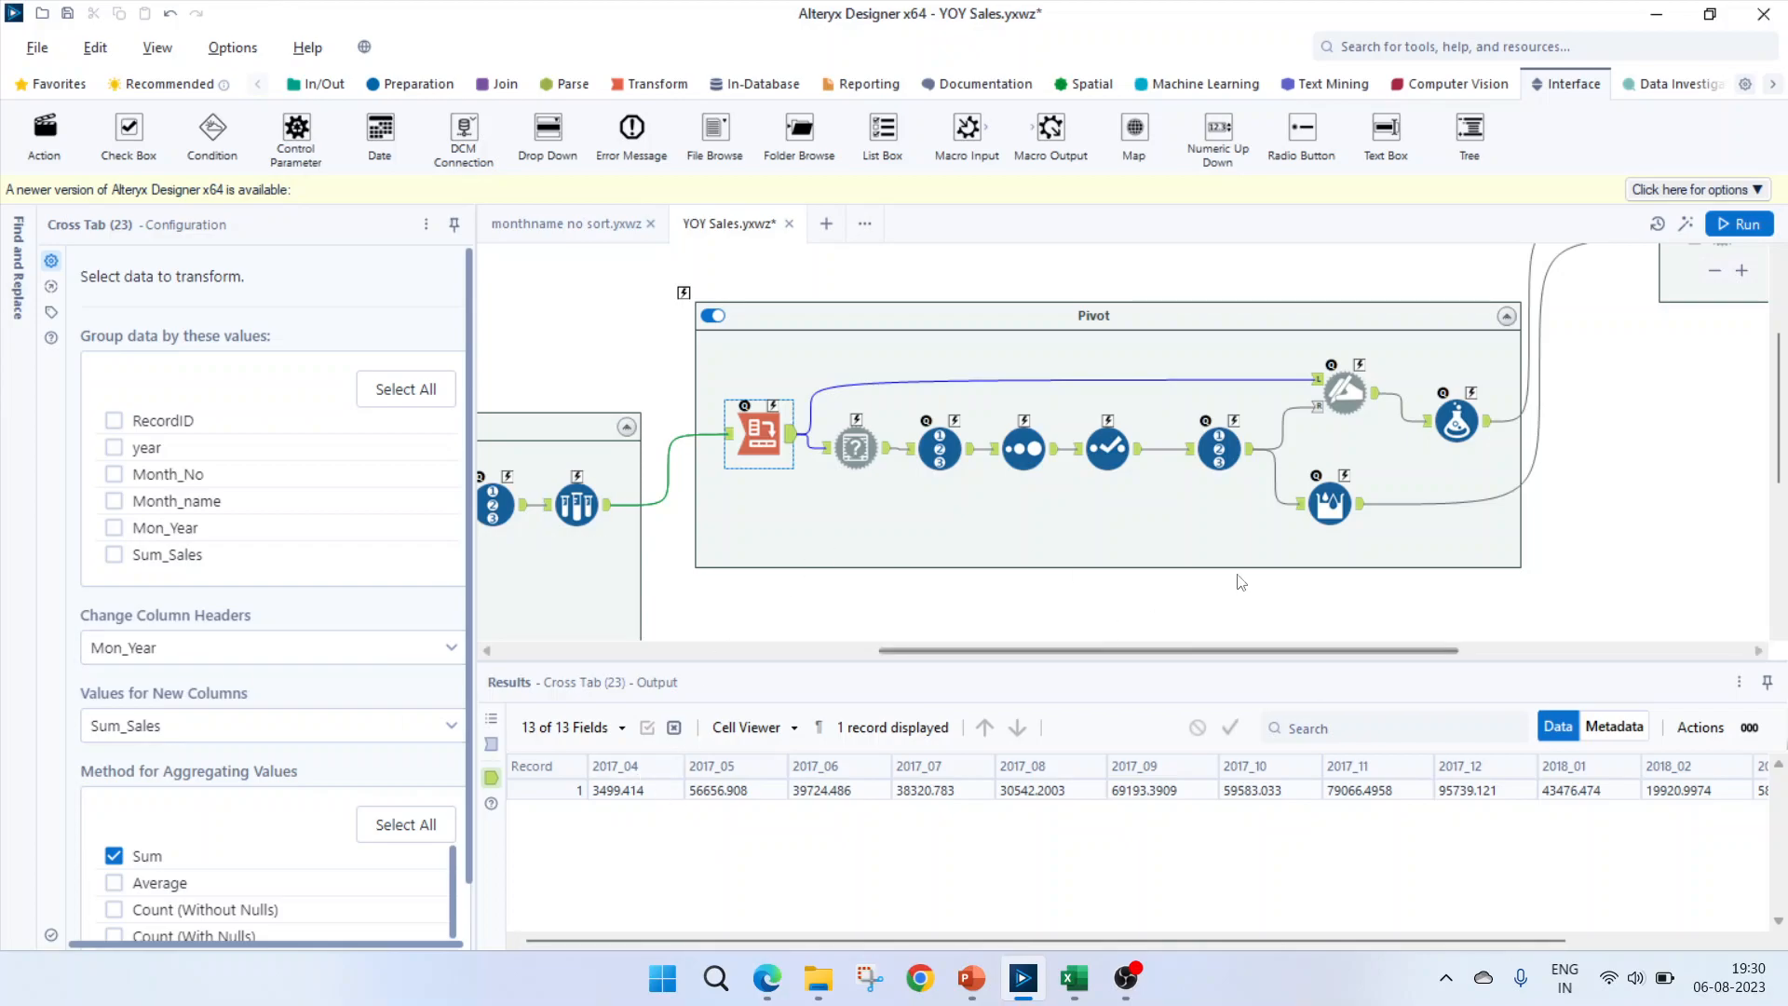
- Open the monthname no sort.yxwz workflow and examine the column order its Cross Tab tool produces with Mon_Name_Year as headers
left_click_drag(1339, 652, 1435, 649)
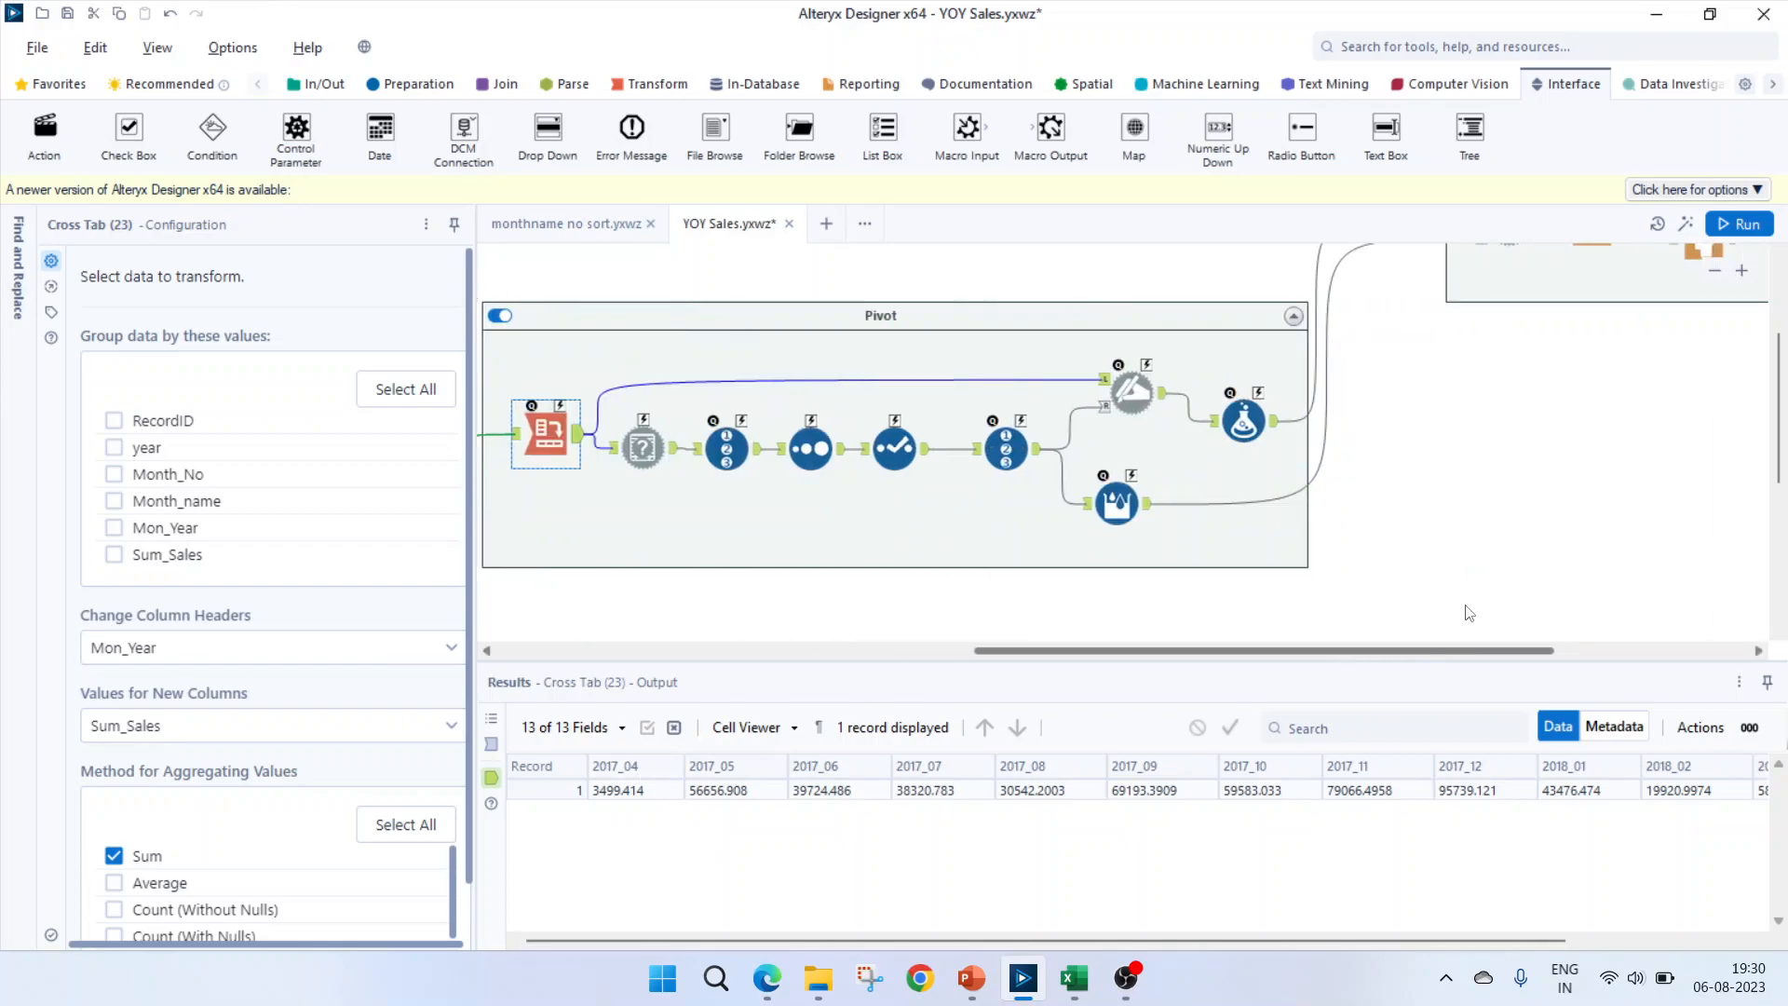
scroll(1473, 592, "up", 3)
scroll(1464, 591, "down", 2)
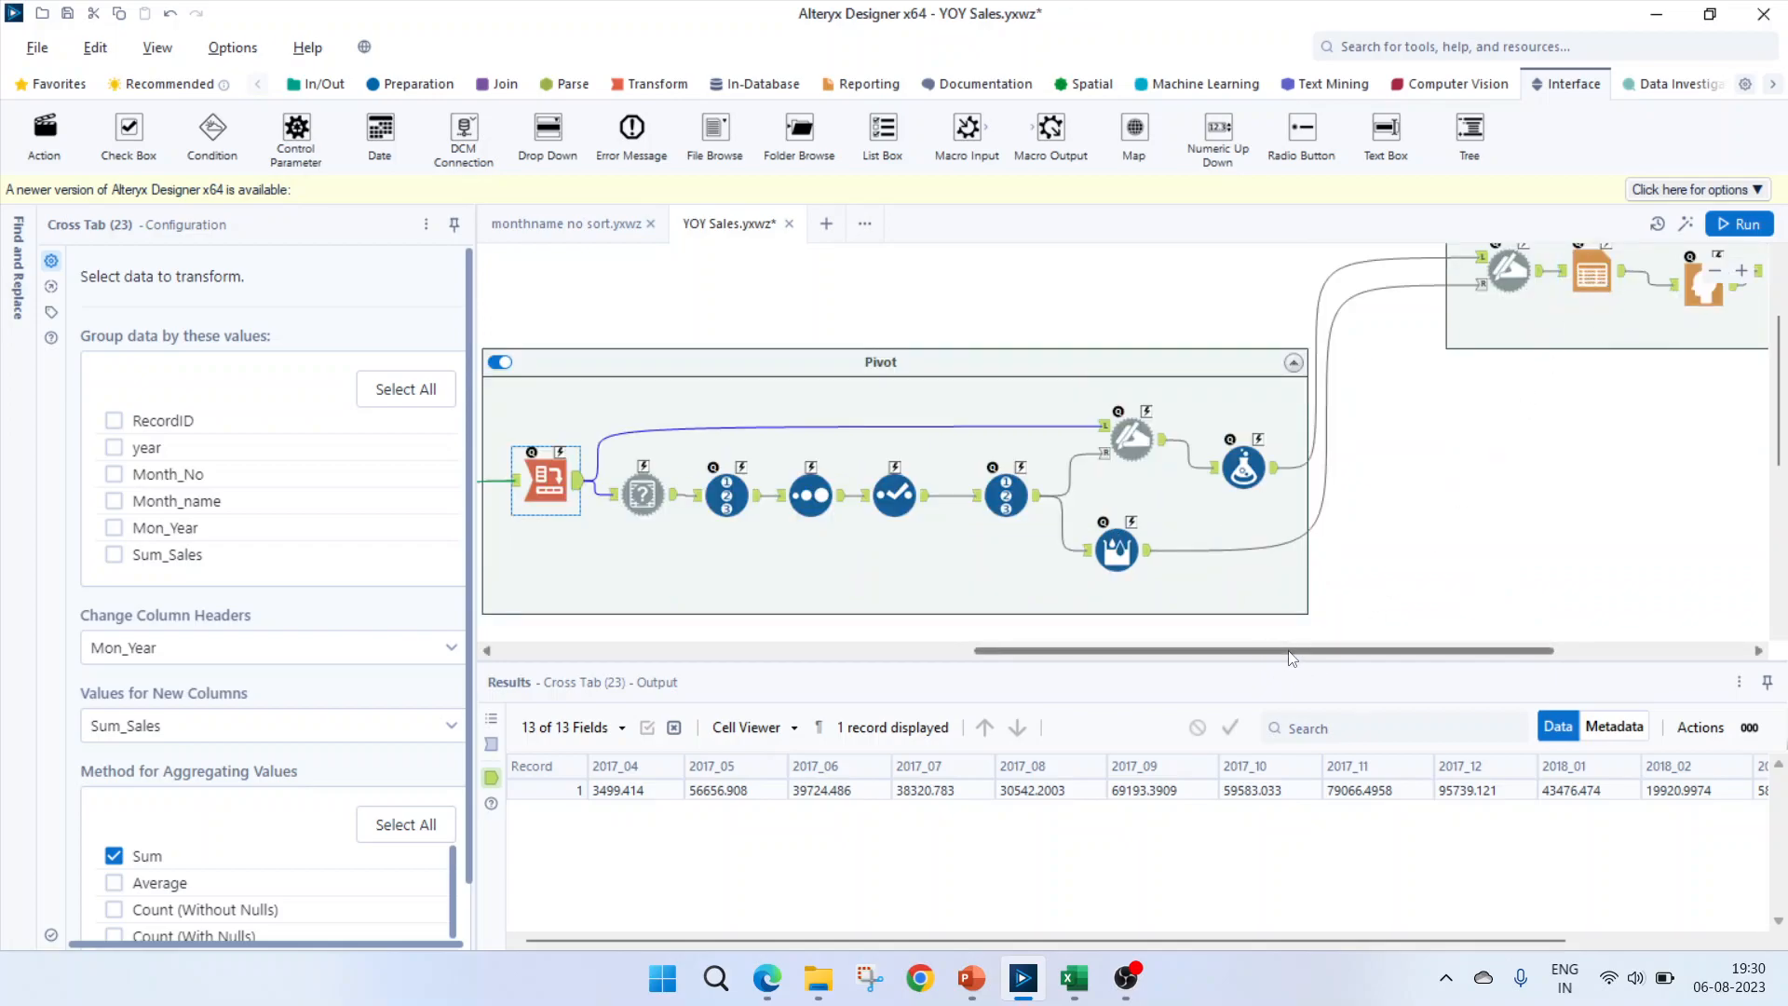
left_click_drag(1290, 656, 1271, 657)
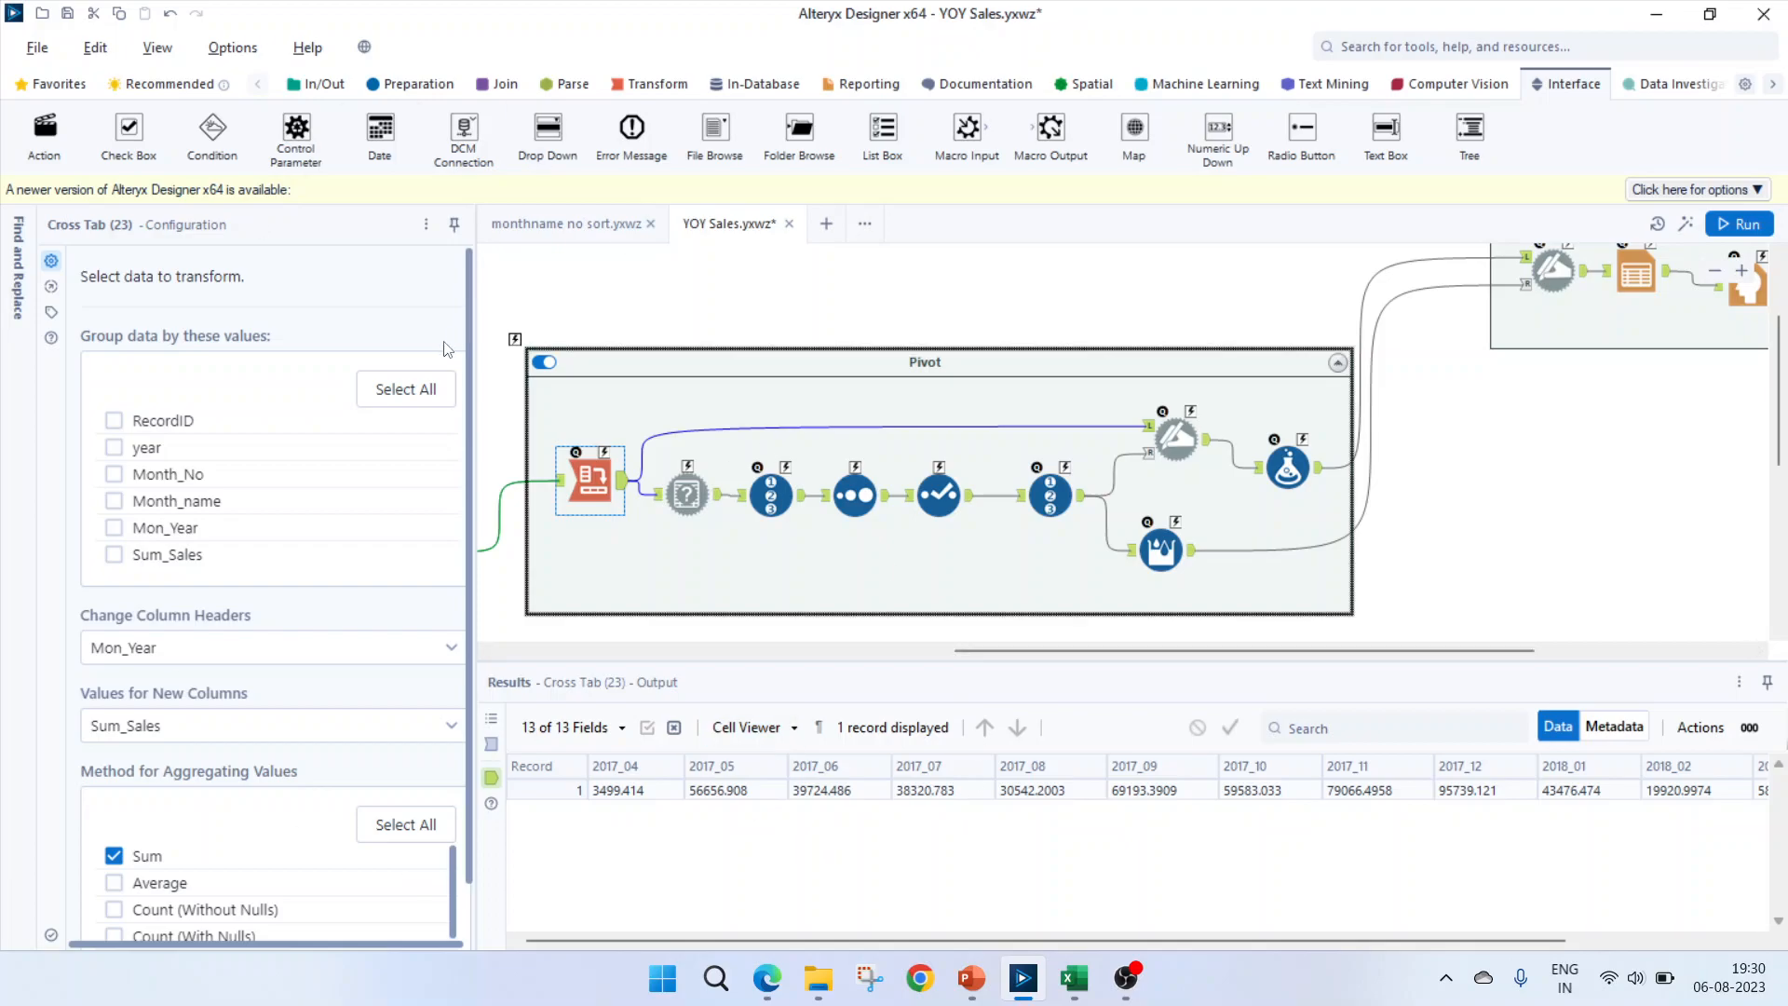
left_click(568, 224)
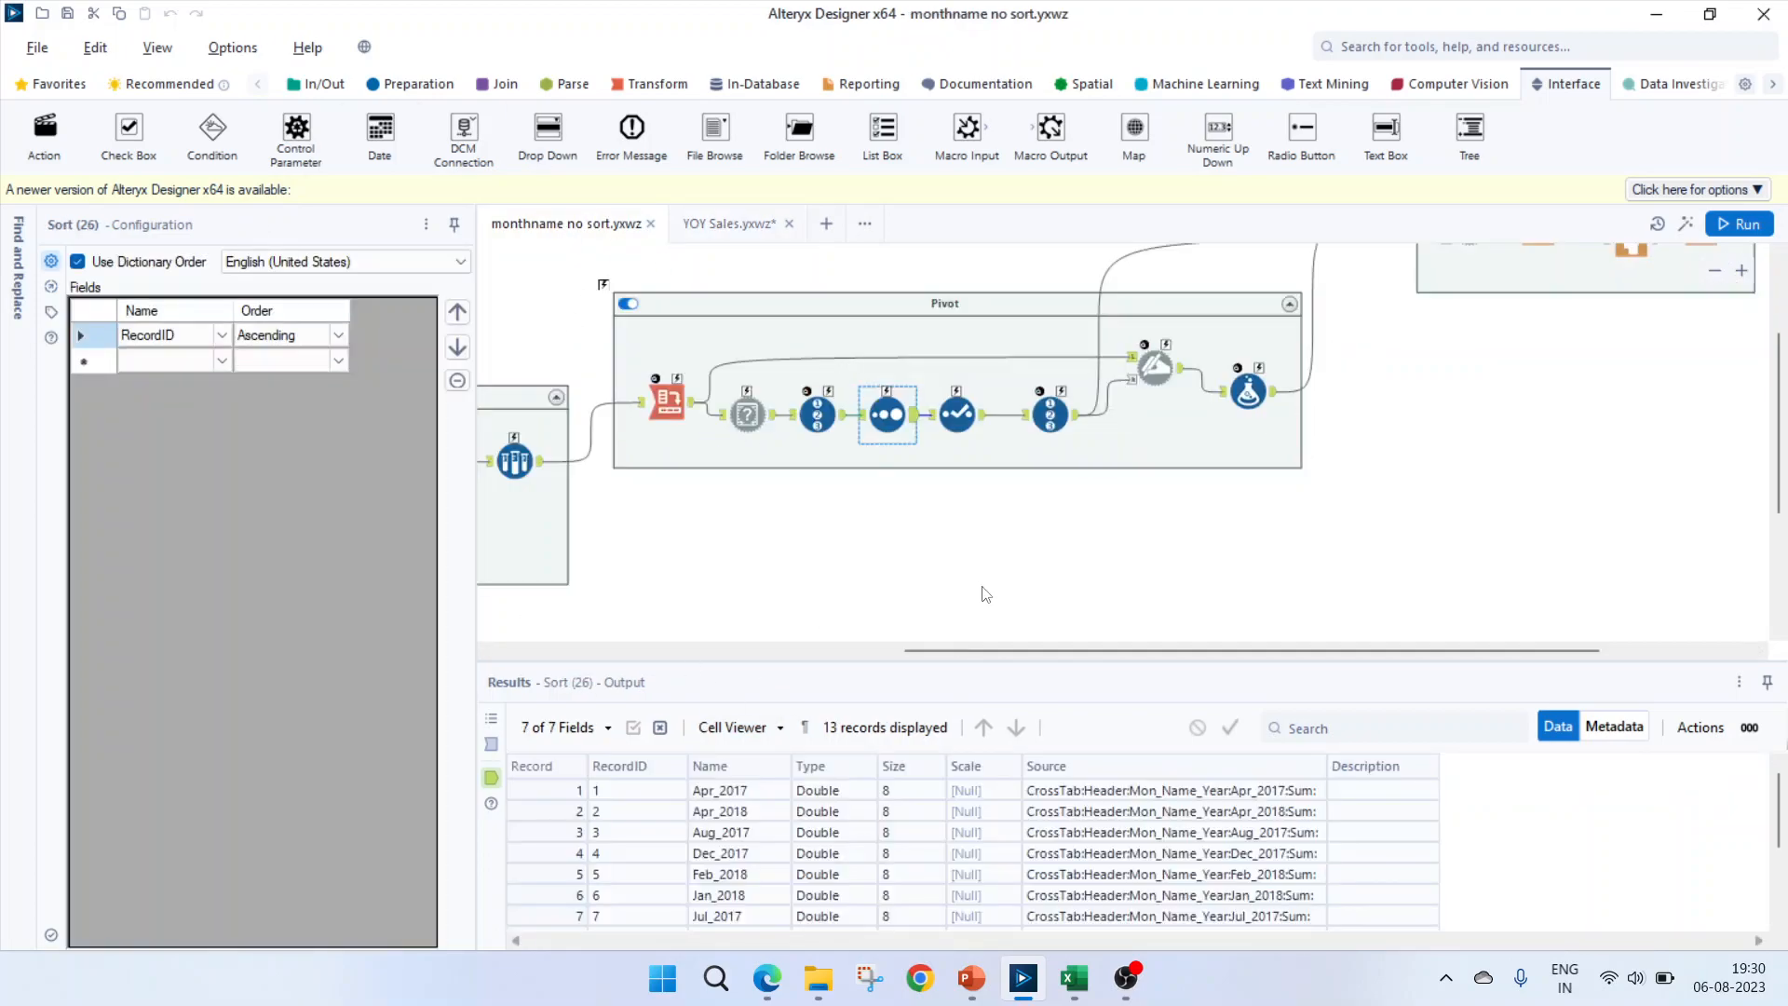
left_click(678, 391)
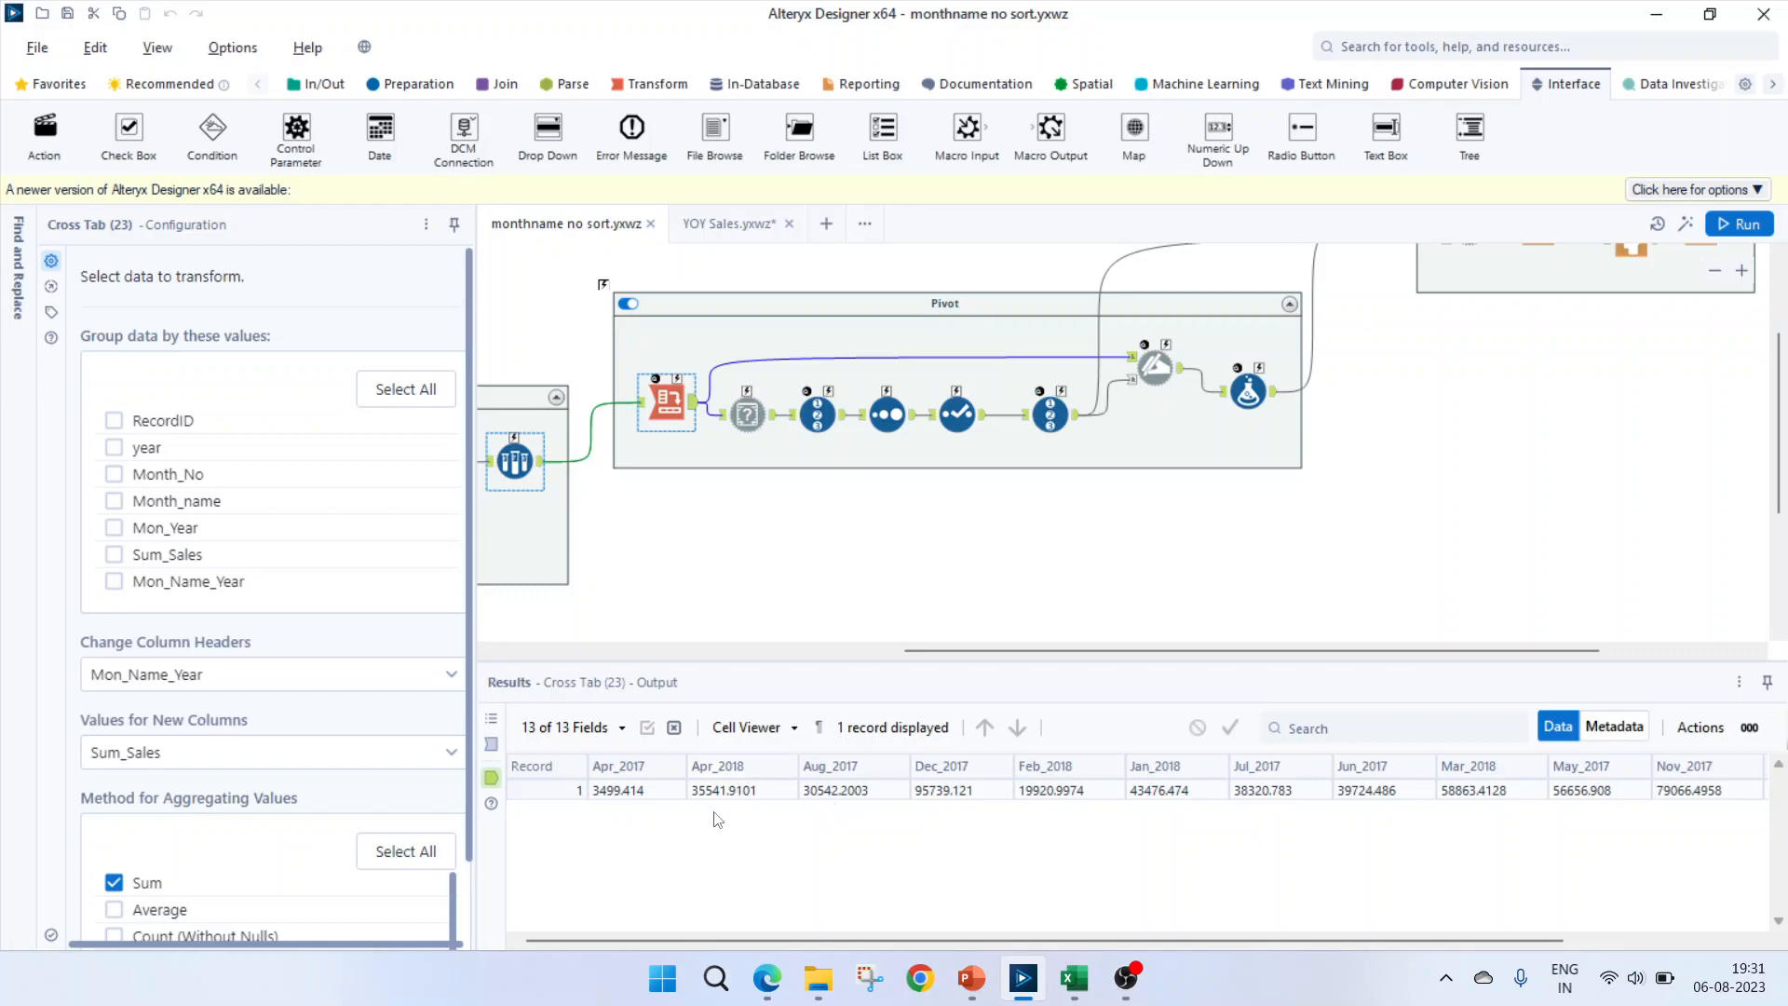
left_click_drag(668, 939, 853, 939)
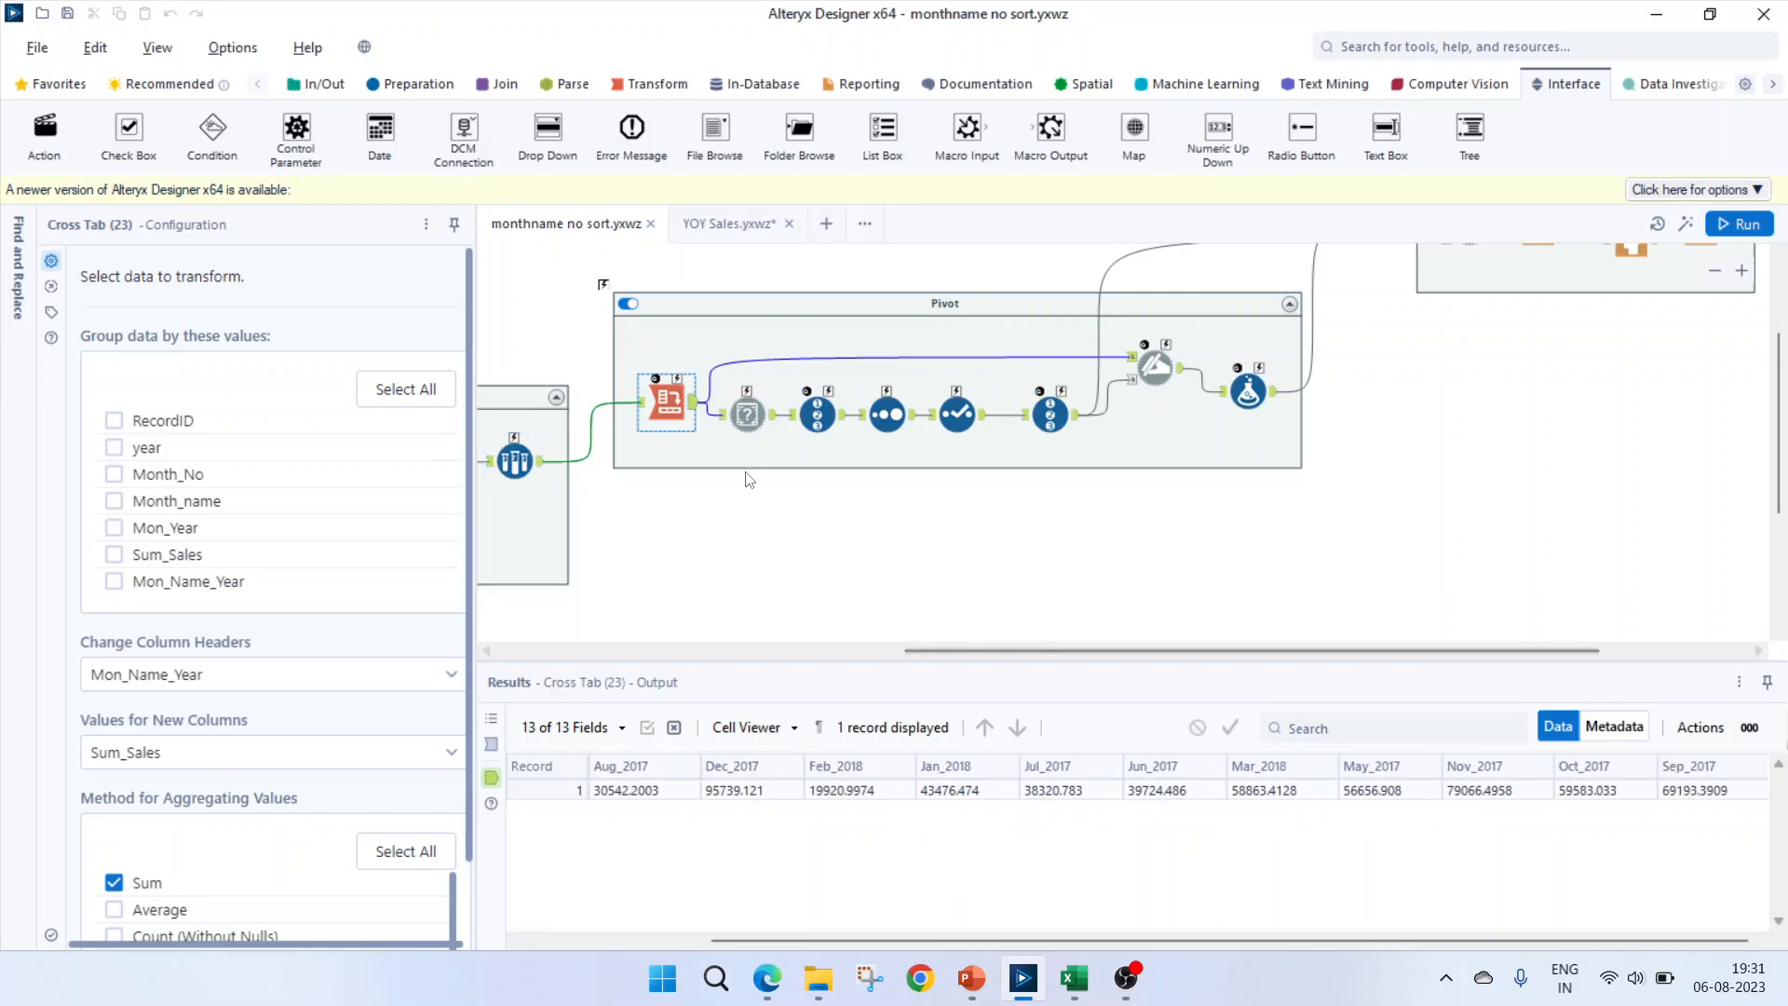
- Return to the YOY Sales.yxwz workflow and compare the Field Info tool's output with the Cross Tab tool's output columns
left_click(724, 225)
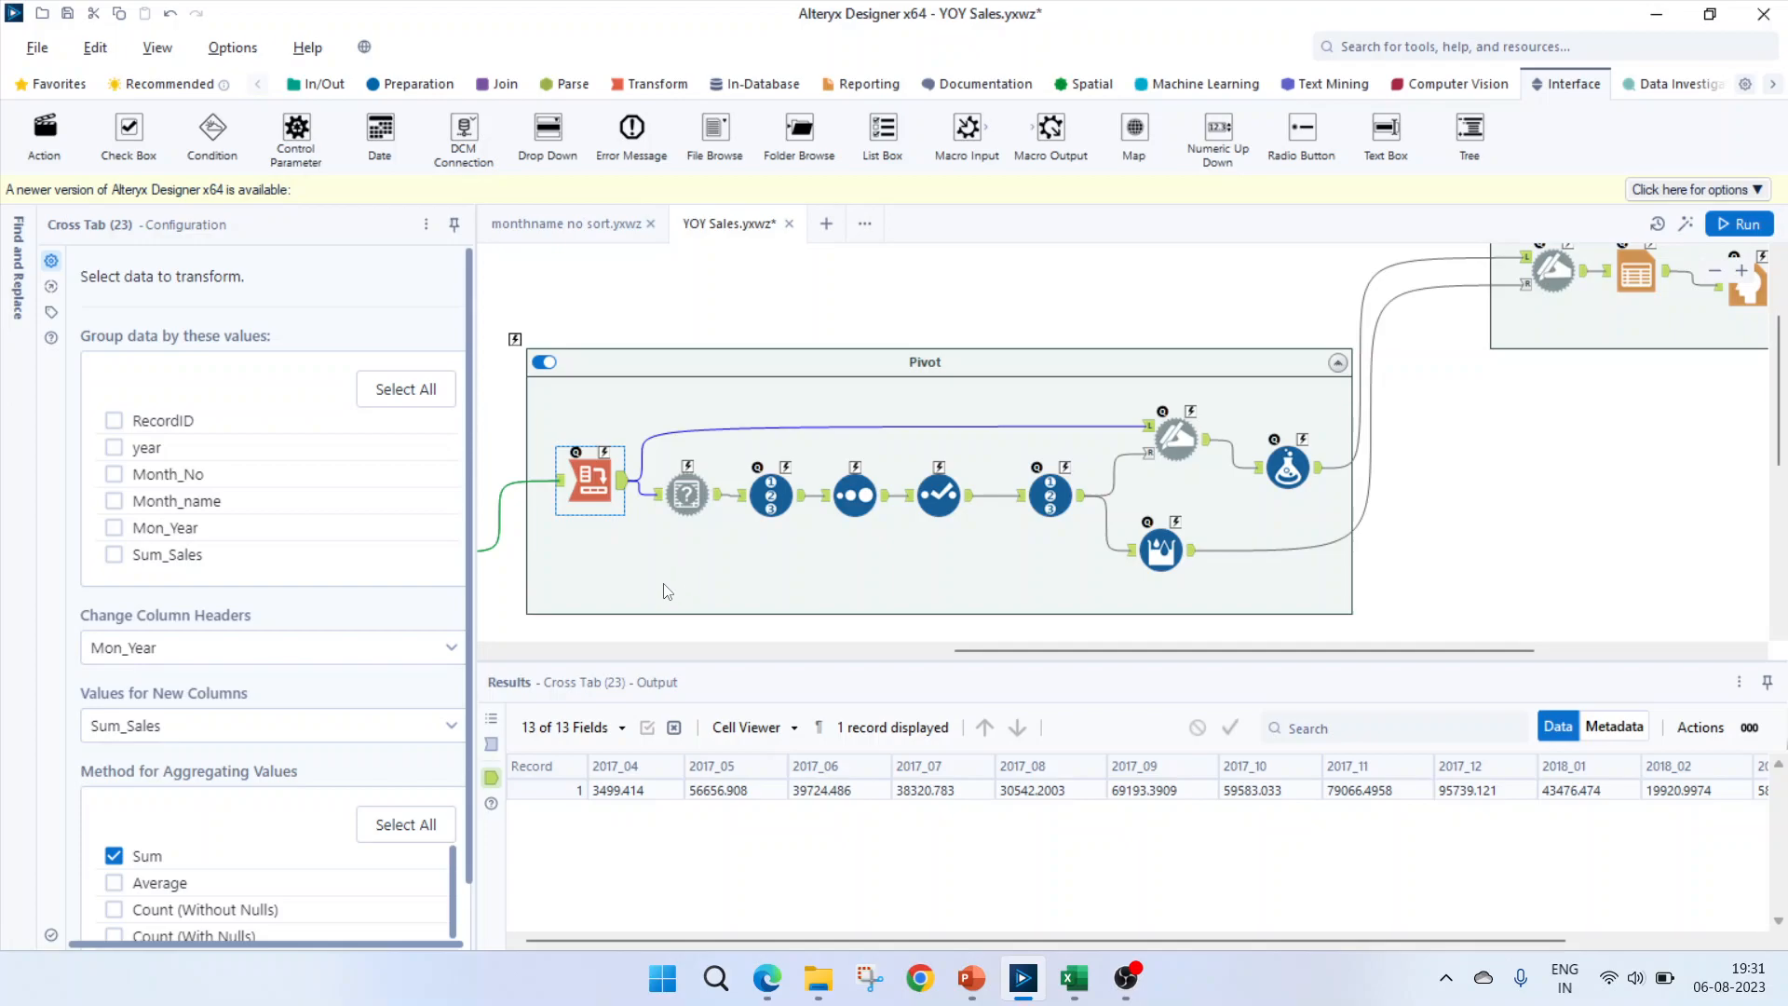
left_click(687, 500)
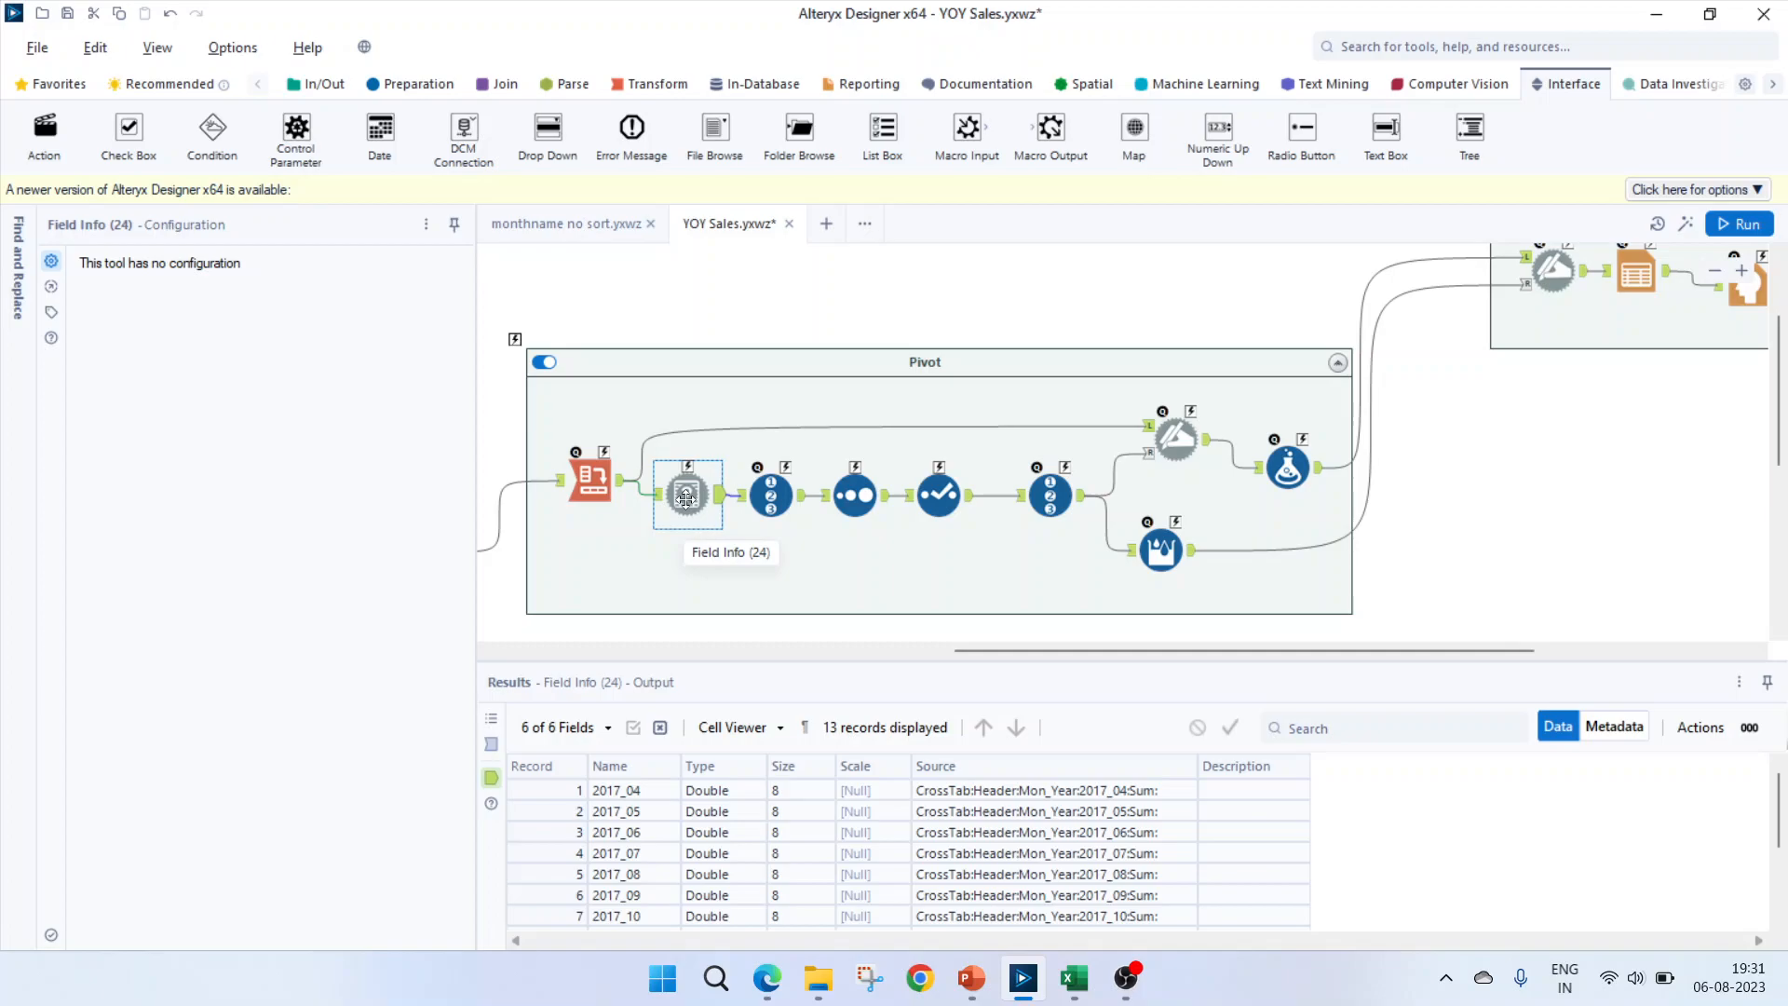
left_click(591, 484)
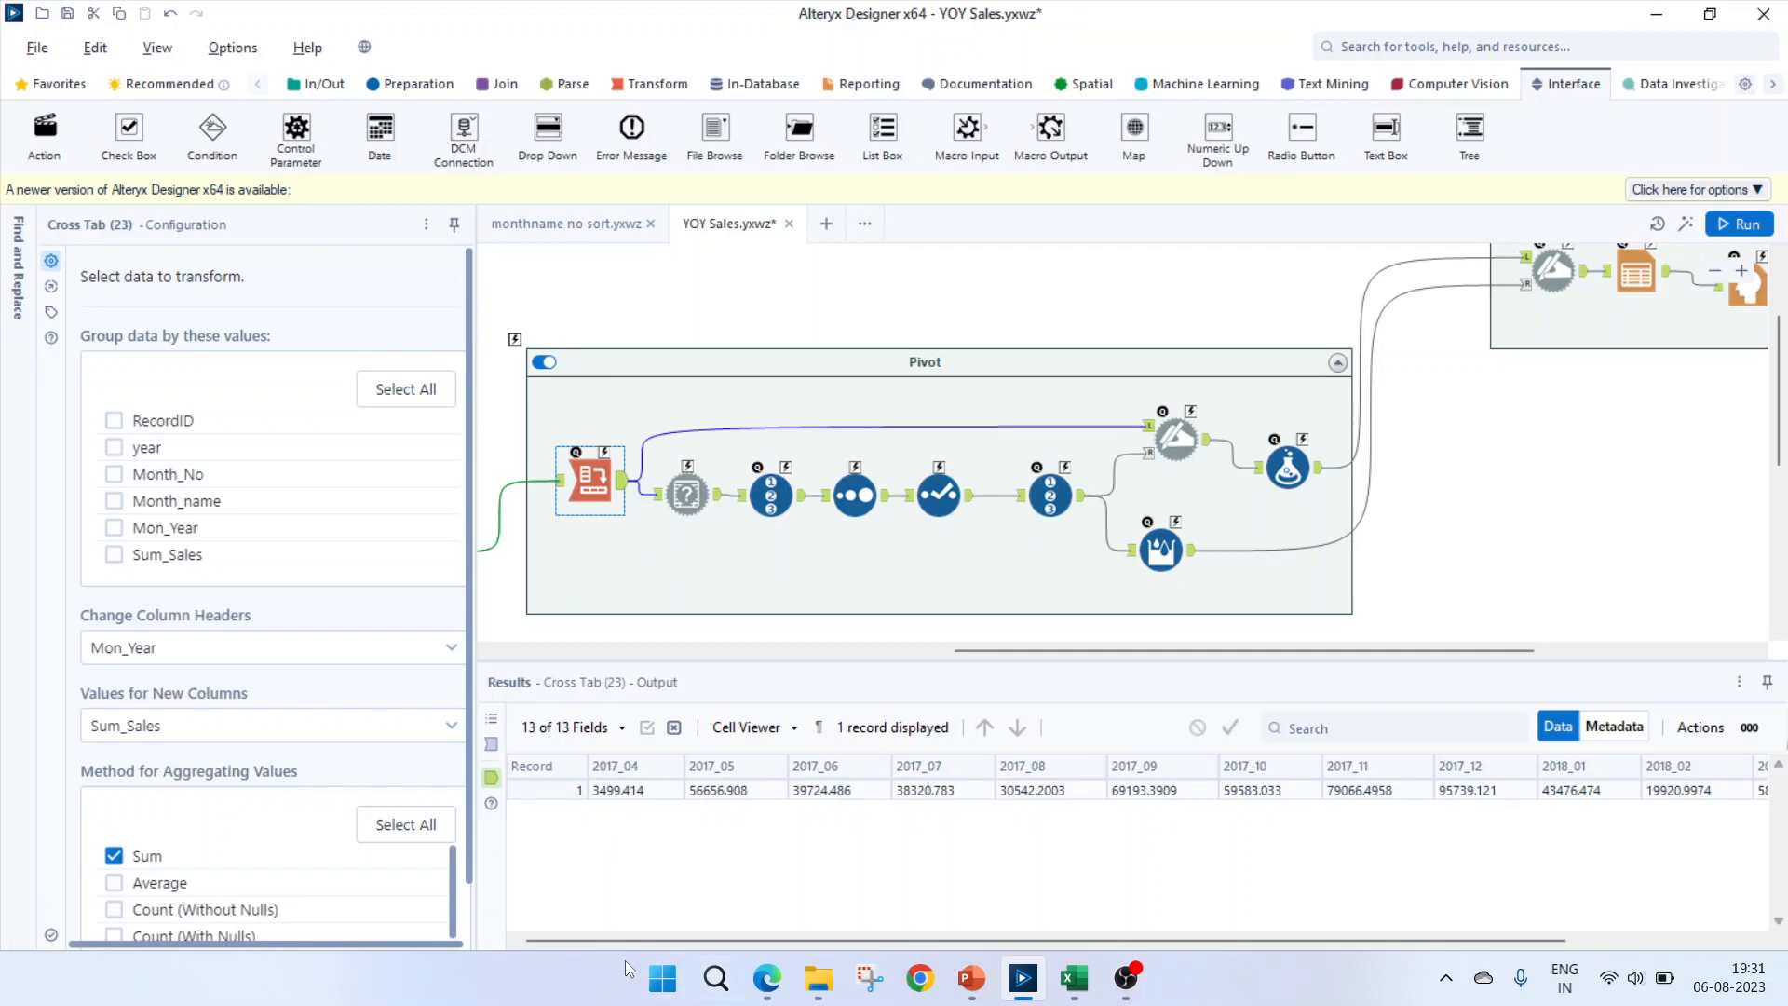
mouse_move(612, 940)
left_mouse_down()
mouse_move(794, 939)
mouse_move(599, 938)
left_mouse_up()
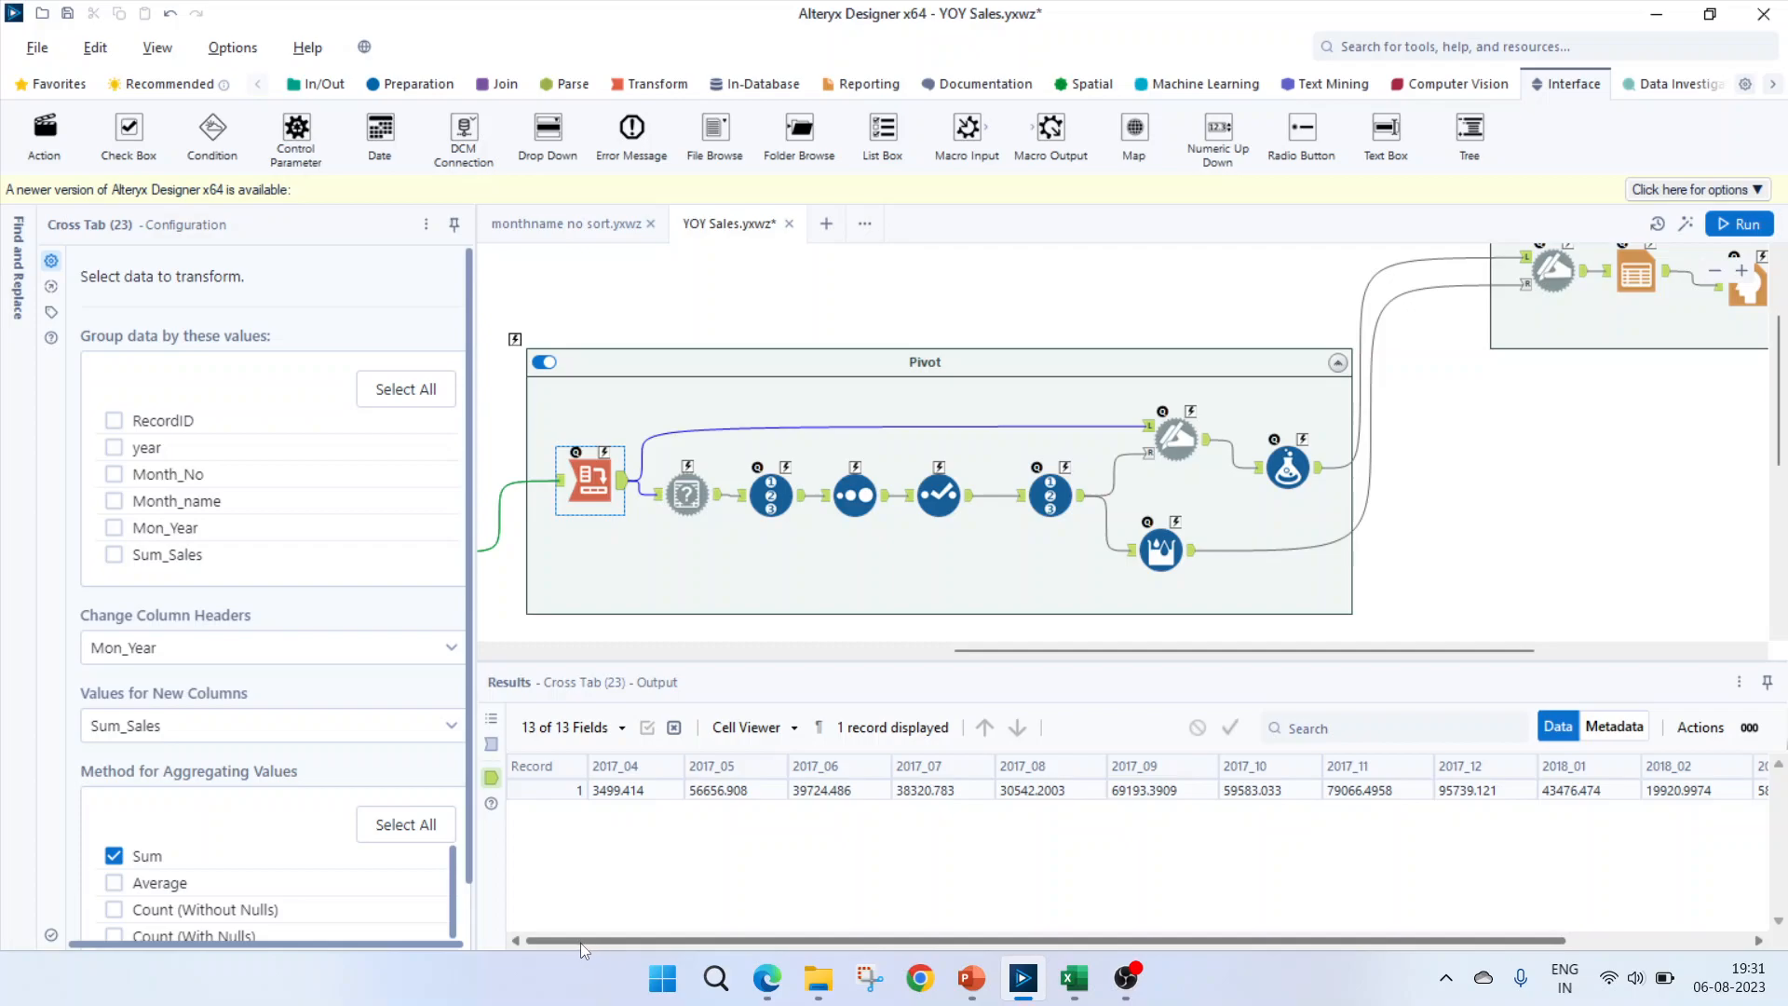
- Inspect the Name values in the Field Info tool's output from the first to the last record
left_click(677, 508)
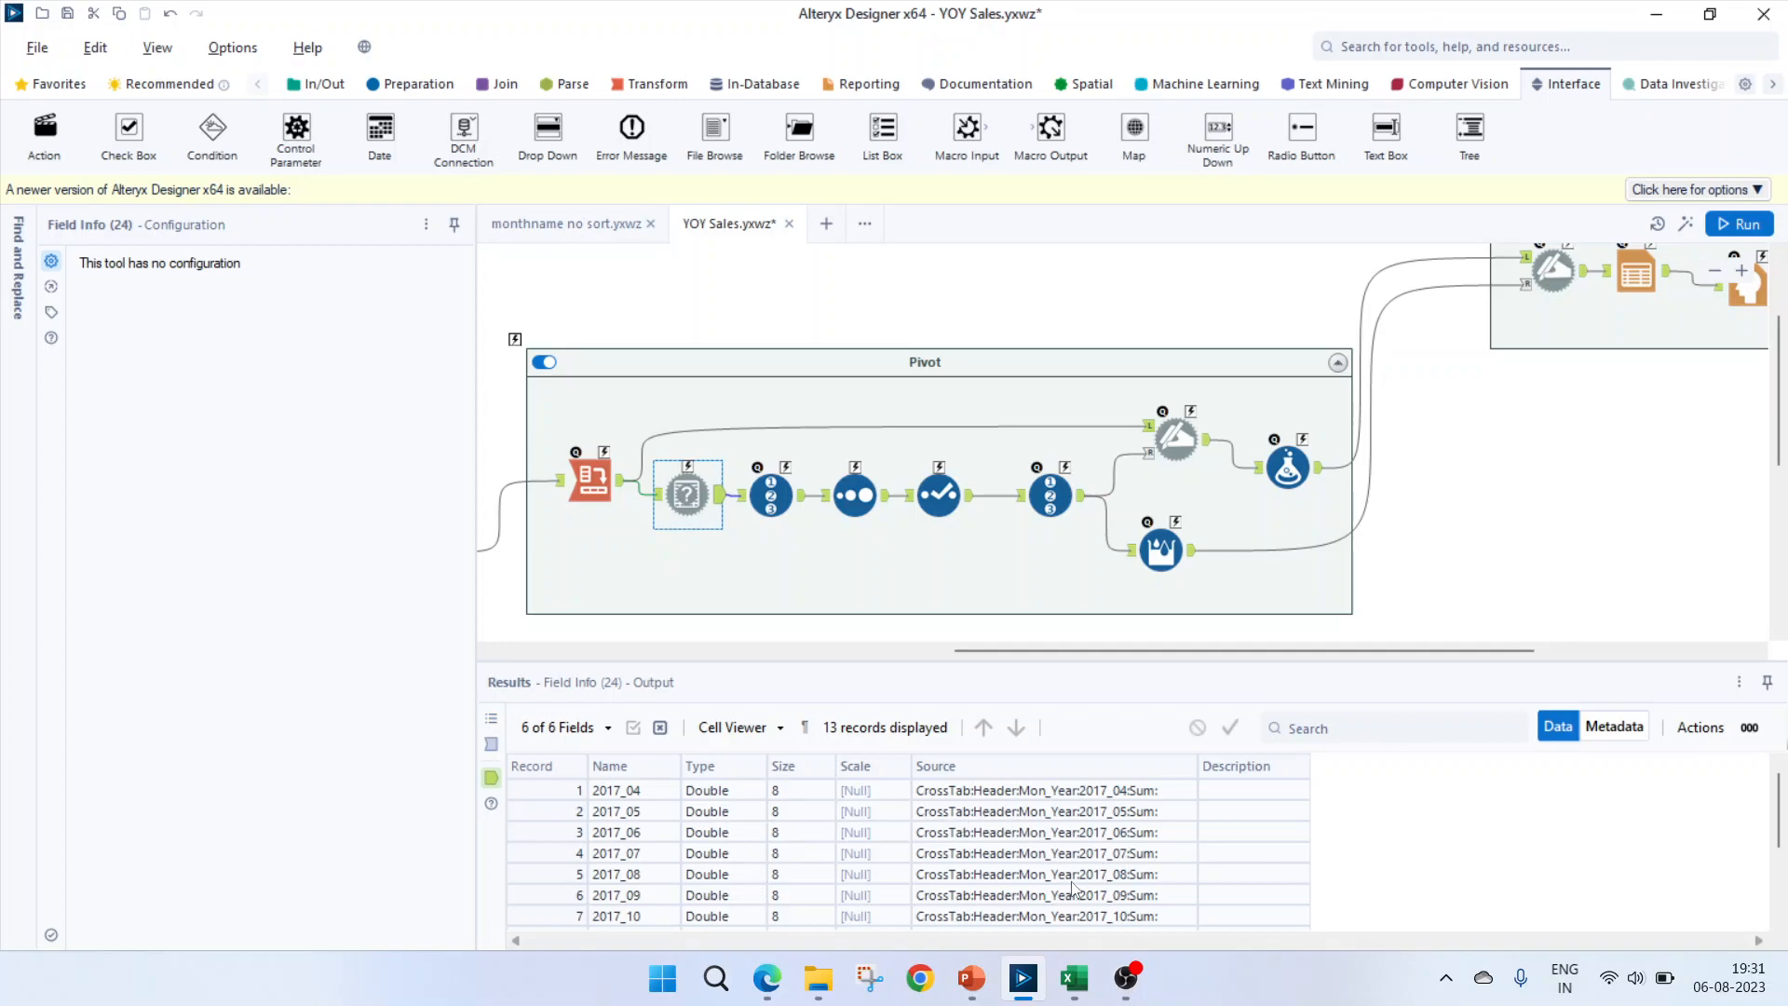
left_click(640, 796)
scroll(652, 861, "down", 2)
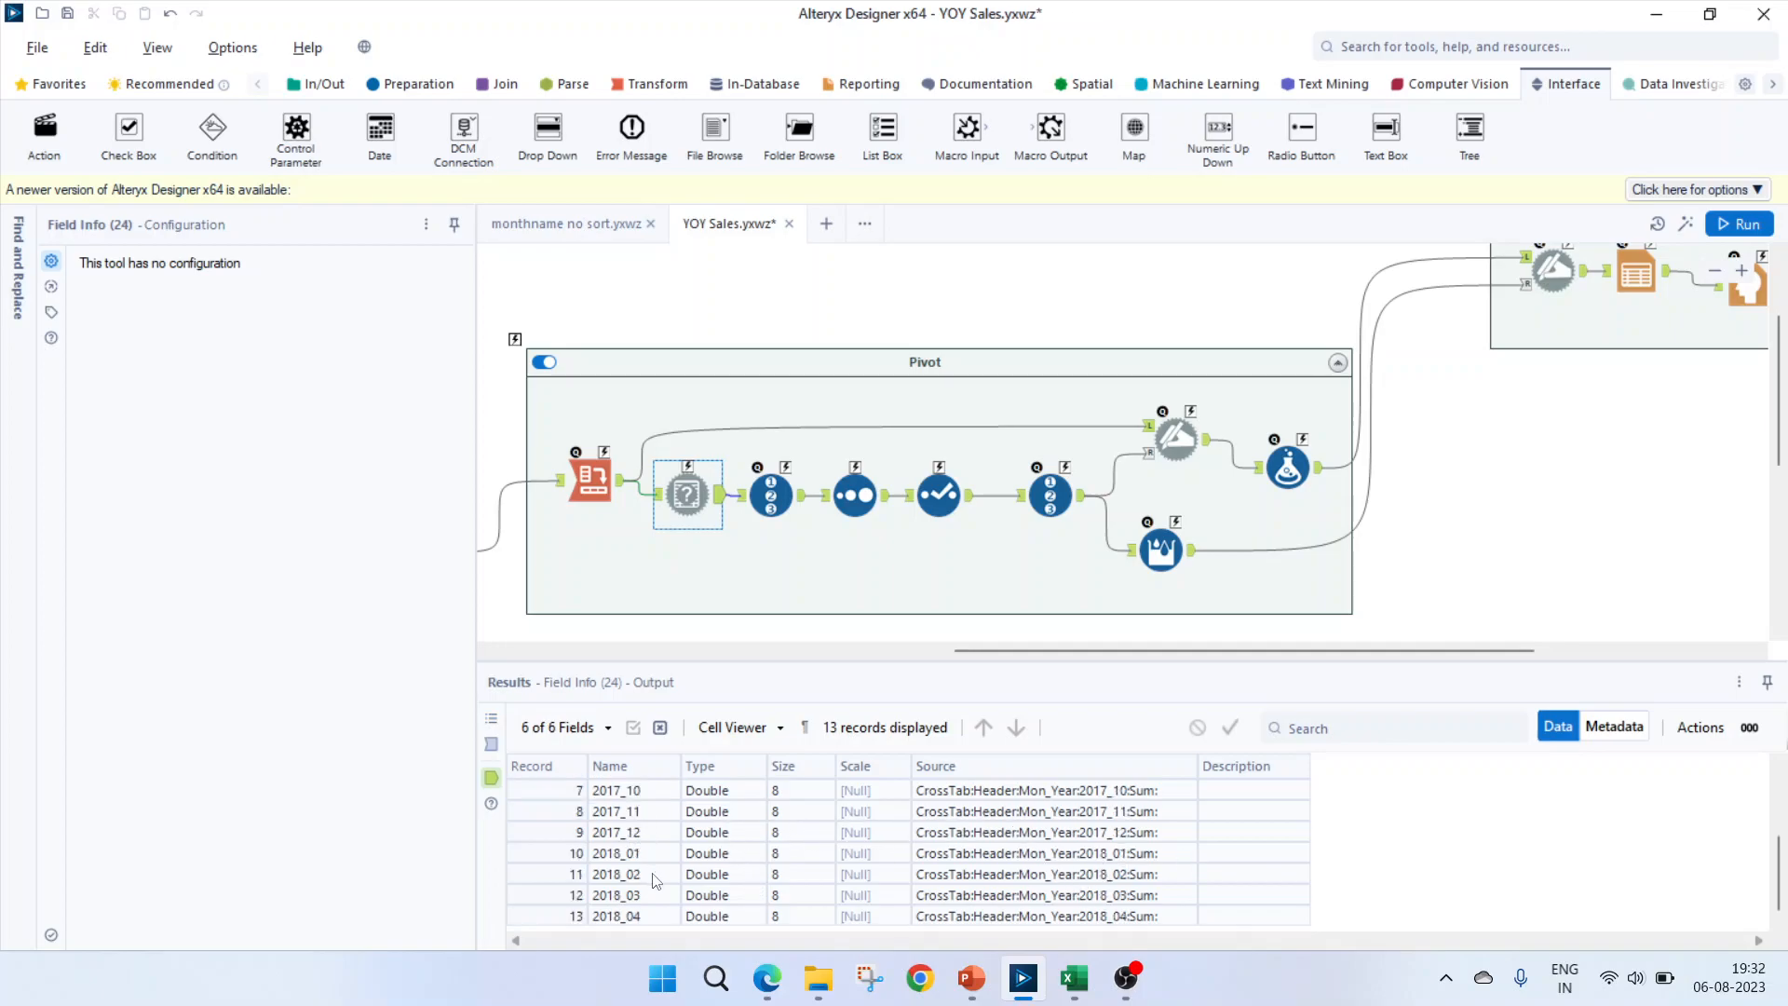
scroll(613, 896, "up", 2)
left_click(624, 833)
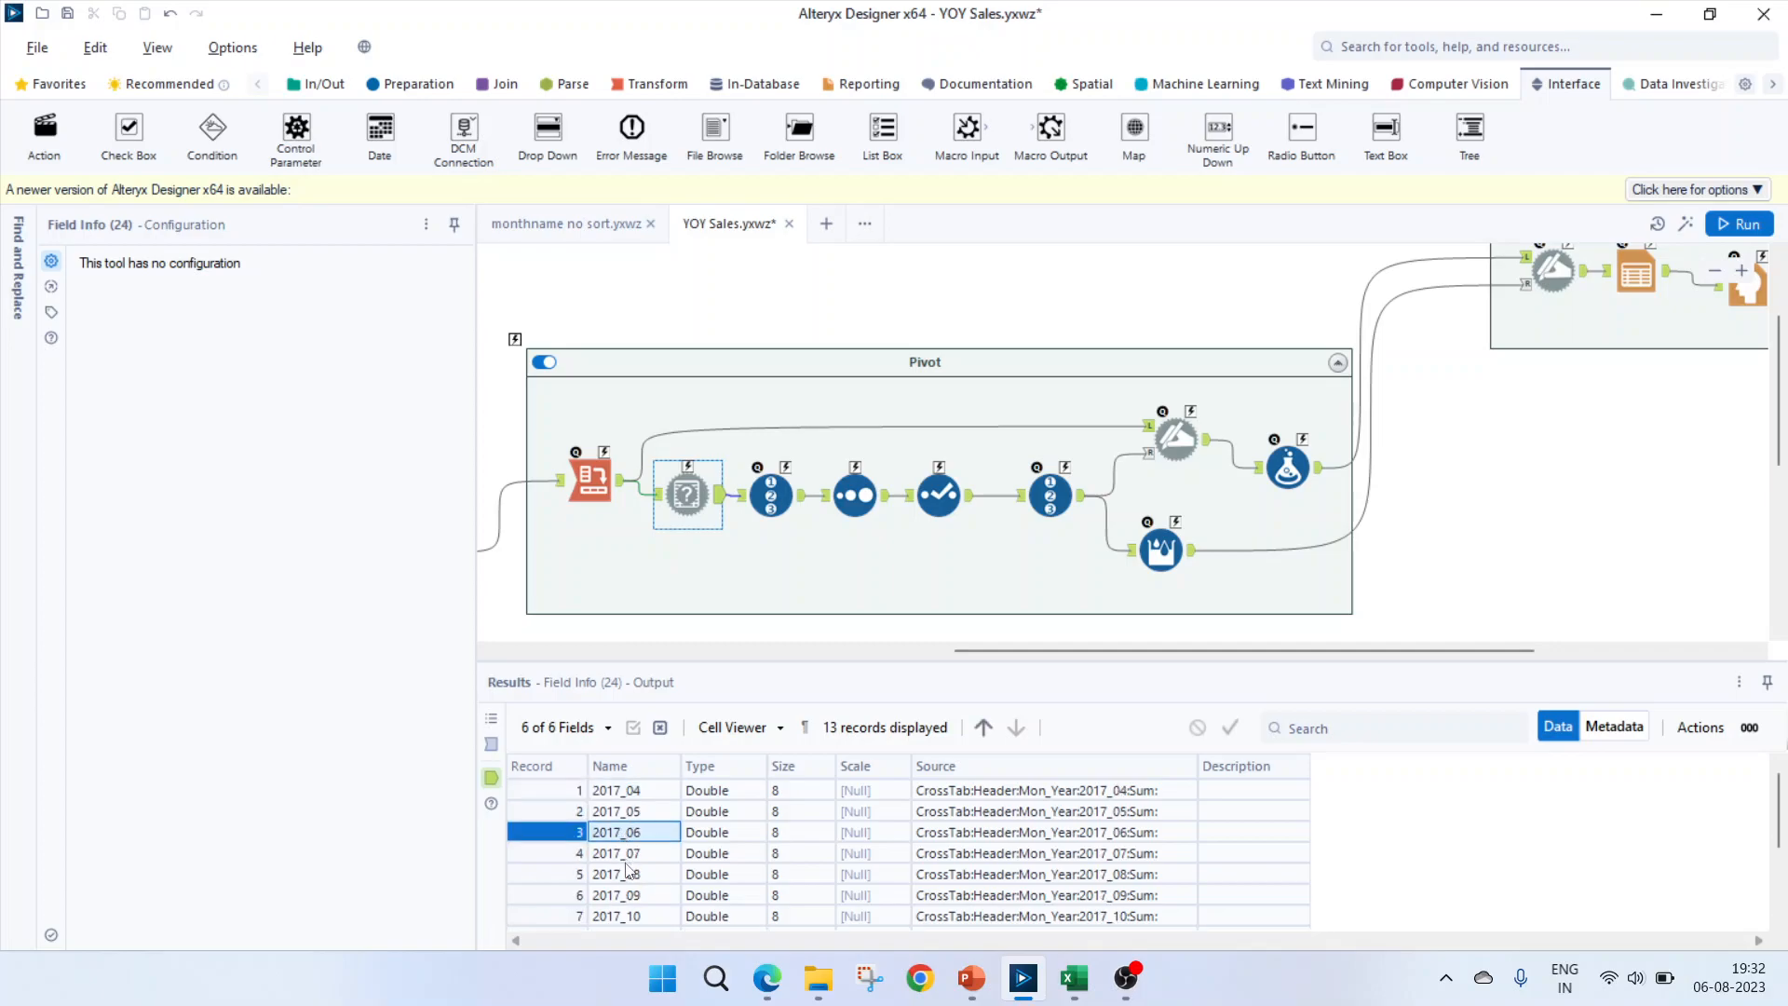
- Review the settings of the Record ID tool after Field Info and its numbering through the last record
left_click(771, 494)
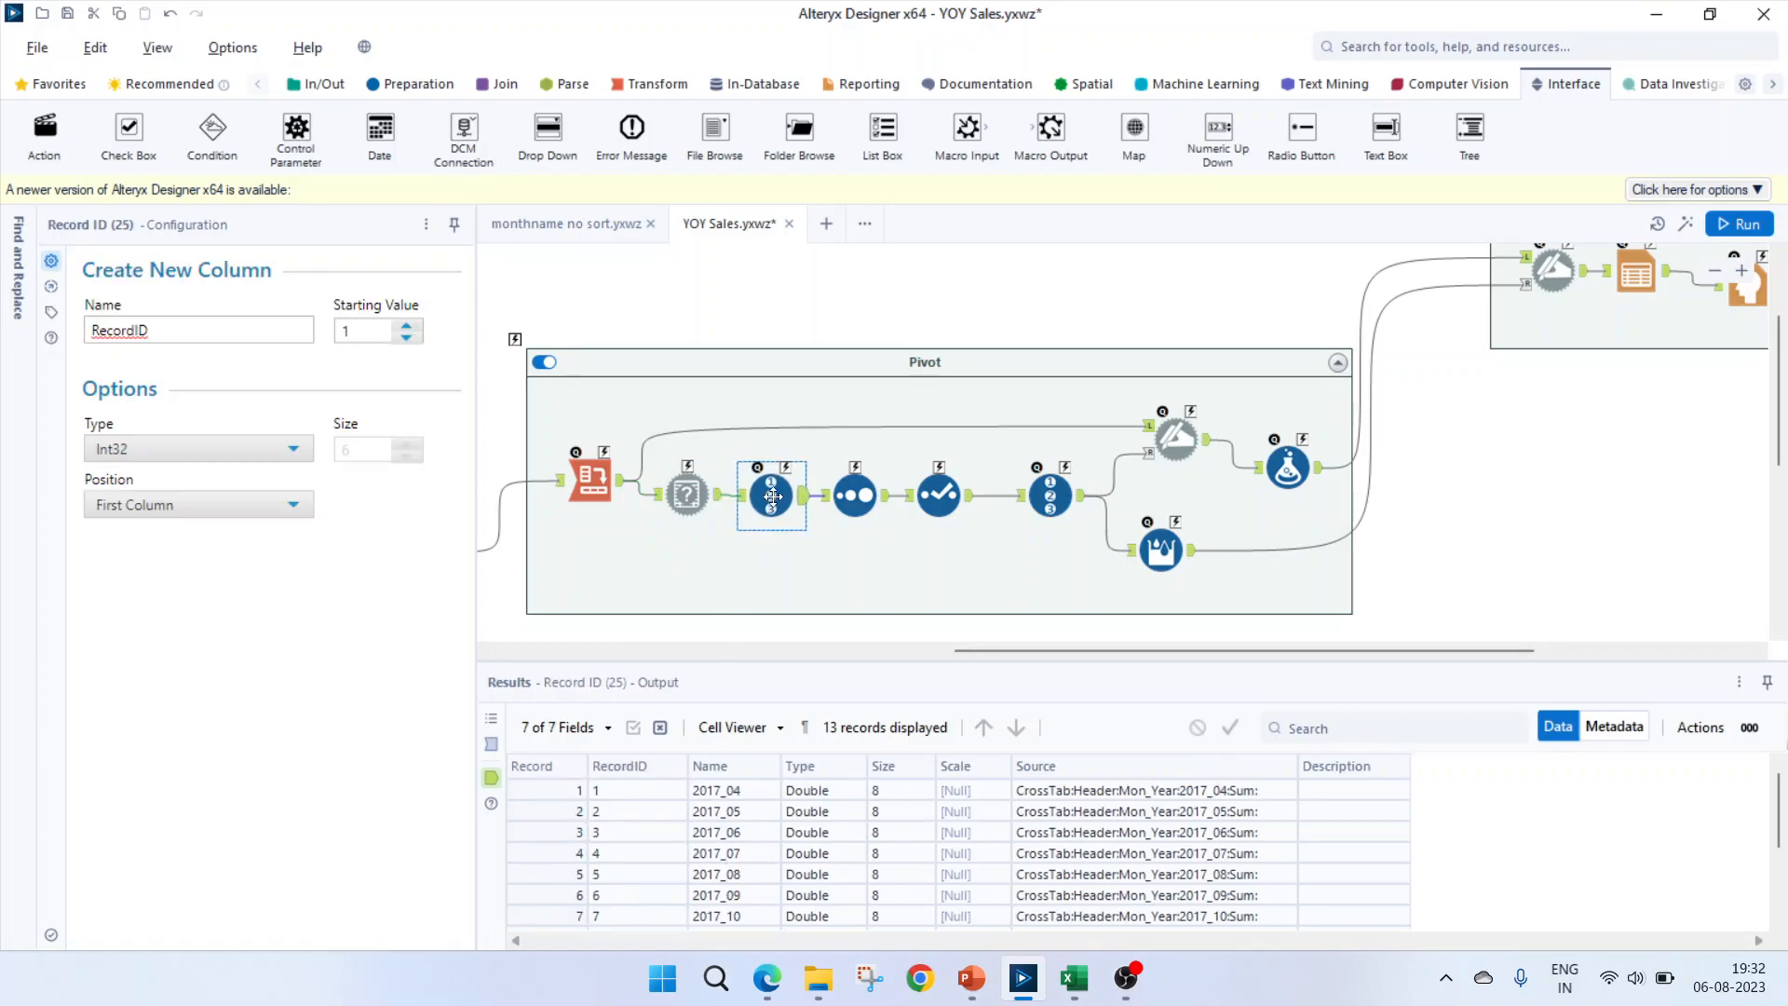
left_click(618, 797)
scroll(717, 852, "down", 2)
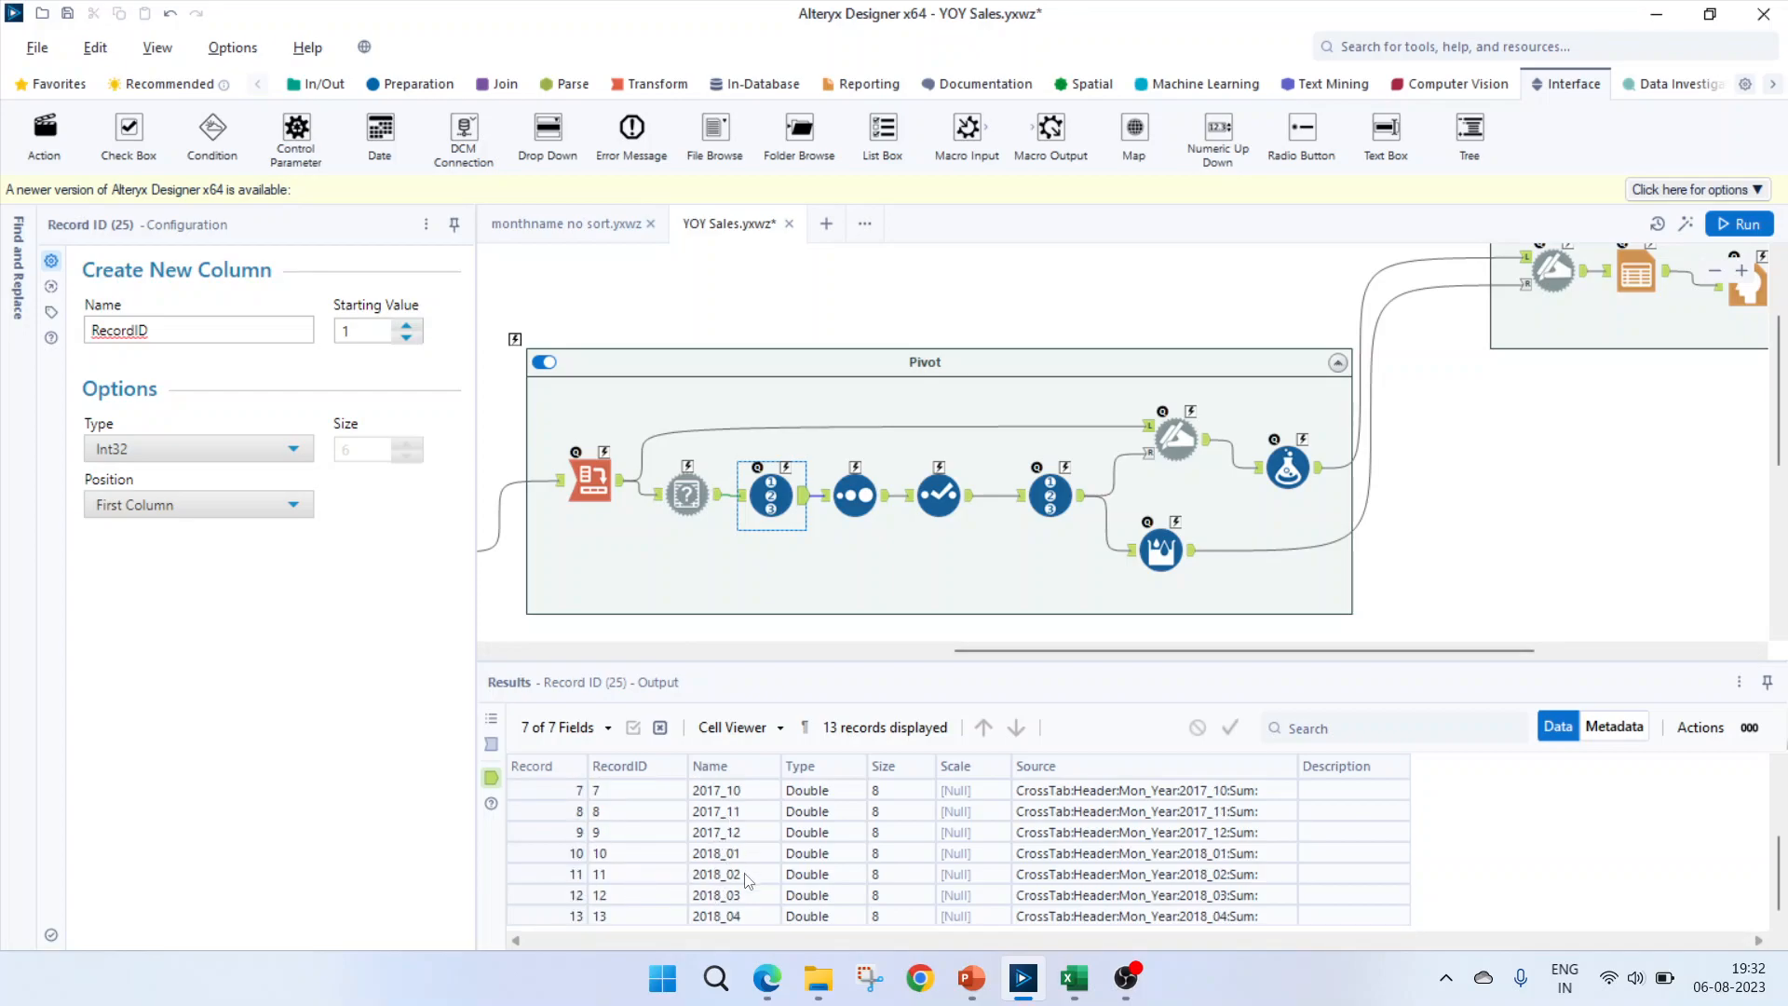
left_click(615, 923)
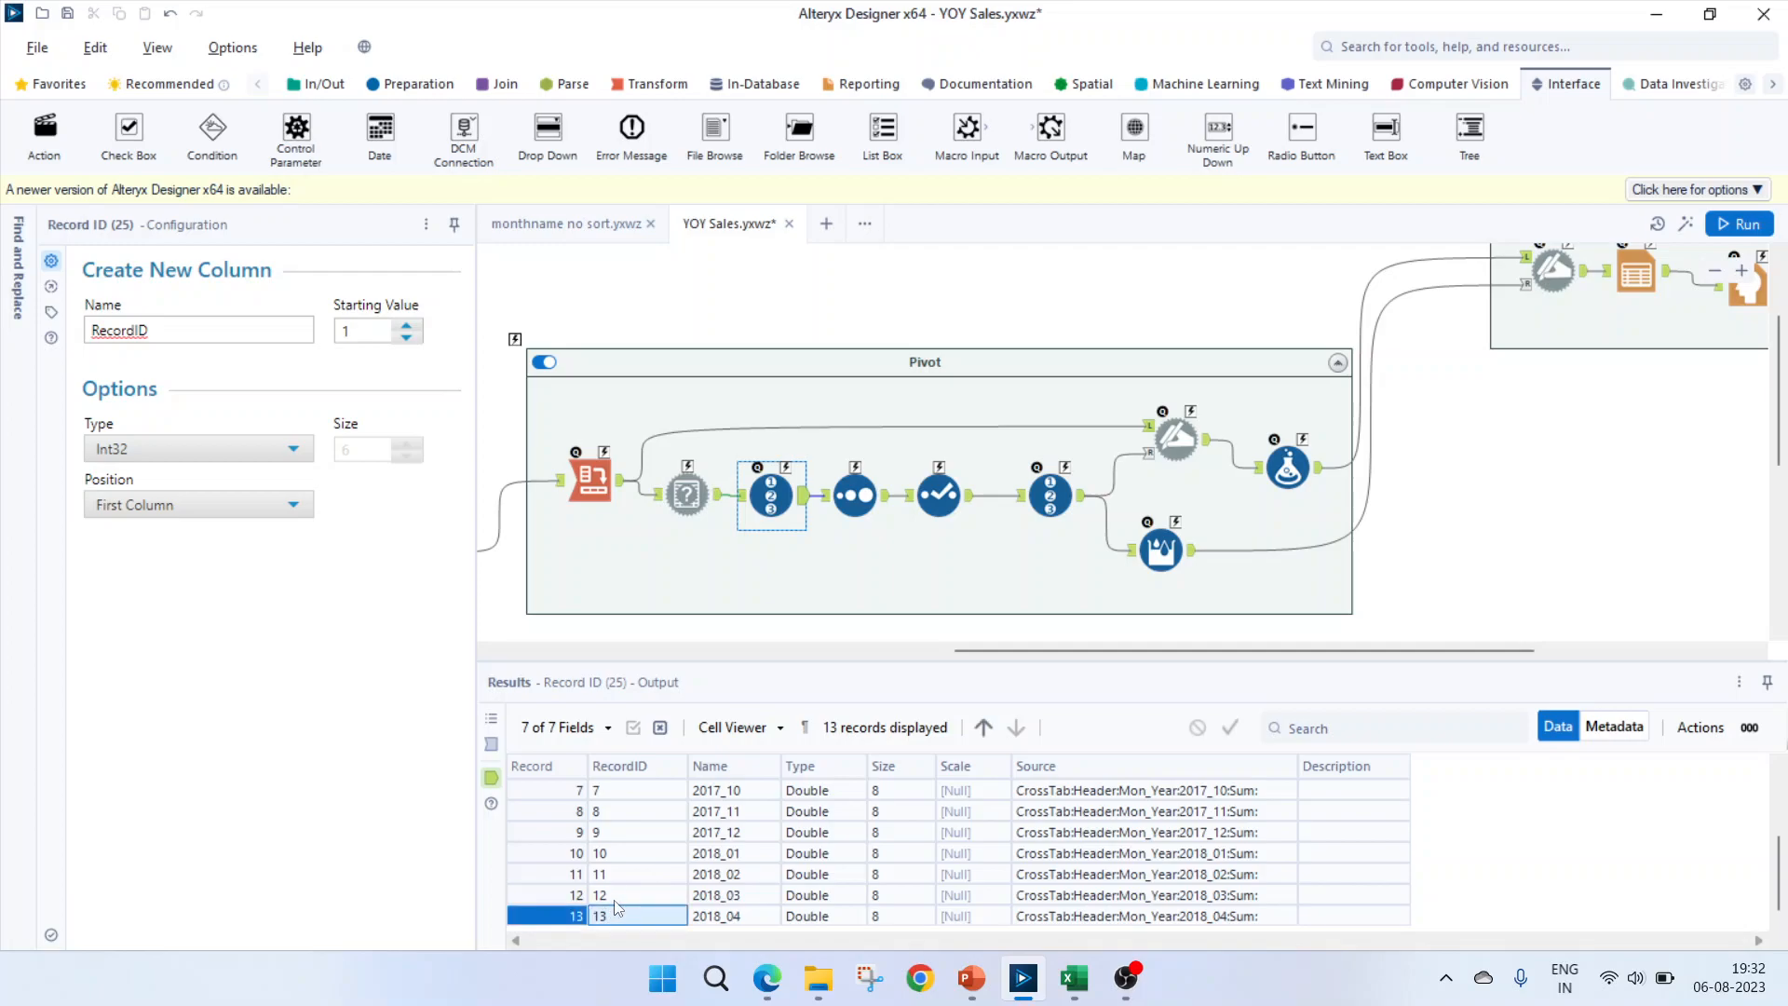
- Review the Pivot container's Sort tool with ascending RecordID, and the Select tool's excluded RecordID field and output
left_click(853, 496)
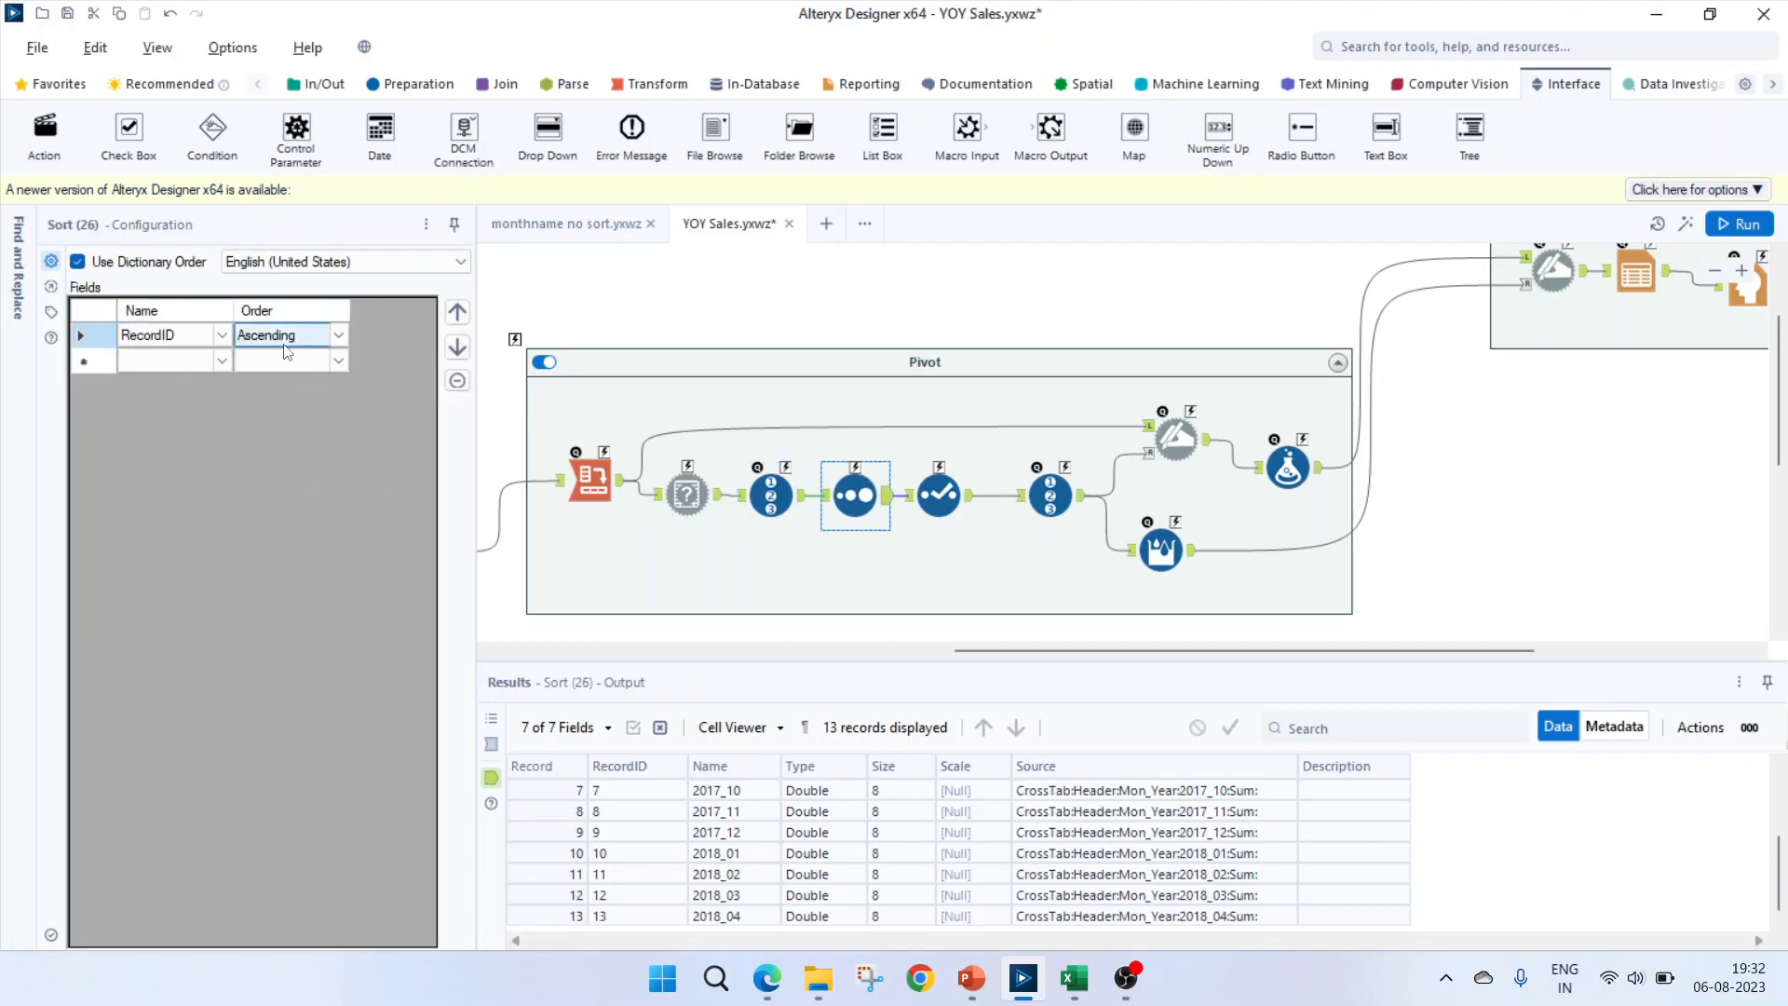
left_click(610, 855)
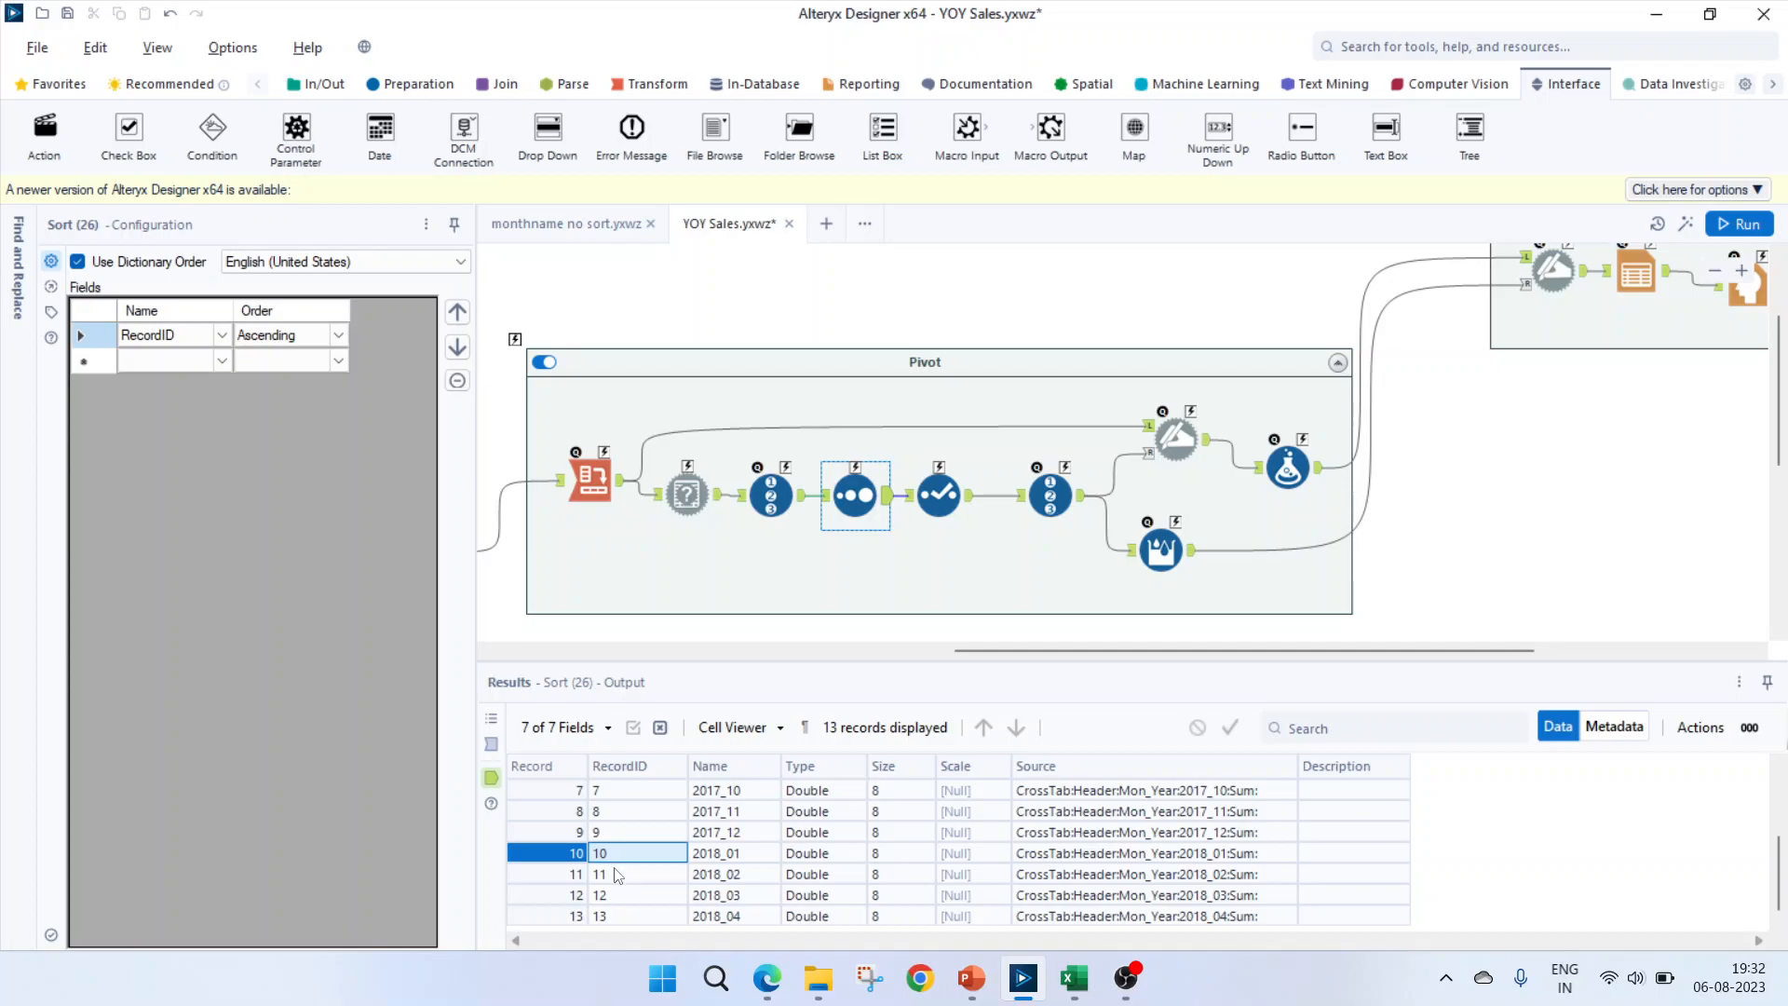
left_click(936, 497)
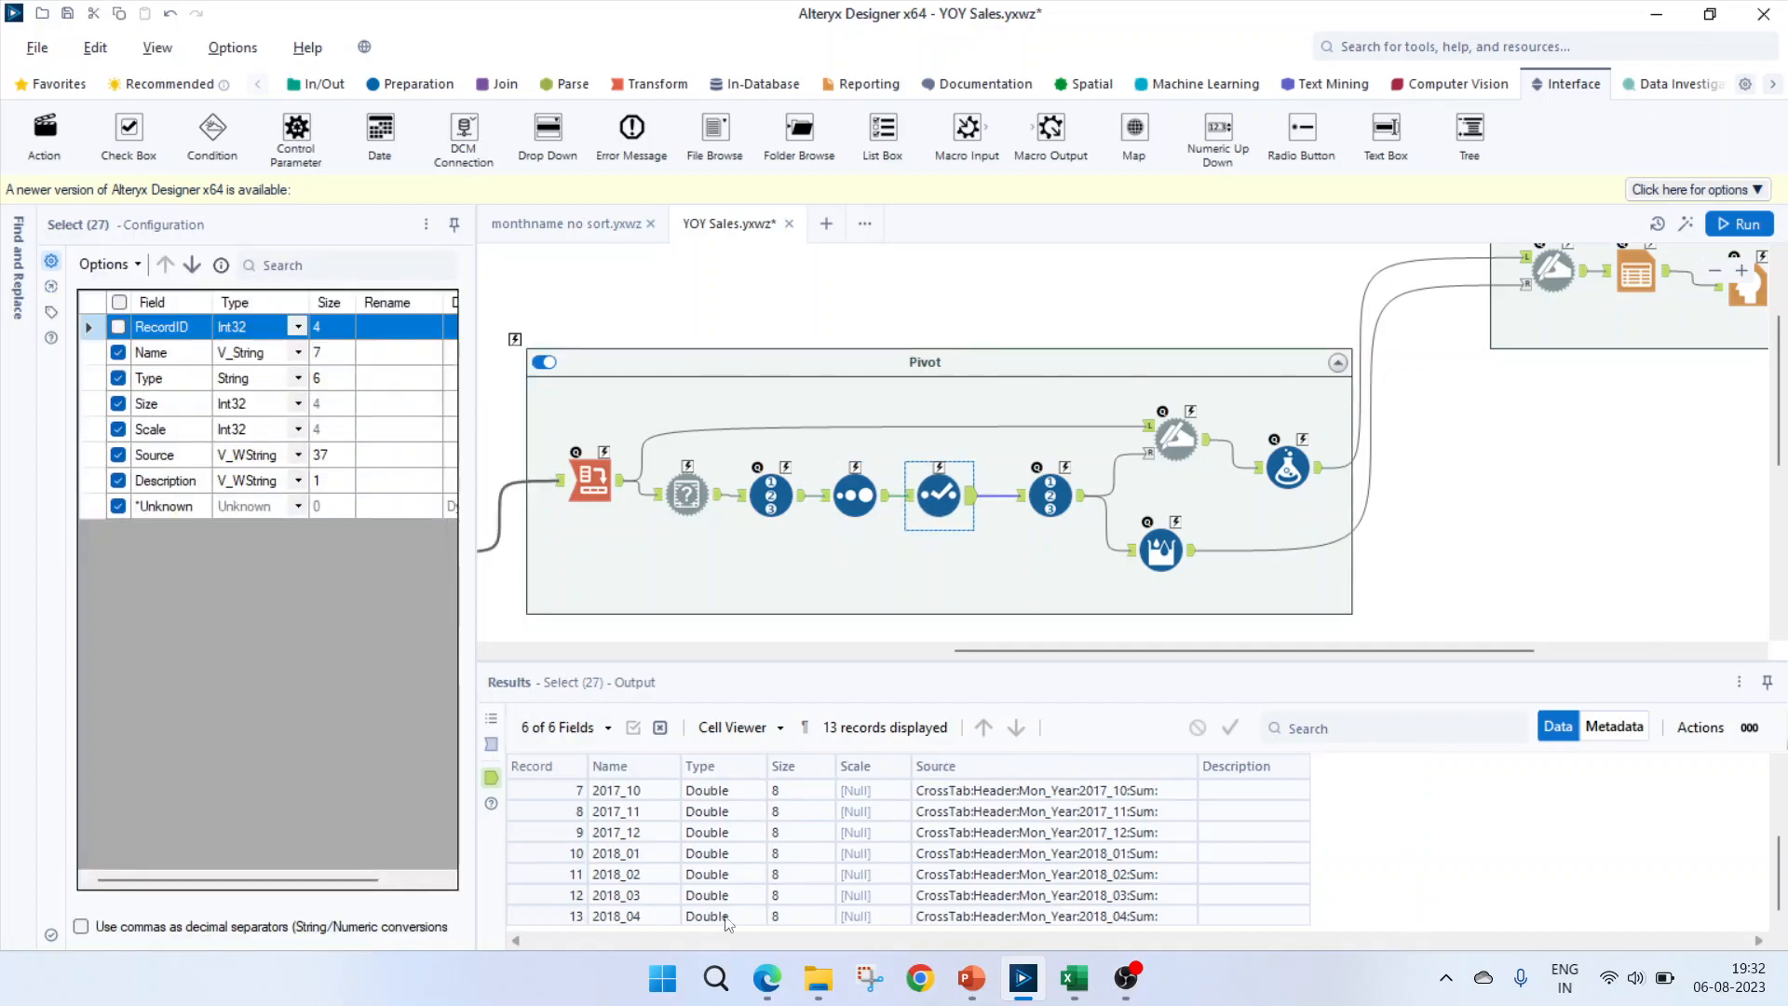
scroll(631, 861, "up", 2)
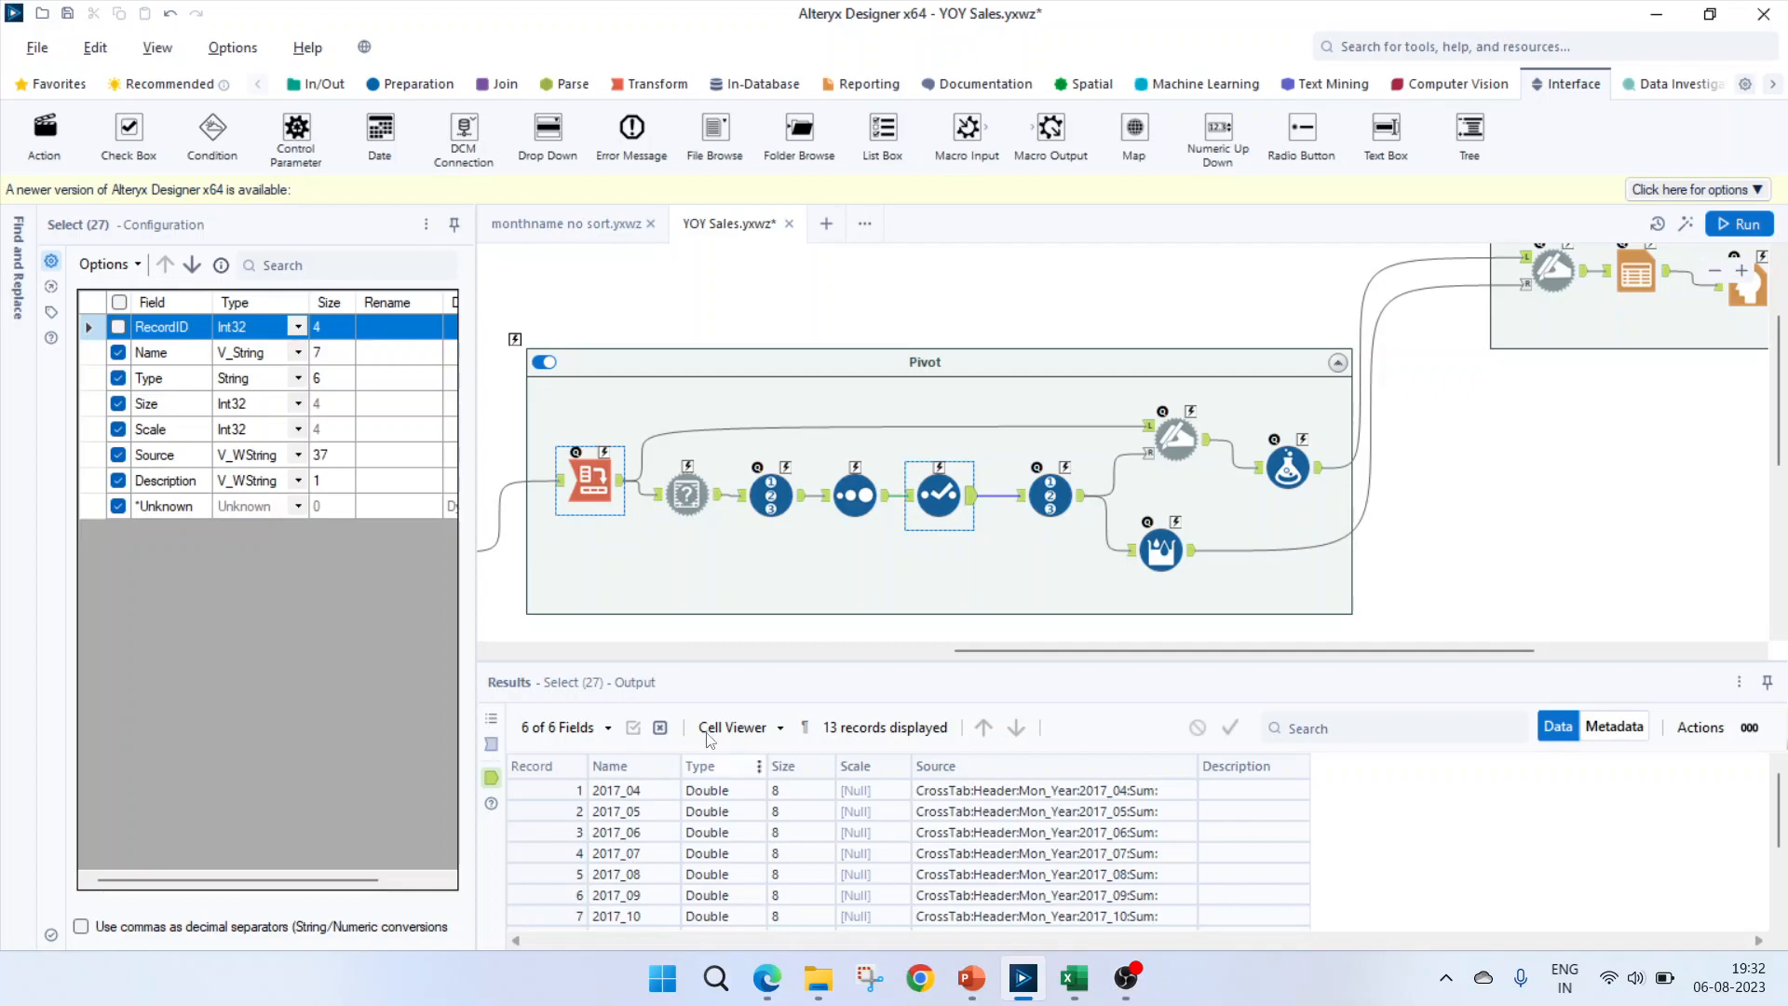
- Check the Record ID tool after the Select tool and its RecordID numbering from first to last record
left_click(1050, 498)
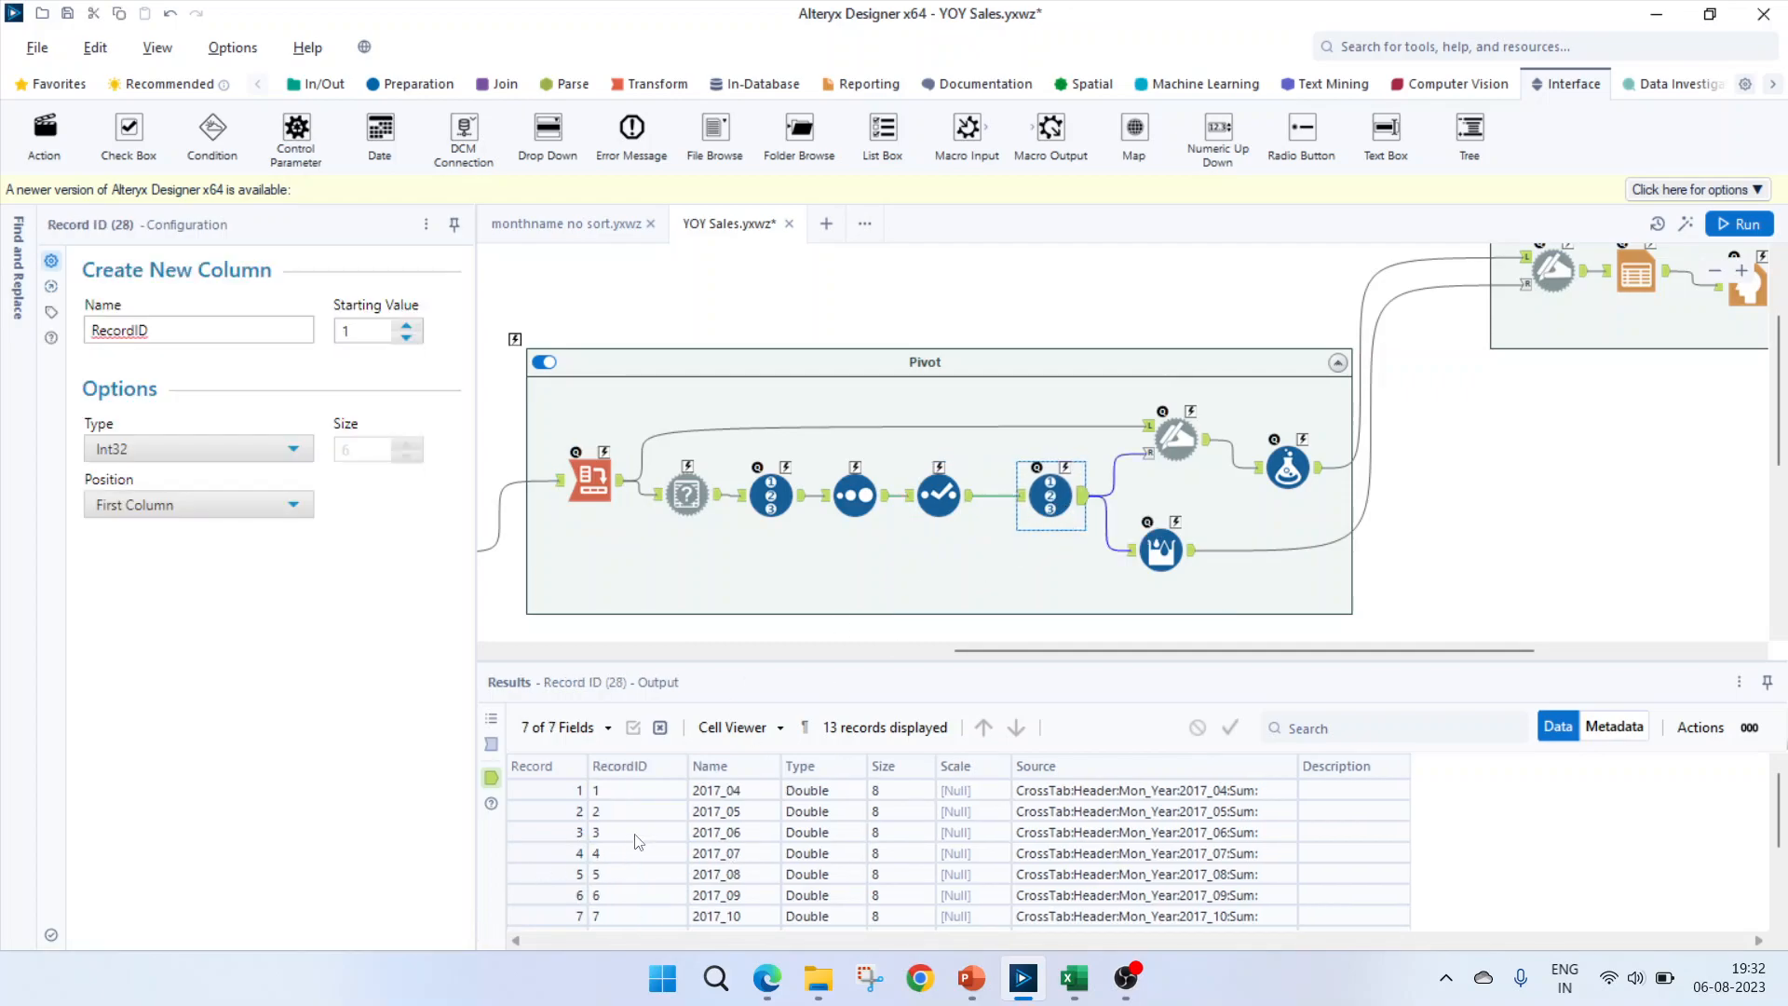
left_click(620, 801)
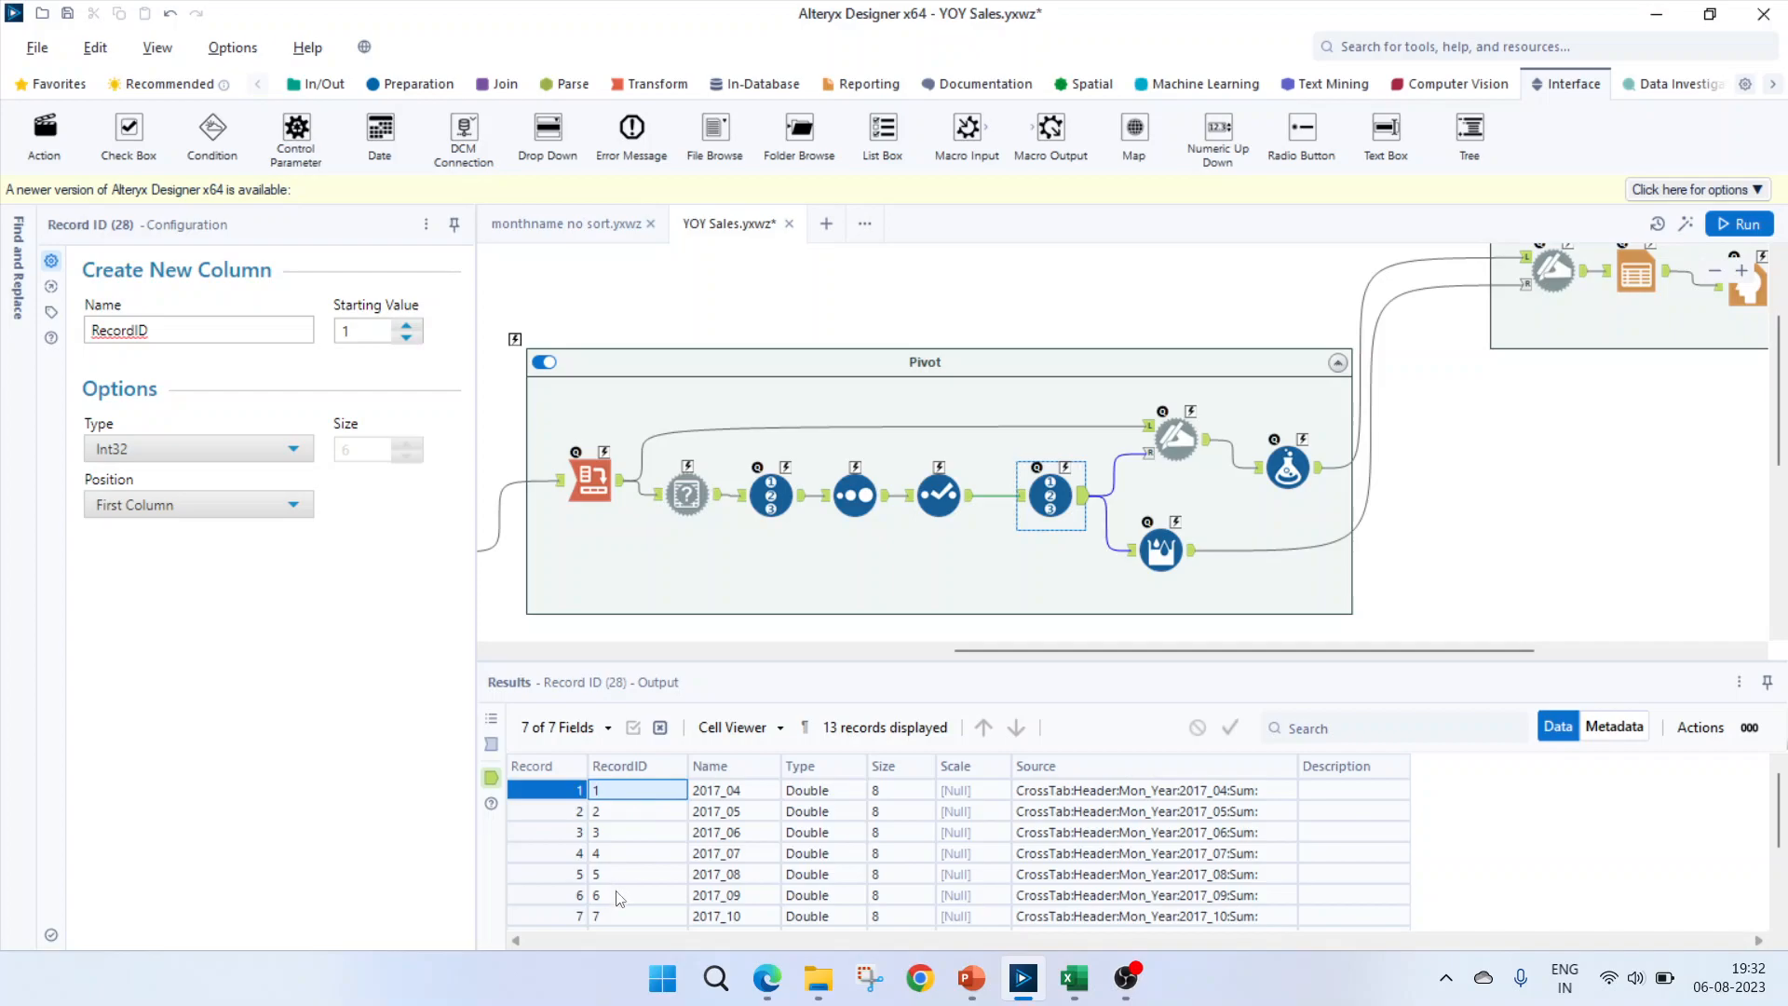
scroll(619, 899, "down", 2)
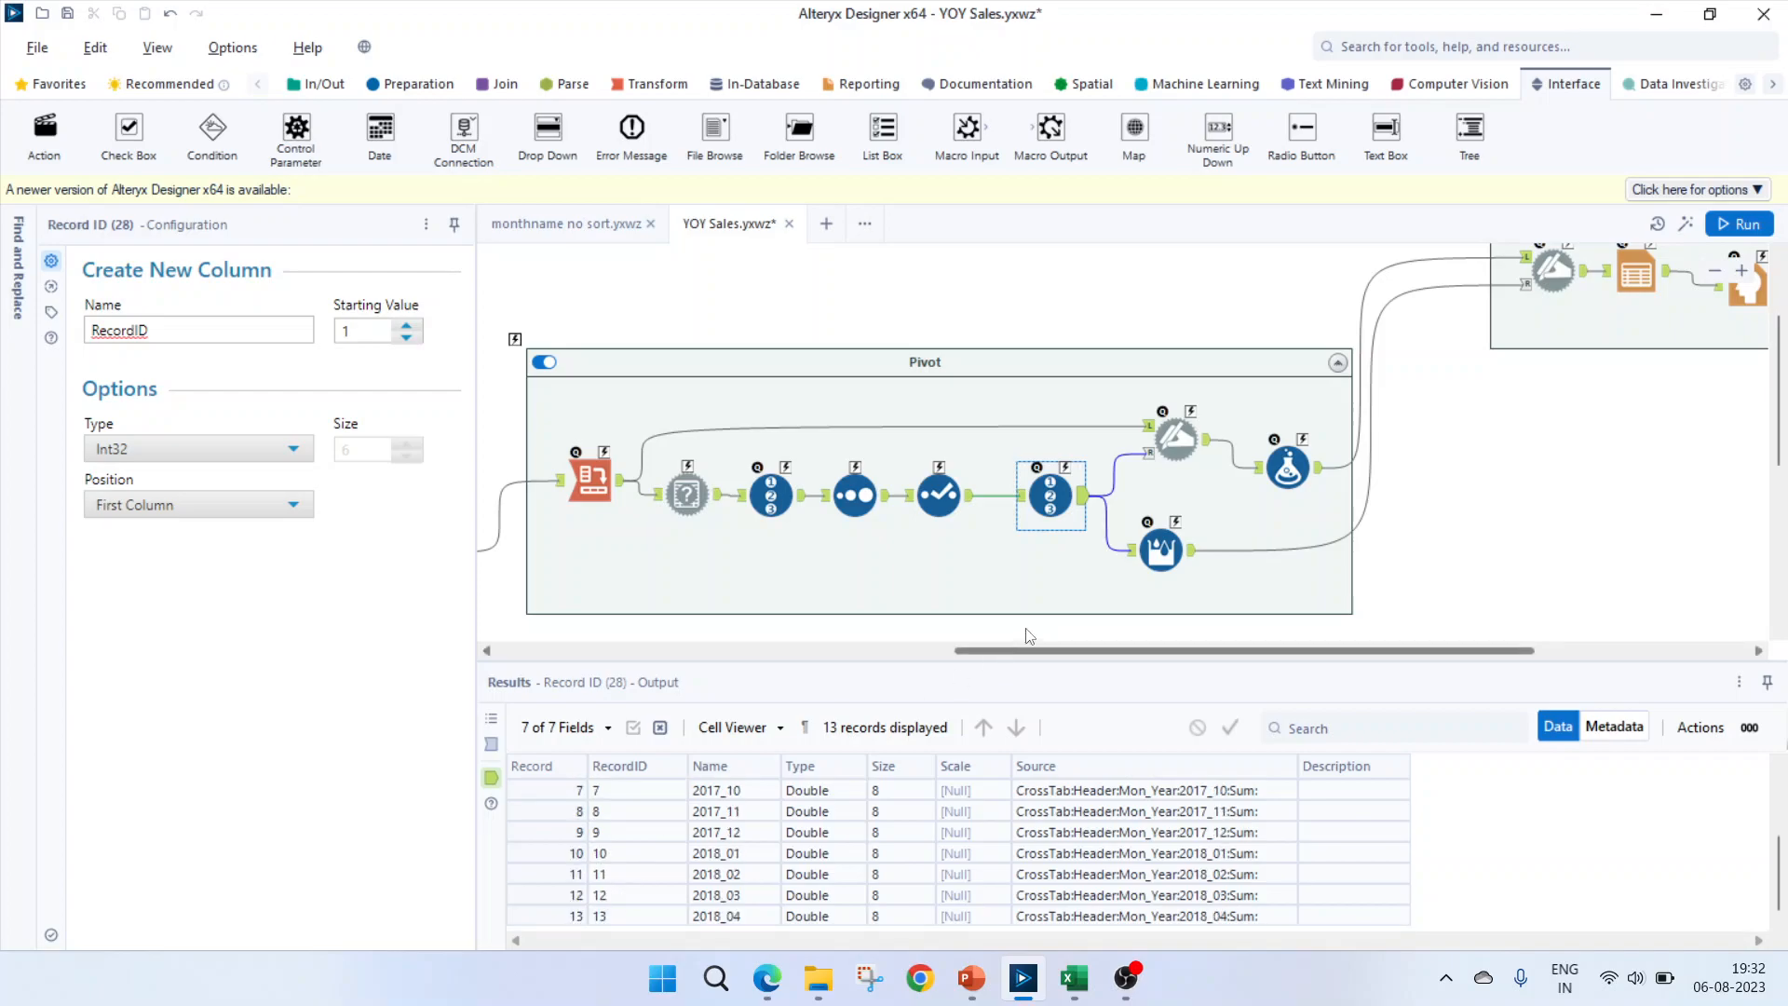
- Compare the Pivot container's Dynamic Rename output columns with the month-year headers in the Cross Tab tool's output
left_click(1181, 439)
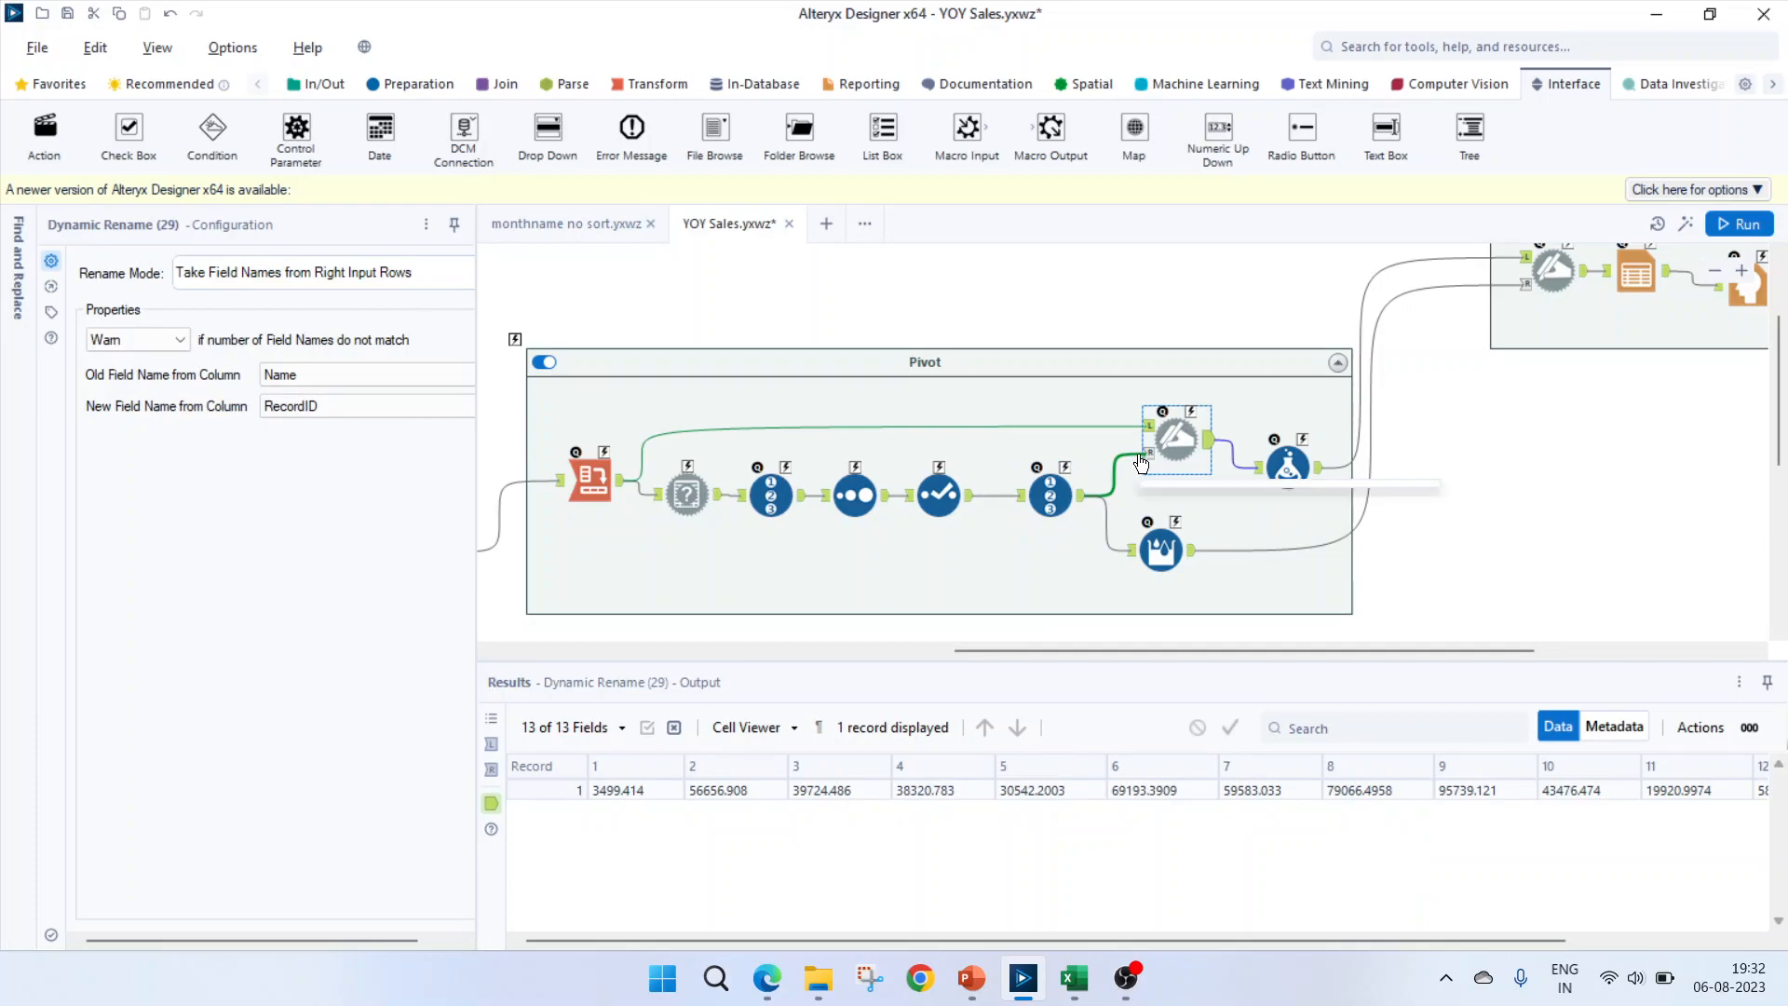
left_click(588, 483)
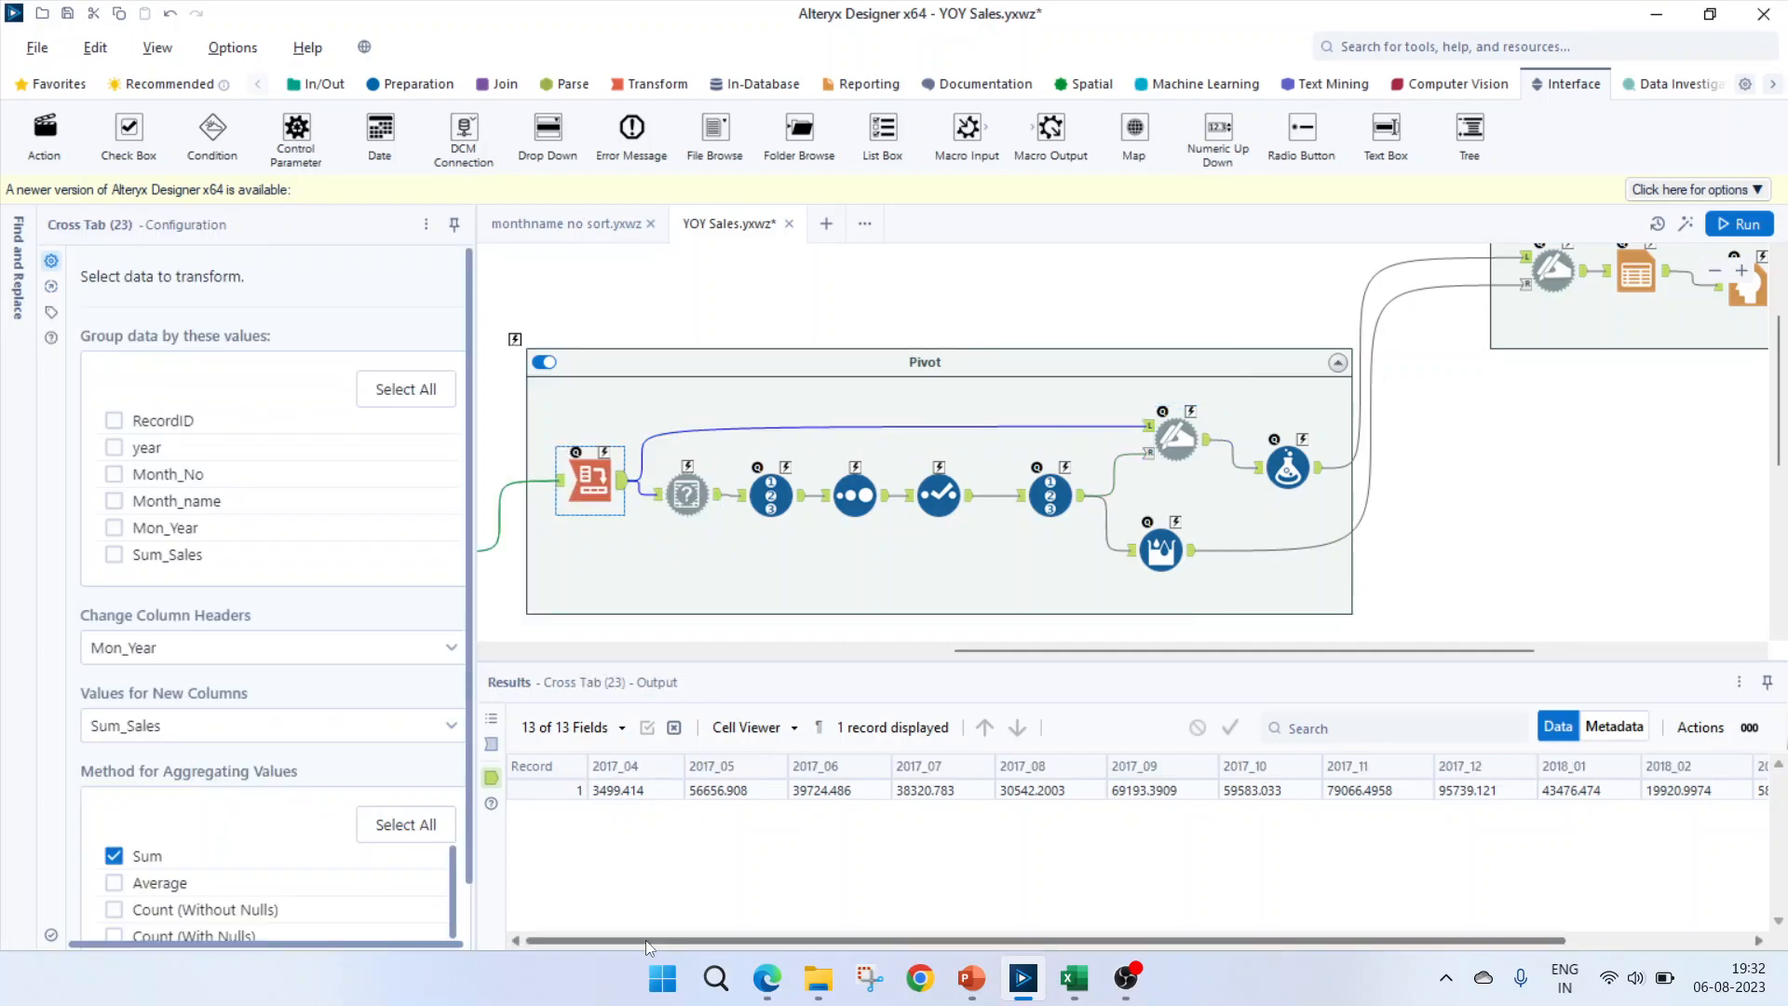
scroll(645, 940, "right", 3)
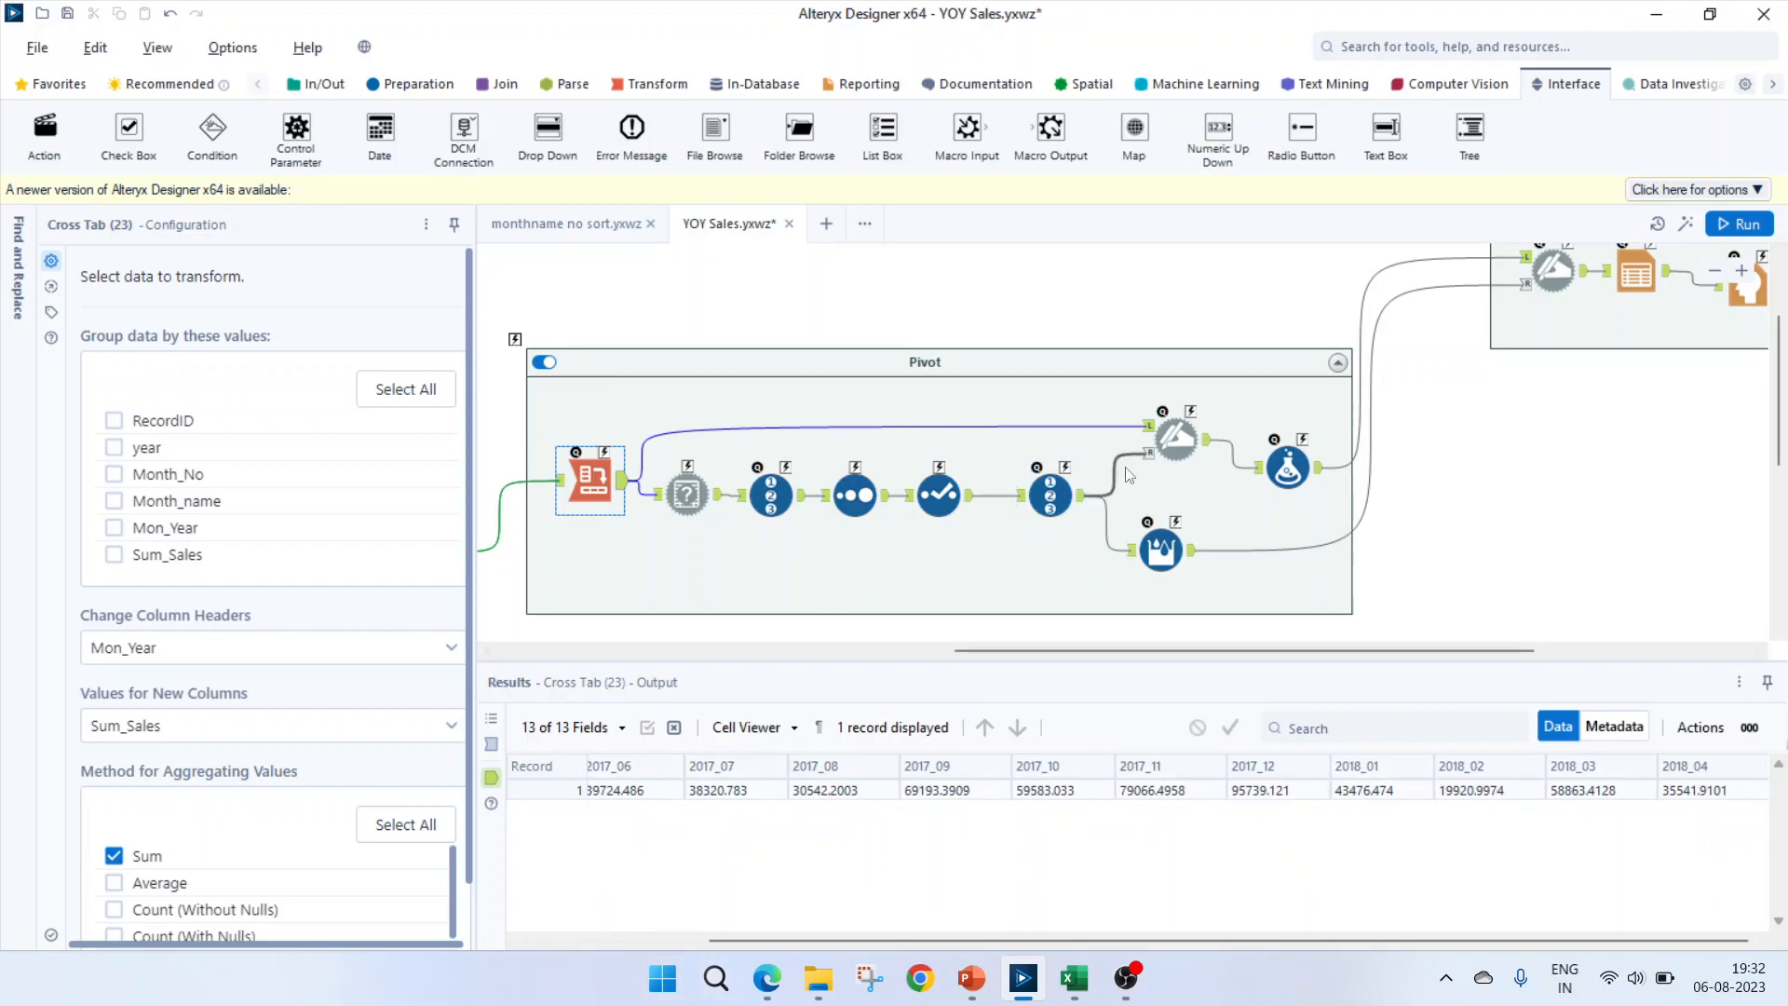
left_click(1175, 443)
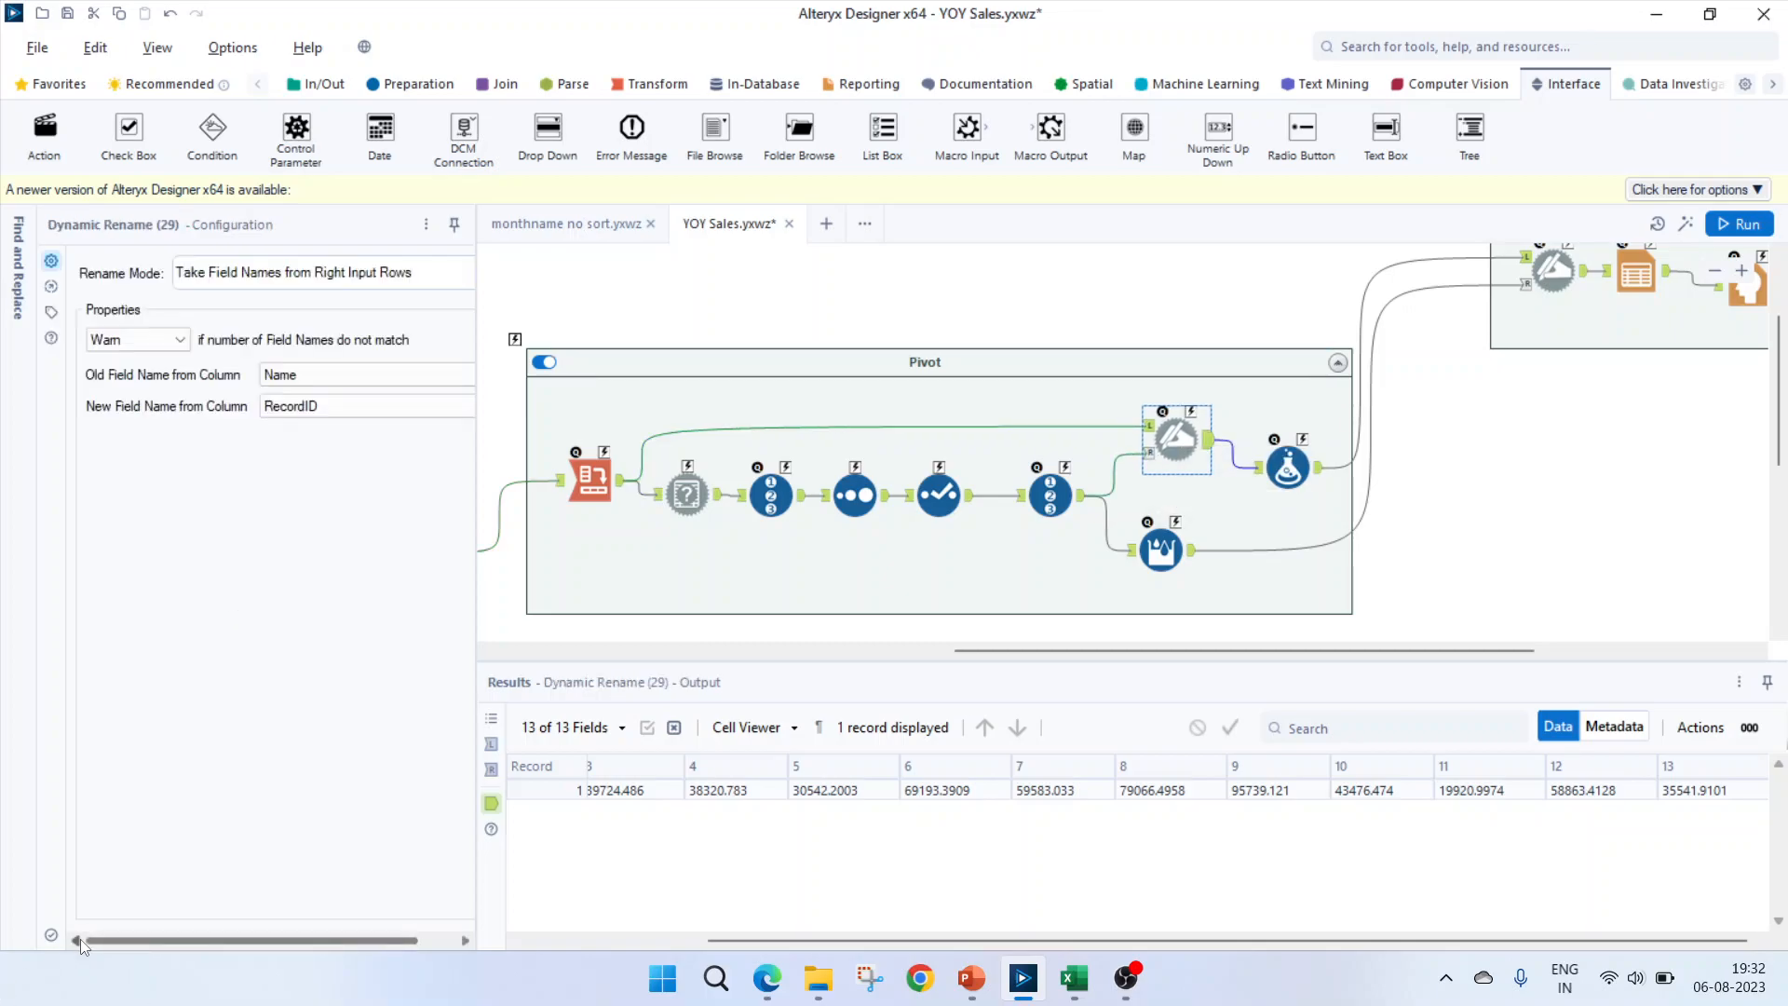
- Review the Dynamic Rename tool's rename modes and compare the Record ID tool's Name-to-RecordID pairs with the renamed columns
left_click(272, 274)
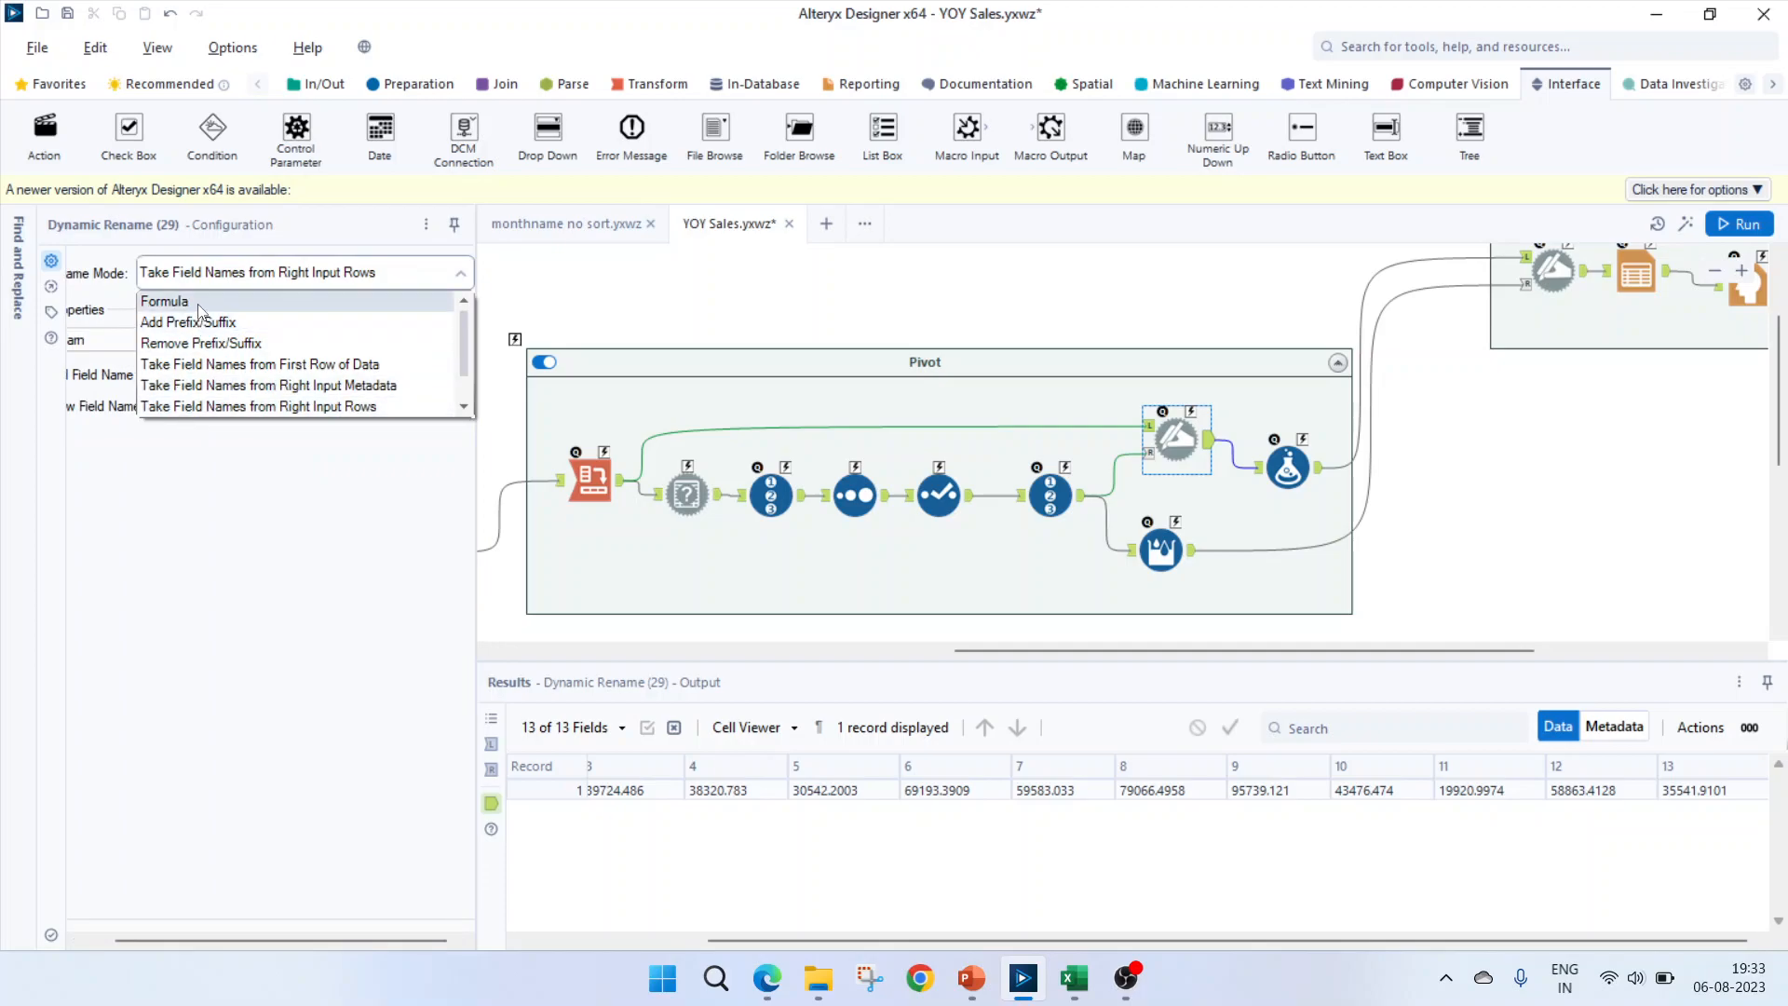
left_click(232, 533)
left_click(1057, 508)
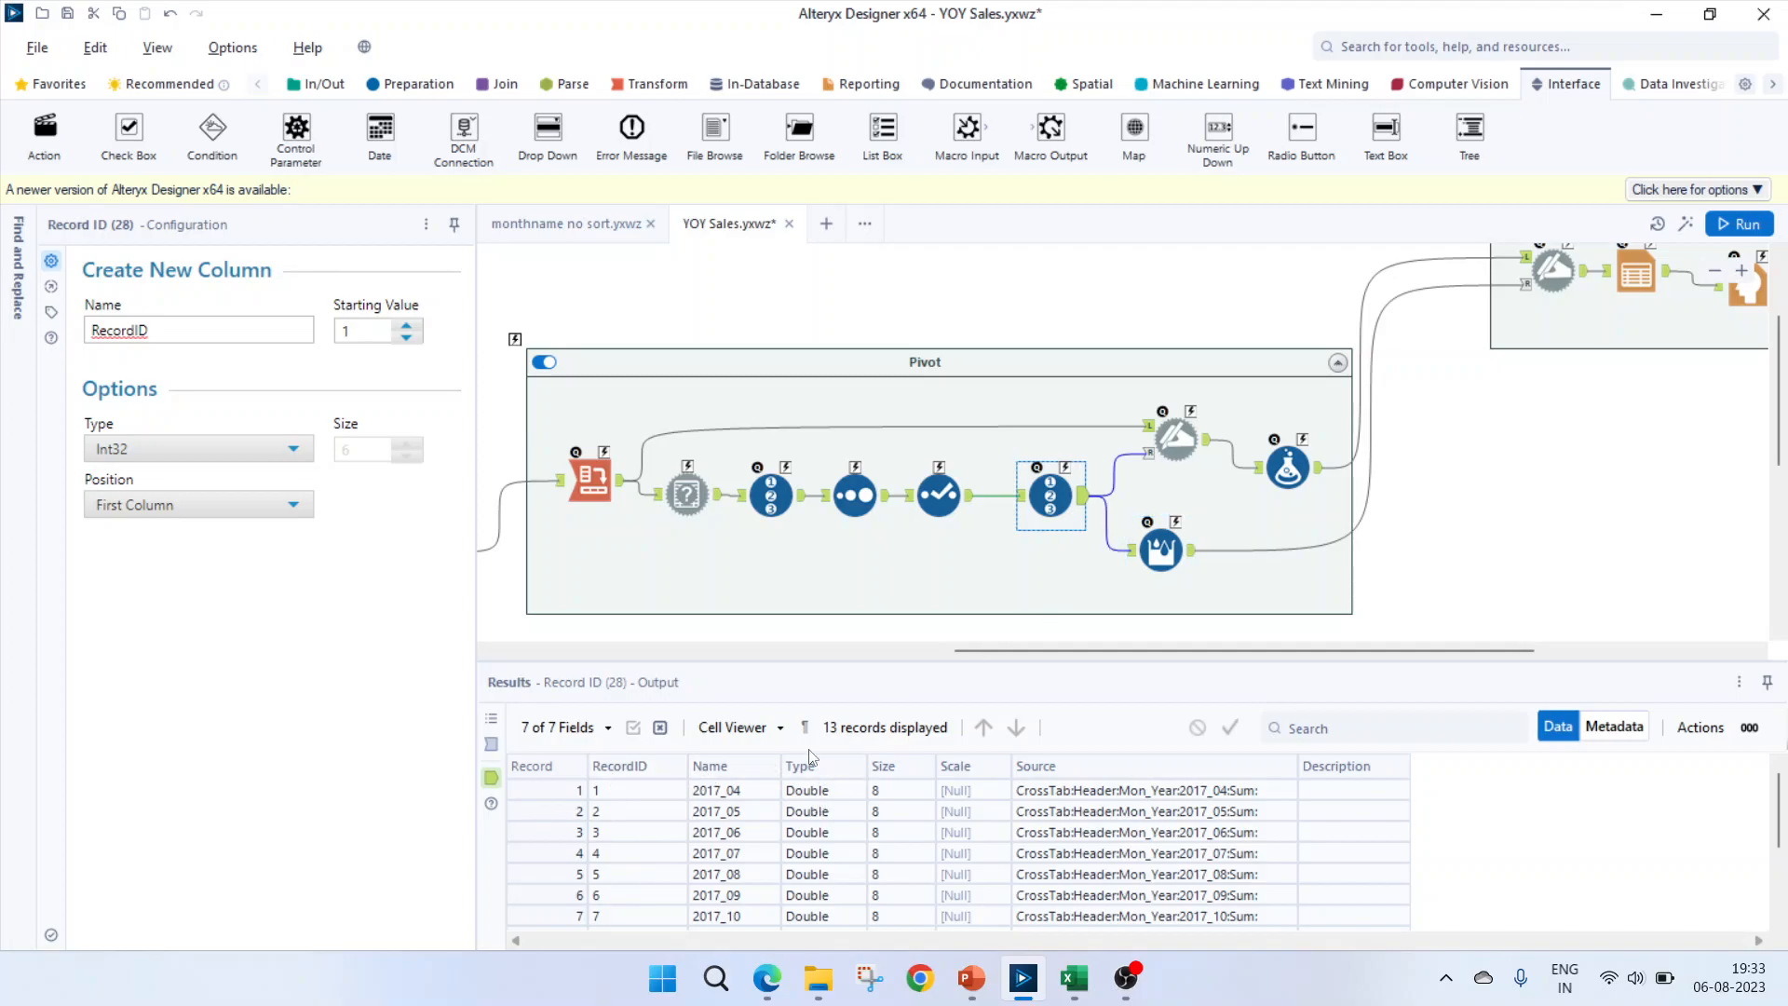
left_click(1172, 443)
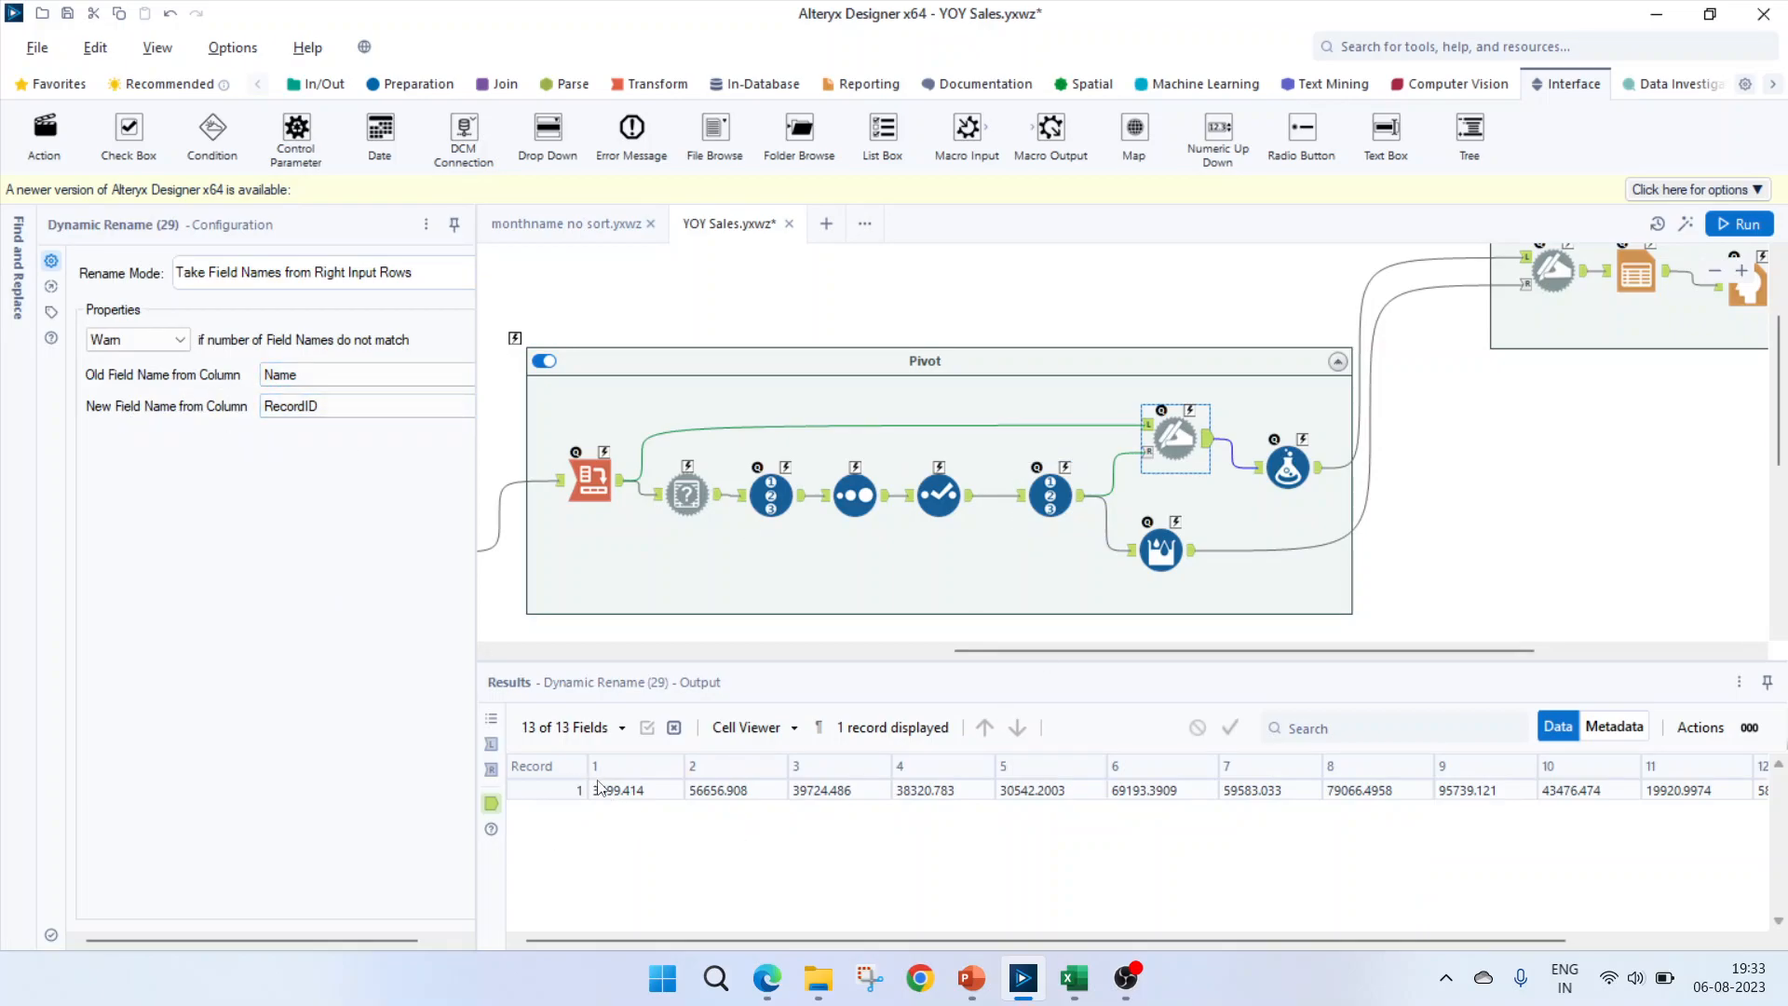
left_click_drag(588, 937, 950, 948)
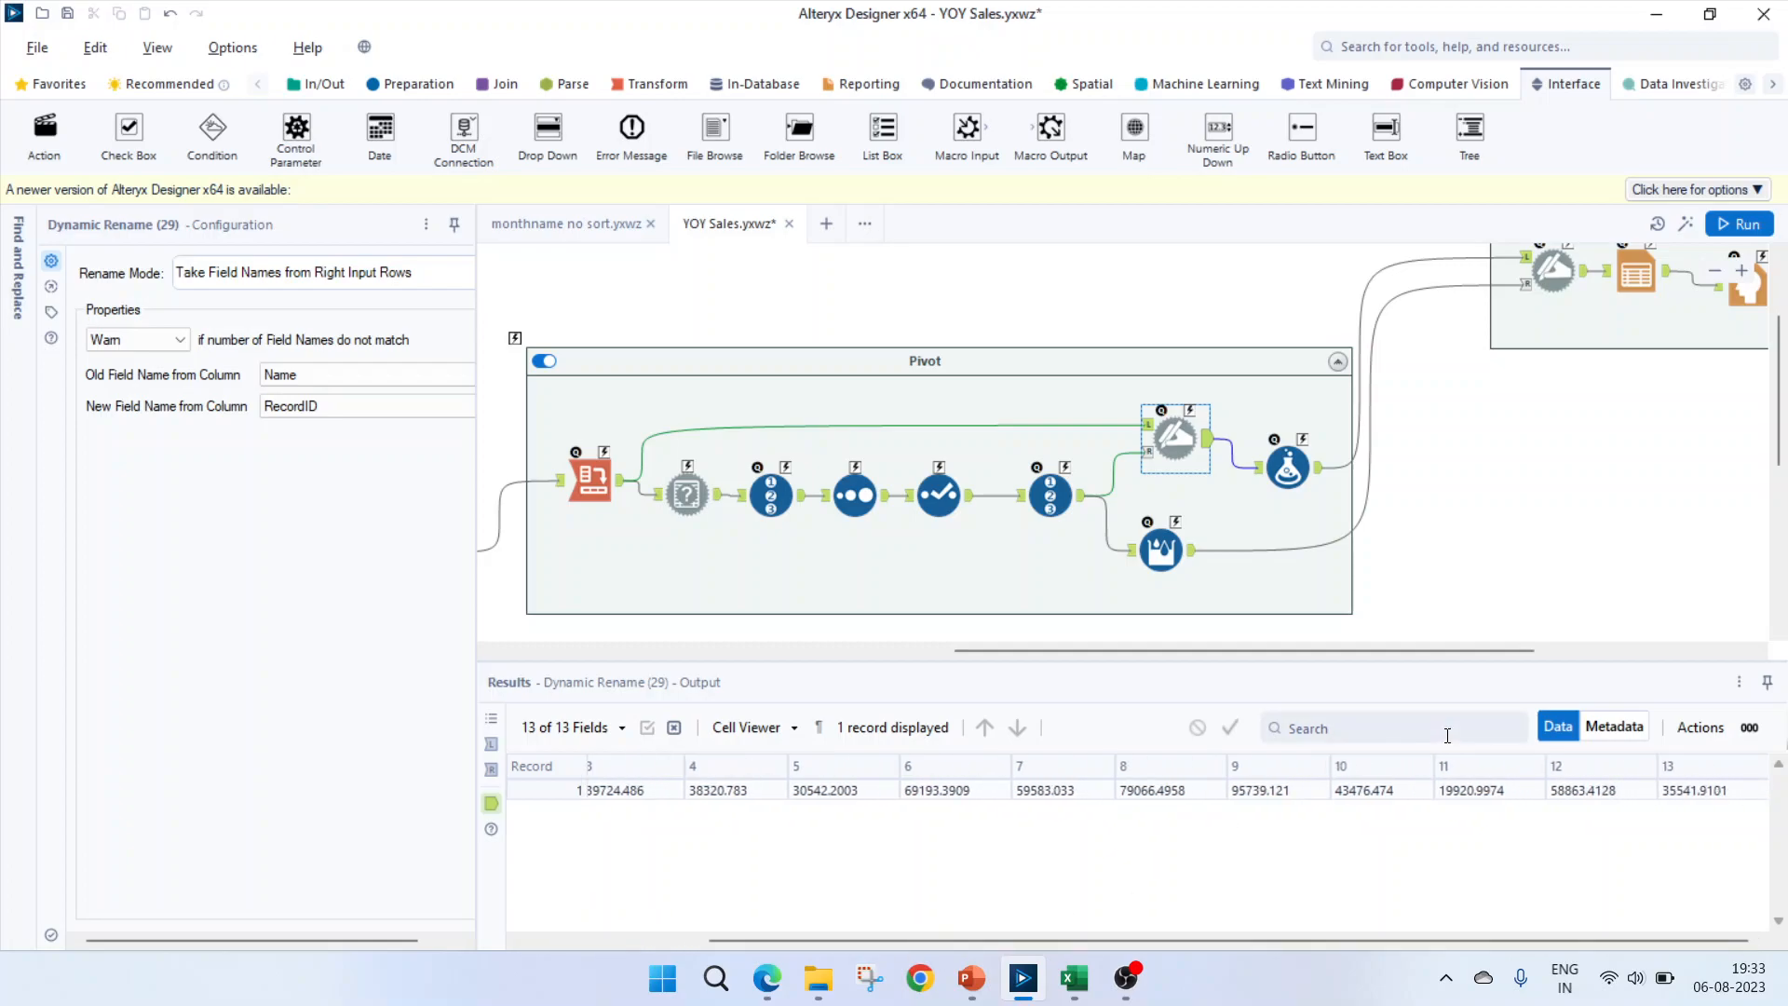
- Review the Formula tool's YOY expression [13]-[1] and inspect its output from the first column to YOY
left_click(1289, 470)
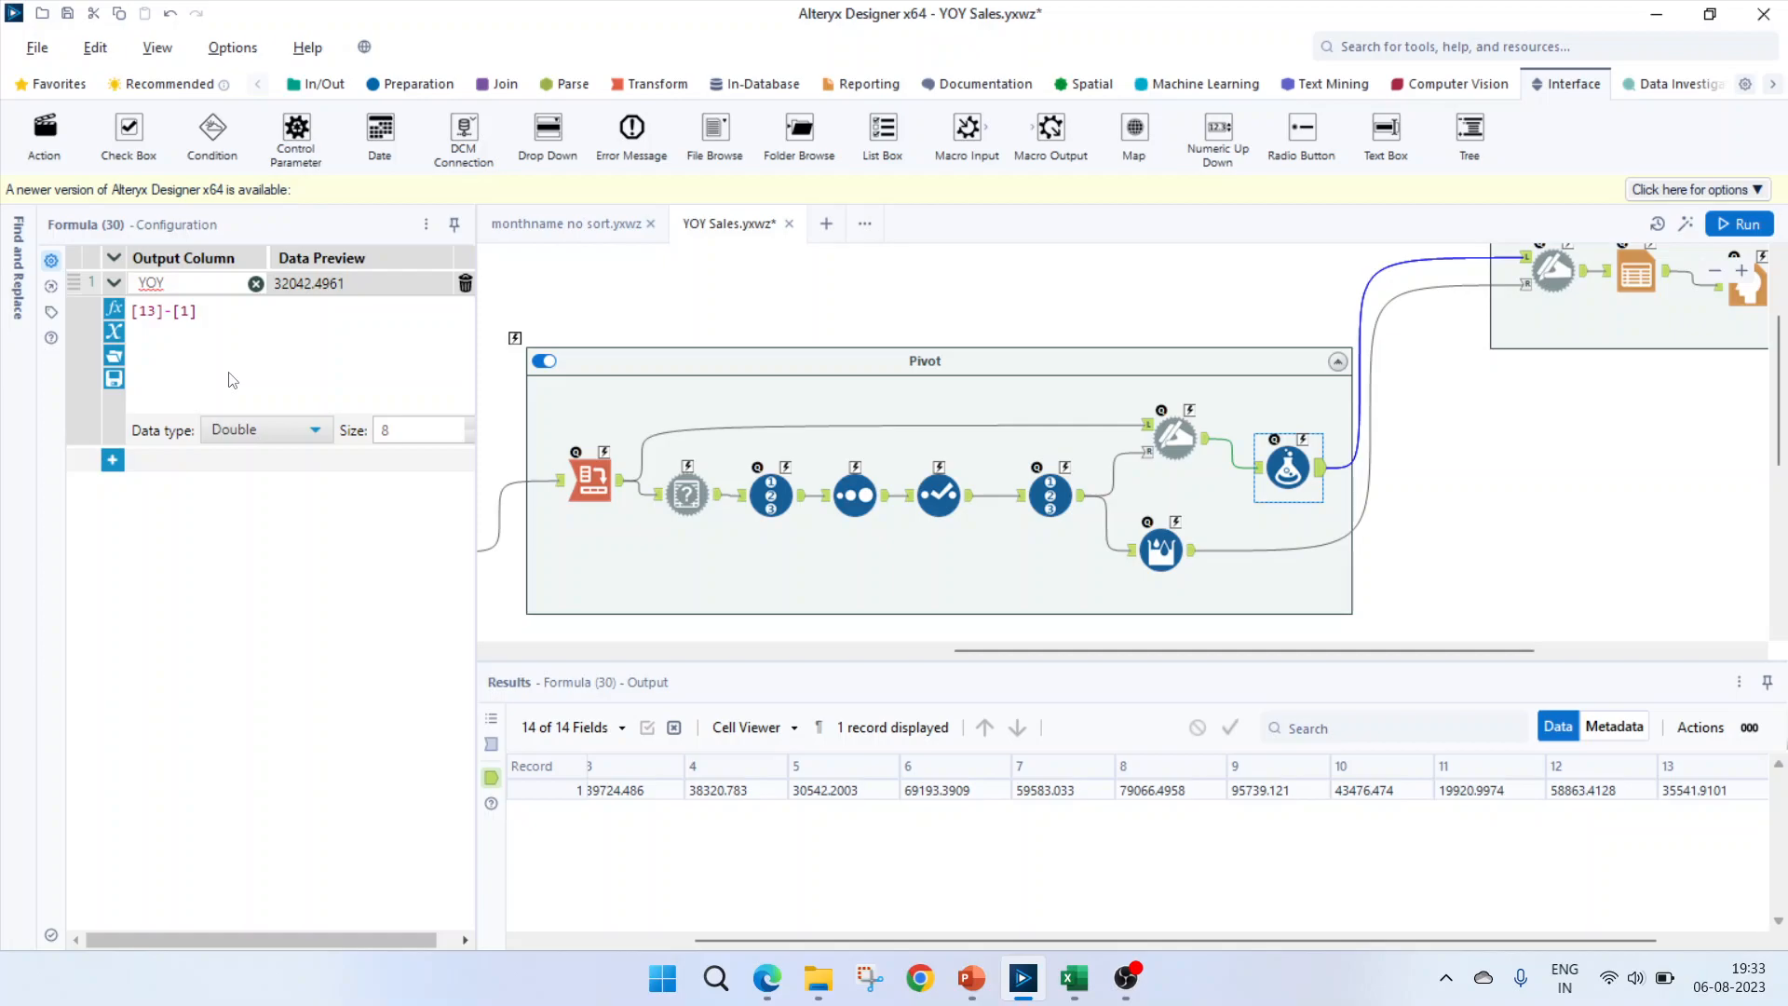
left_click_drag(874, 937, 986, 936)
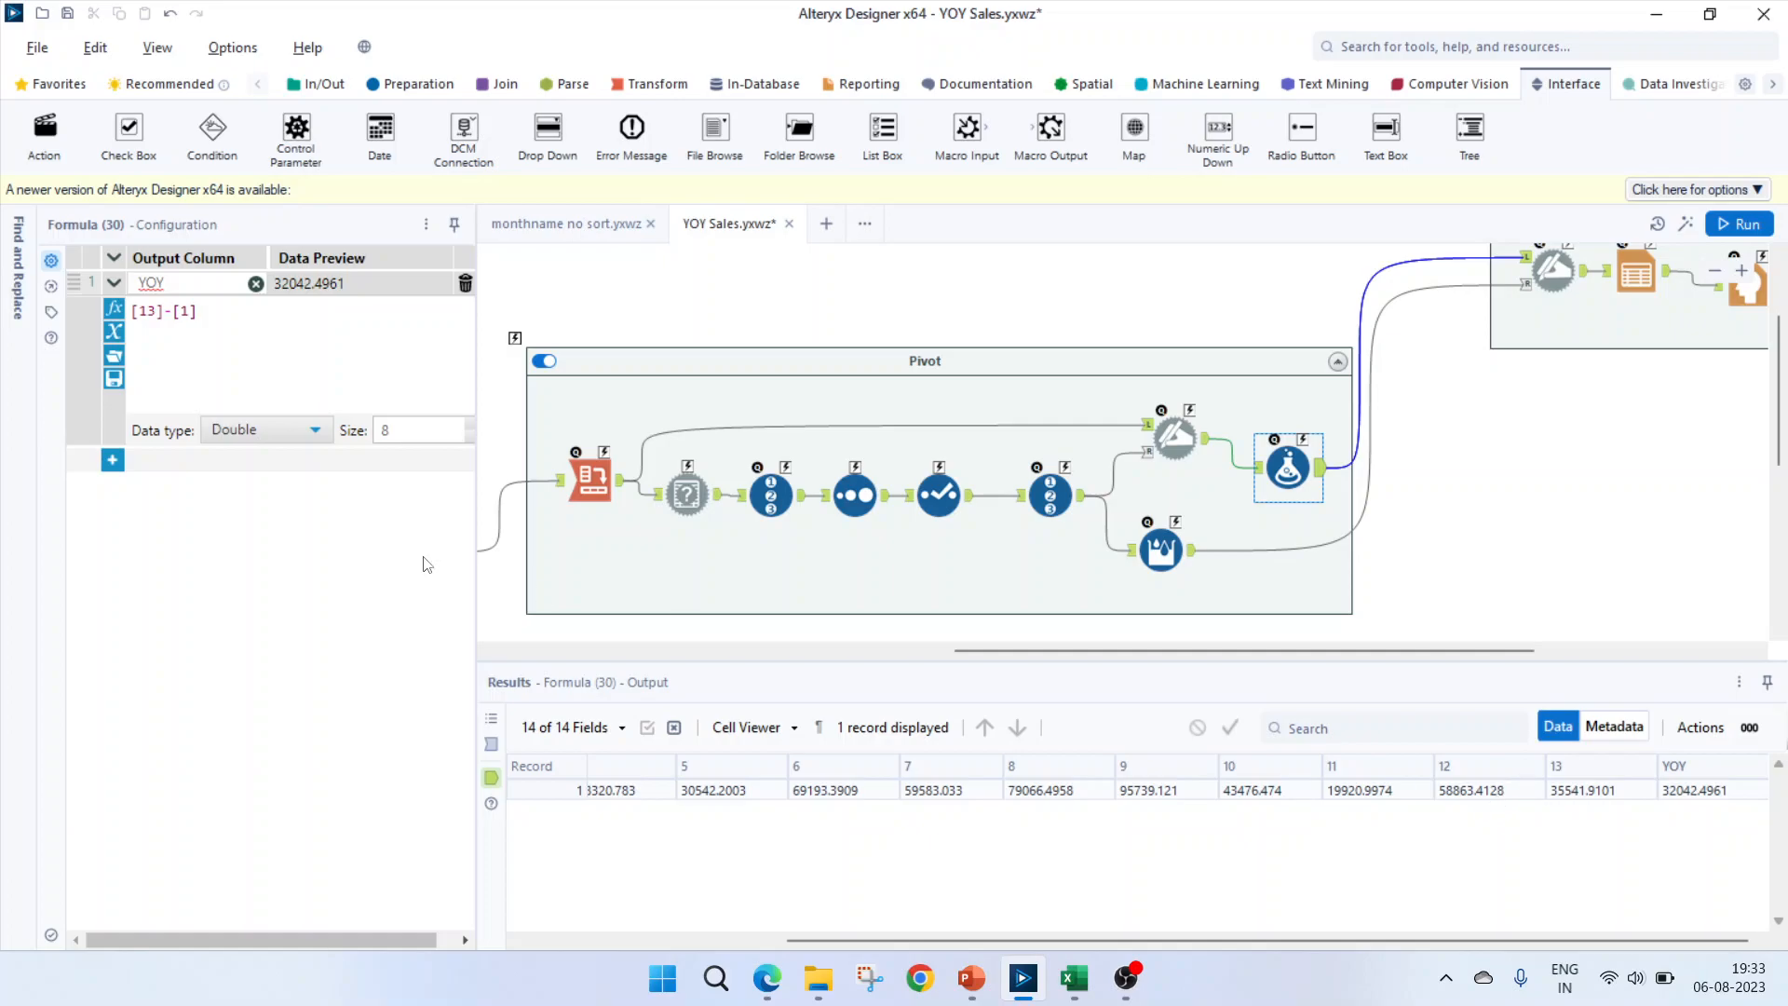
left_click(578, 937)
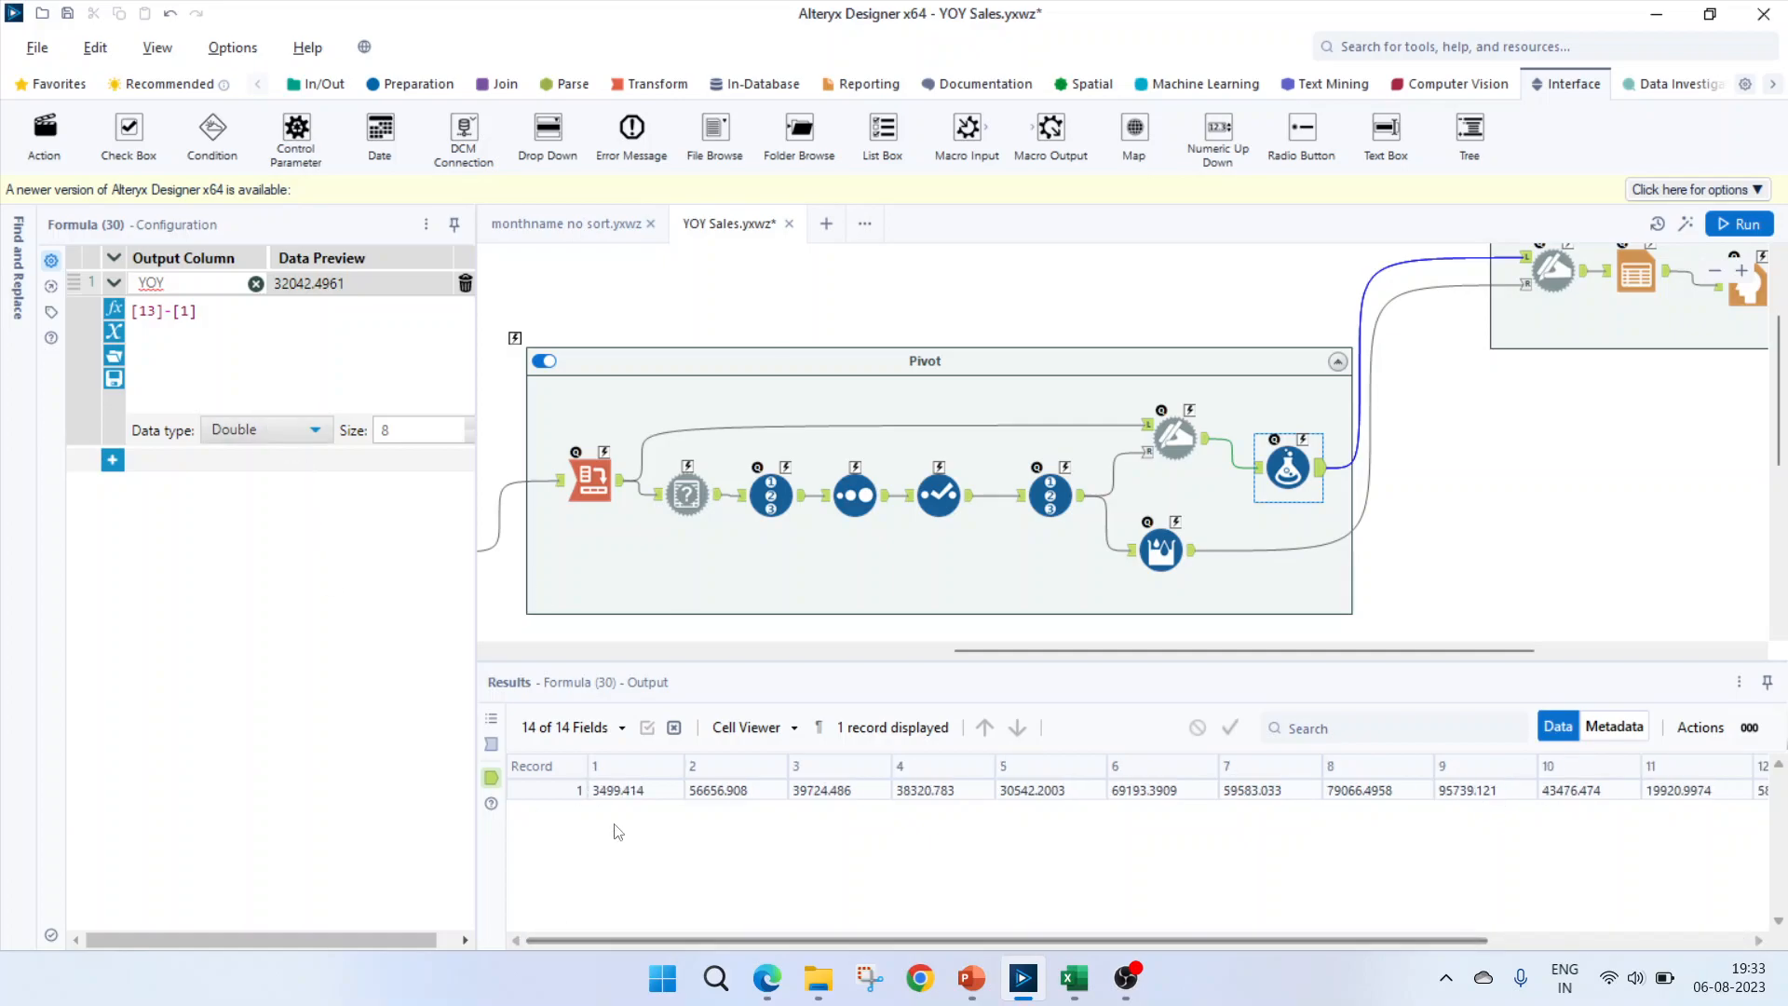
left_click_drag(734, 940, 996, 940)
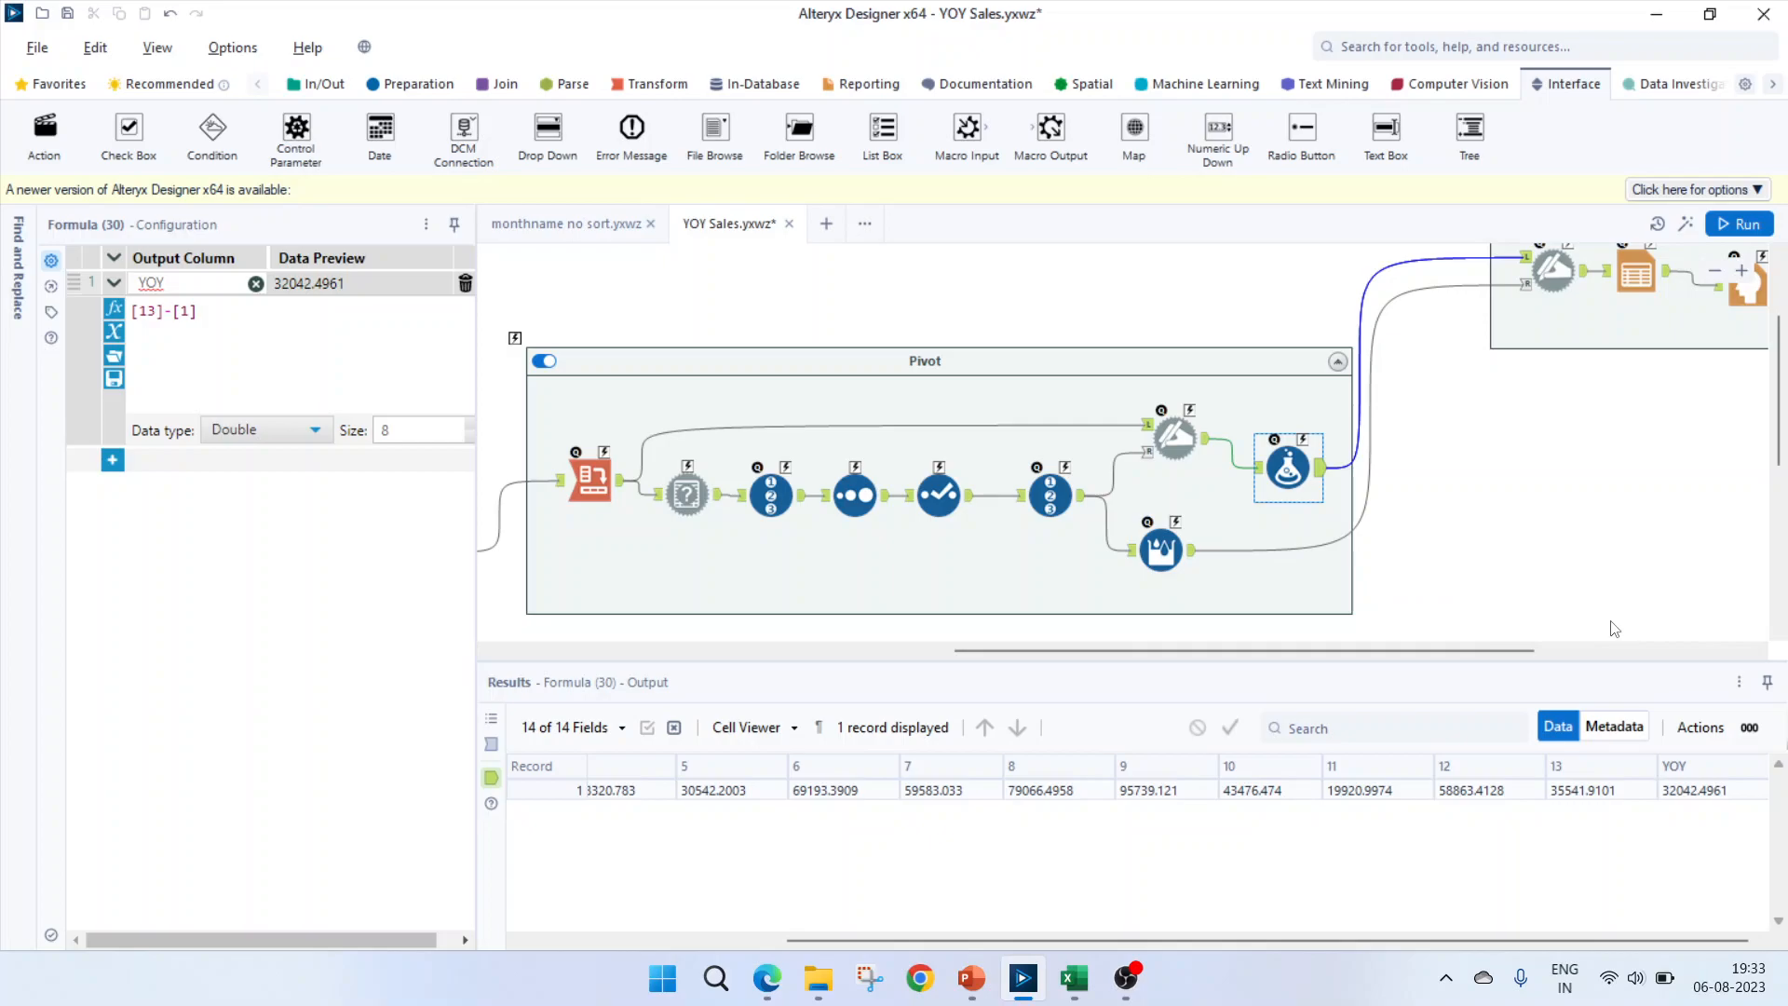
- Examine the Multi-Row Formula tool's month-name expression and its [Name] reference, and compare the tool's input with its output
scroll(1583, 610, "up", 1)
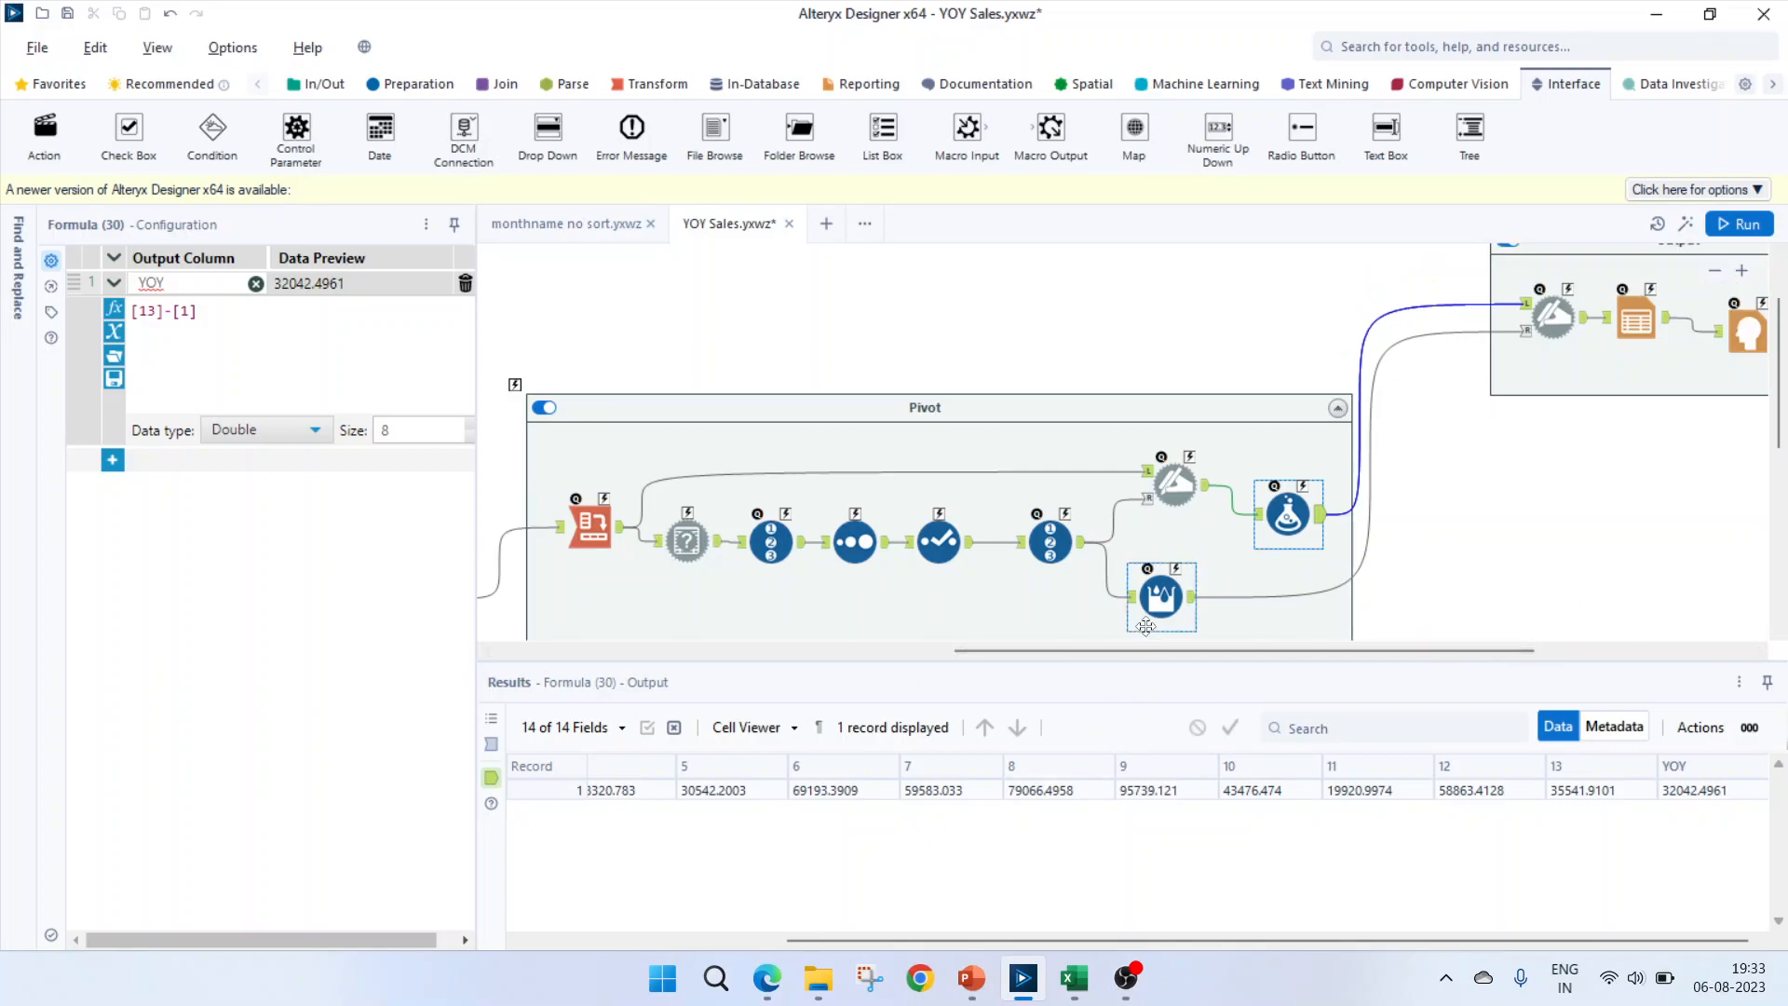
left_click(1155, 594)
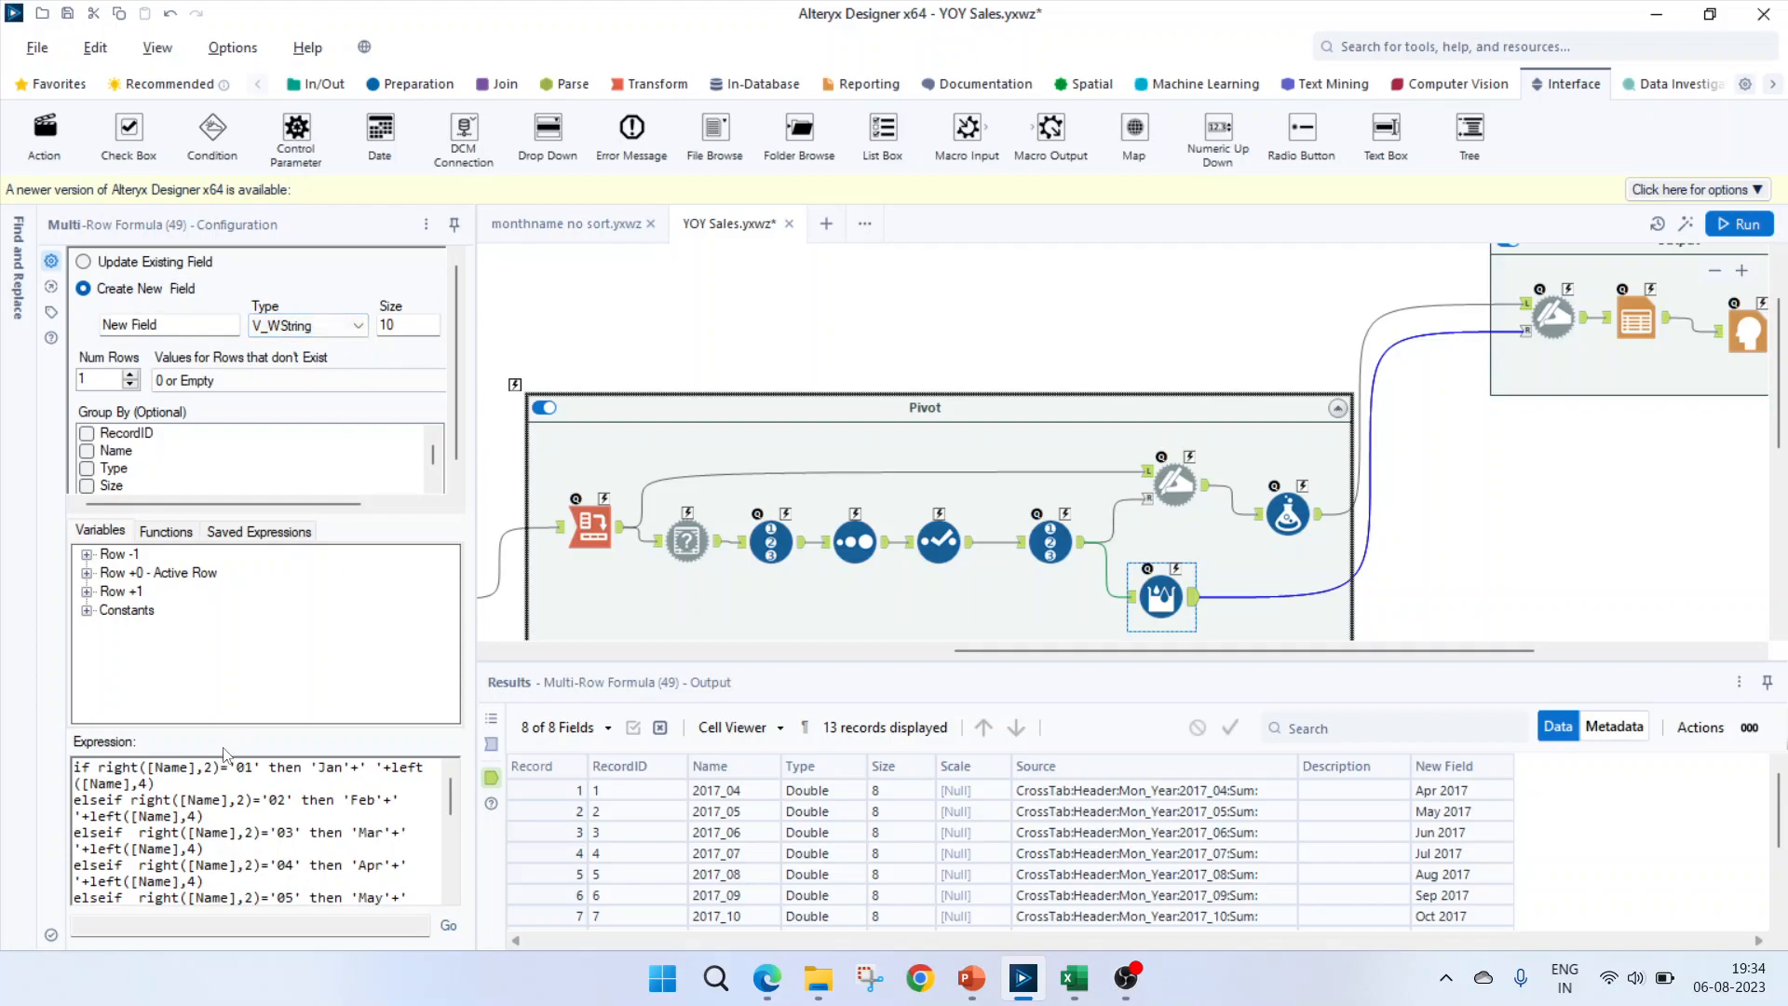
left_click(169, 810)
left_click_drag(148, 768, 172, 775)
left_click(491, 744)
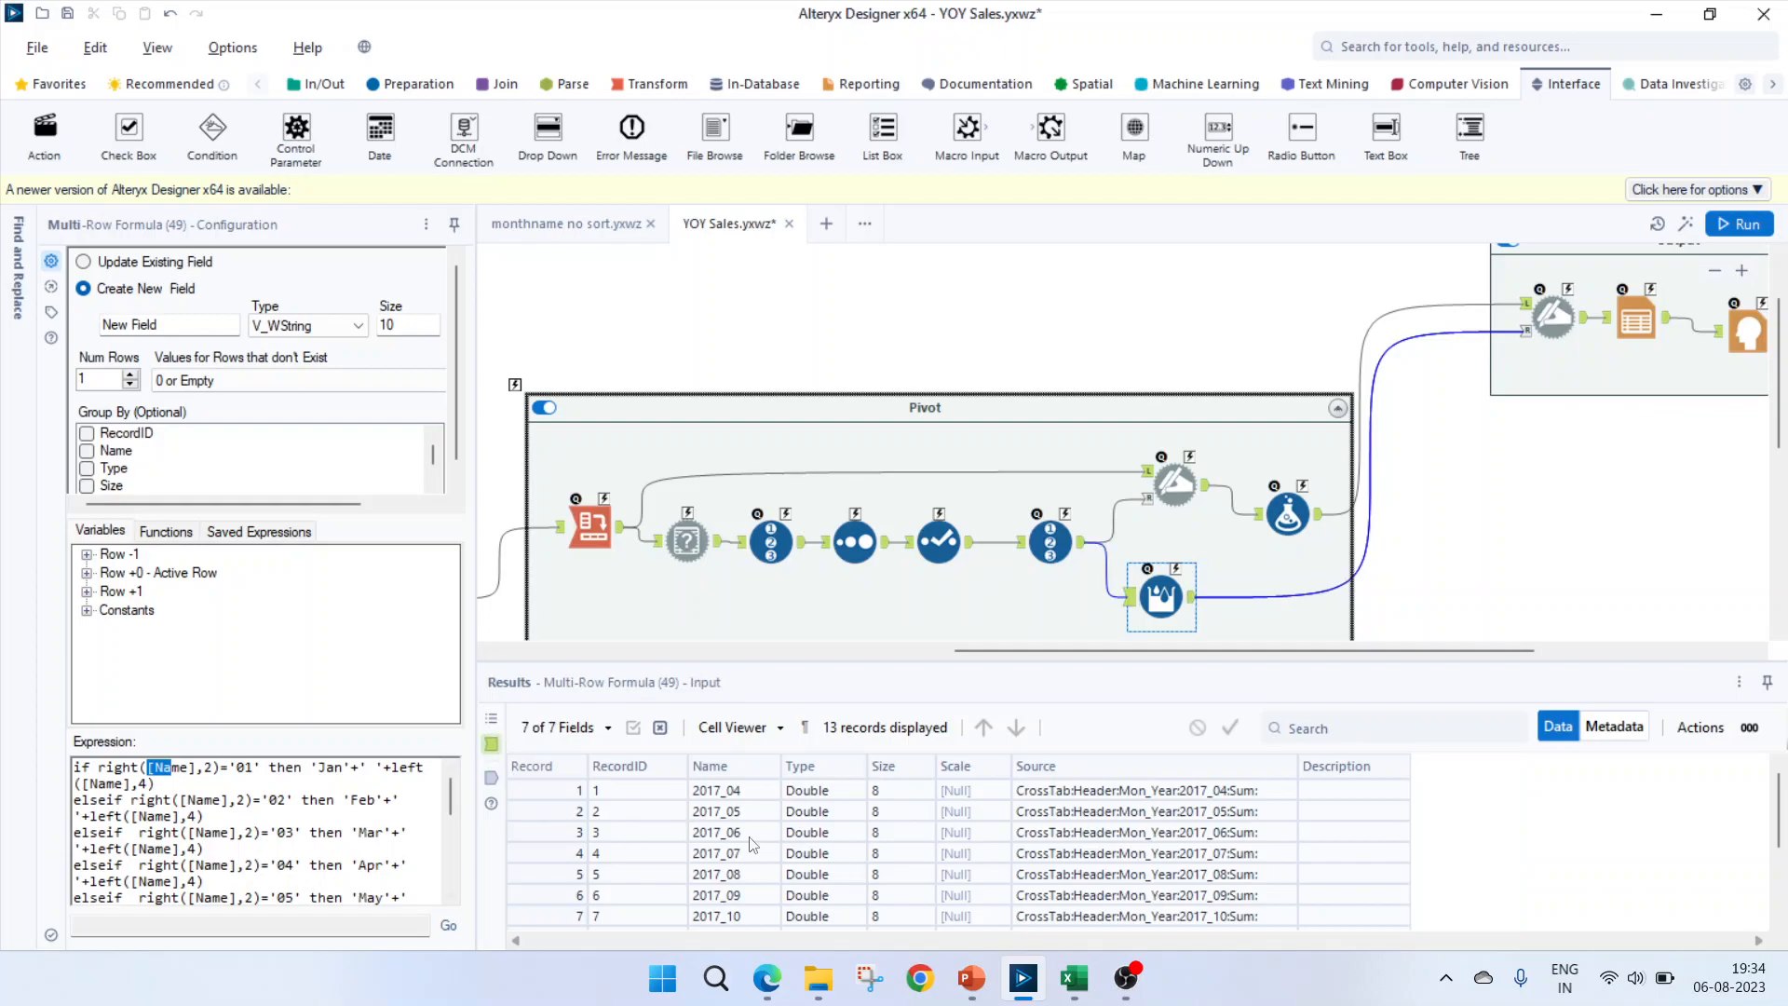
left_click(559, 789)
left_click(492, 777)
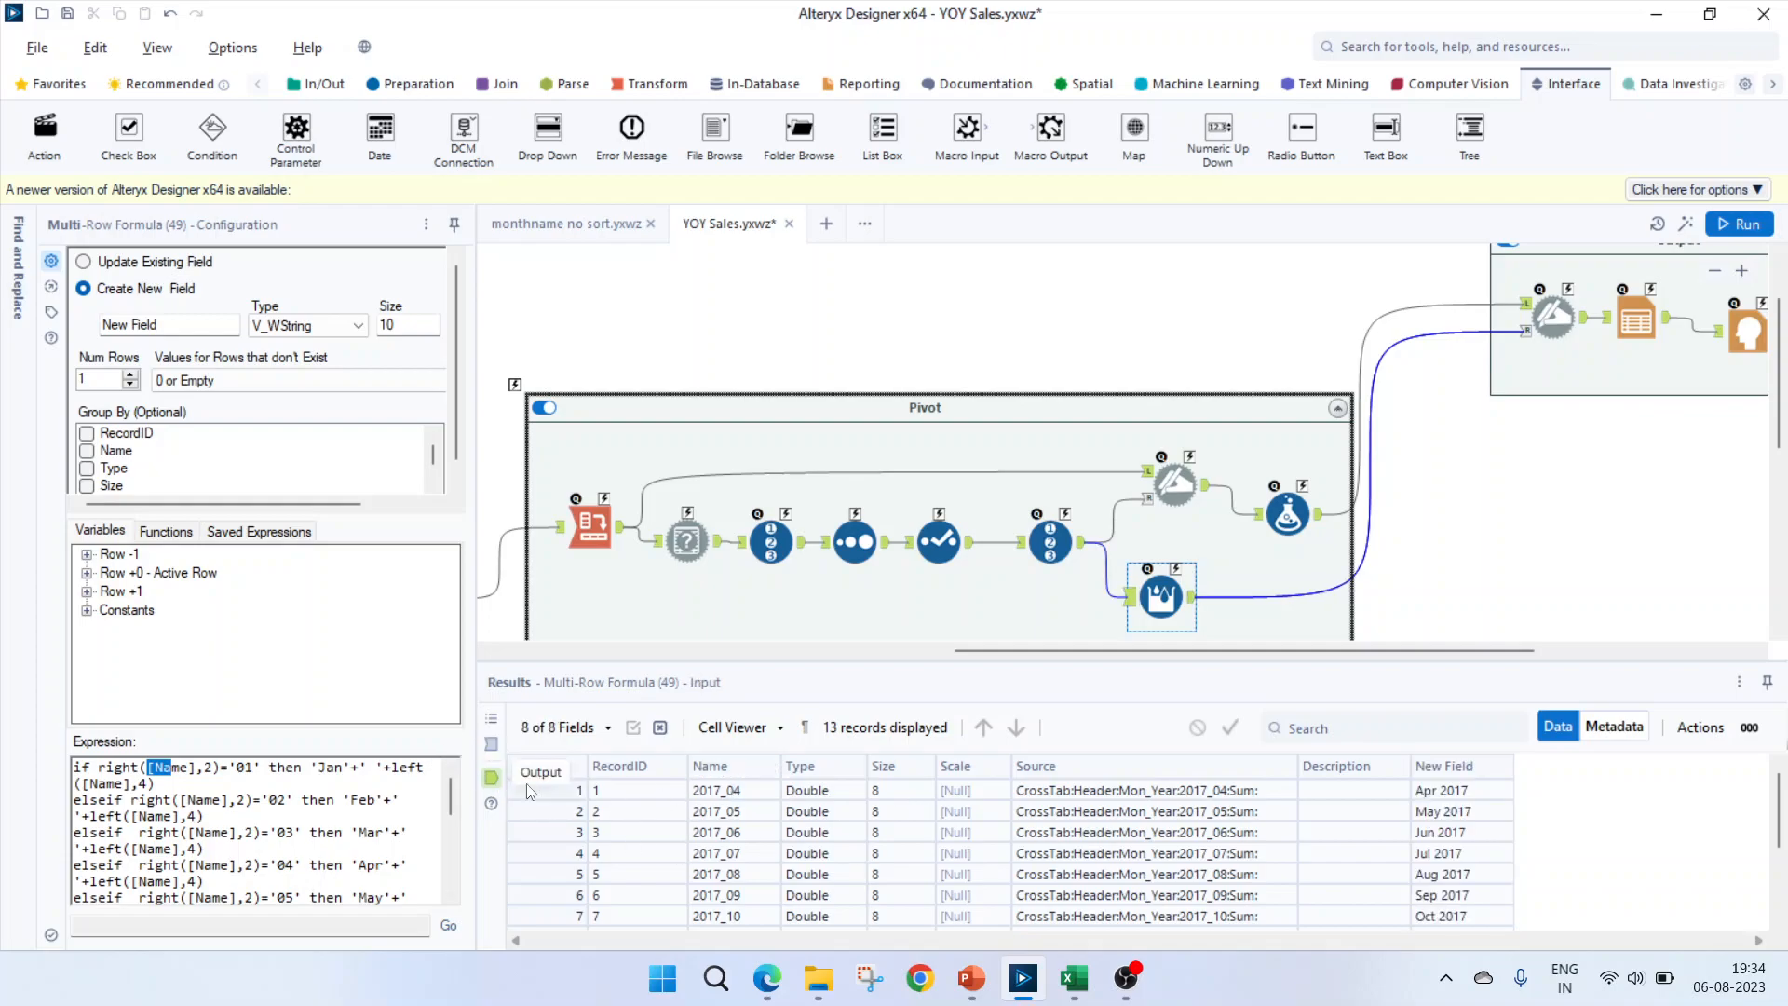
- Match the '04' Apr condition and the Name values to New Field in the Multi-Row Formula output, through the last record
left_click(731, 813)
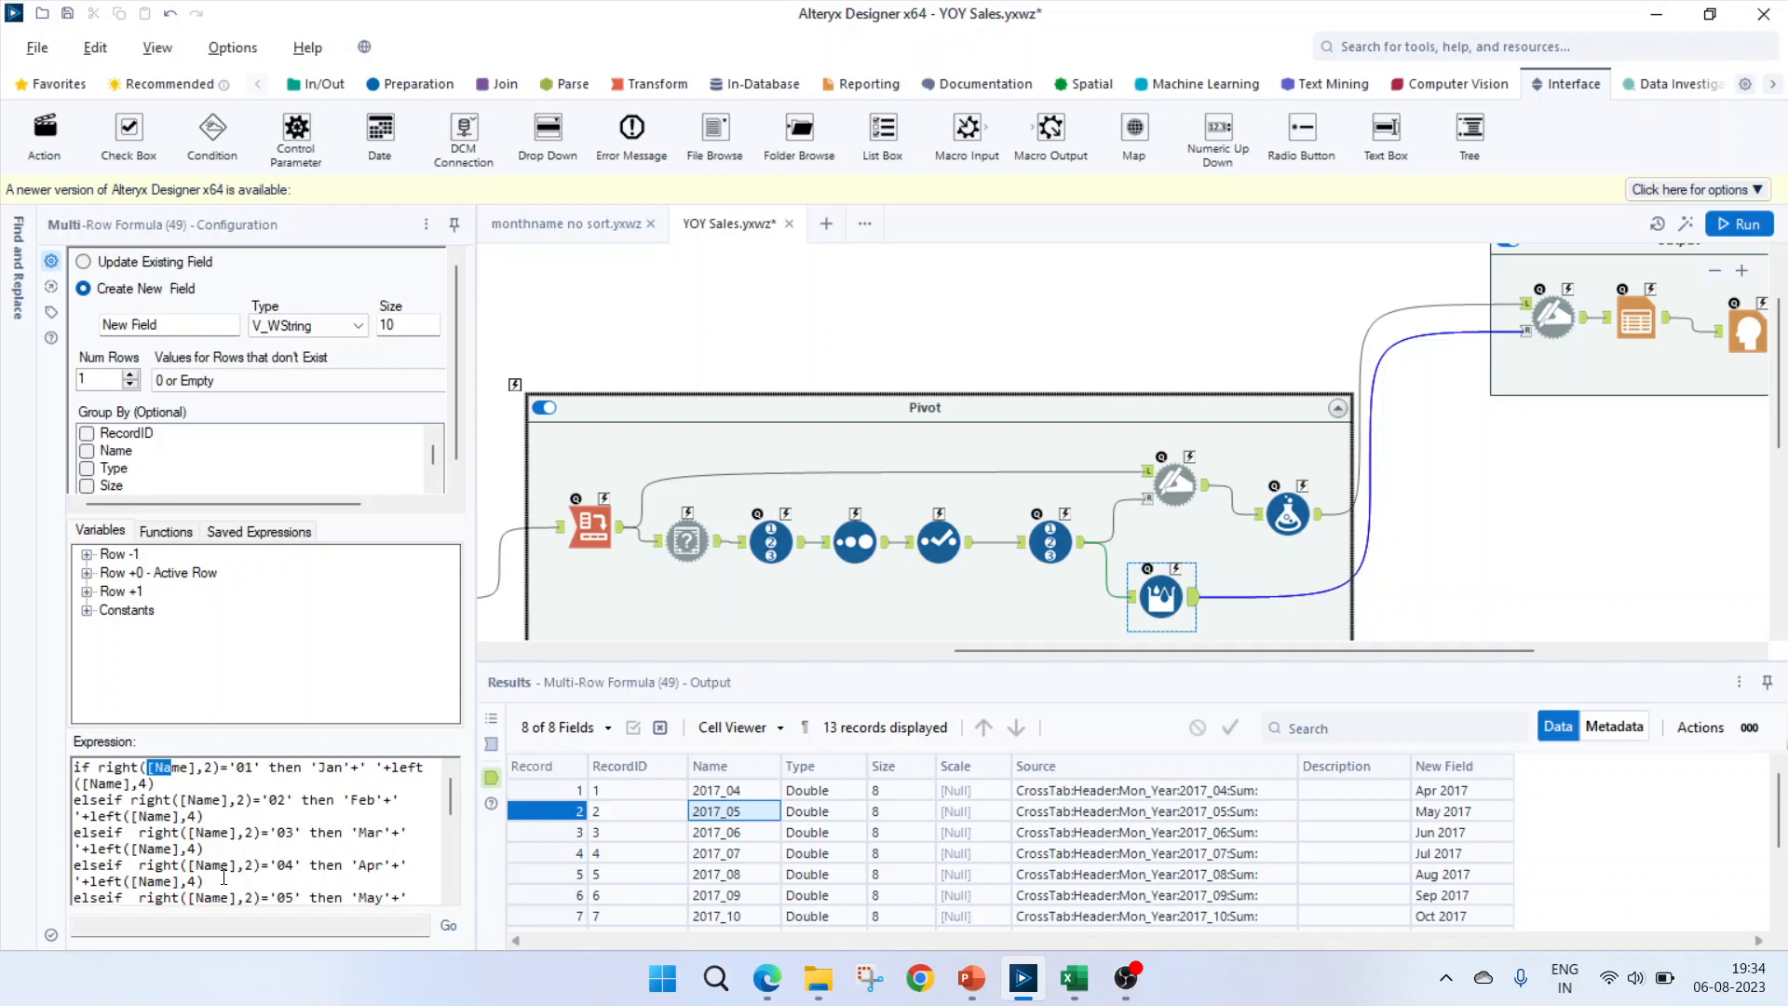
left_click_drag(228, 865, 144, 874)
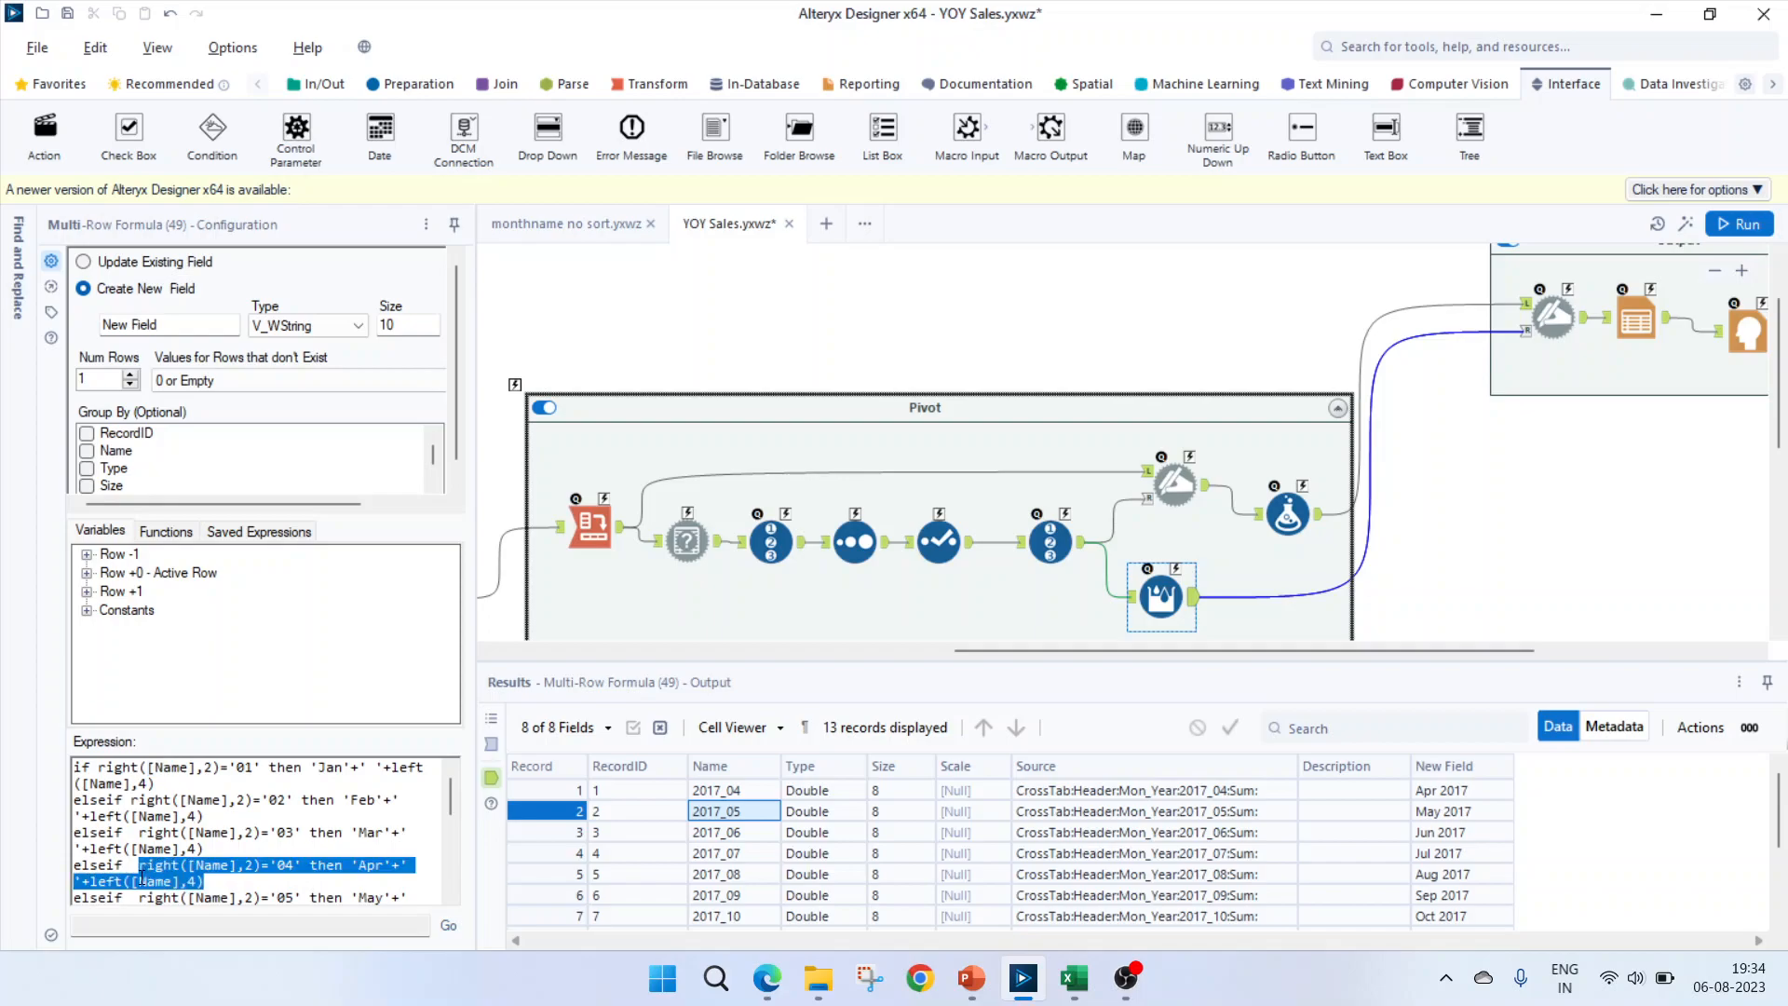
left_click(1452, 811)
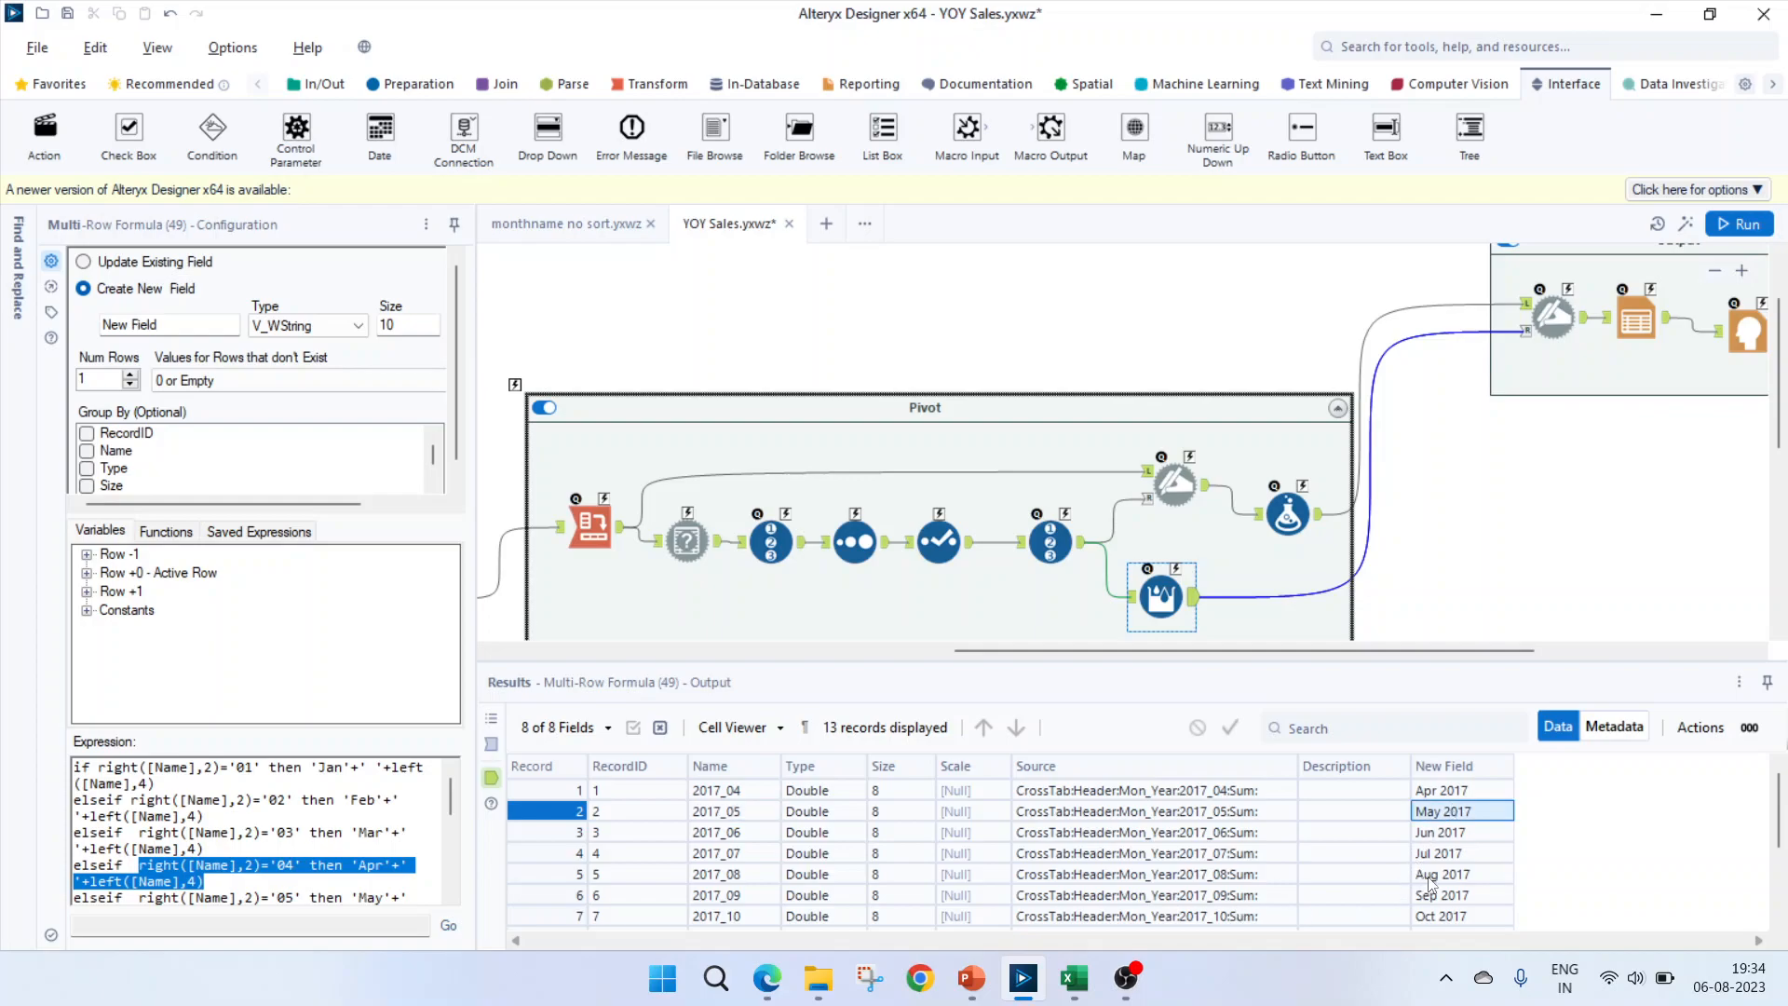
left_click(1432, 881)
left_click(746, 792)
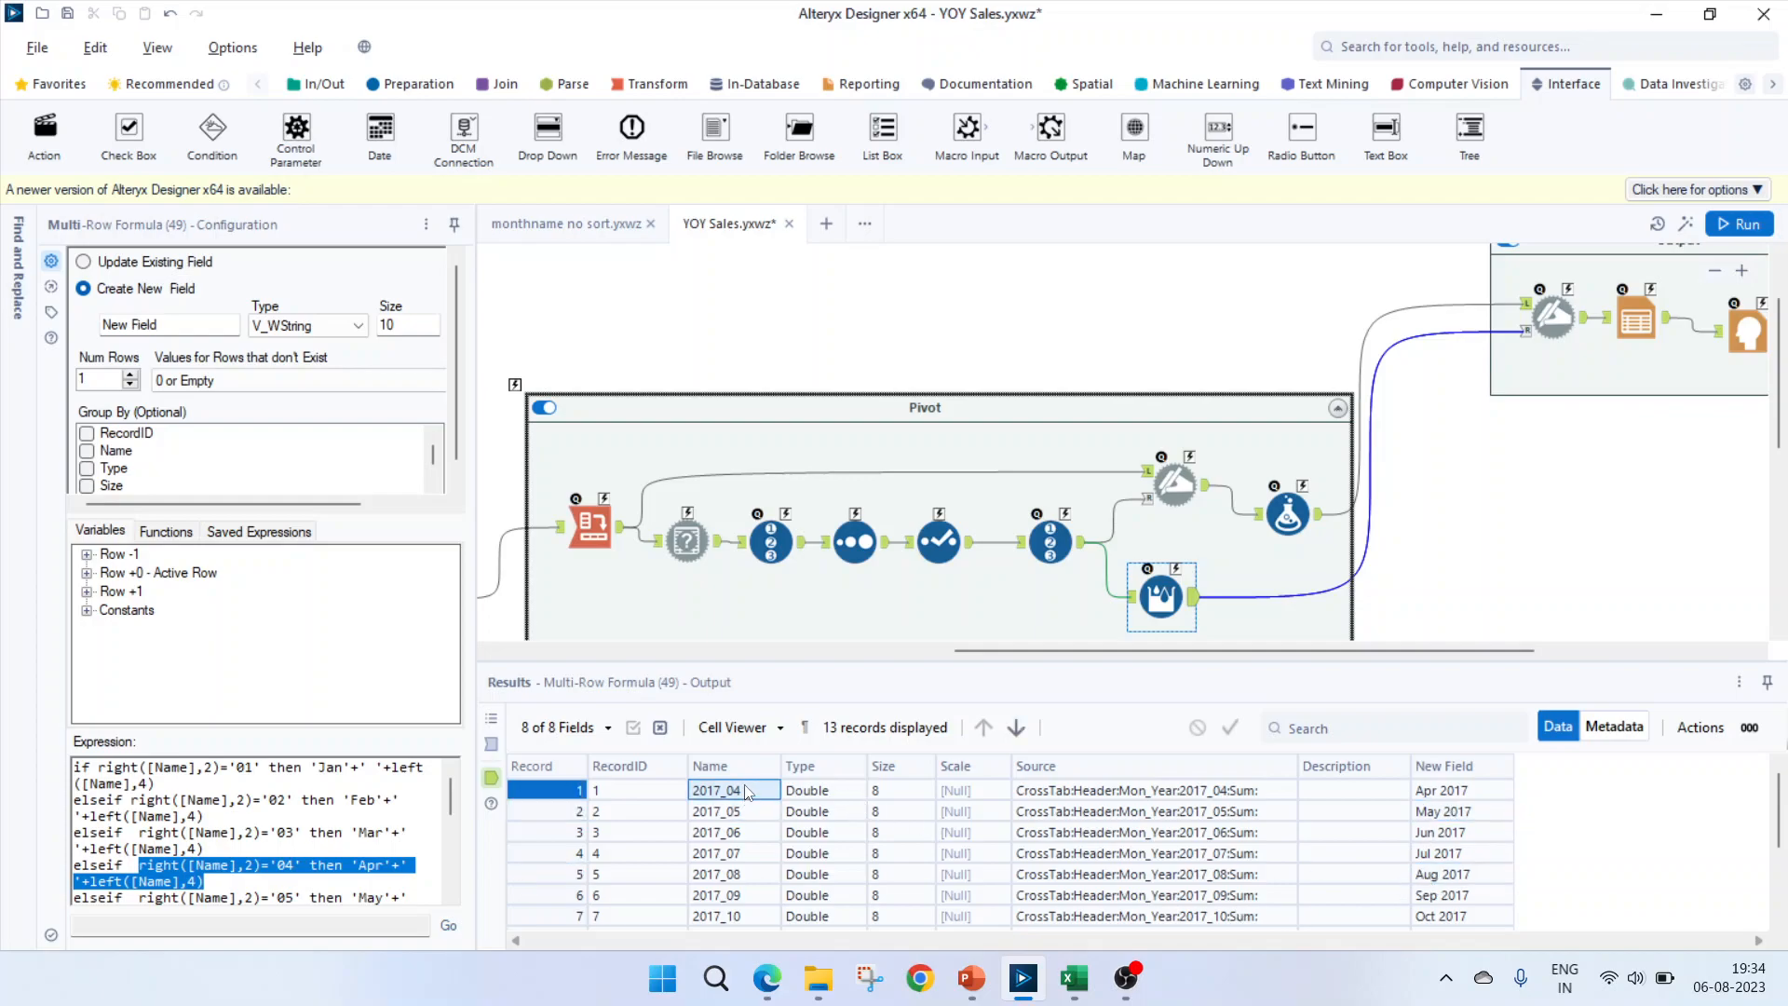
left_click(733, 812)
scroll(740, 870, "down", 2)
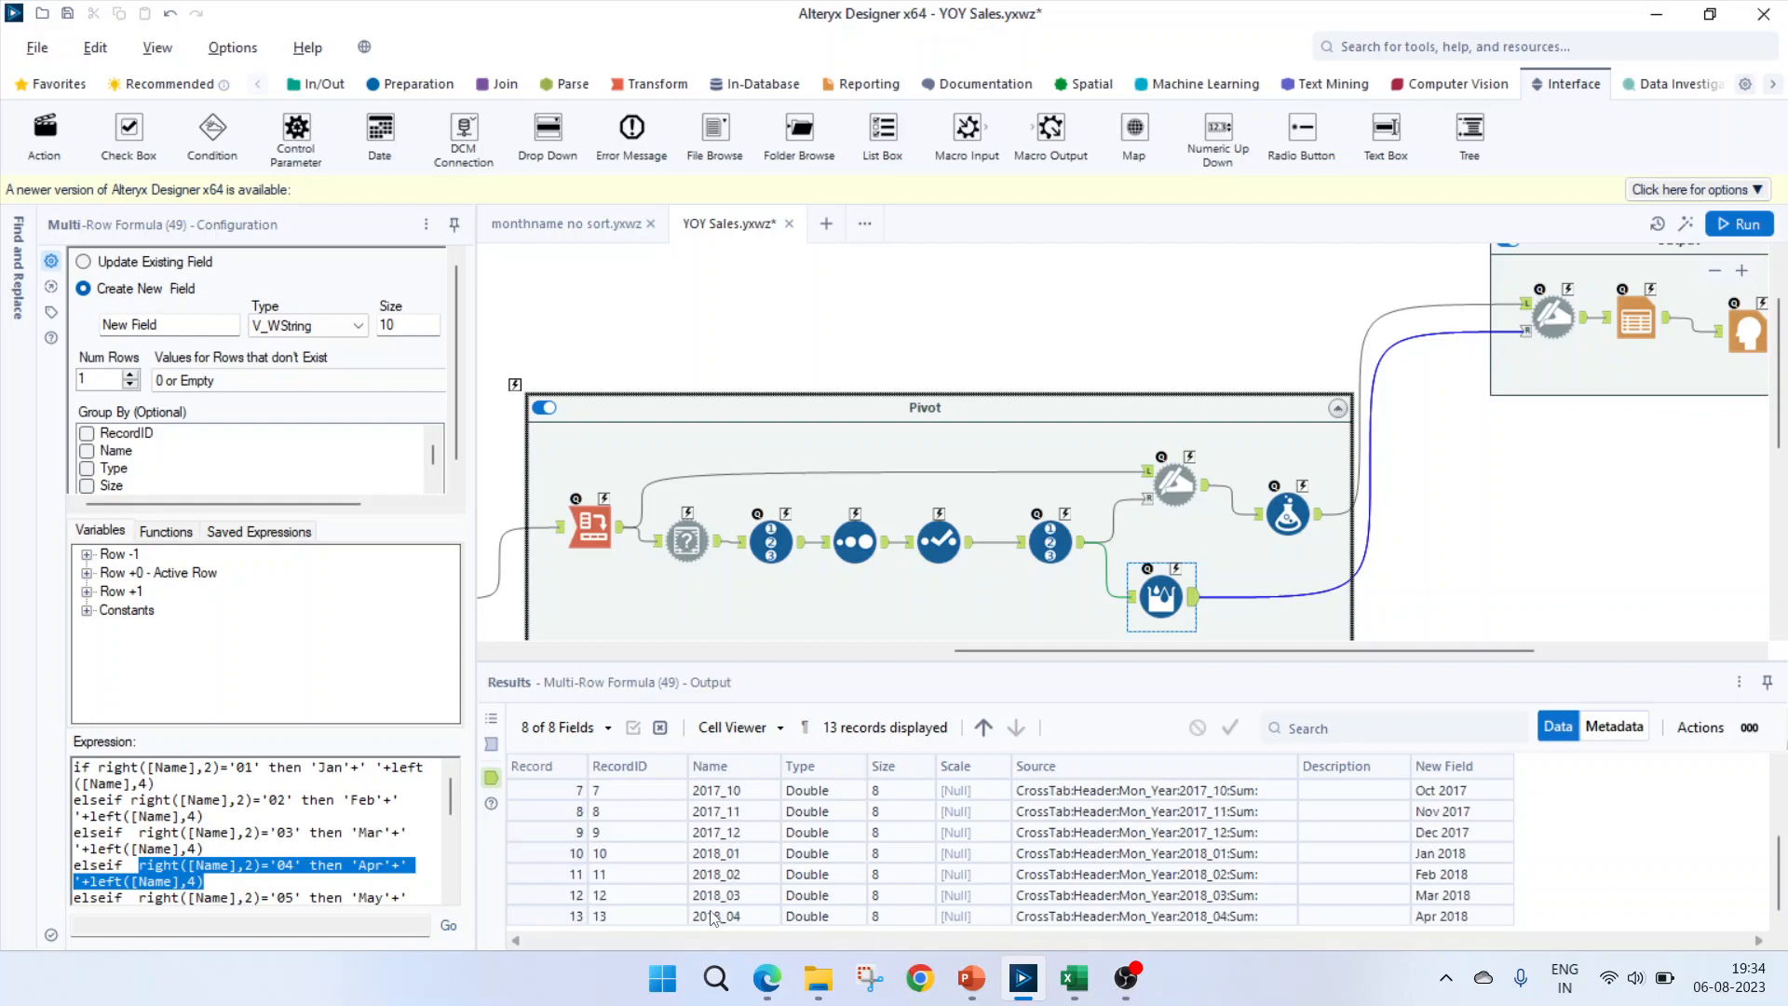
left_click(712, 917)
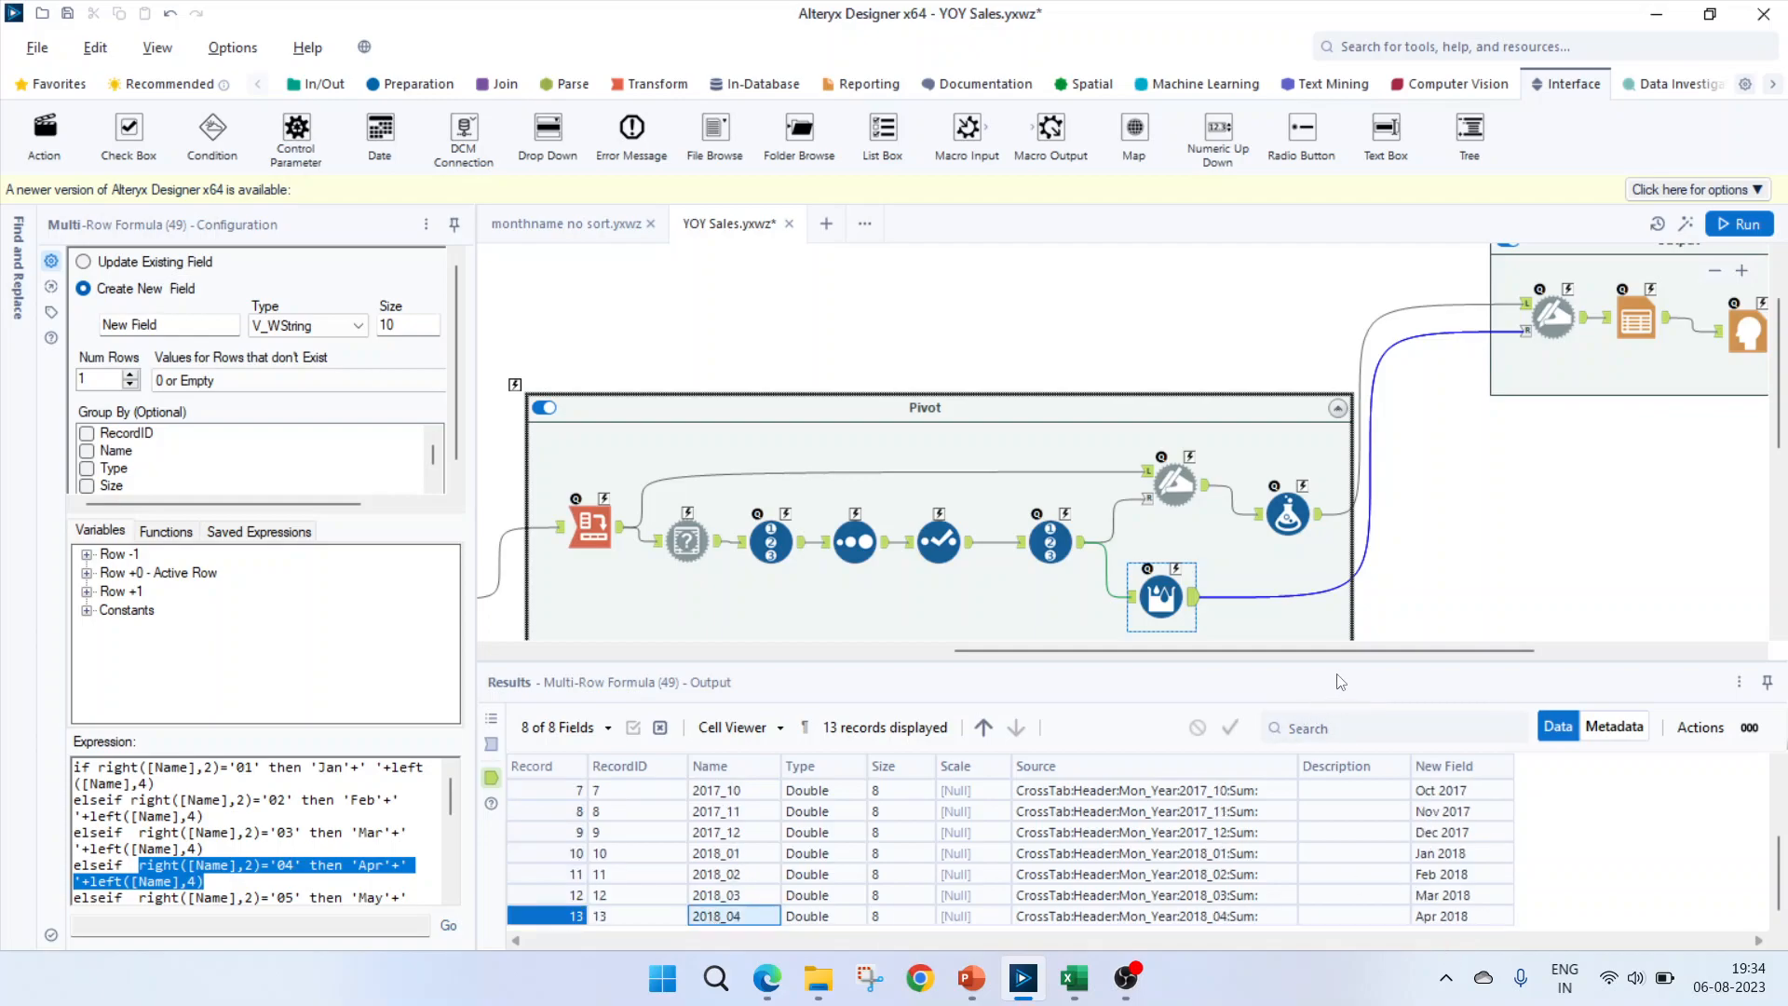
- Compare the numbered columns of the Formula output with the output of the Output container's Dynamic Rename tool
left_click_drag(1344, 649, 1495, 649)
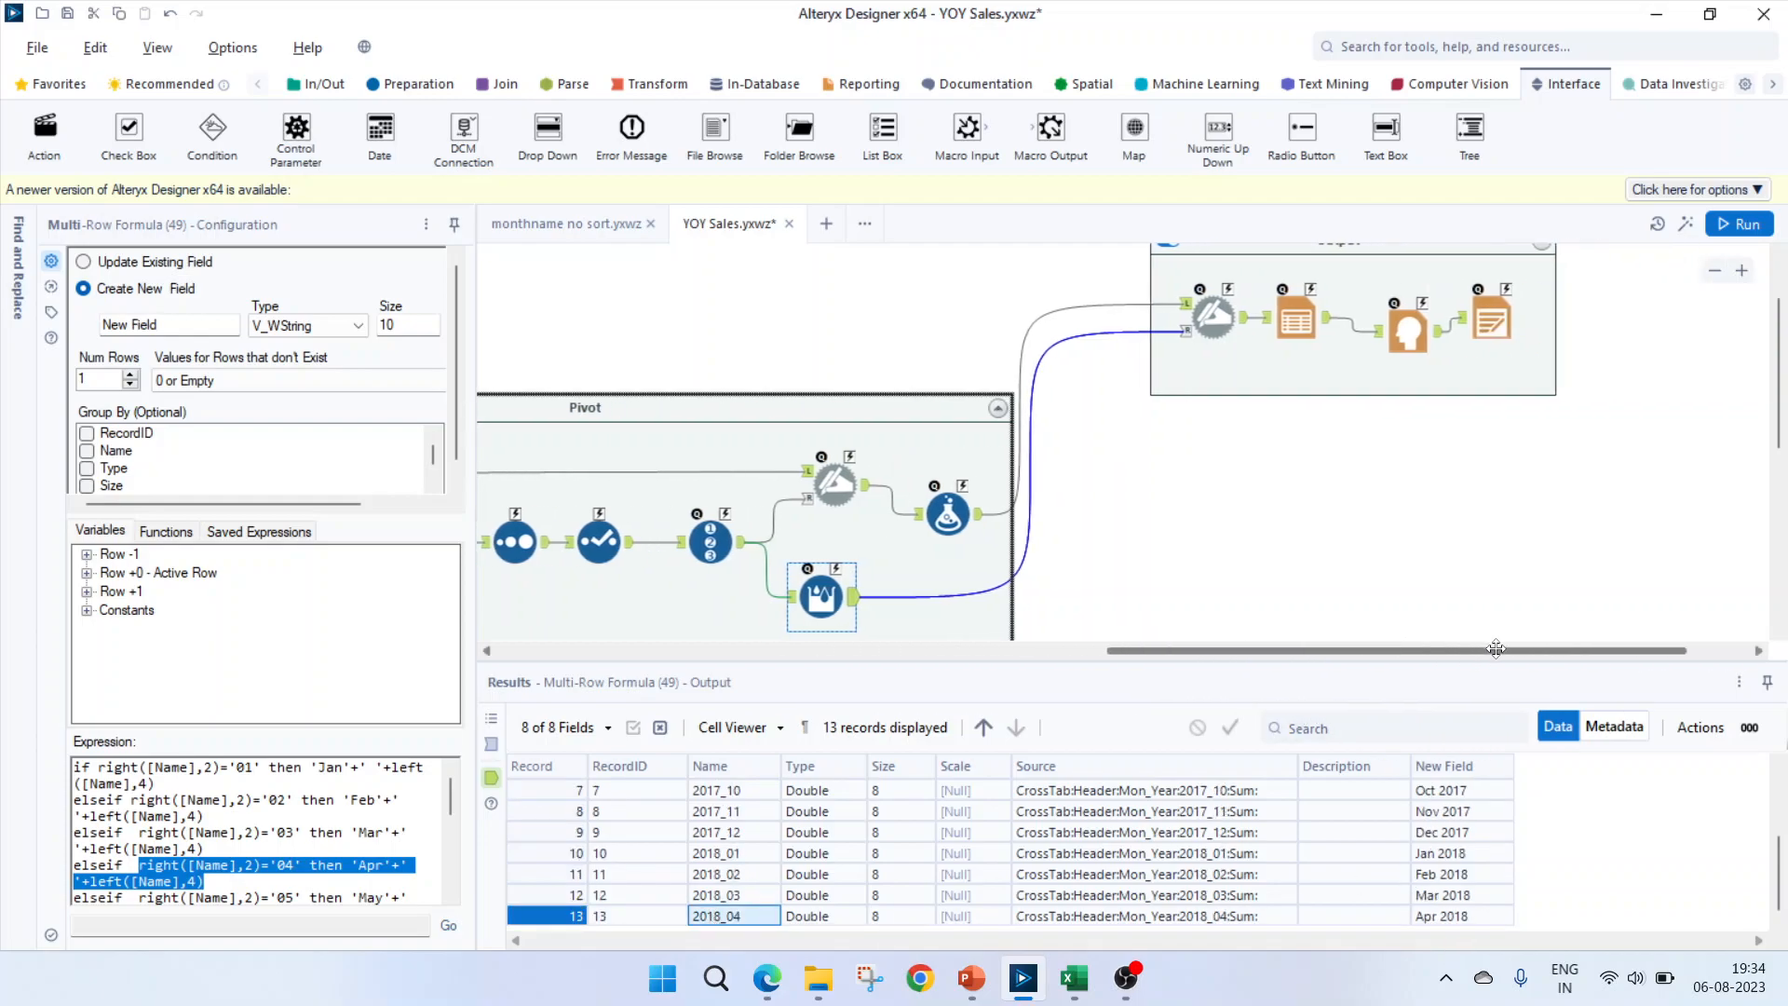
left_click(1216, 326)
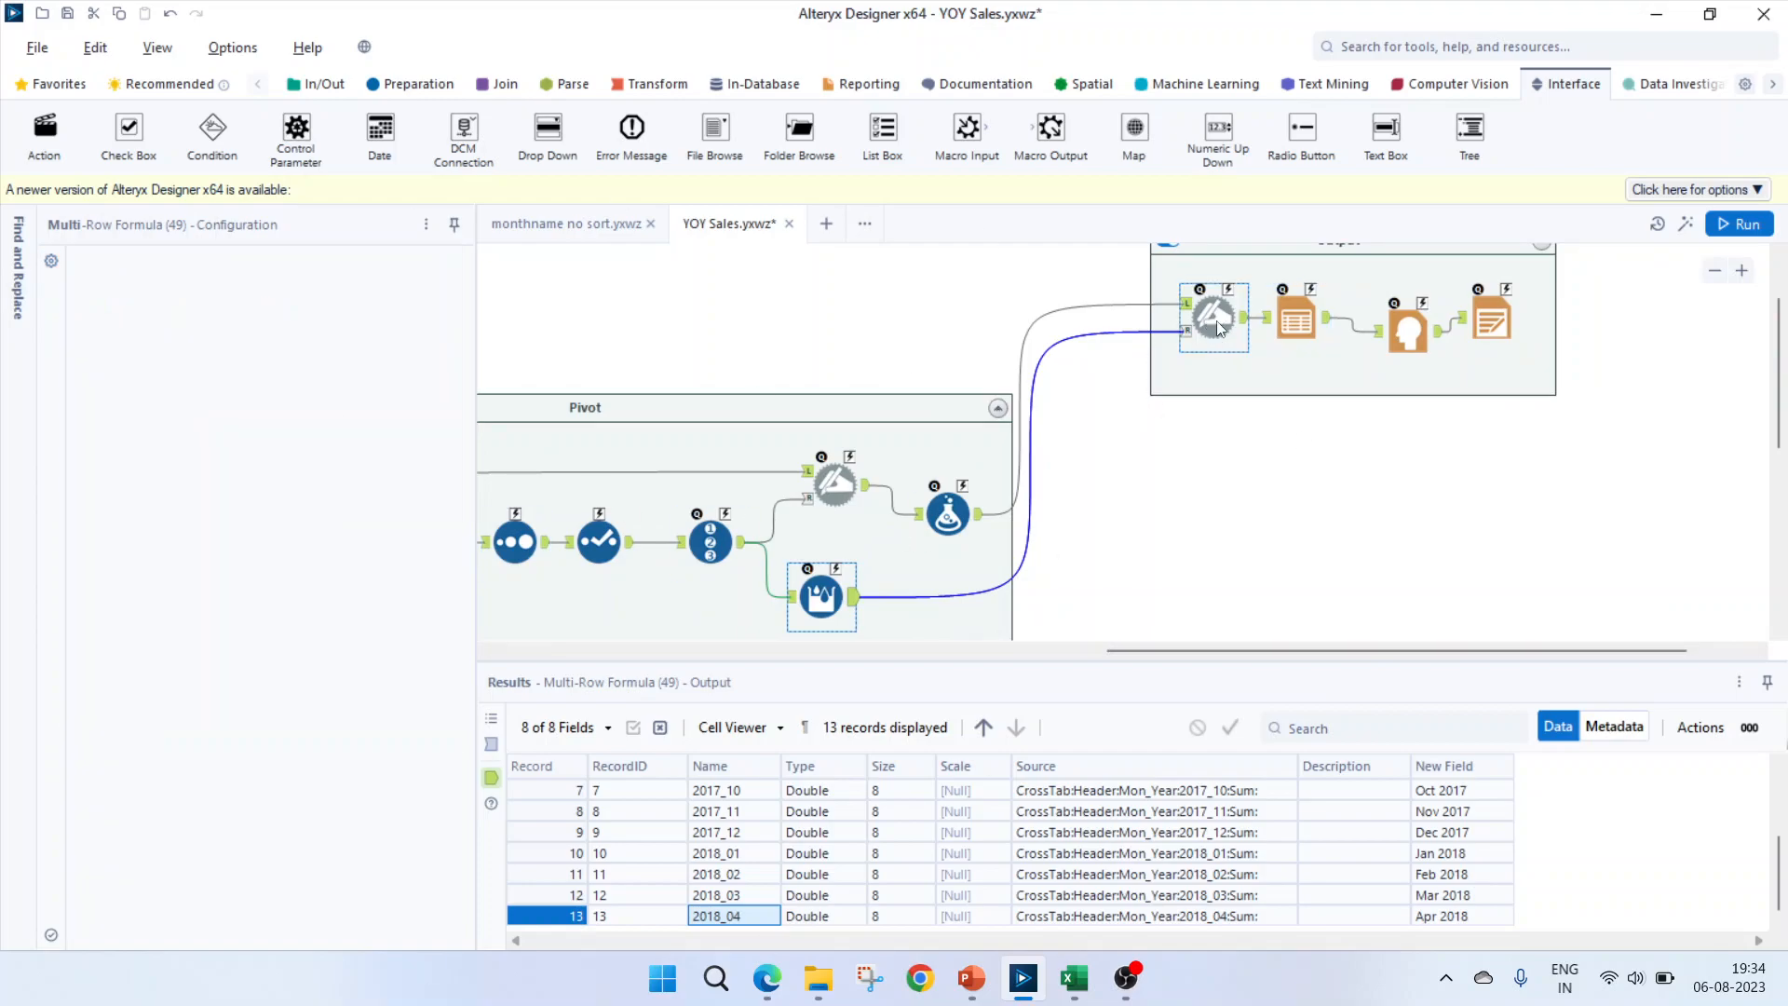
scroll(1180, 480, "up", 1)
left_click(948, 560)
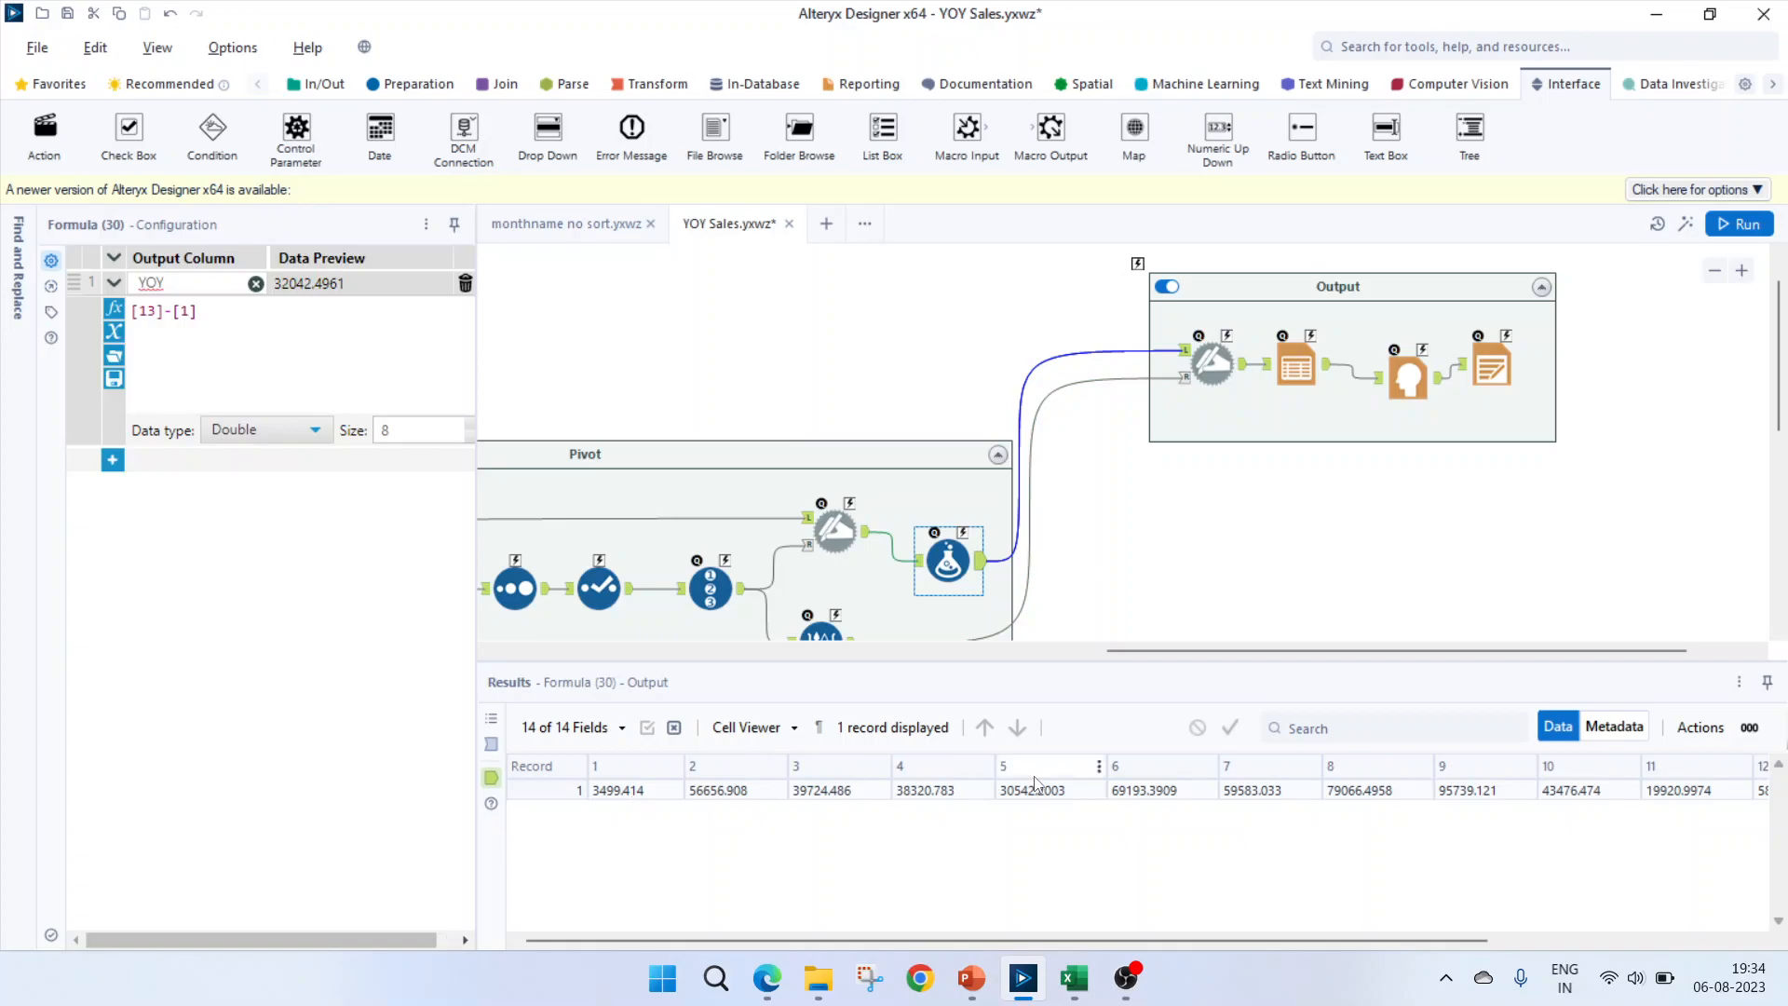
left_click(1222, 365)
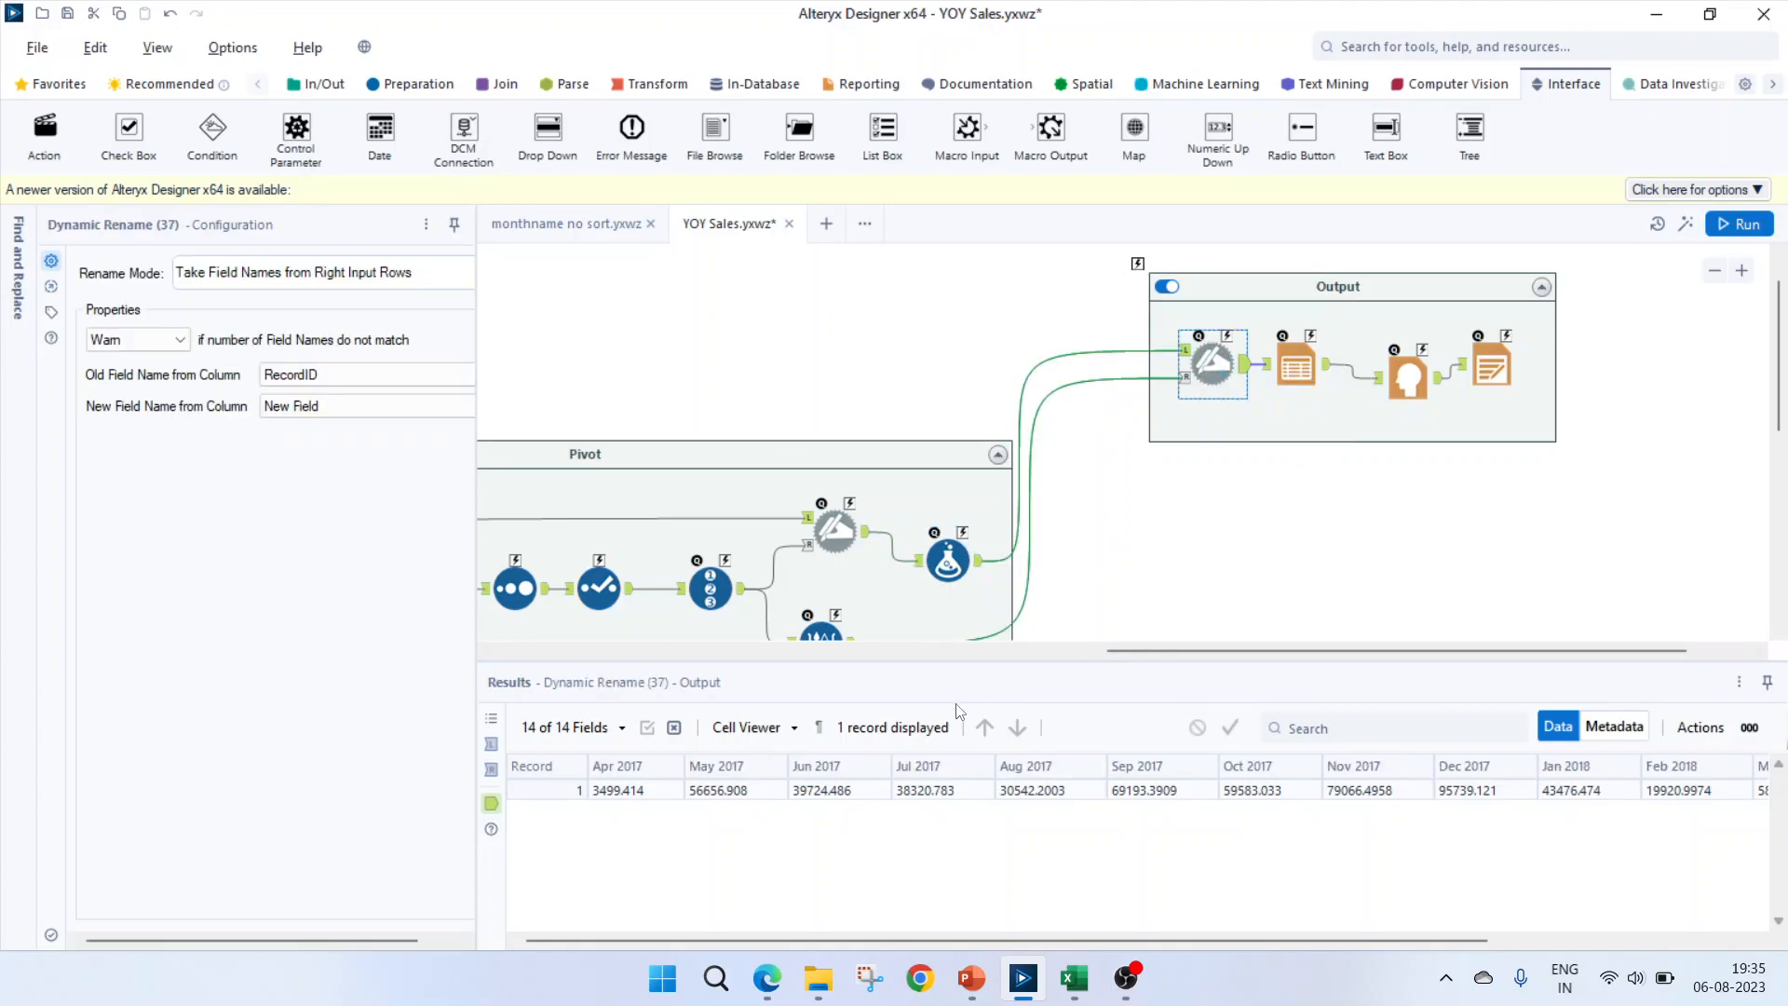
- Check the Multi-Row Formula's New Field values against the Output container's Dynamic Rename settings and its renamed columns through YOY
scroll(887, 653, "right", 1)
scroll(759, 624, "down", 1)
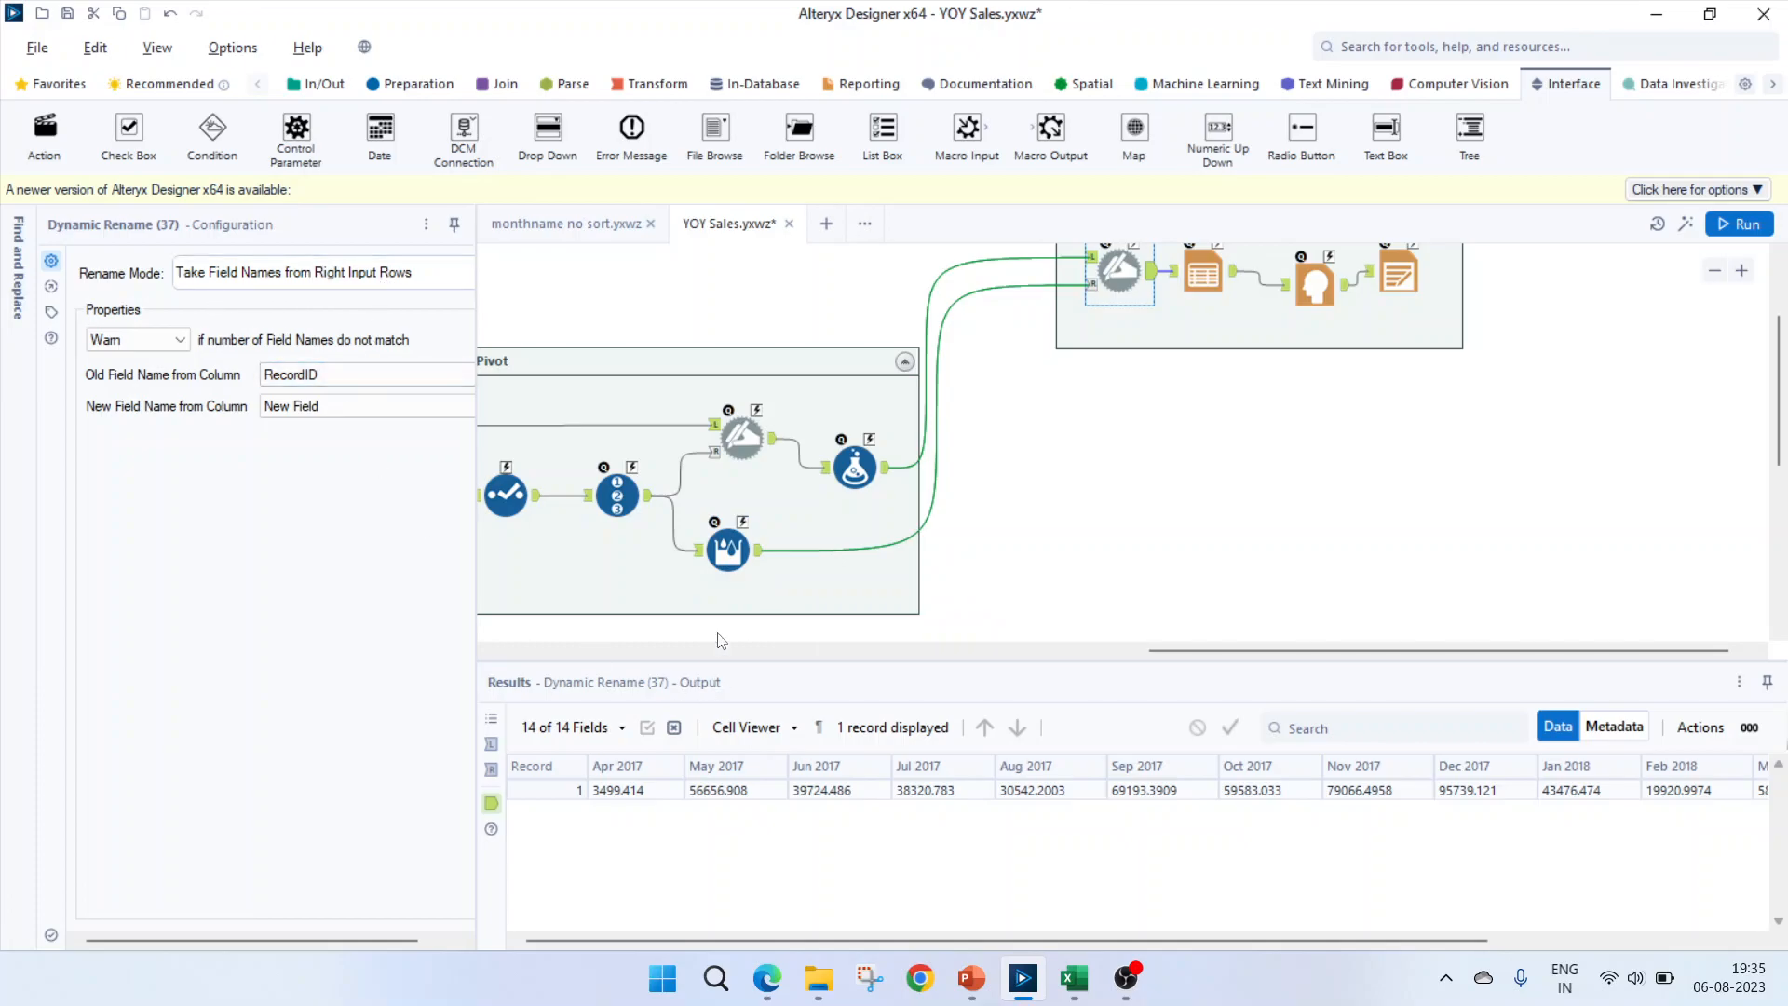
left_click(728, 549)
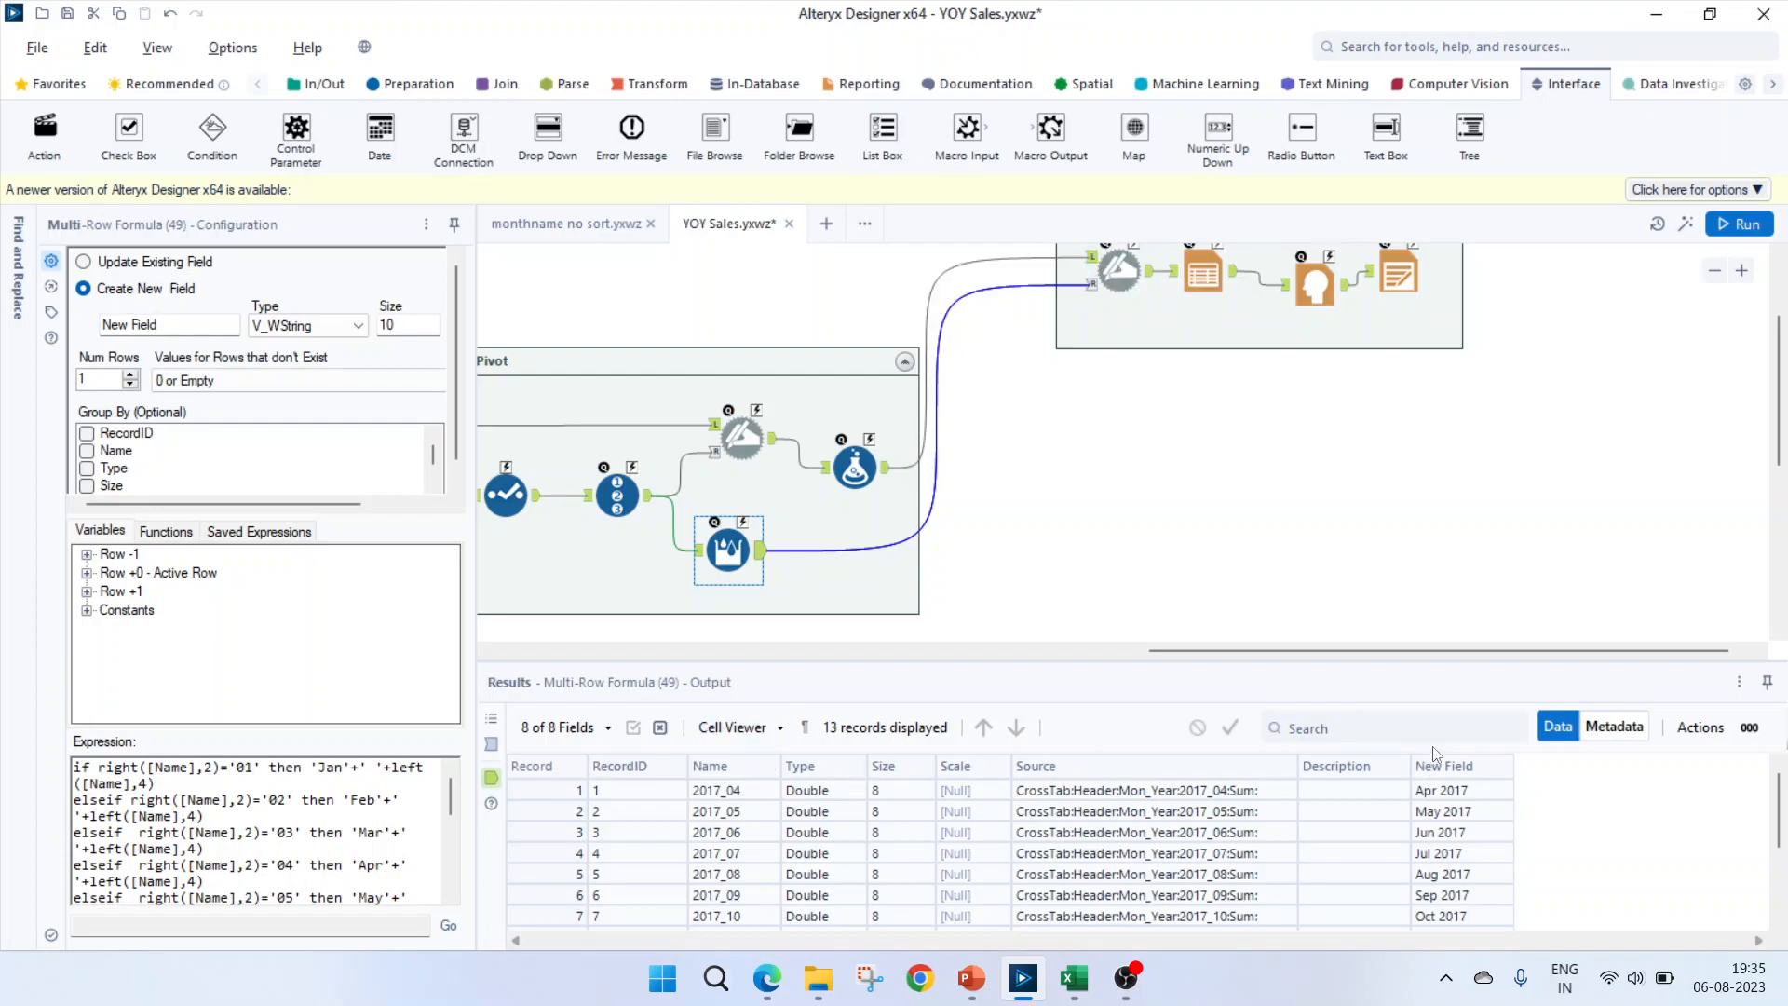
left_click(1130, 276)
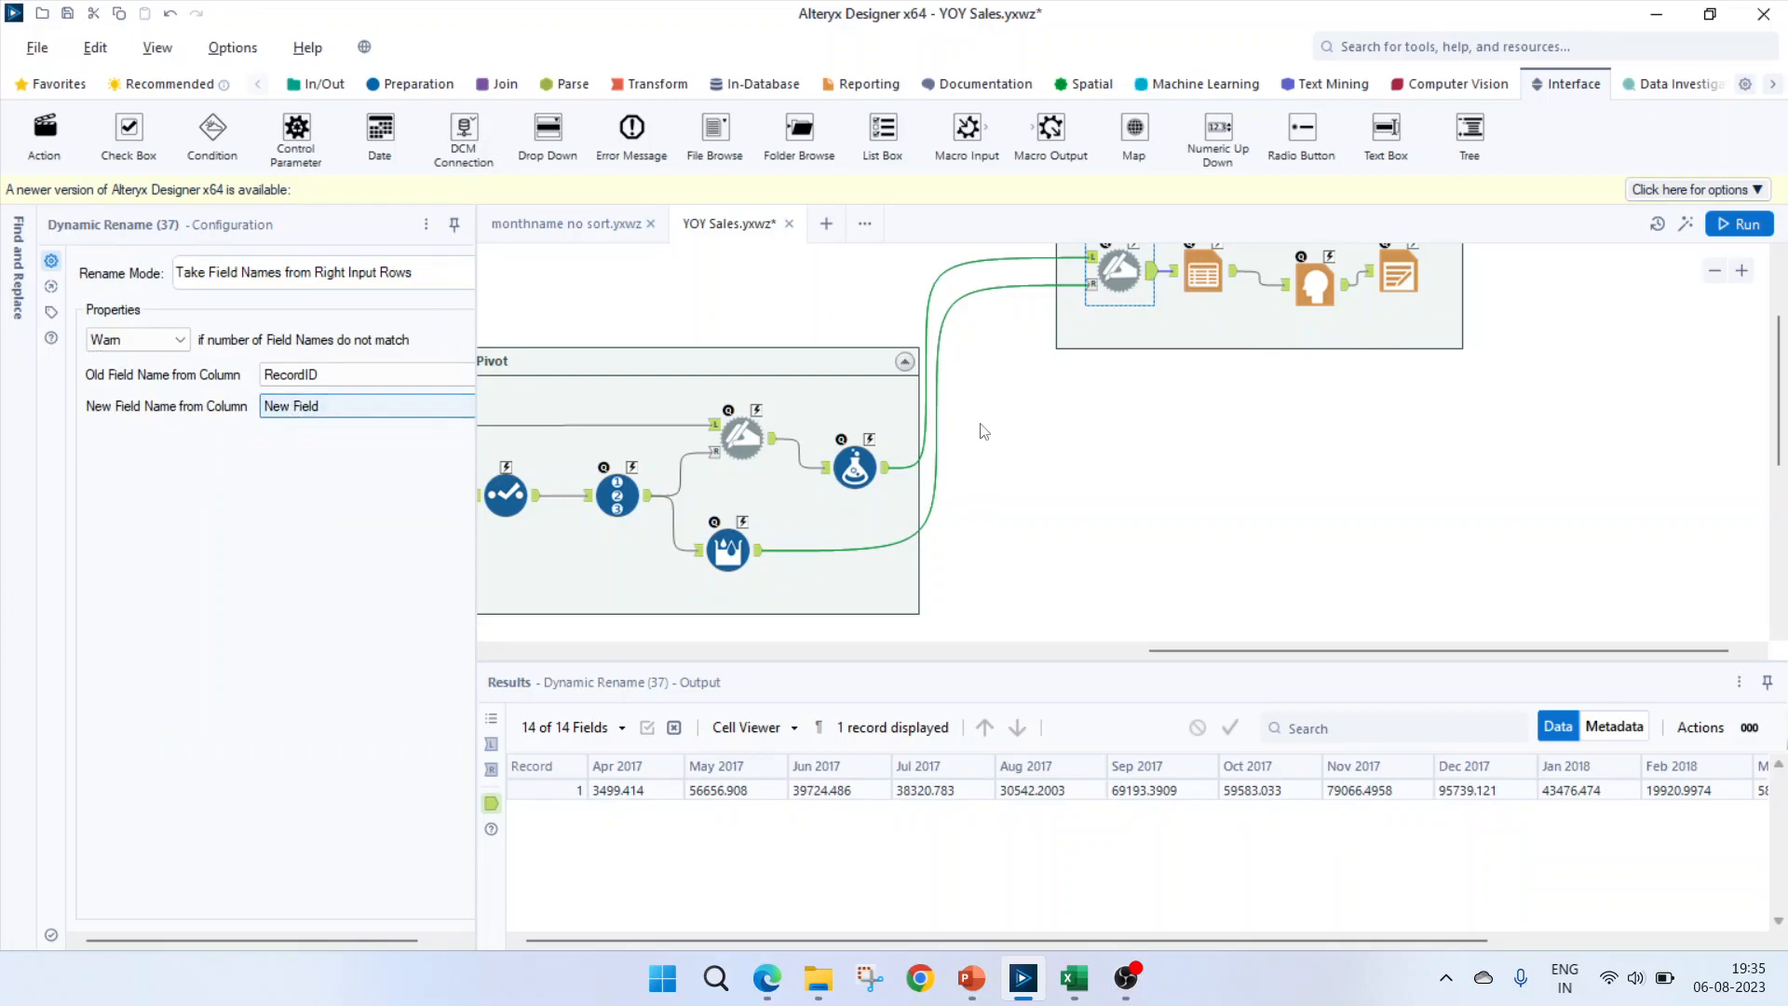
scroll(984, 428, "up", 3)
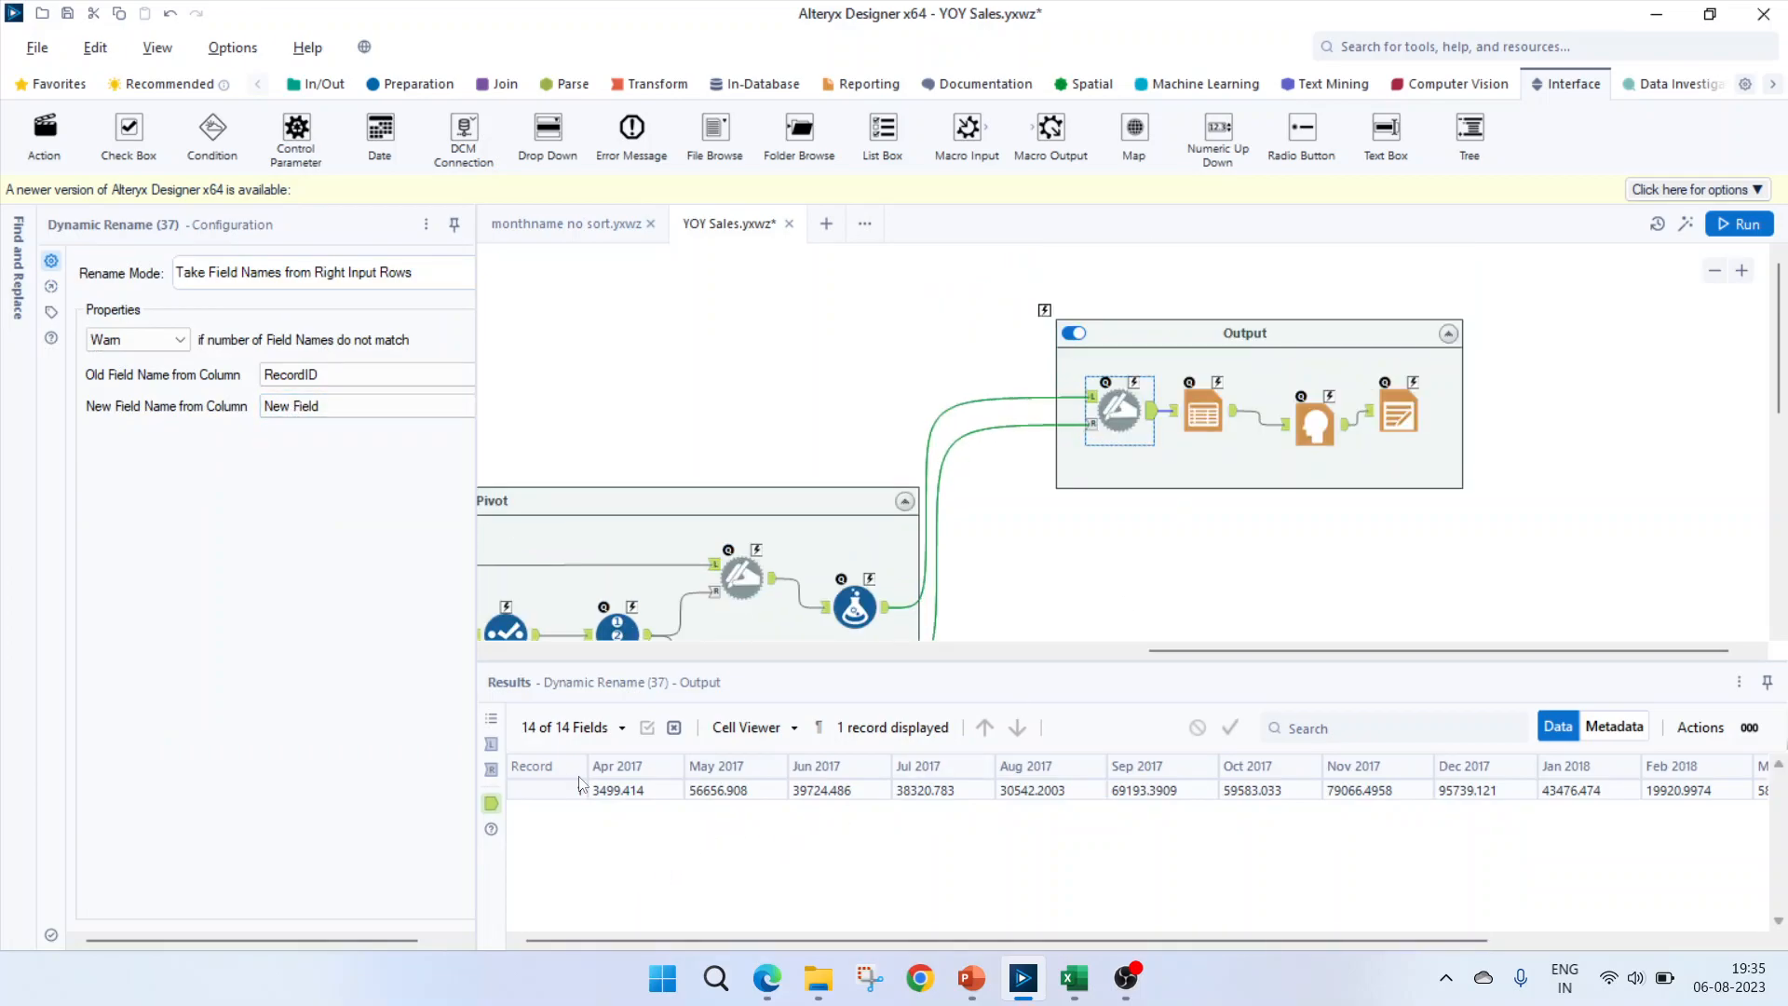
left_click_drag(667, 936, 927, 936)
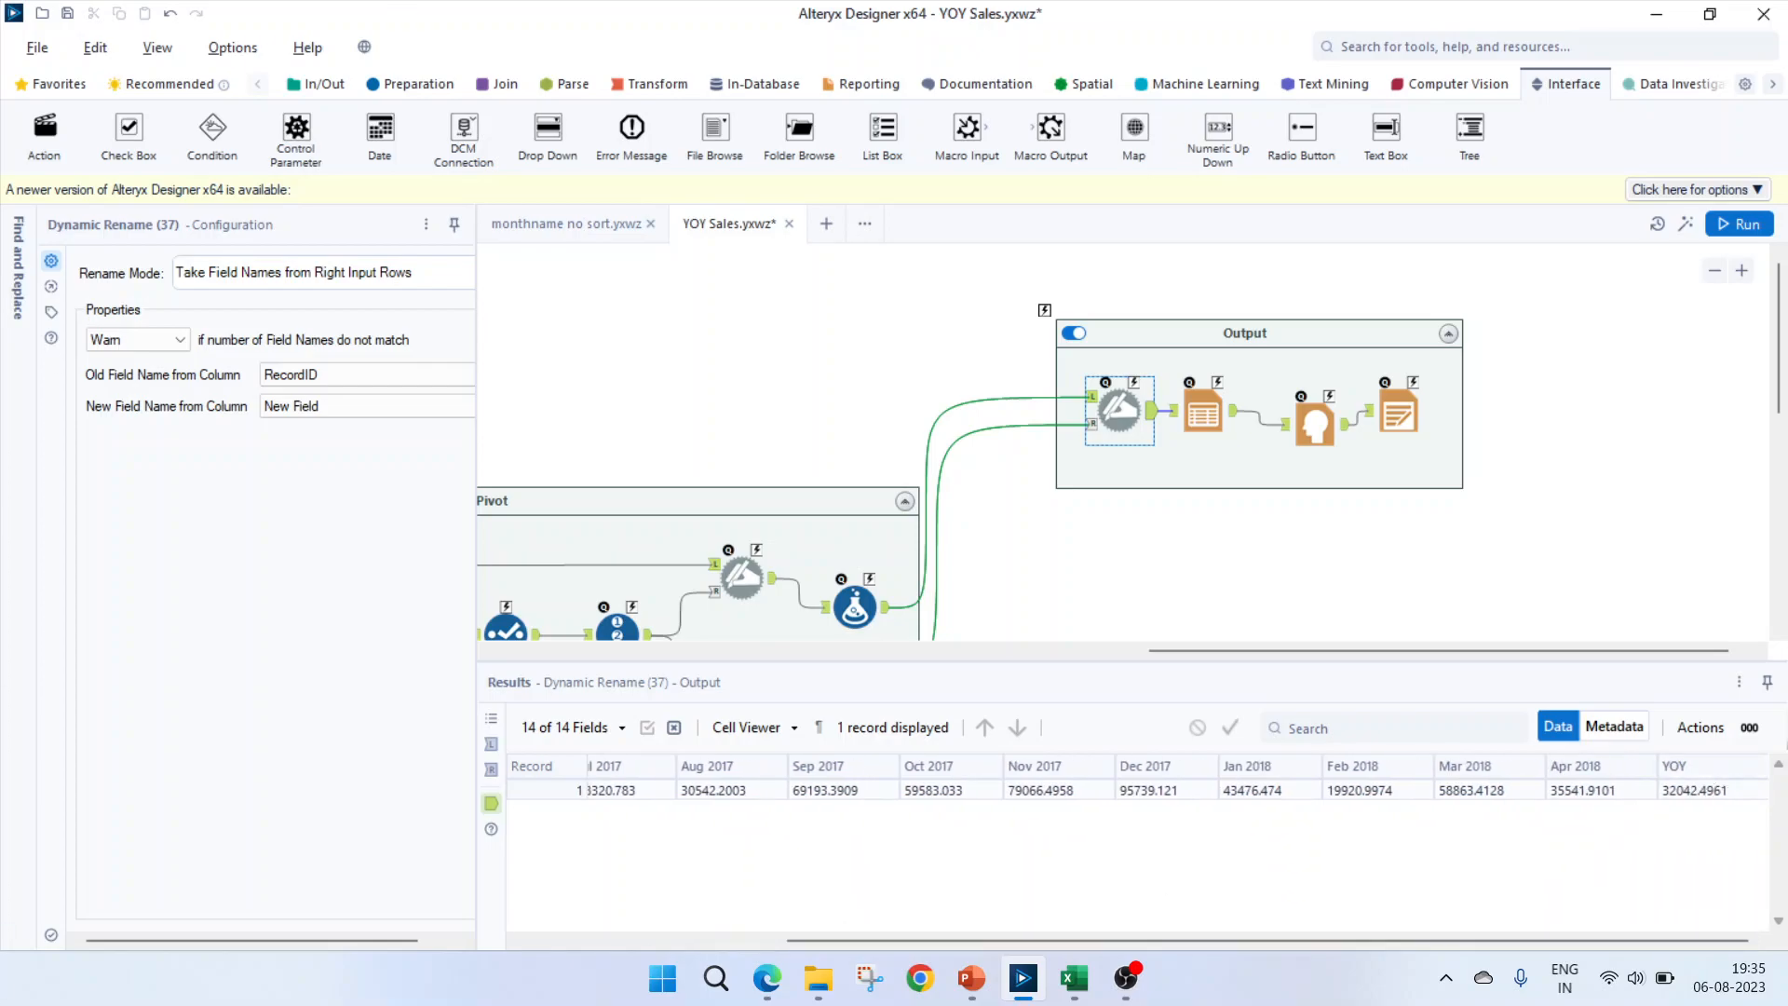
- Review the Table tool's per-column list down to Dynamic or Unknown Fields and YOY, and switch to Edge to view output.pdf
left_click(1203, 410)
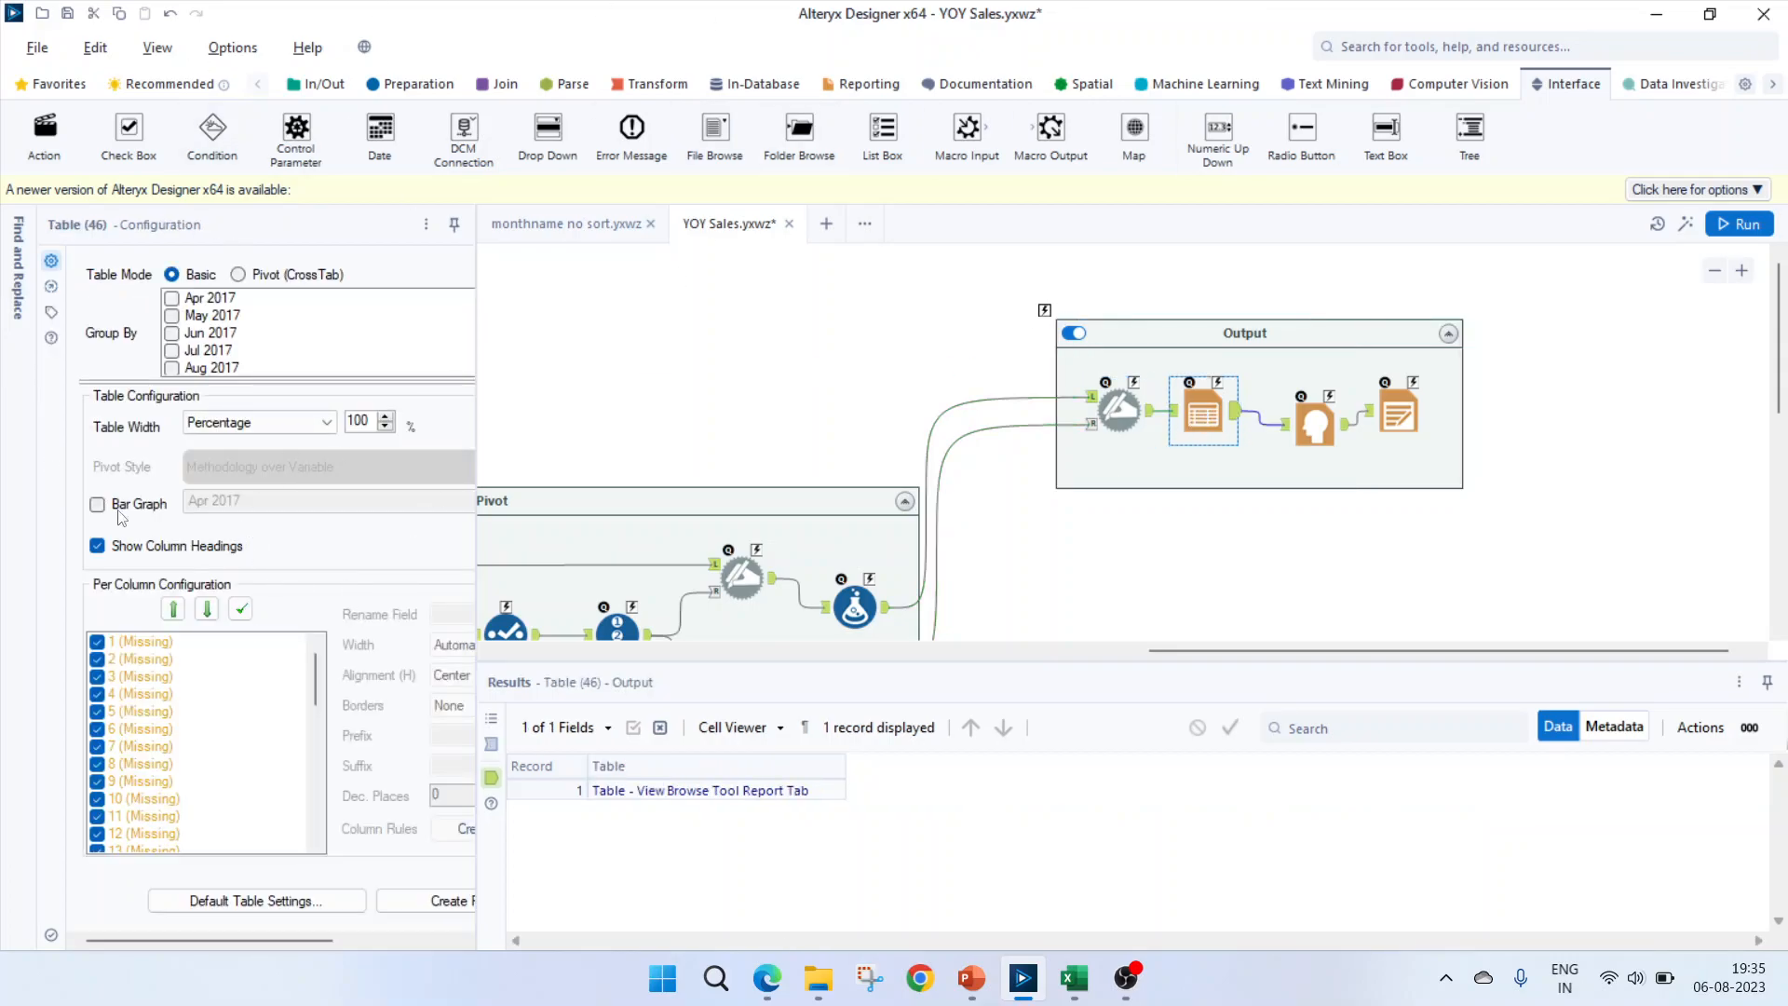
scroll(144, 727, "down", 8)
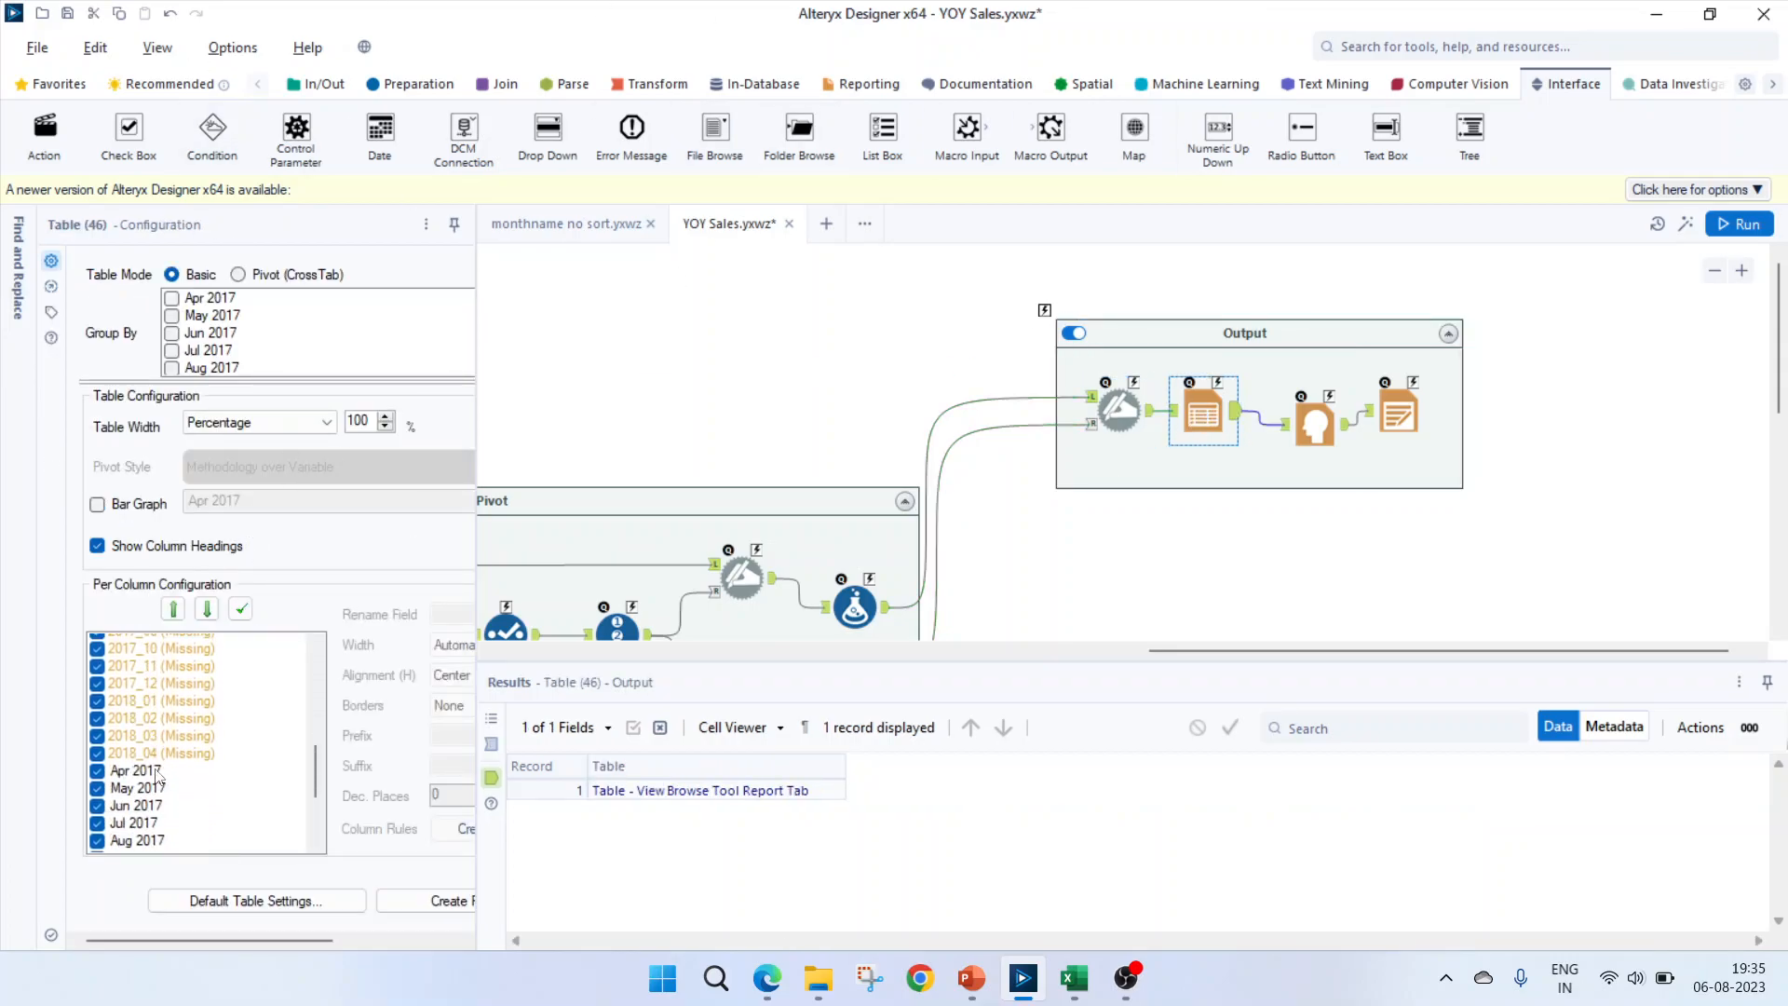
scroll(158, 774, "down", 1)
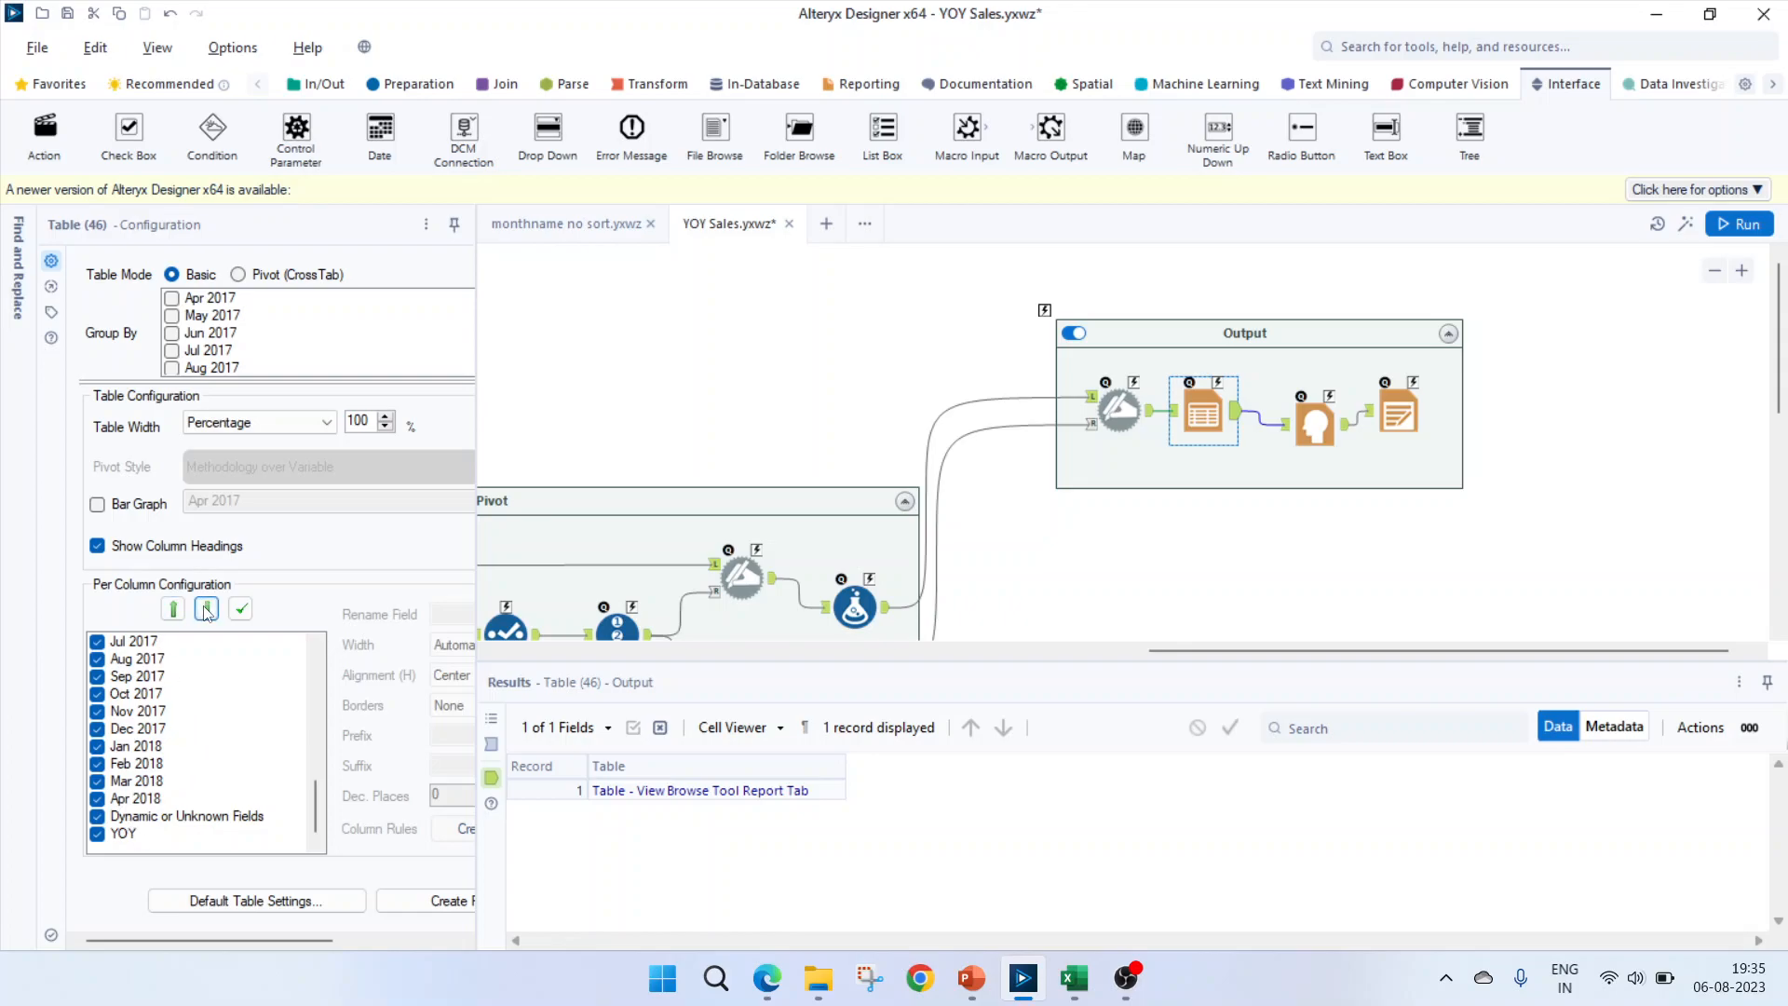
left_click(767, 978)
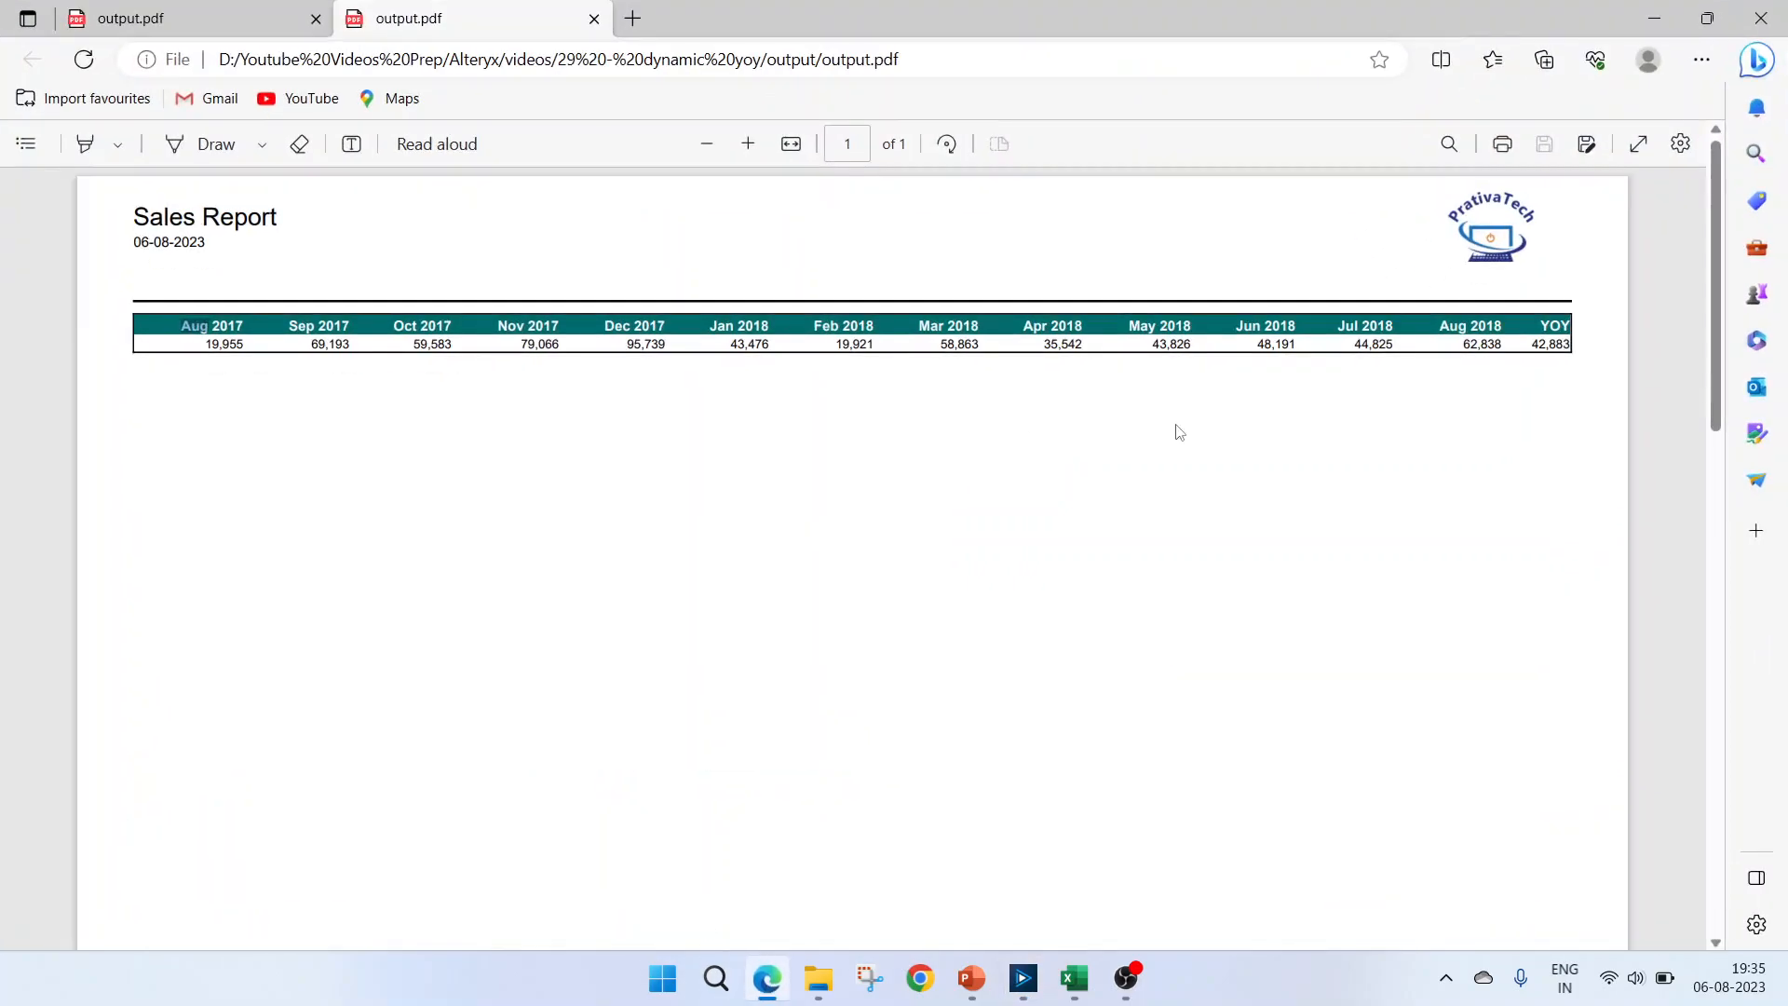
- Switch back to Alteryx Designer and review the Report Header tool's report title, date format and custom image settings
left_click(768, 988)
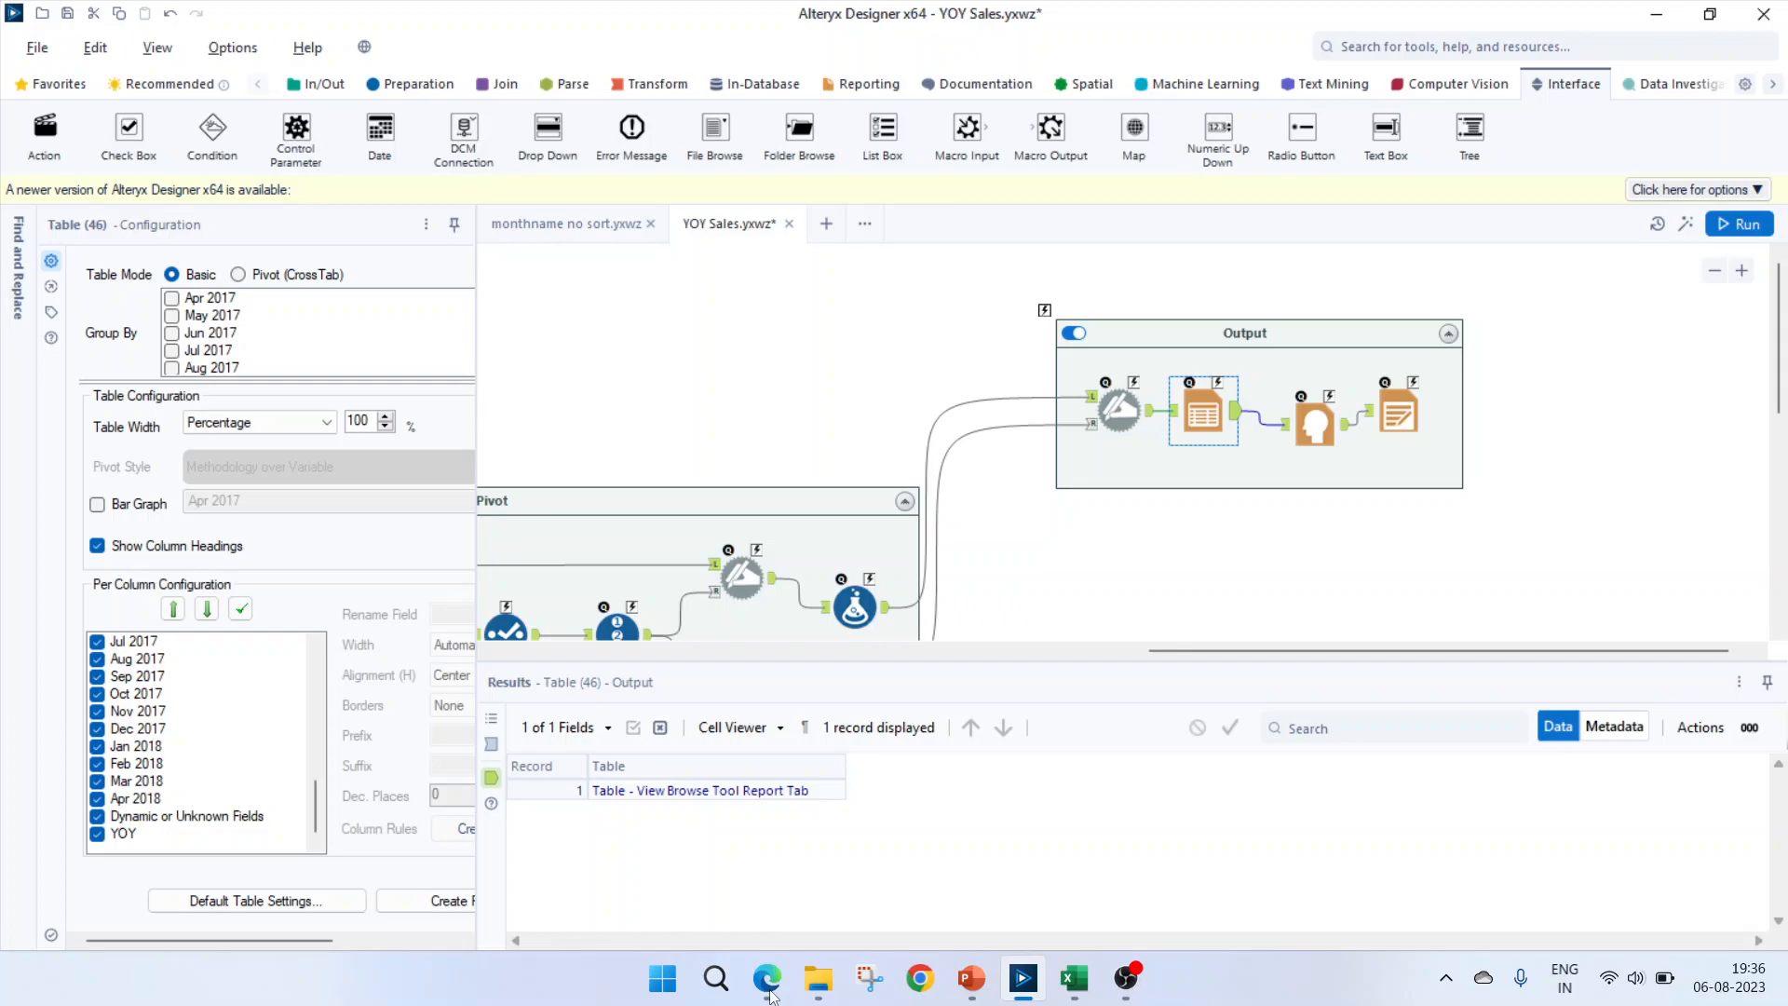
left_click(1316, 424)
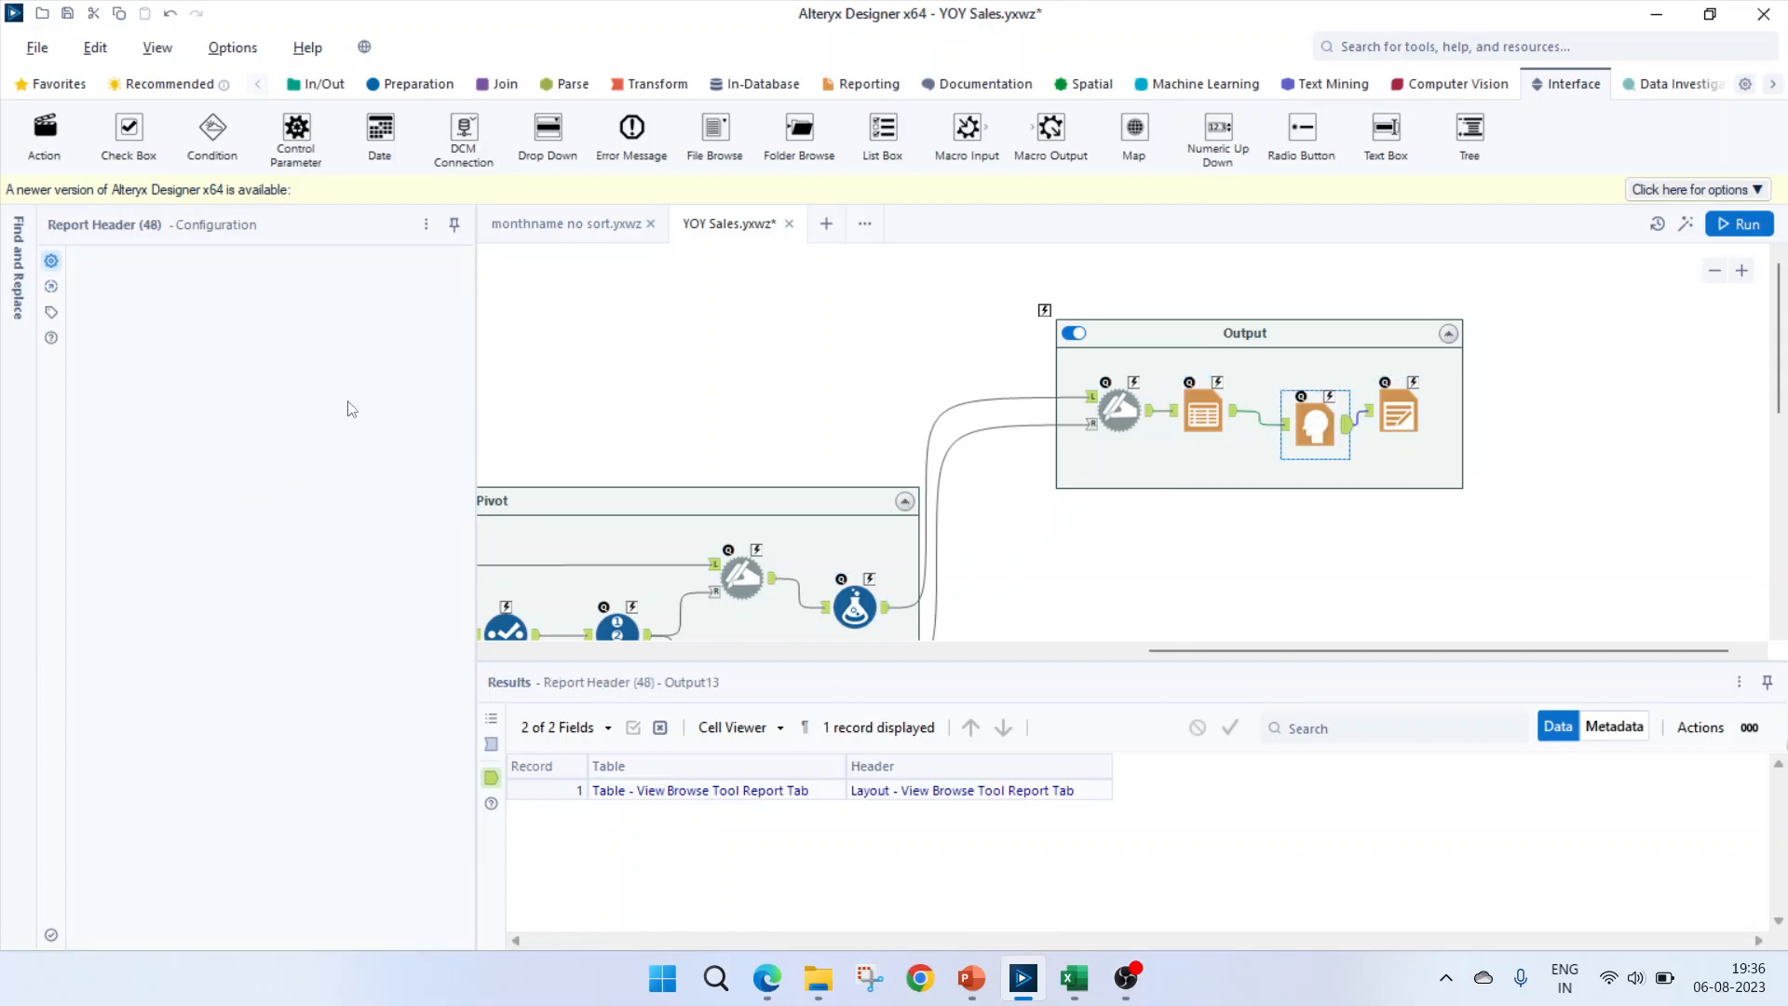
left_click(156, 509)
left_click_drag(204, 491, 70, 493)
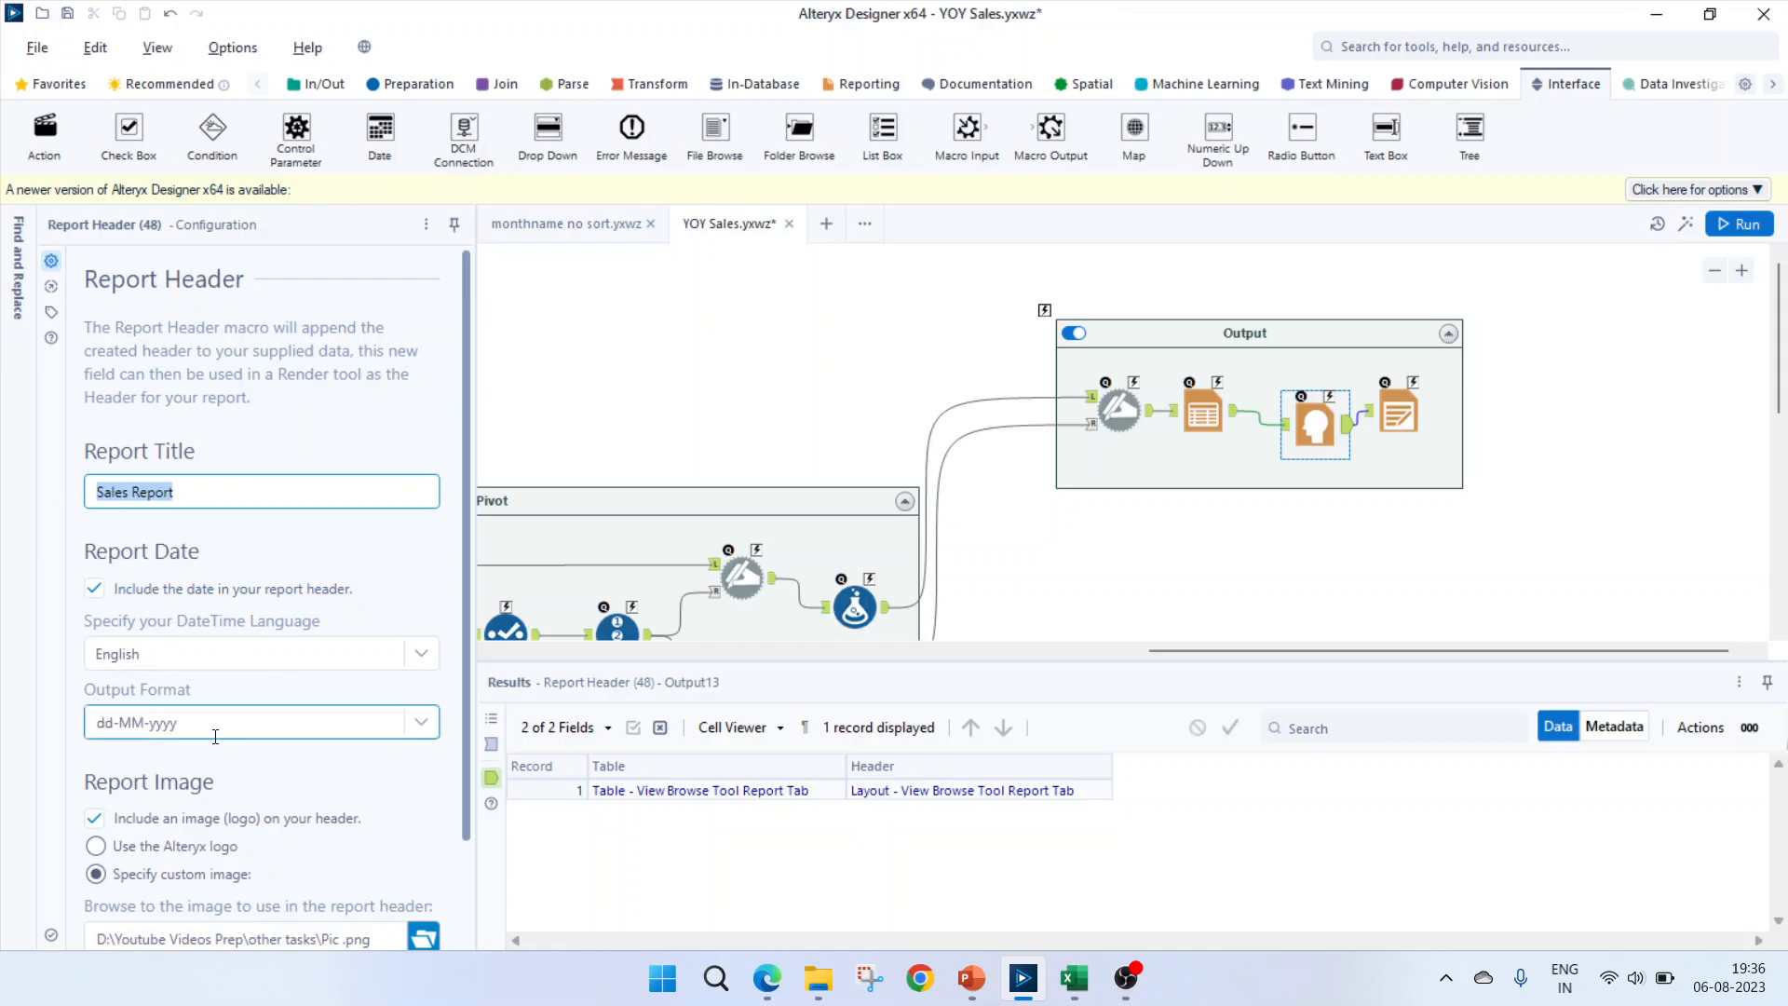
scroll(253, 792, "down", 2)
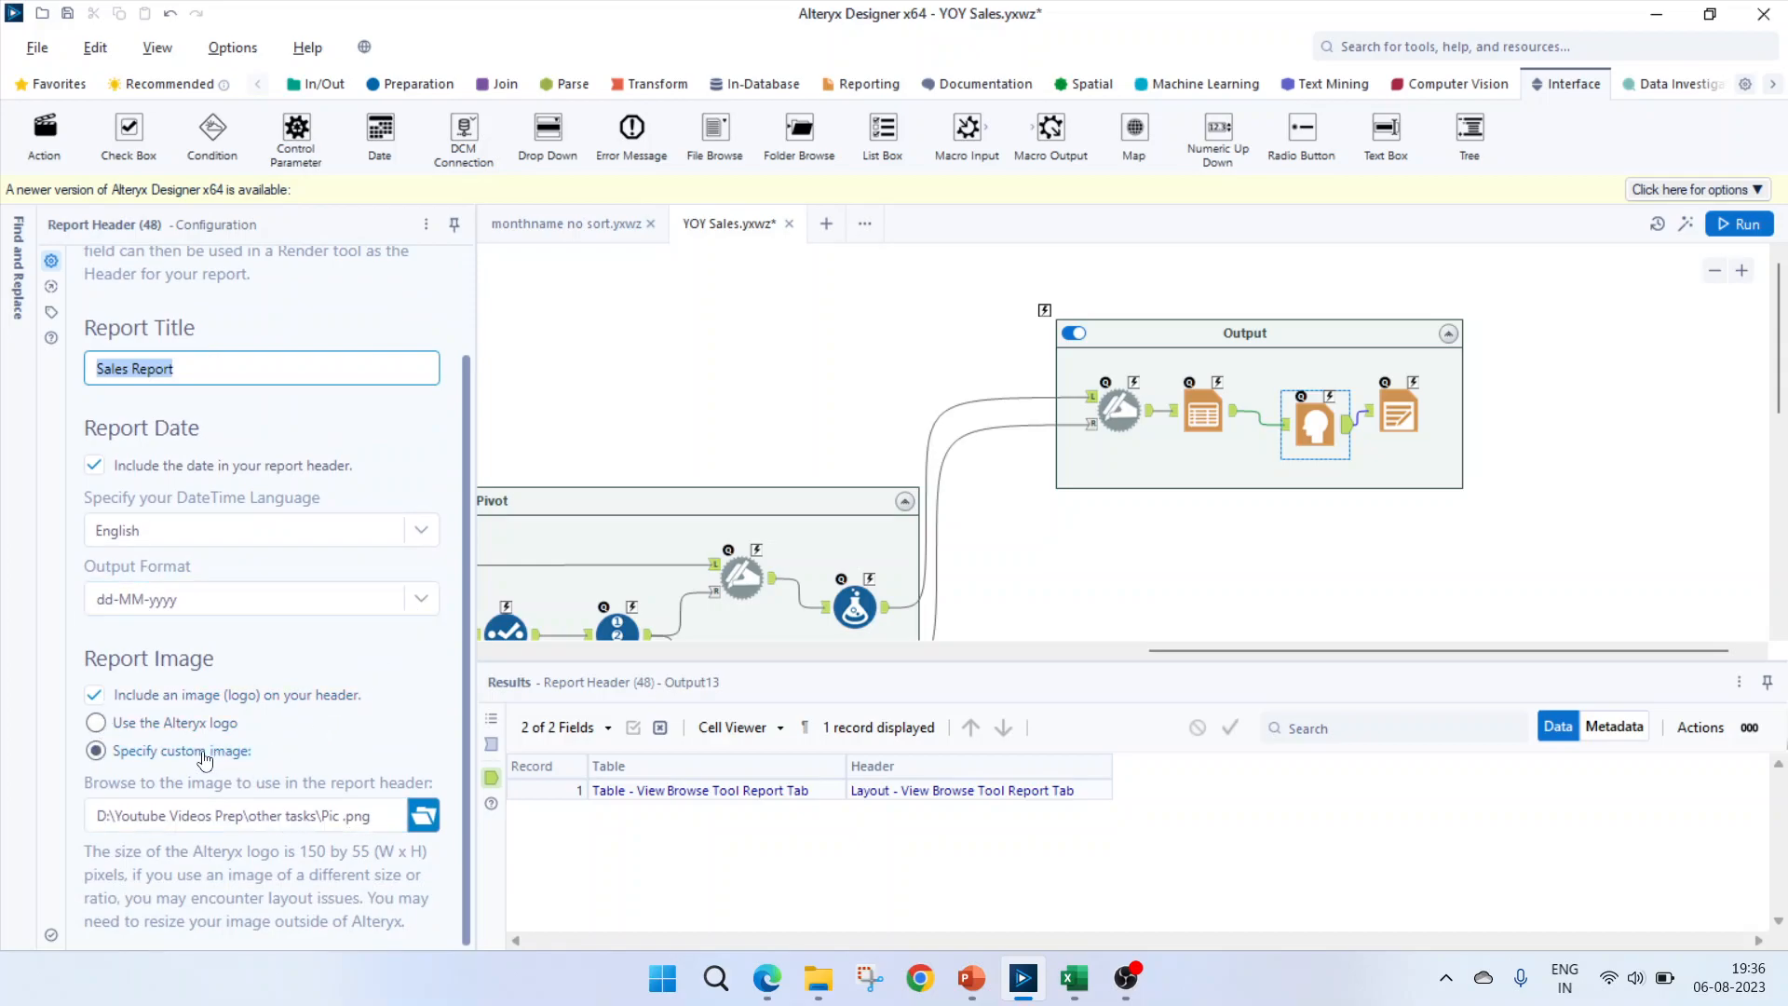
- Review the Render tool's Data Field, Header and Paper Size settings in the Output container
left_click(1404, 411)
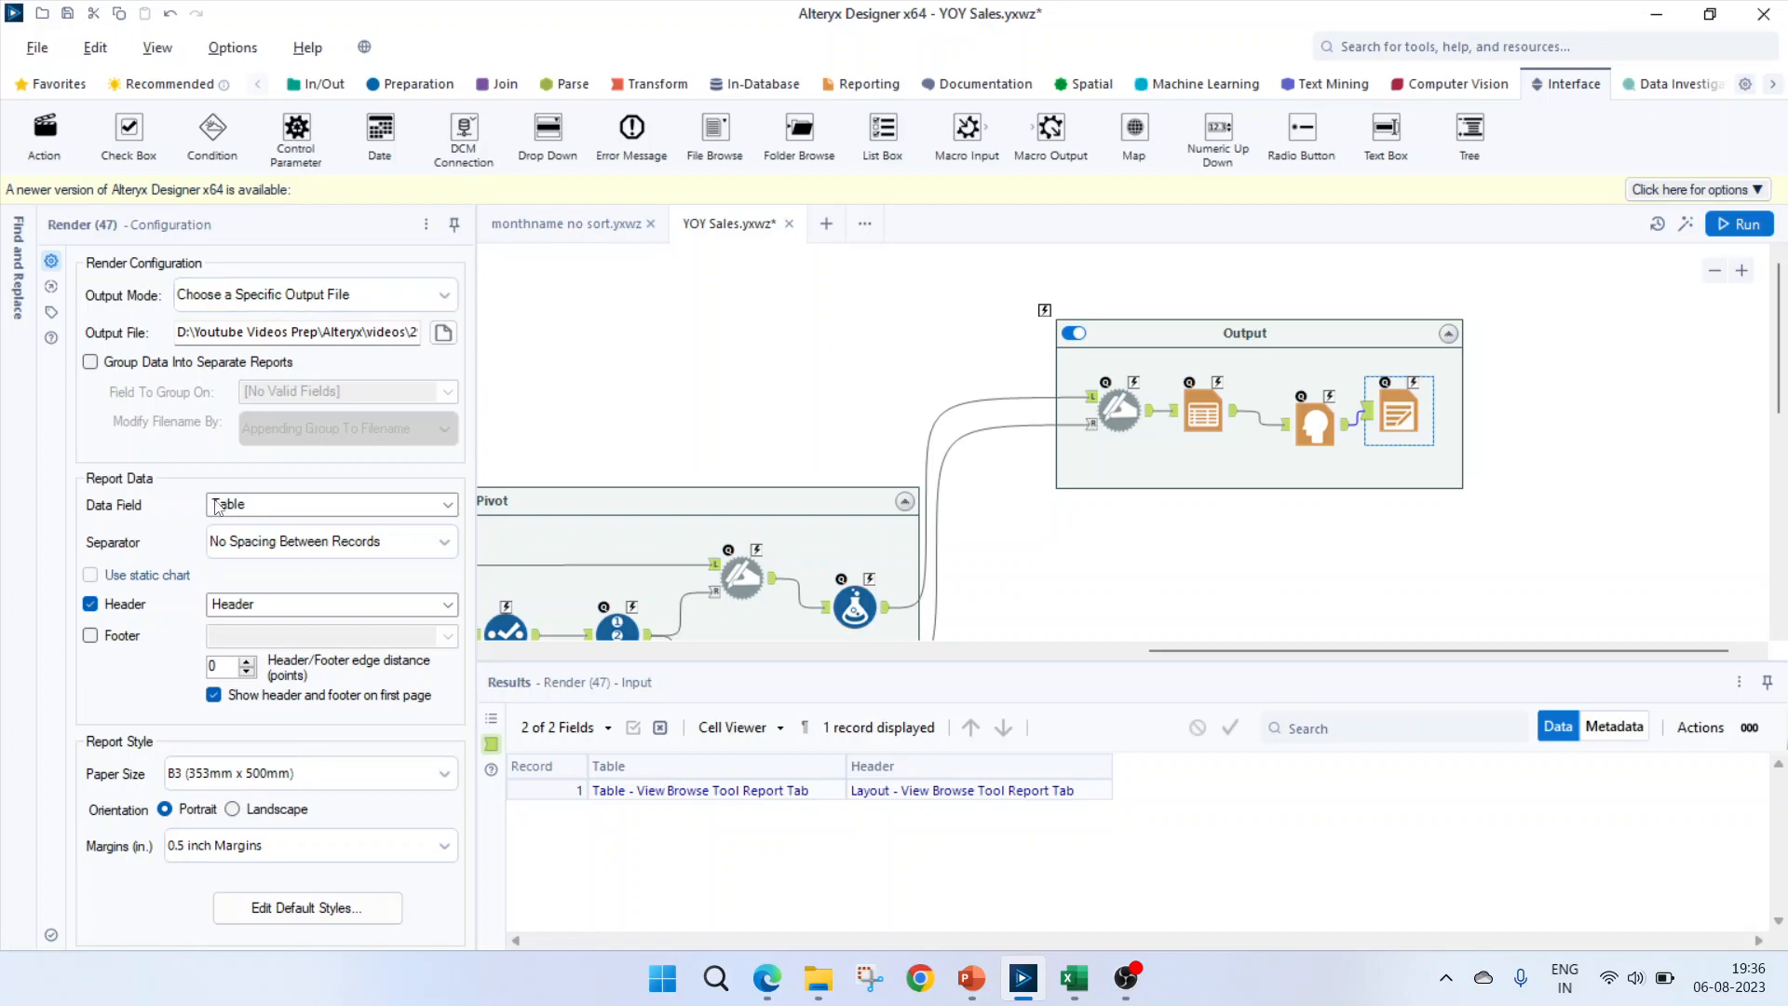
left_click(243, 505)
left_click(246, 508)
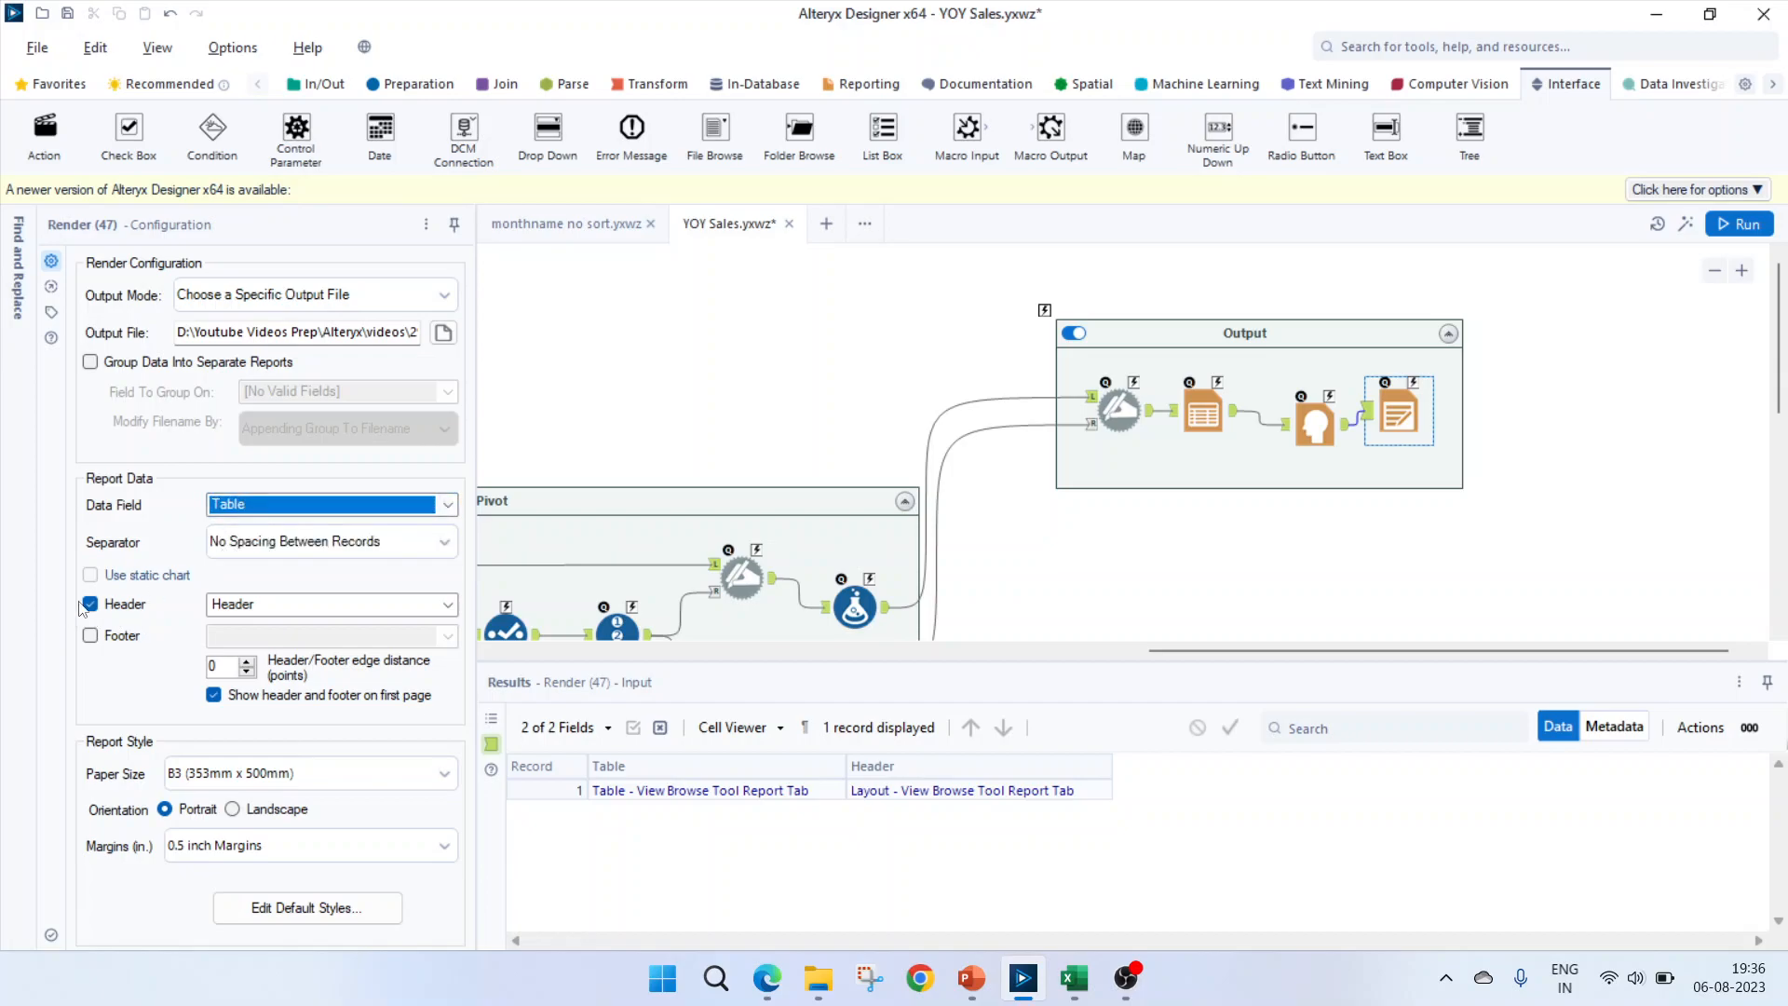
left_click(248, 611)
left_click(247, 622)
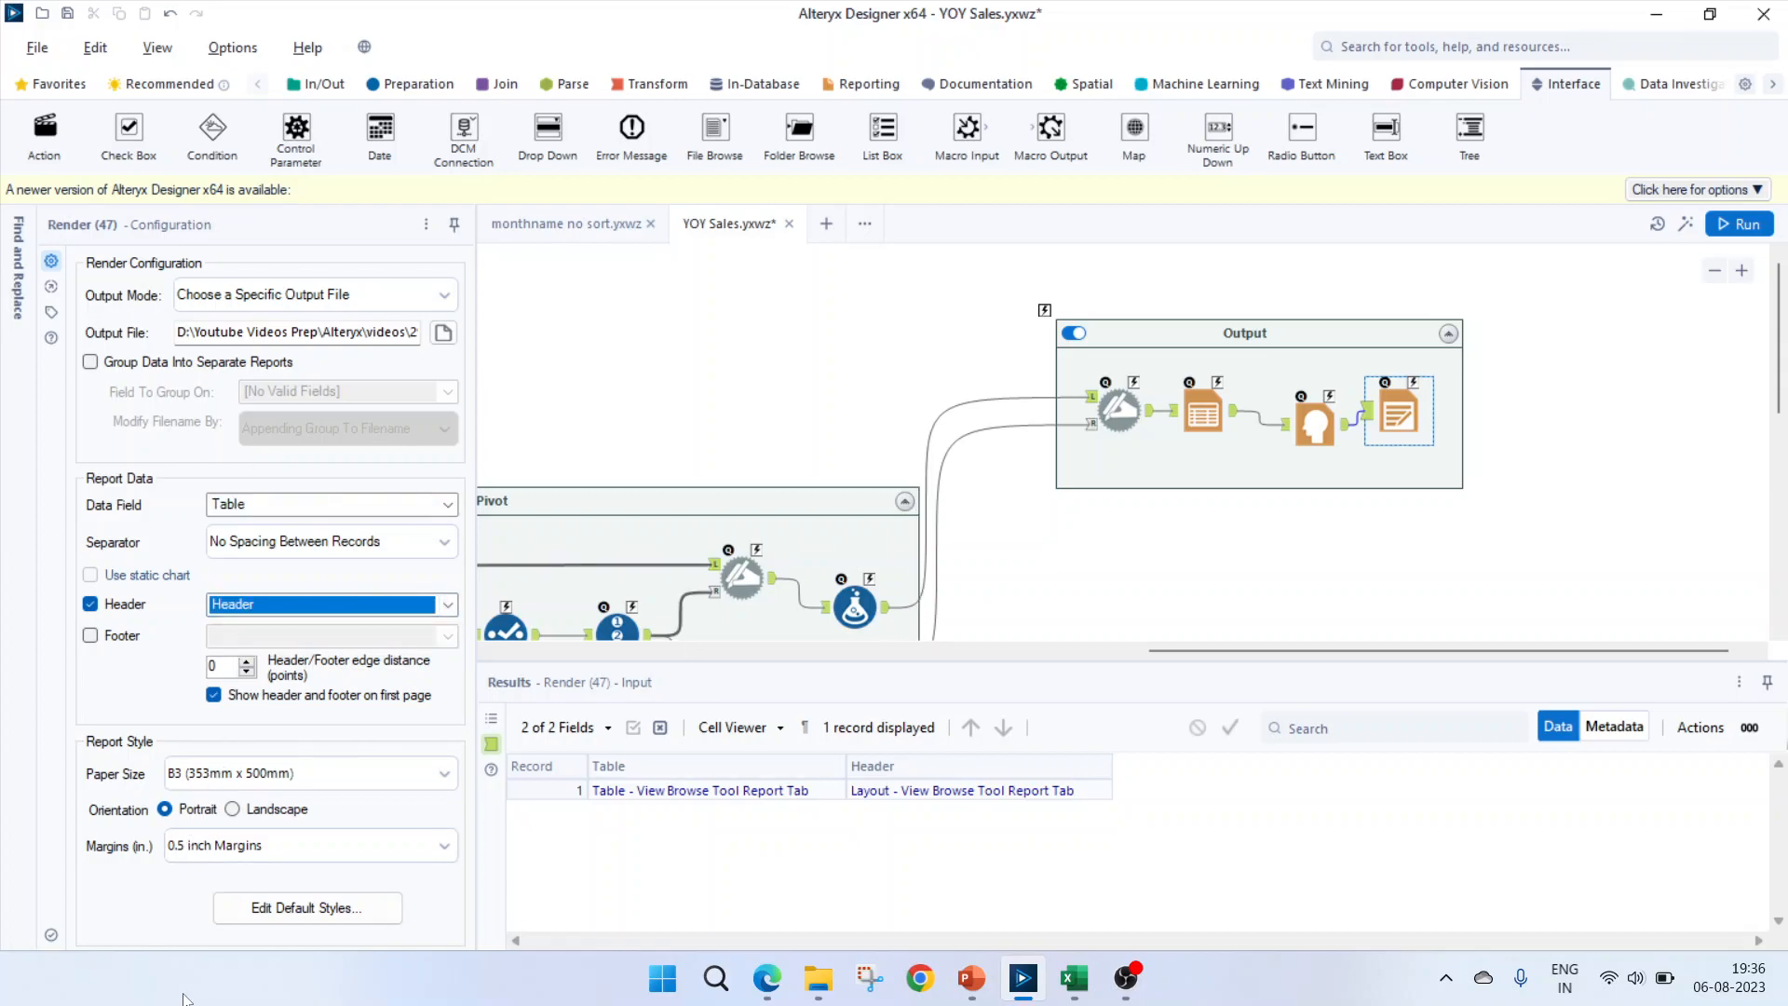
left_click(196, 777)
left_click(197, 779)
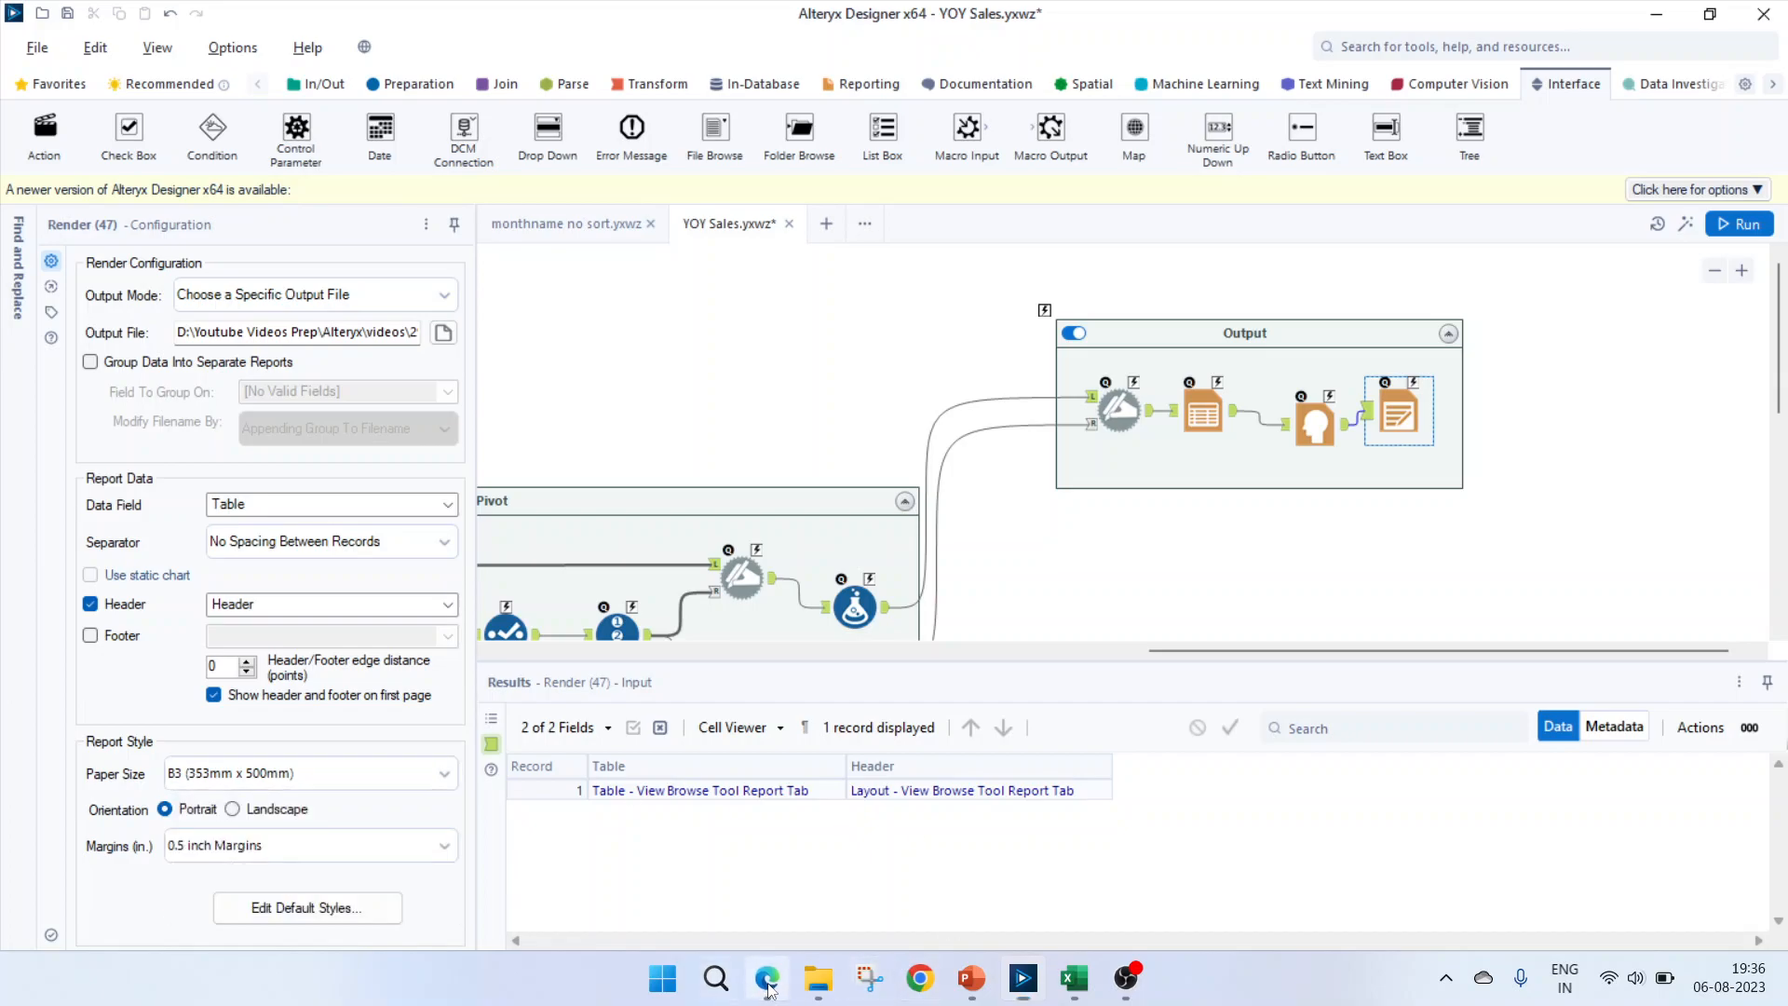
- Compare the rendered output.pdf in Edge with the Render tool's configuration in Alteryx Designer, ending on the PDF
left_click(767, 983)
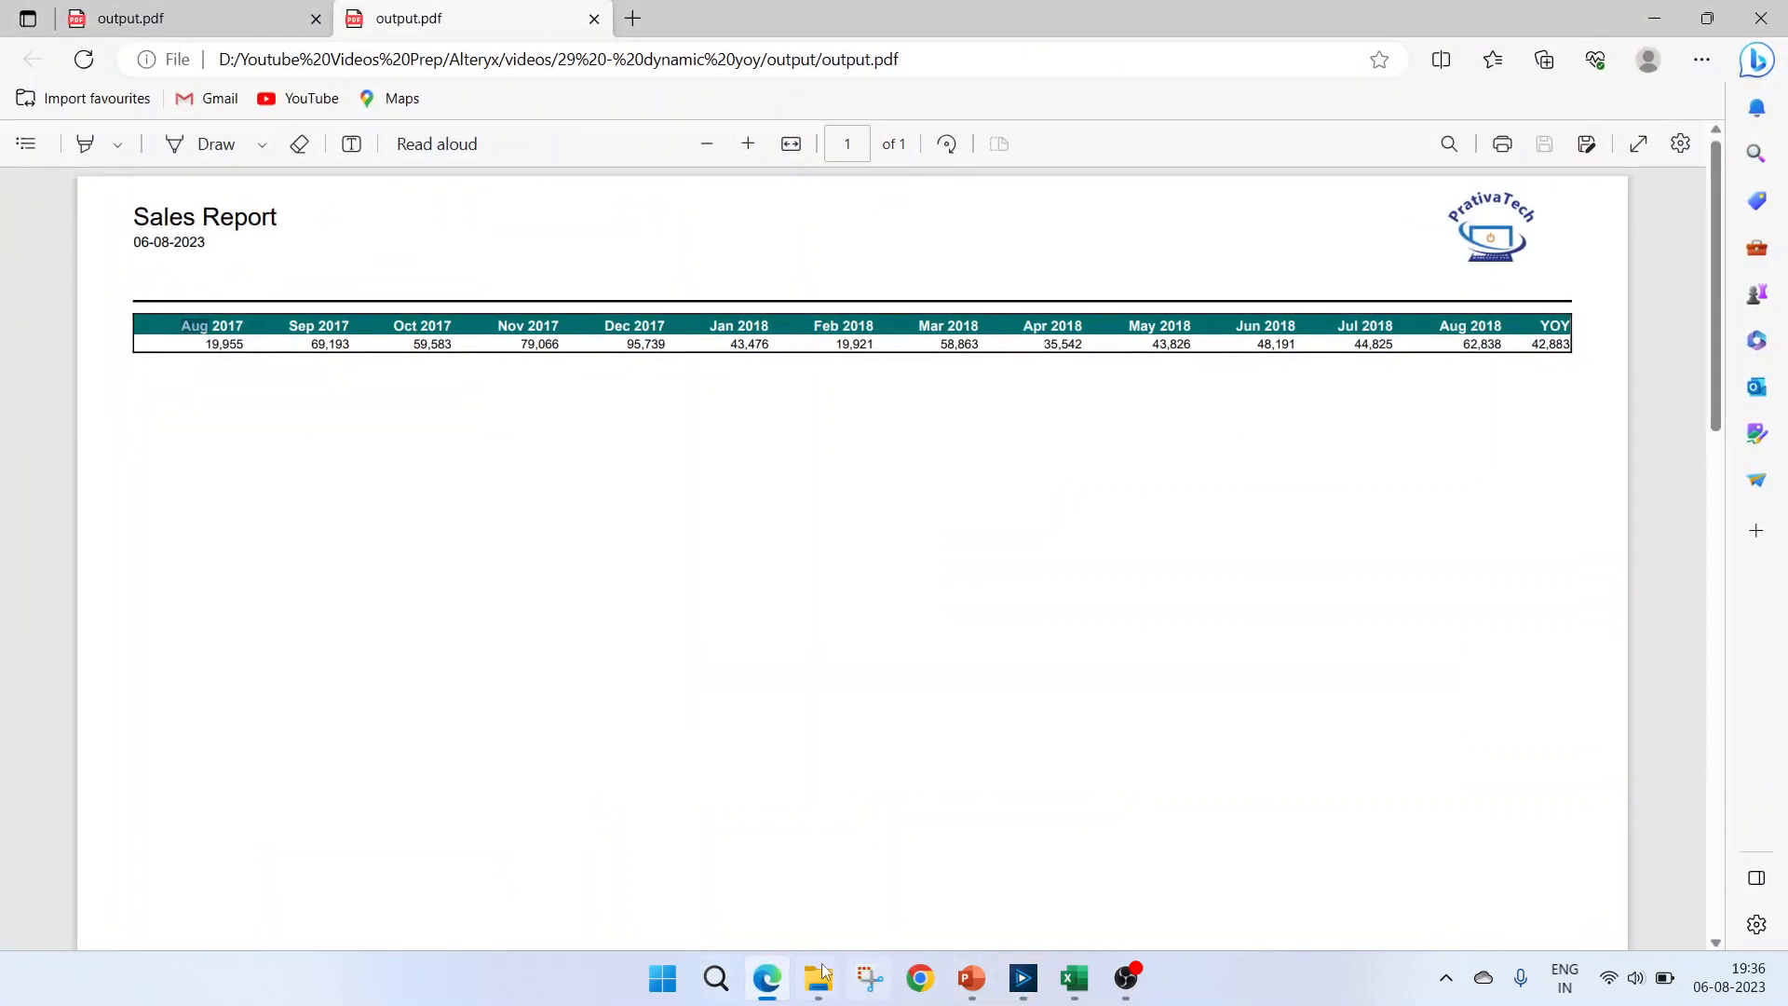
left_click(767, 977)
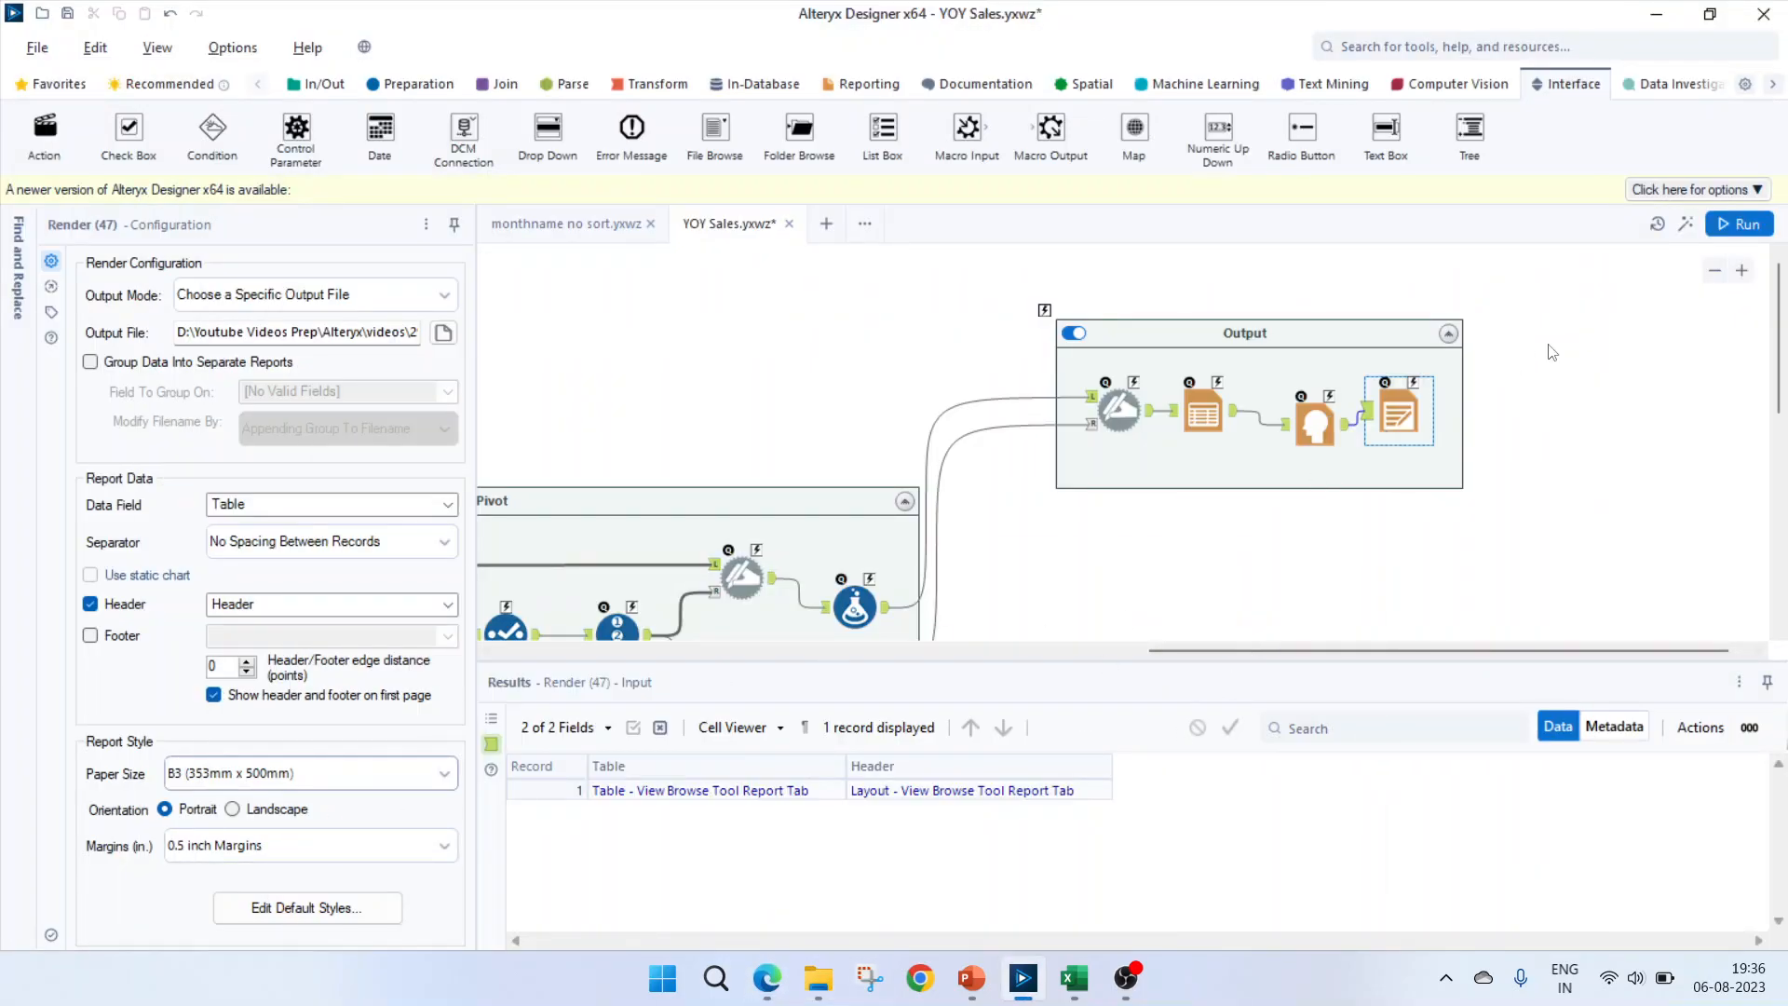
left_click(766, 977)
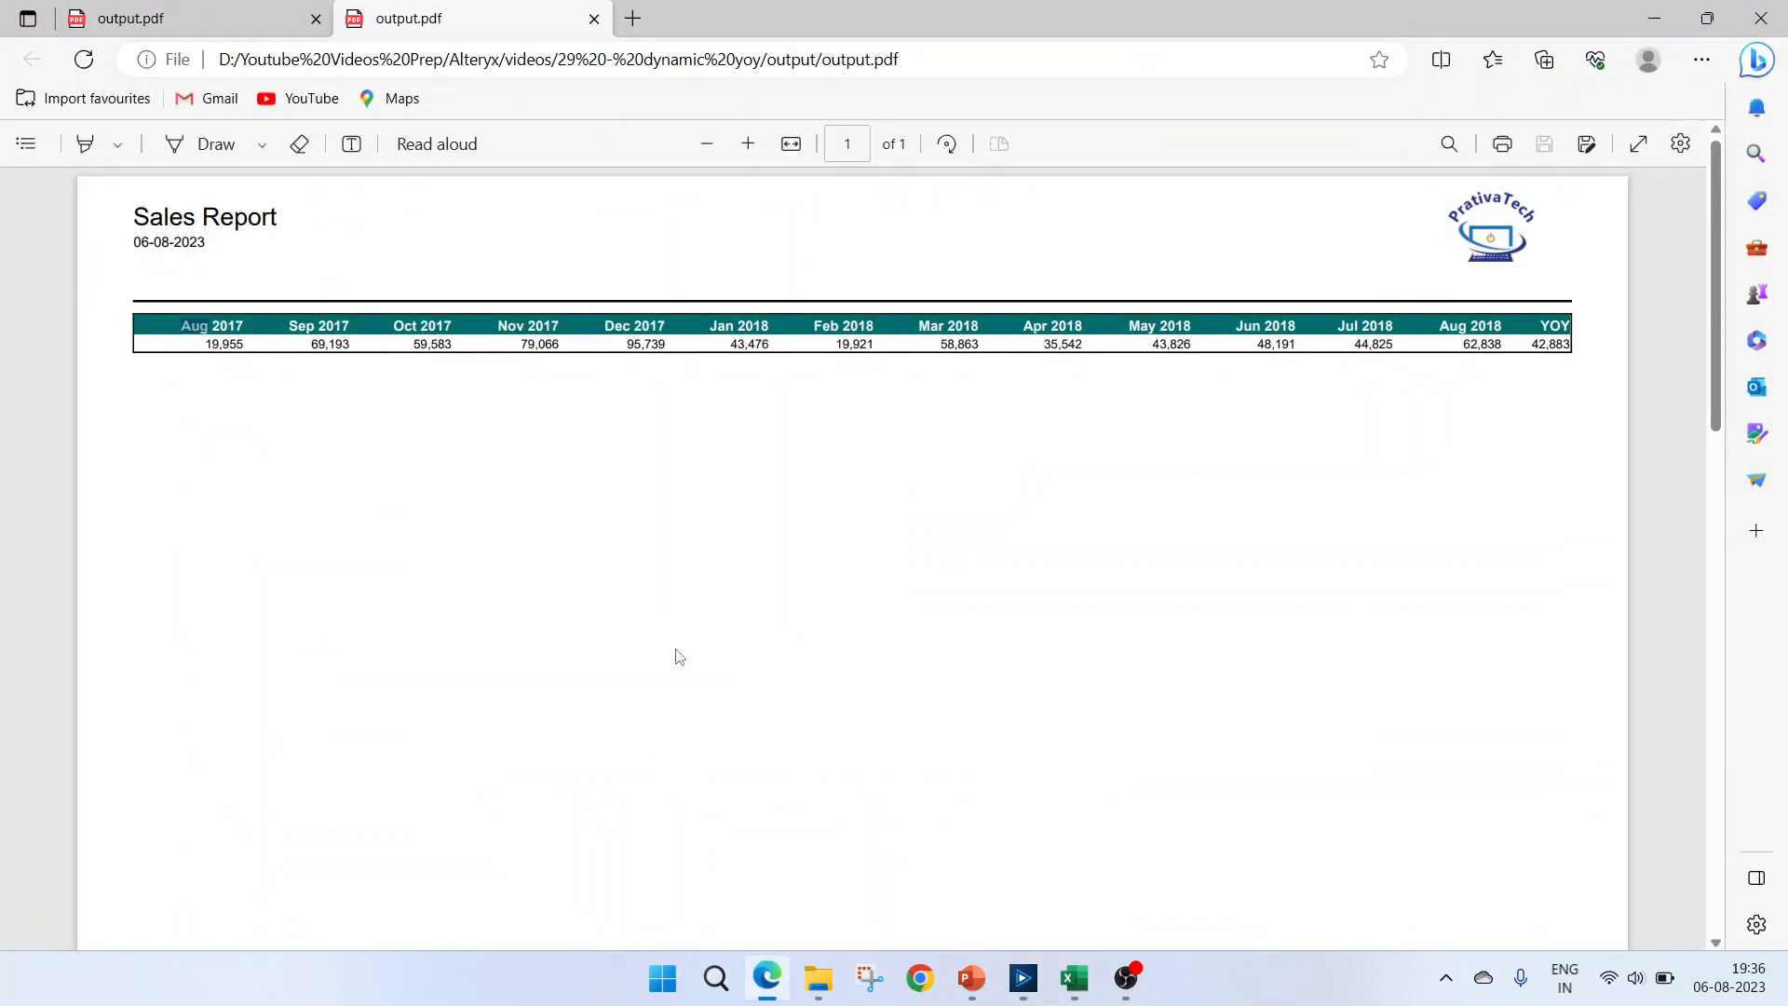